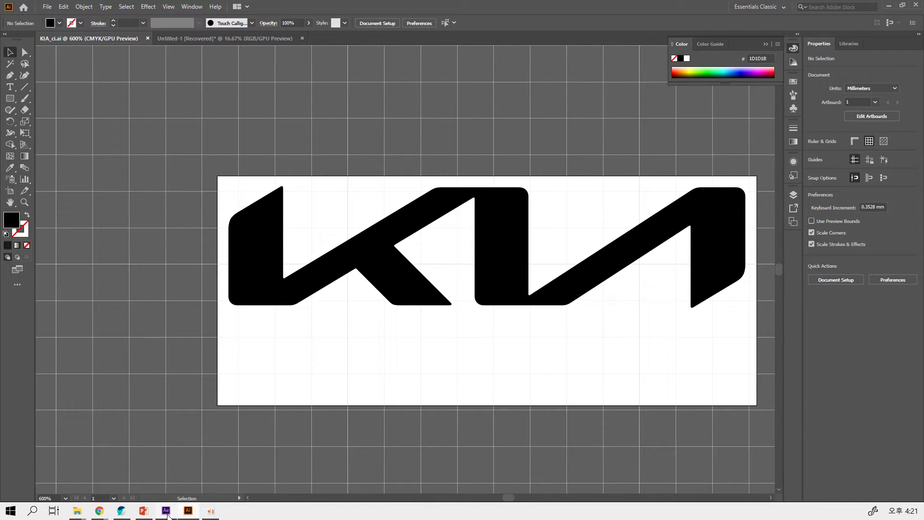
# Switch from Illustrator back to After Effects to show Comp 2 with the KIA title and tagline.
pyautogui.click(166, 511)
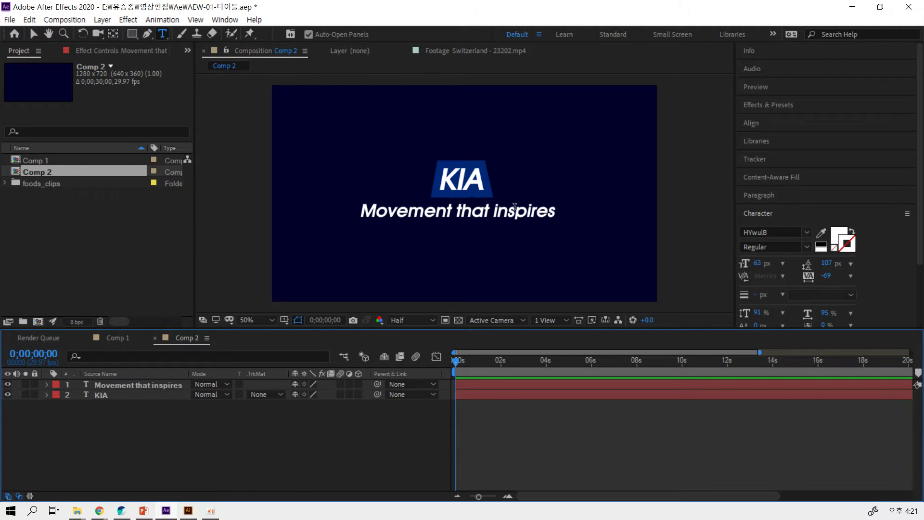
# Move the blue KIA title to Comp 2's right edge, then bring up the Import File dialog.
pyautogui.click(34, 33)
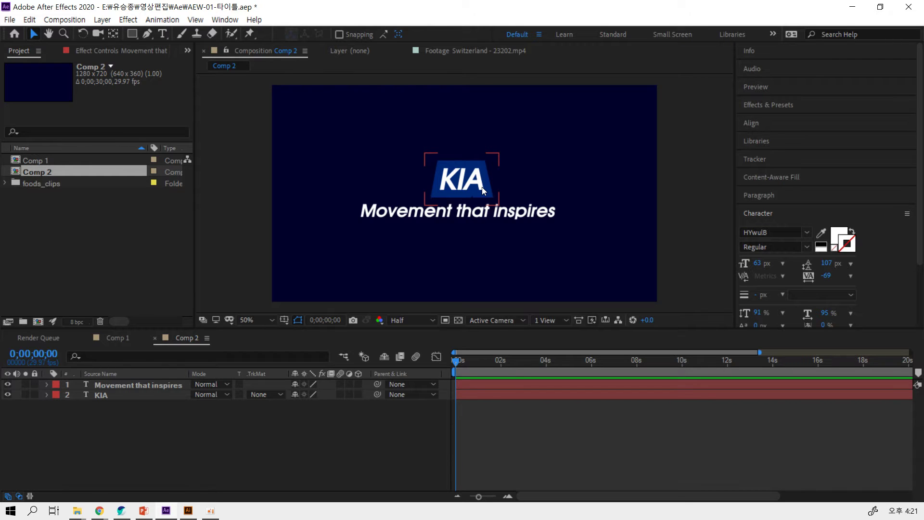
pyautogui.moveTo(478, 190)
pyautogui.mouseDown()
pyautogui.moveTo(603, 167)
pyautogui.moveTo(648, 173)
pyautogui.mouseUp()
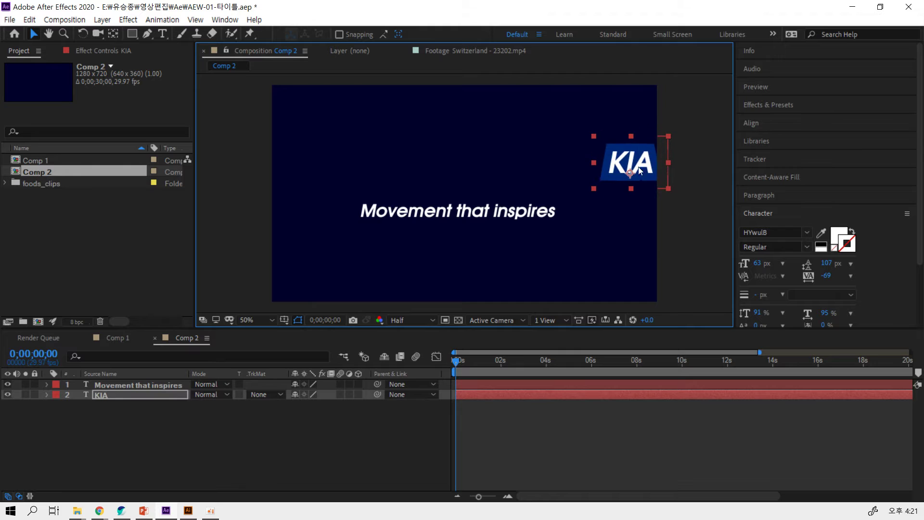
pyautogui.click(125, 428)
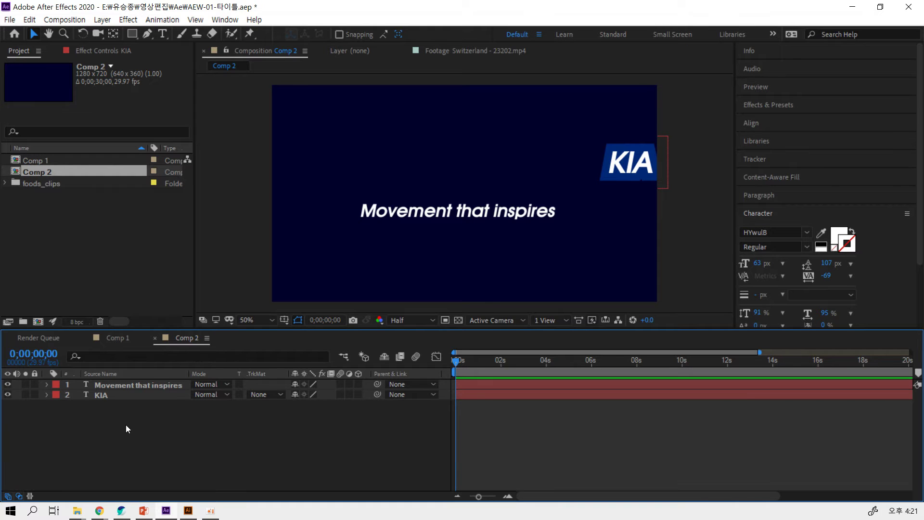
pyautogui.hotkey('ctrl', 'i')
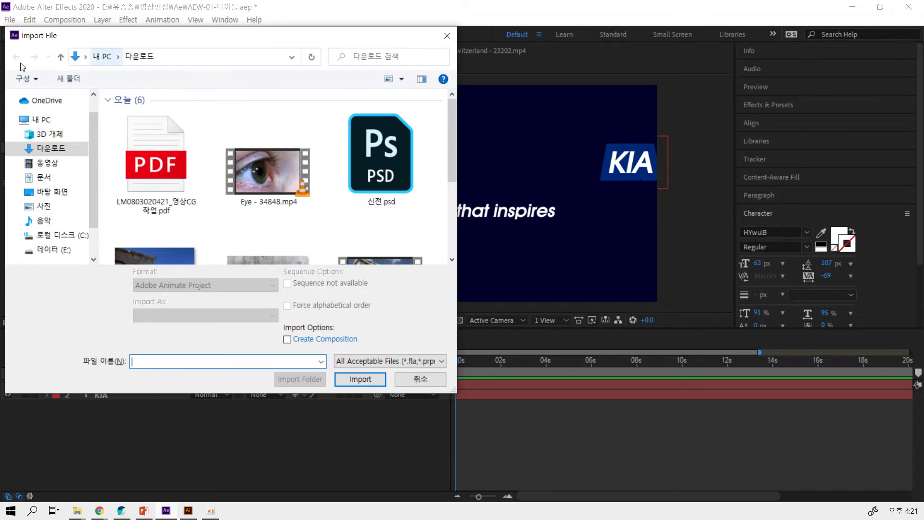
# Import KIA_ci.ai from drive E: into the project as footage.
pyautogui.click(66, 251)
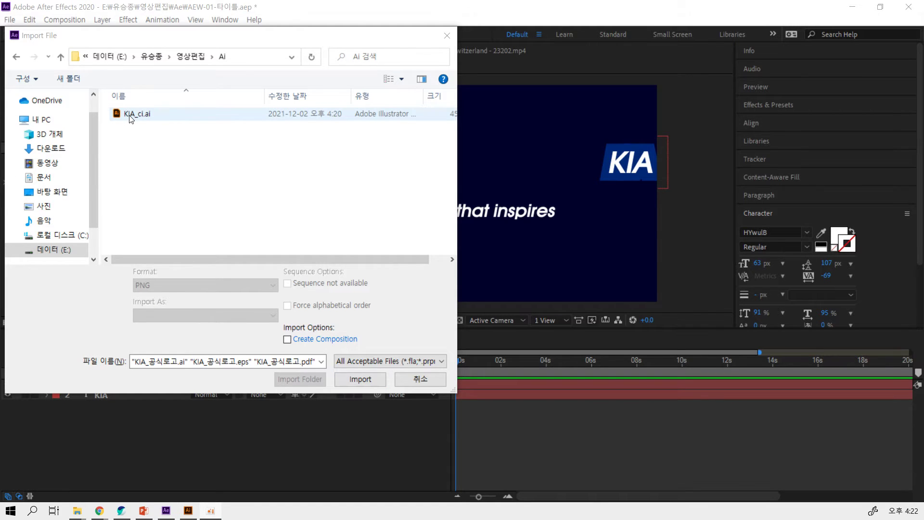
pyautogui.click(131, 115)
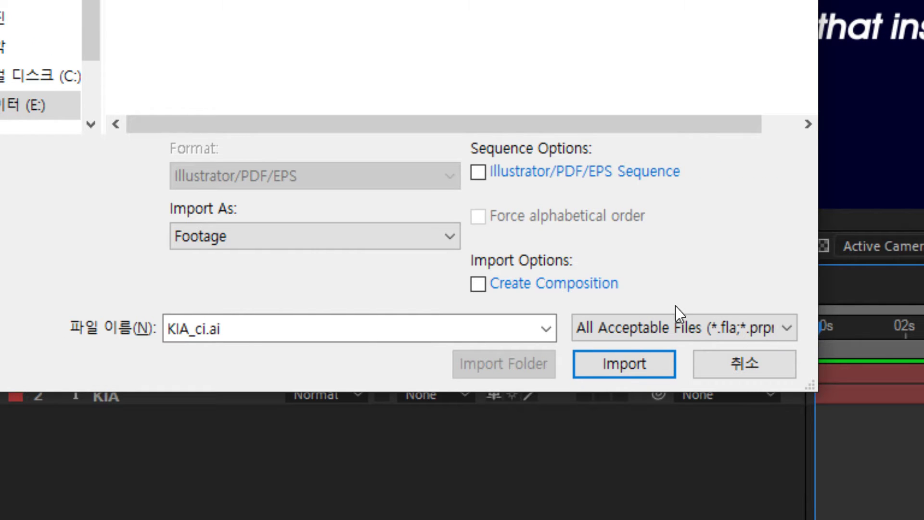
pyautogui.click(443, 240)
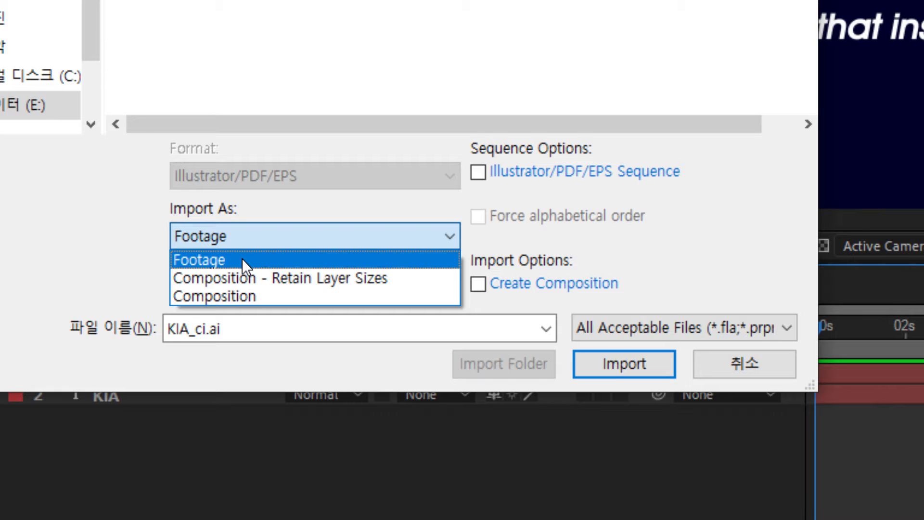
pyautogui.click(243, 260)
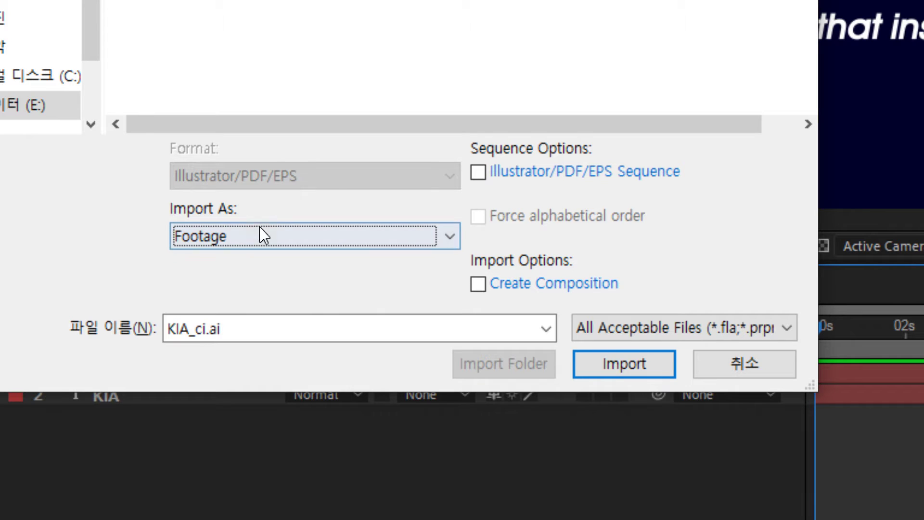
pyautogui.click(616, 370)
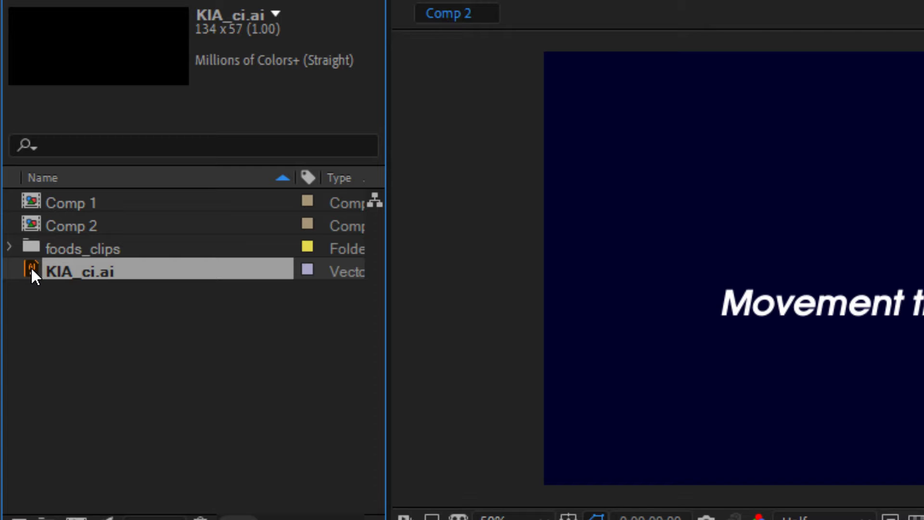
# Place KIA_ci.ai into Comp 2 as a new layer above the tagline.
pyautogui.moveTo(41, 269); pyautogui.dragTo(902, 210)
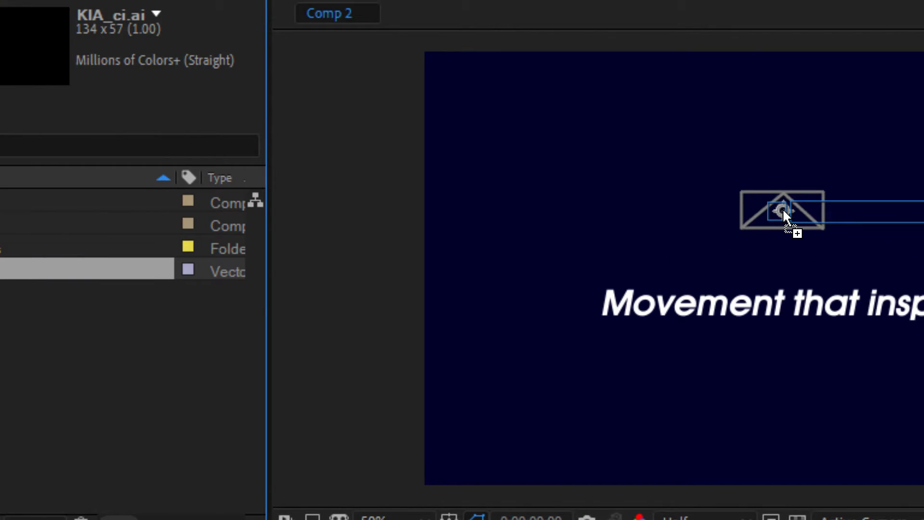
pyautogui.moveTo(783, 212); pyautogui.dragTo(798, 218)
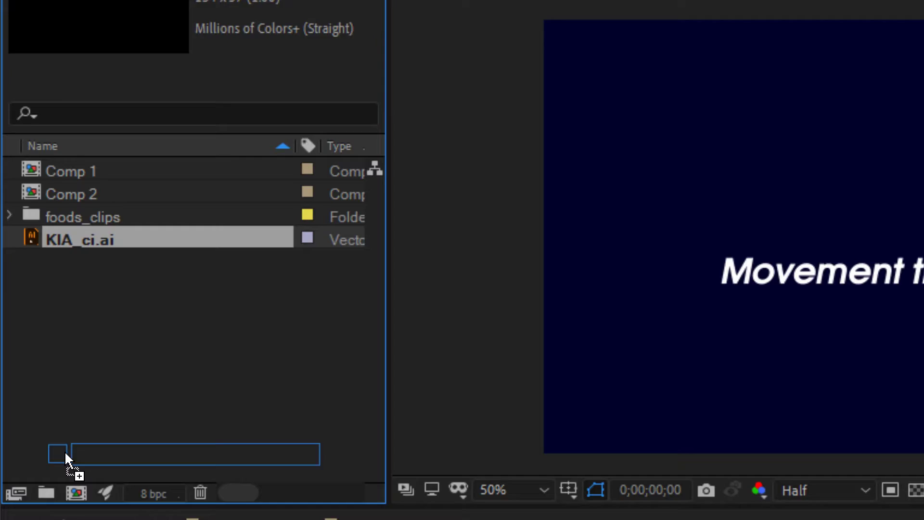
pyautogui.moveTo(799, 218)
pyautogui.mouseDown()
pyautogui.moveTo(3, 515)
pyautogui.moveTo(237, 250)
pyautogui.mouseUp()
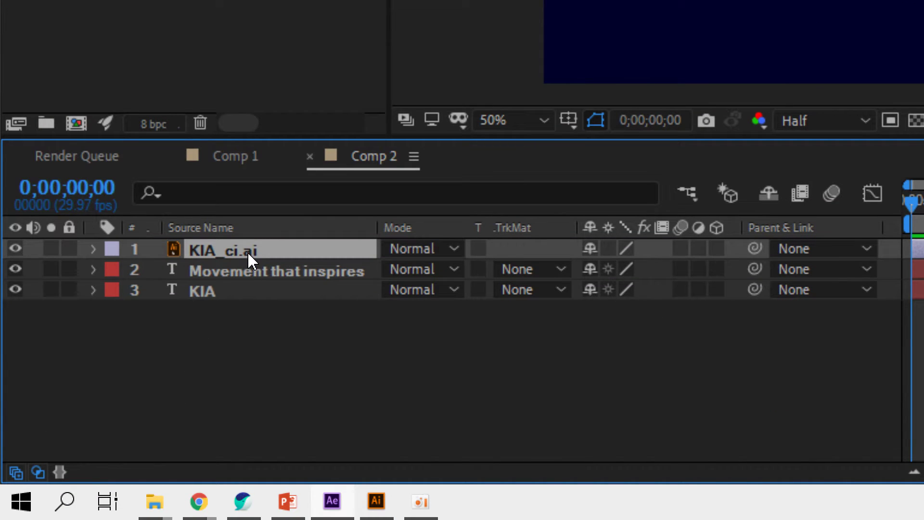
# Scale the logo layer up to 313%, comparing it with the original in Illustrator.
pyautogui.press('s')
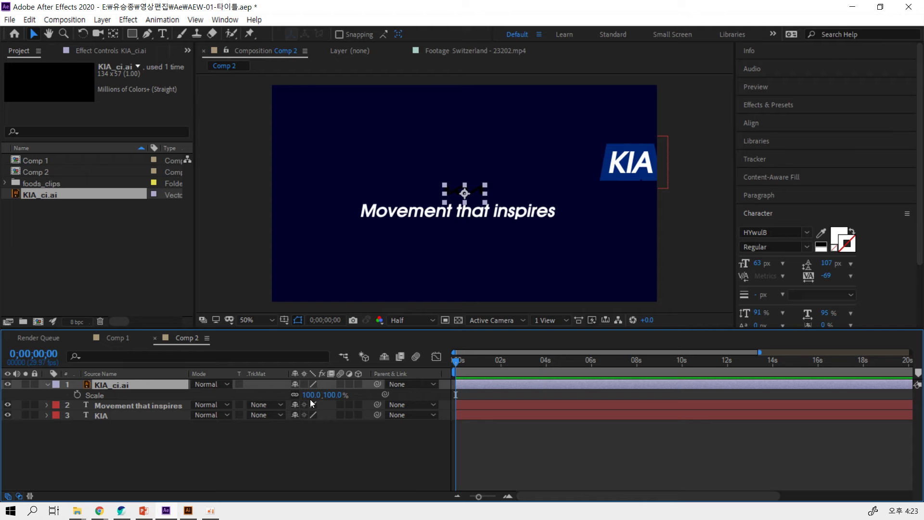
pyautogui.click(310, 399)
pyautogui.moveTo(354, 394); pyautogui.dragTo(438, 394)
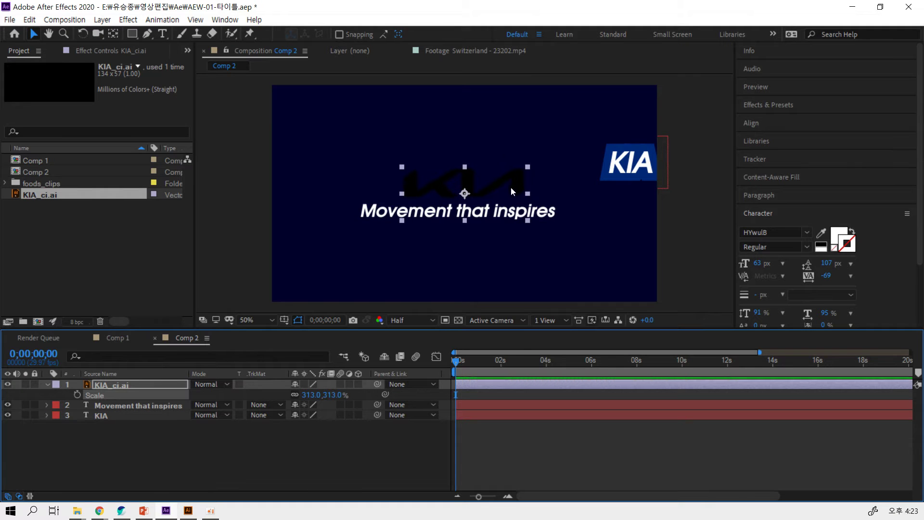
pyautogui.moveTo(509, 193); pyautogui.dragTo(516, 181)
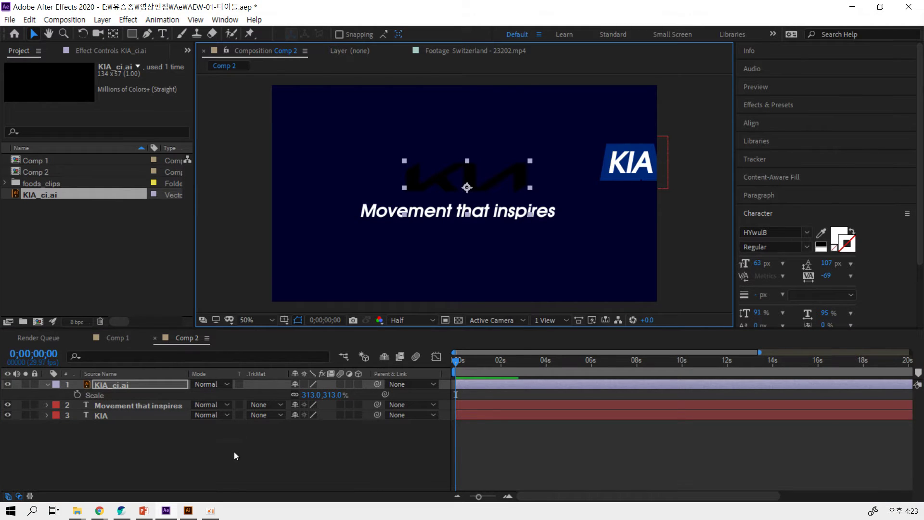
pyautogui.click(188, 510)
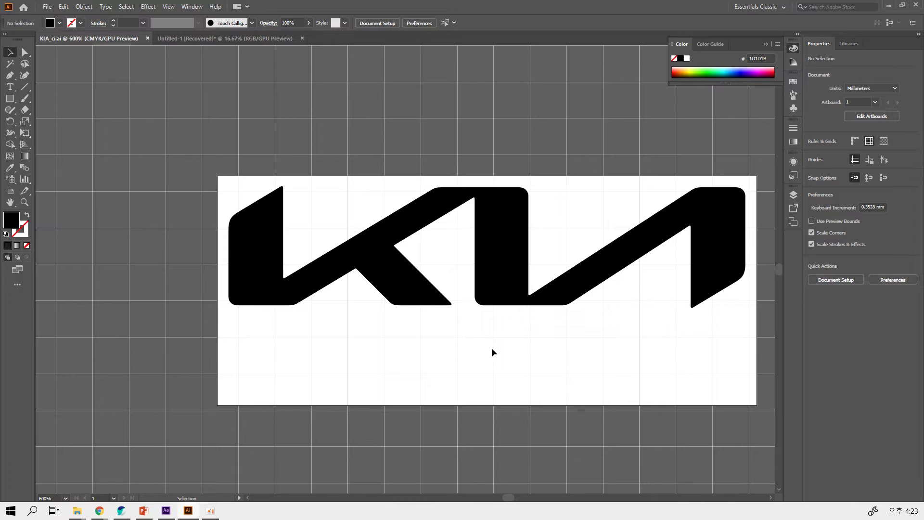
pyautogui.click(188, 510)
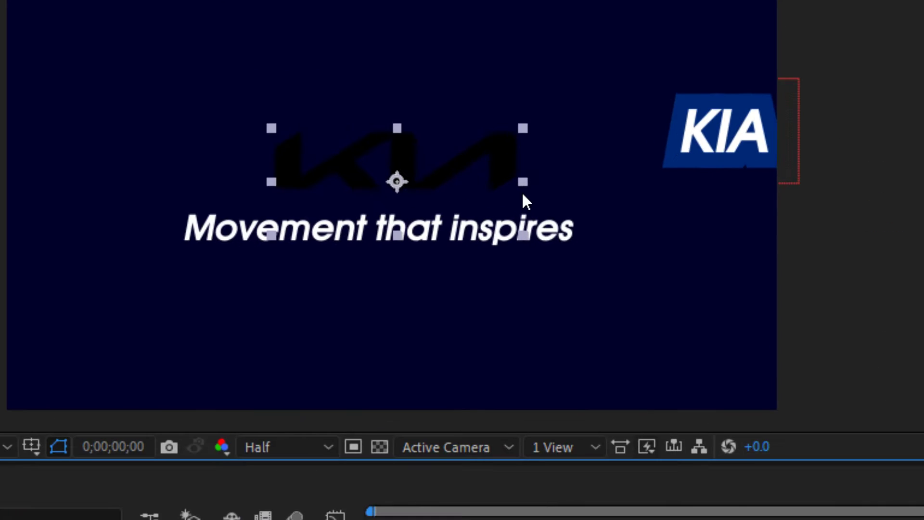
# Hide the blue KIA text layer in Comp 2.
pyautogui.click(722, 147)
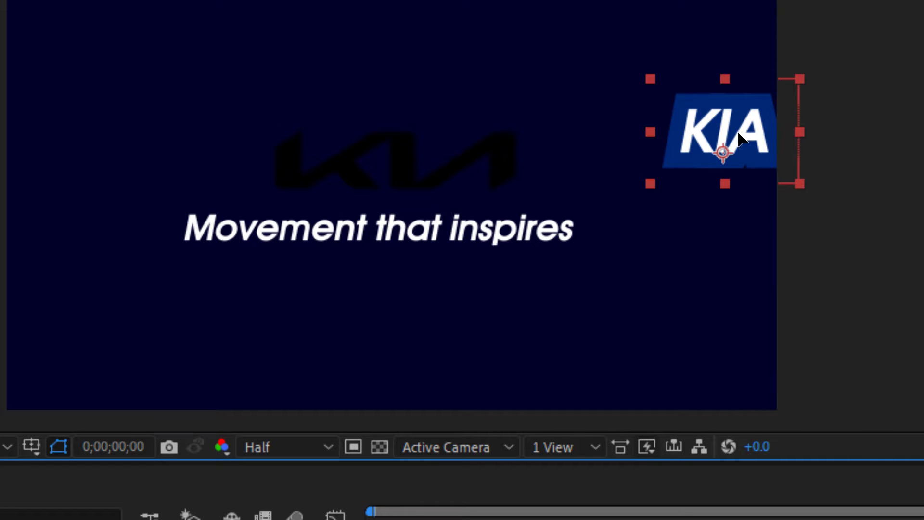
pyautogui.moveTo(722, 147); pyautogui.dragTo(607, 294)
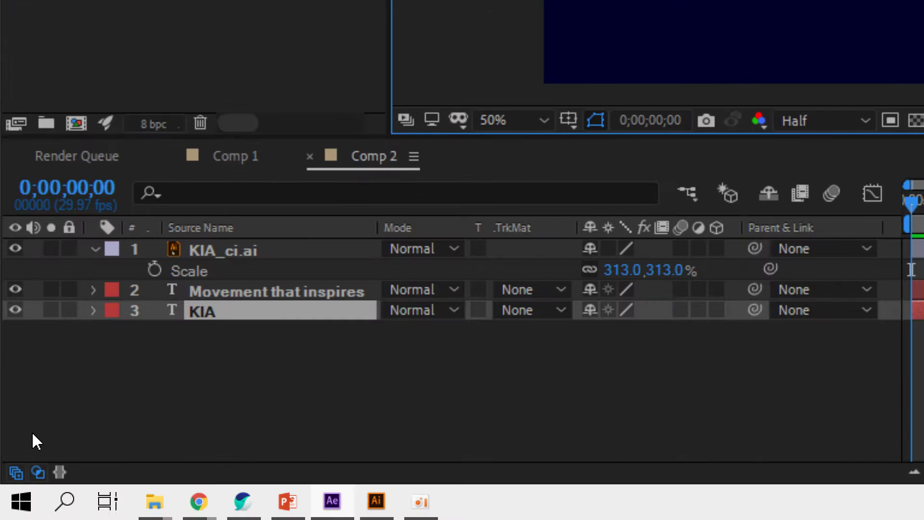
pyautogui.click(212, 315)
pyautogui.click(15, 311)
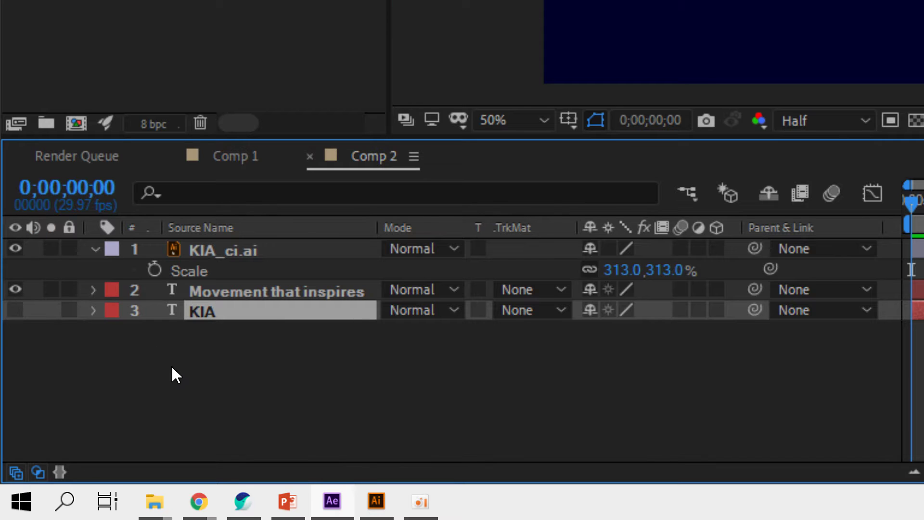
pyautogui.click(226, 332)
# Reveal the KIA_ci.ai layer's Transform properties: position 648,340, scale 313%, opacity 100%.
pyautogui.click(232, 289)
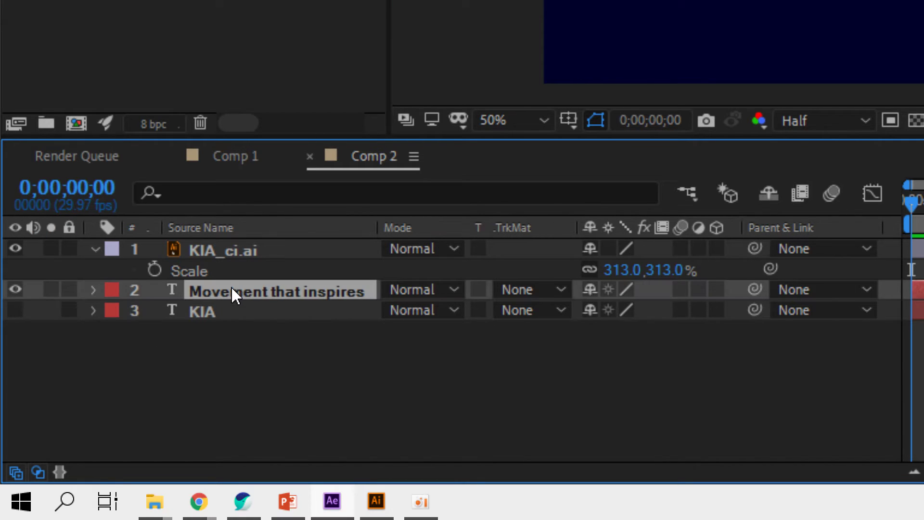
pyautogui.click(239, 248)
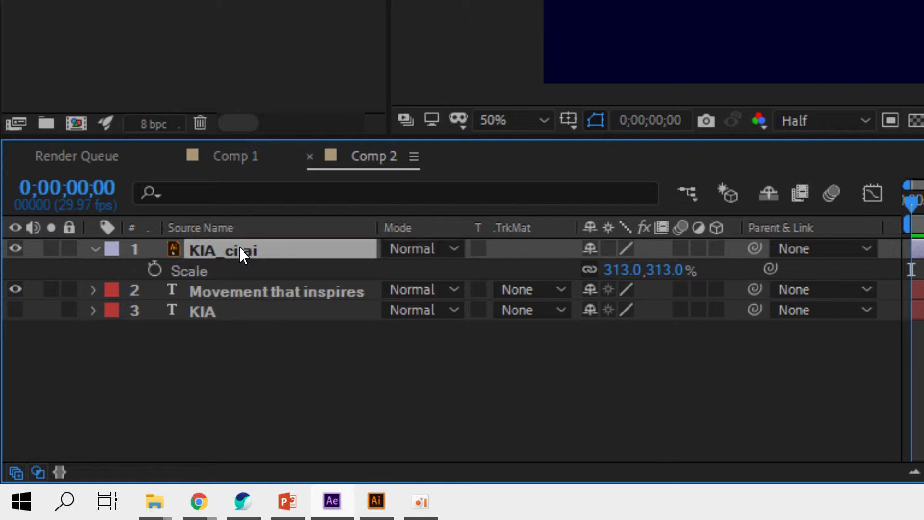
pyautogui.click(94, 250)
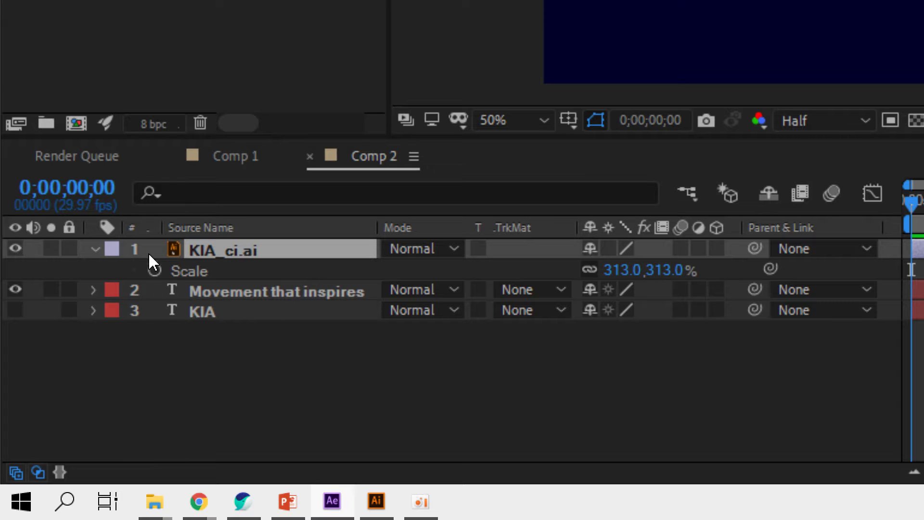
pyautogui.click(94, 248)
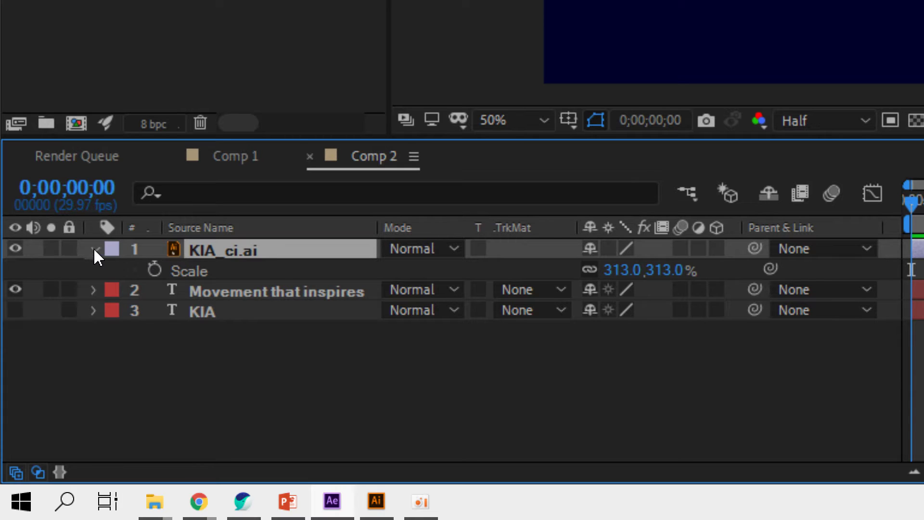
pyautogui.click(94, 247)
pyautogui.click(96, 248)
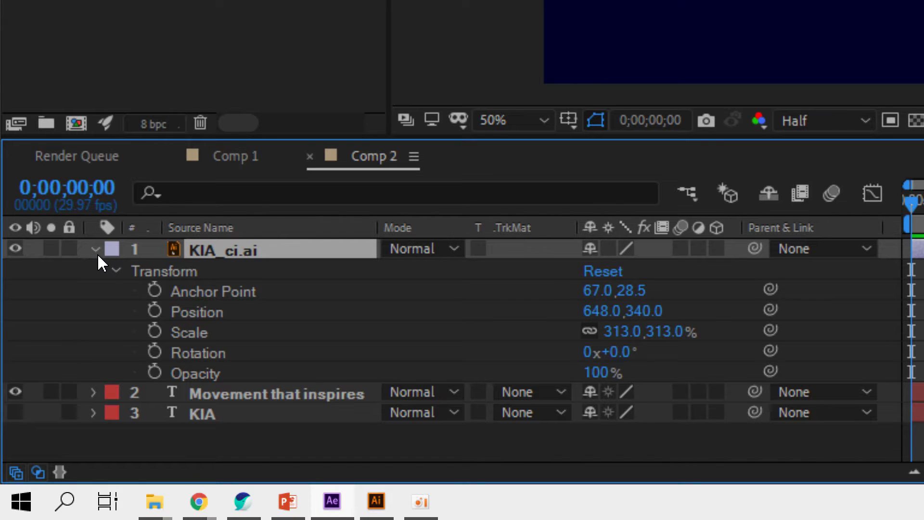
pyautogui.click(95, 249)
# Convert the KIA_ci.ai layer into a shape layer with Create Shapes from Vector Layer.
pyautogui.rightClick(253, 256)
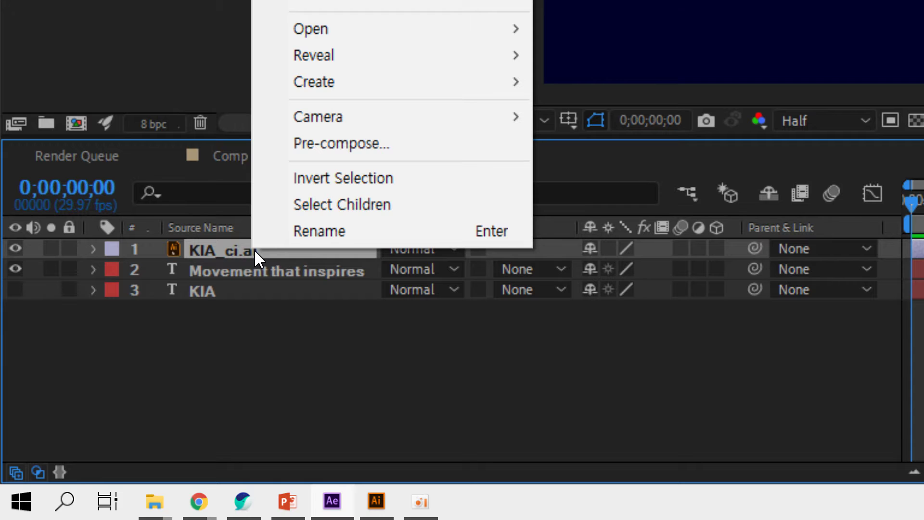
pyautogui.rightClick(218, 248)
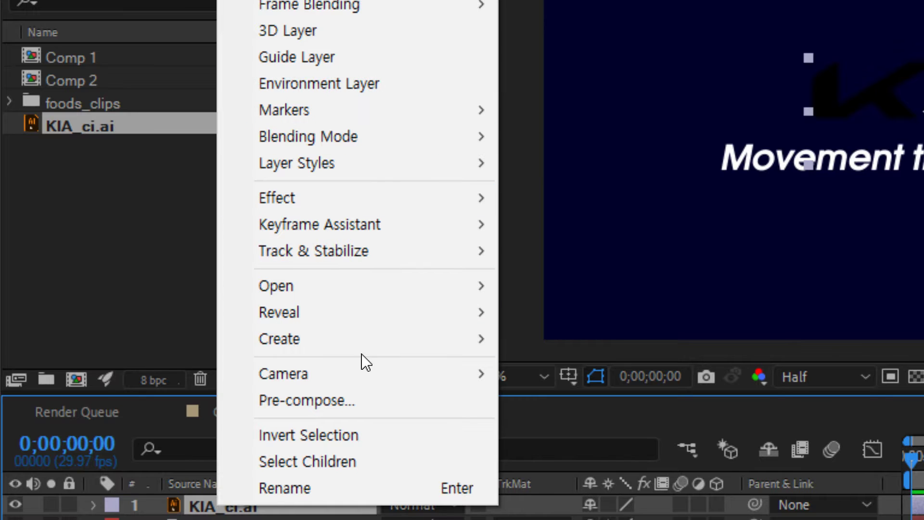
pyautogui.moveTo(363, 345)
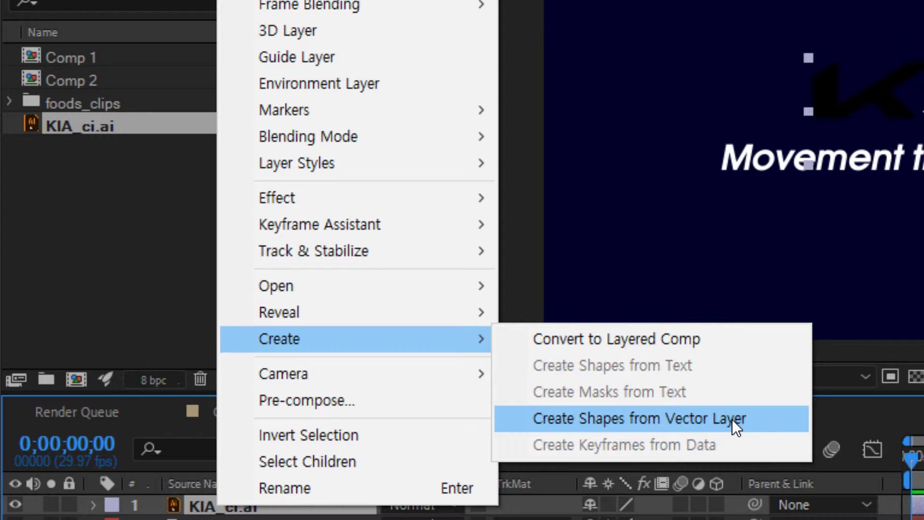
pyautogui.click(732, 420)
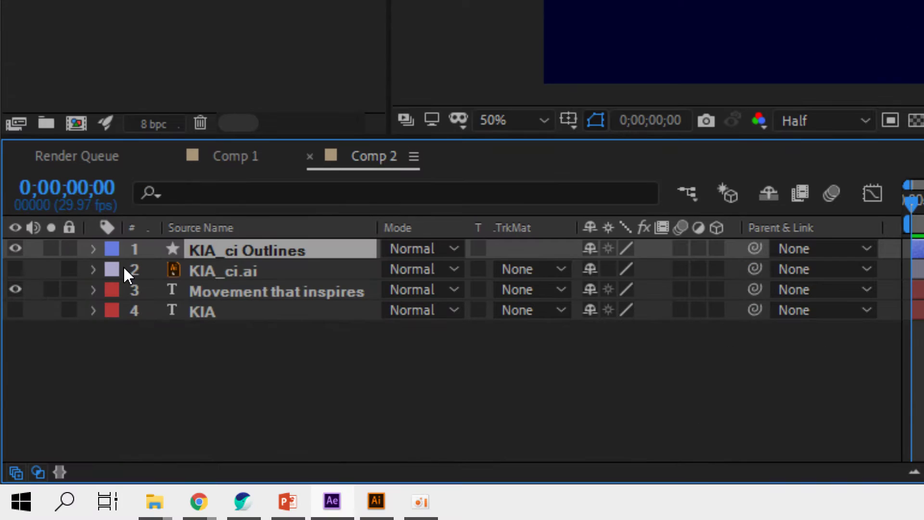
# Delete the original KIA_ci.ai layer and select the KIA_ci Outlines layer.
pyautogui.click(240, 274)
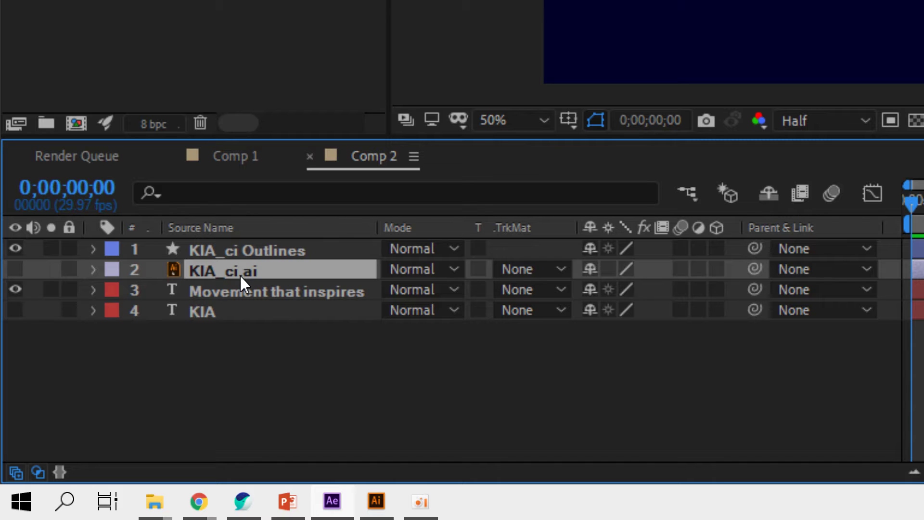
pyautogui.press('Delete')
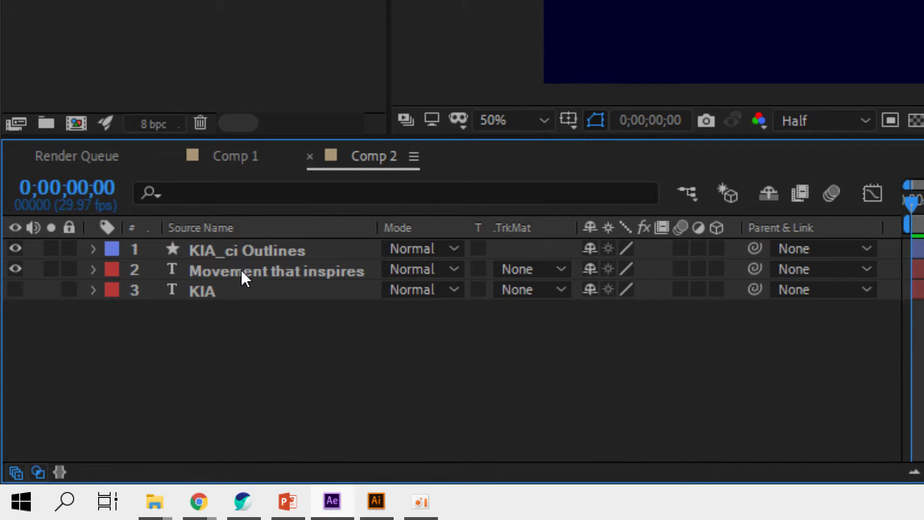
pyautogui.click(254, 251)
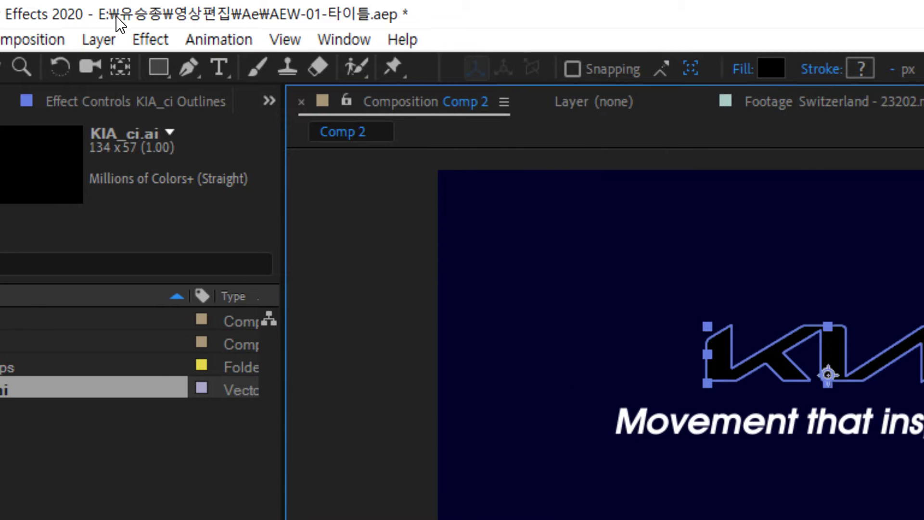
# Change the KIA_ci Outlines logo fill to white (FFFFFF).
pyautogui.click(773, 67)
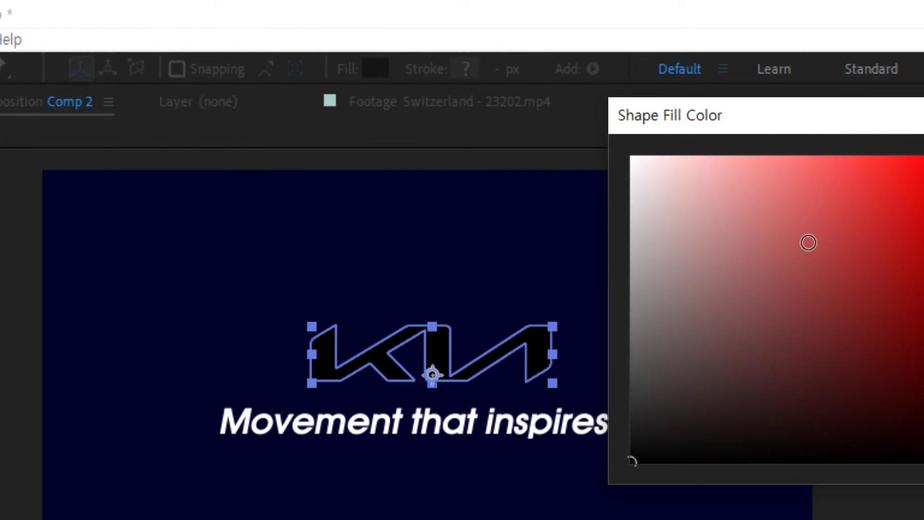
pyautogui.click(669, 187)
pyautogui.moveTo(668, 188); pyautogui.dragTo(629, 157)
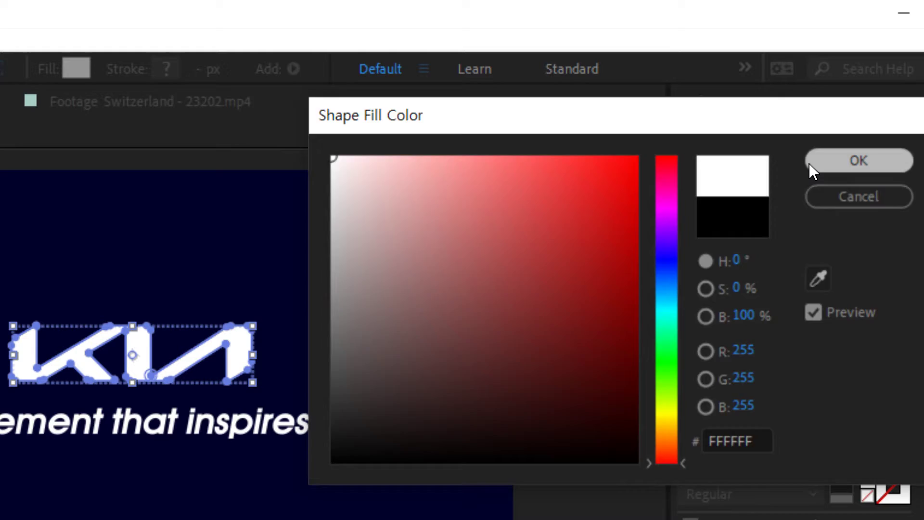
pyautogui.click(813, 164)
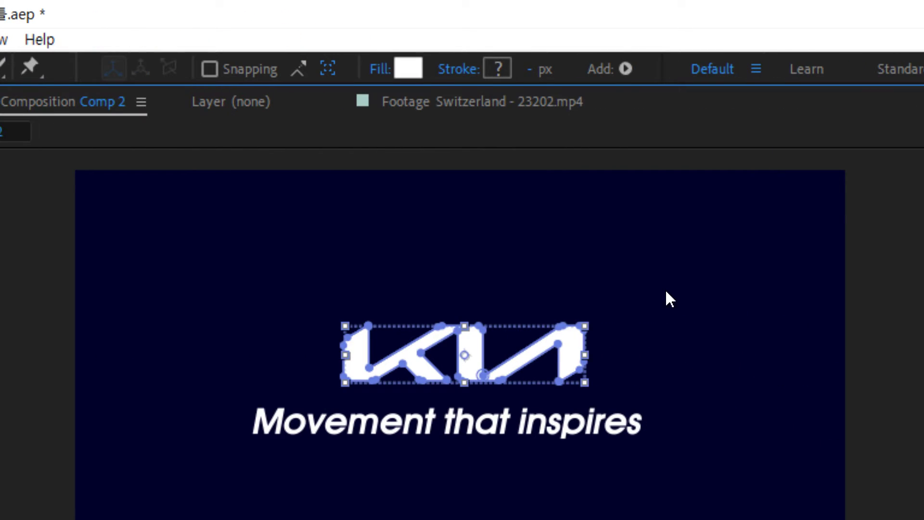
pyautogui.click(656, 294)
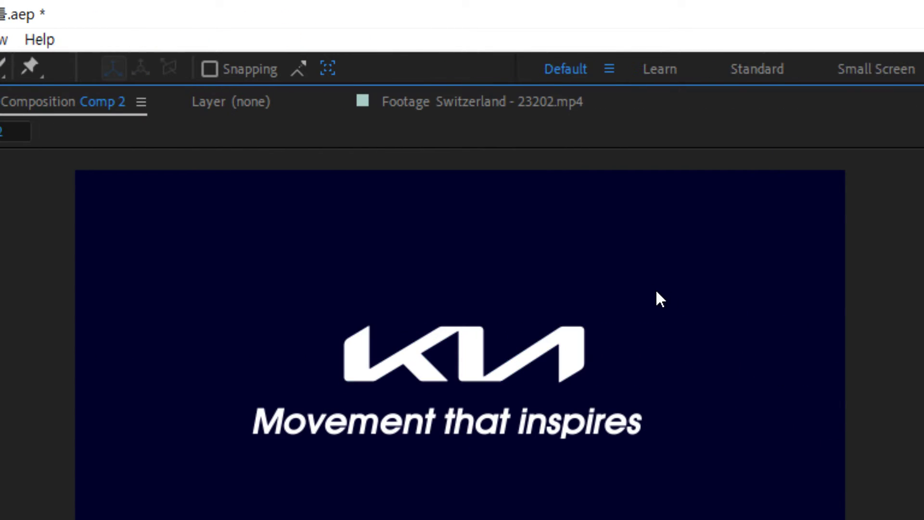
pyautogui.click(580, 347)
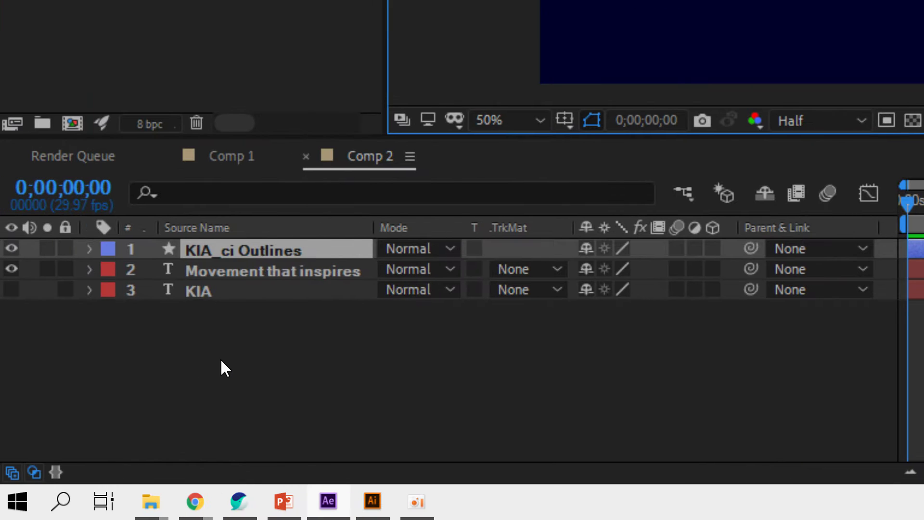
# Delete the hidden KIA text layer, leaving only the logo outlines and tagline.
pyautogui.click(230, 368)
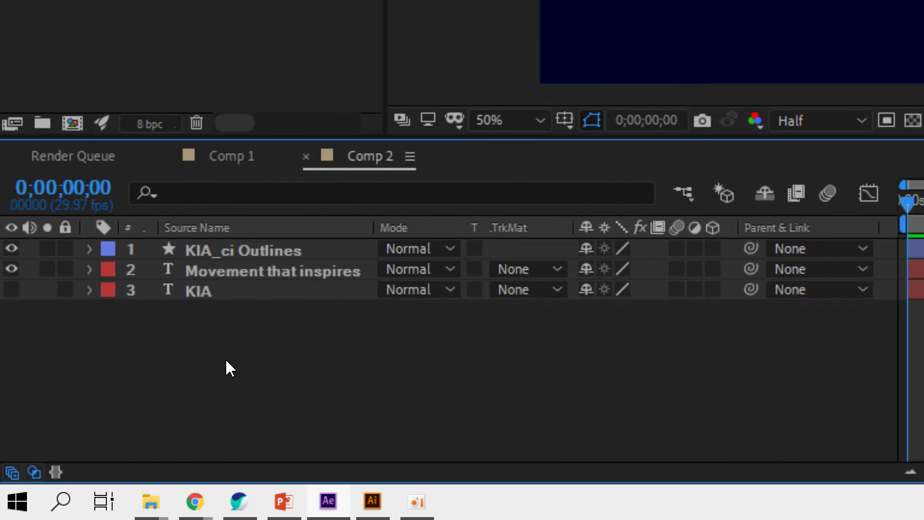
pyautogui.click(217, 294)
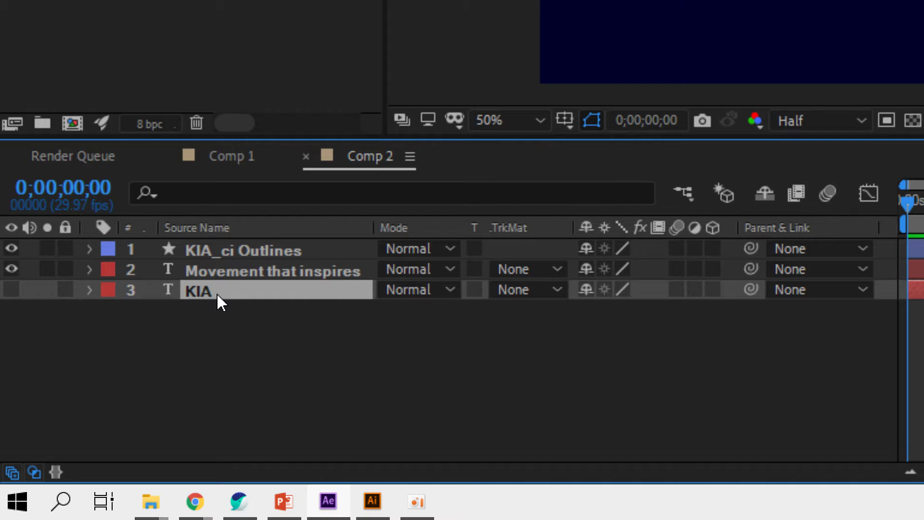
pyautogui.press('Delete')
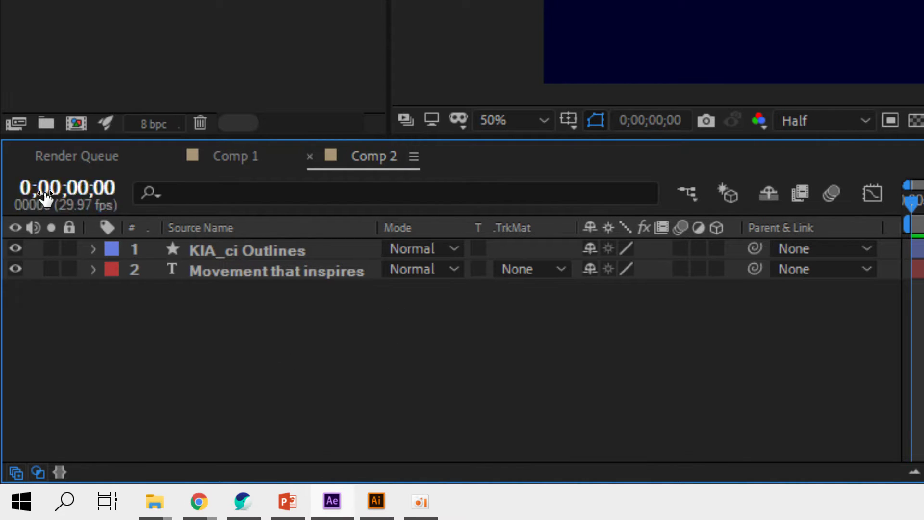
pyautogui.click(184, 249)
pyautogui.click(206, 270)
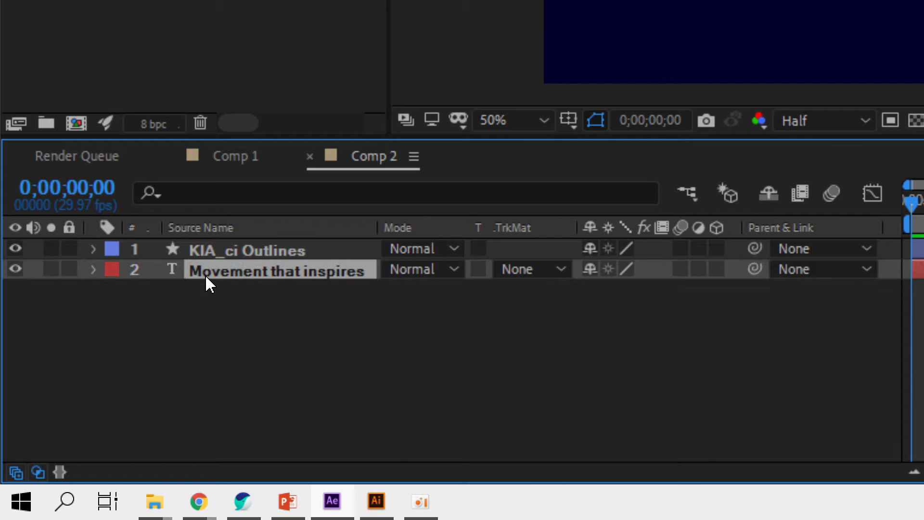
pyautogui.click(283, 346)
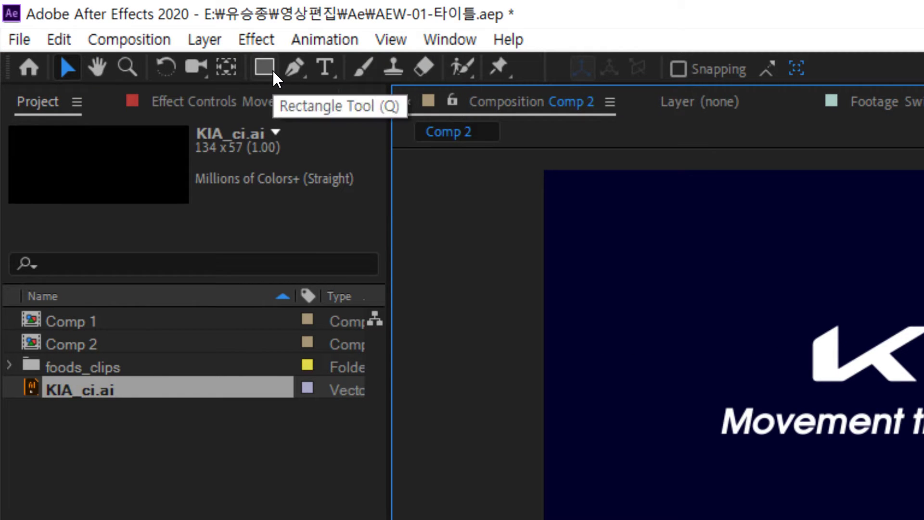
# Choose the Star Tool with Stroke set to None and Fill set to Solid Color.
pyautogui.click(275, 77)
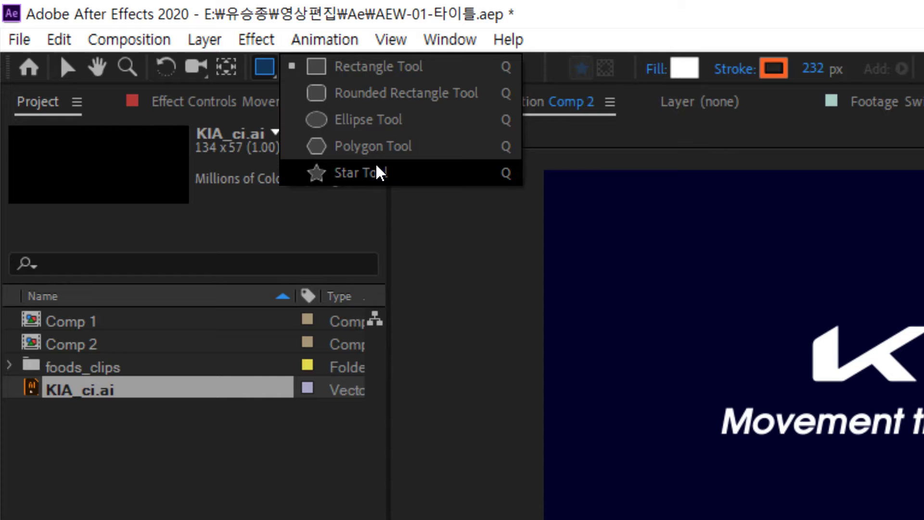
pyautogui.click(379, 172)
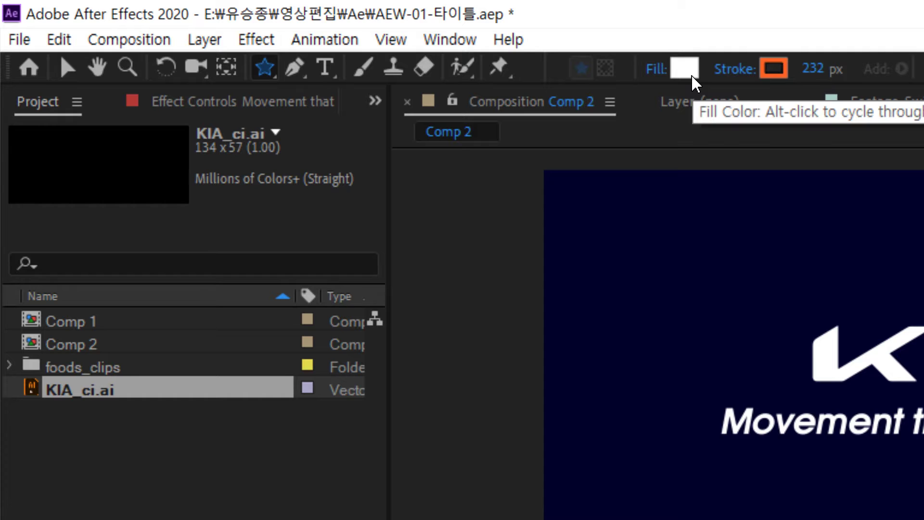
pyautogui.click(744, 75)
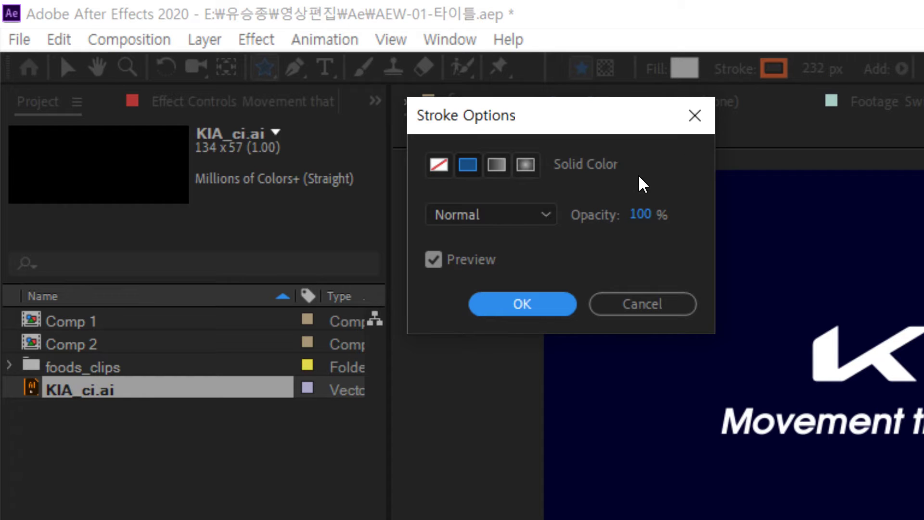
pyautogui.click(438, 165)
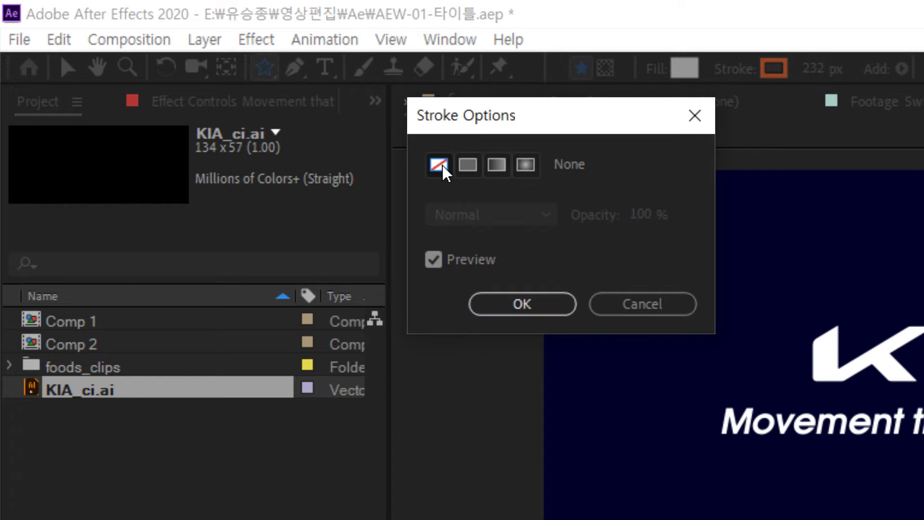
pyautogui.click(518, 303)
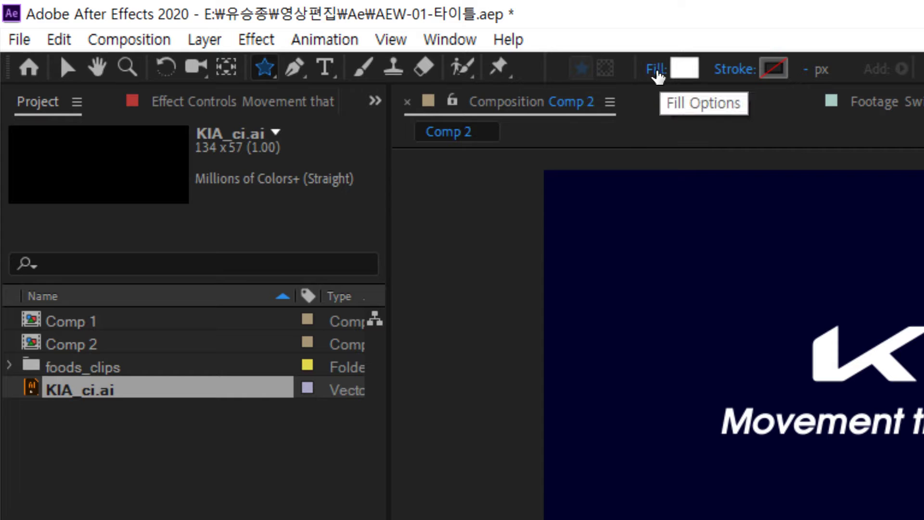
pyautogui.click(660, 74)
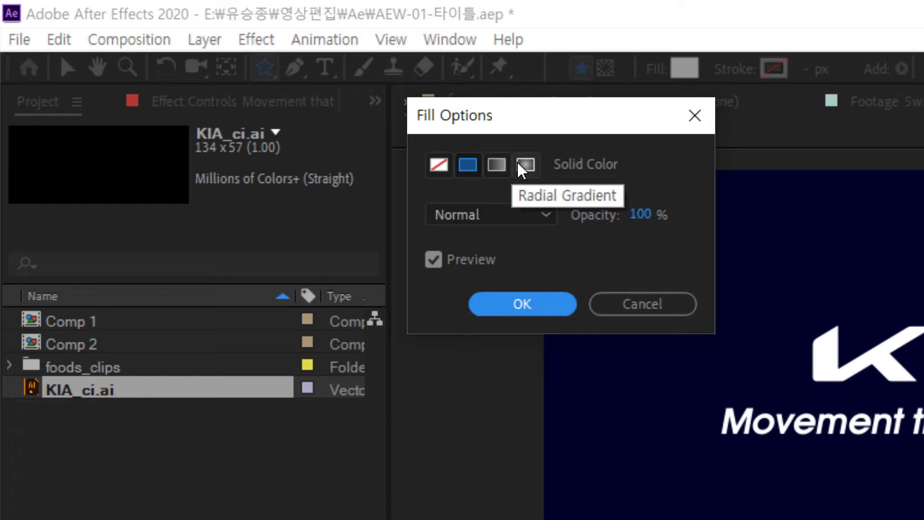
pyautogui.click(472, 168)
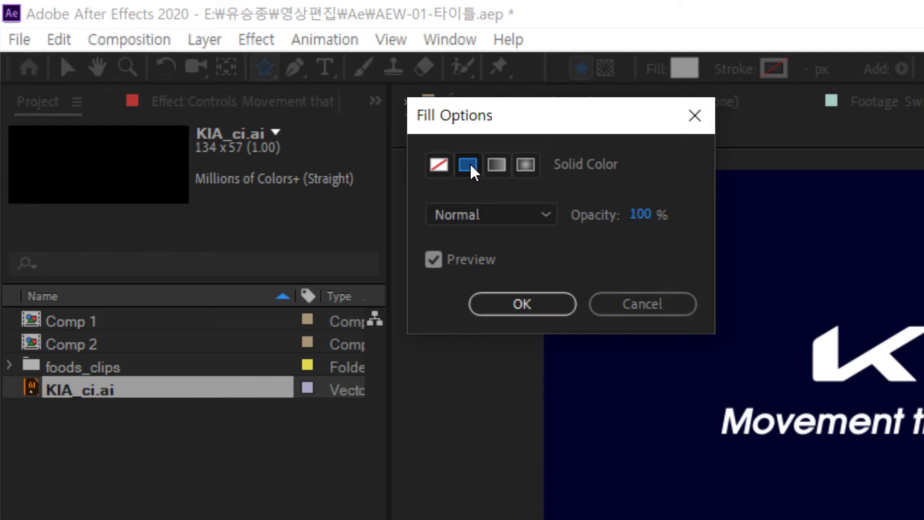
pyautogui.click(508, 304)
# Draw a white star near the comp's top-left corner, creating Shape Layer 1.
pyautogui.moveTo(620, 199)
pyautogui.mouseDown()
pyautogui.moveTo(688, 249)
pyautogui.moveTo(679, 262)
pyautogui.mouseUp()
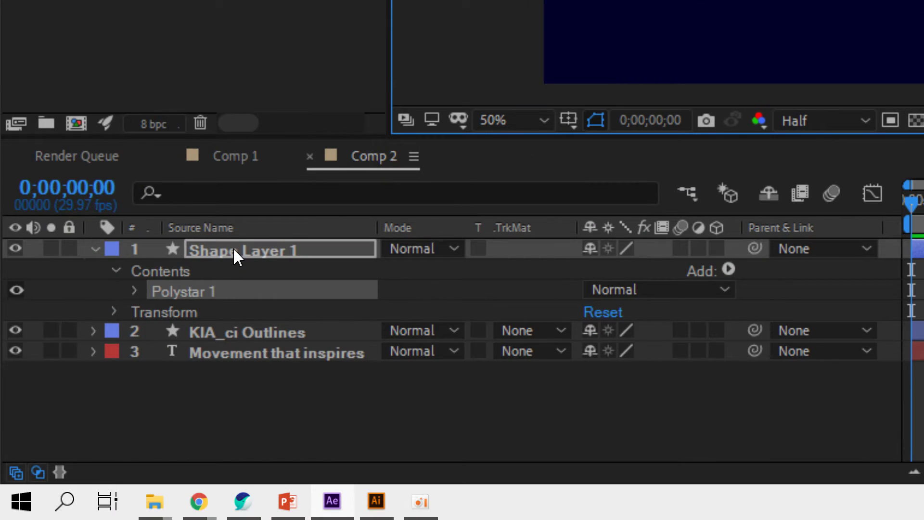
pyautogui.click(221, 333)
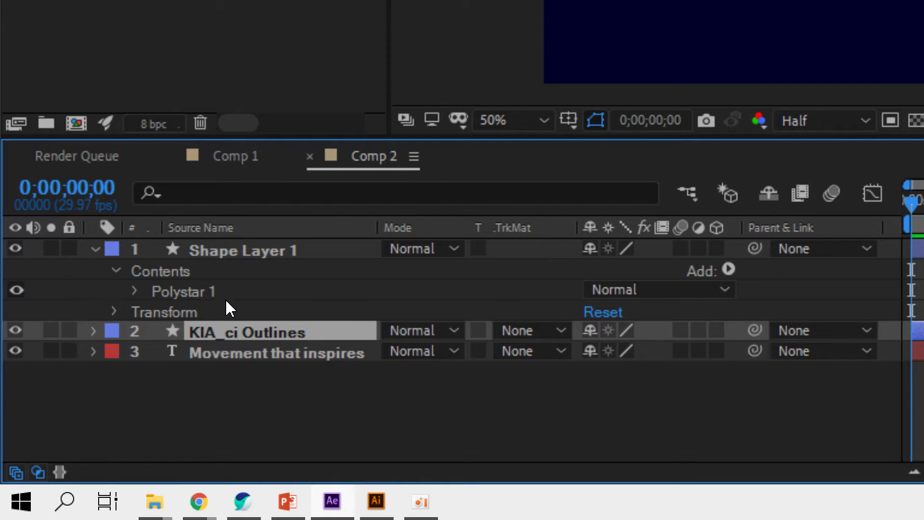
pyautogui.click(236, 256)
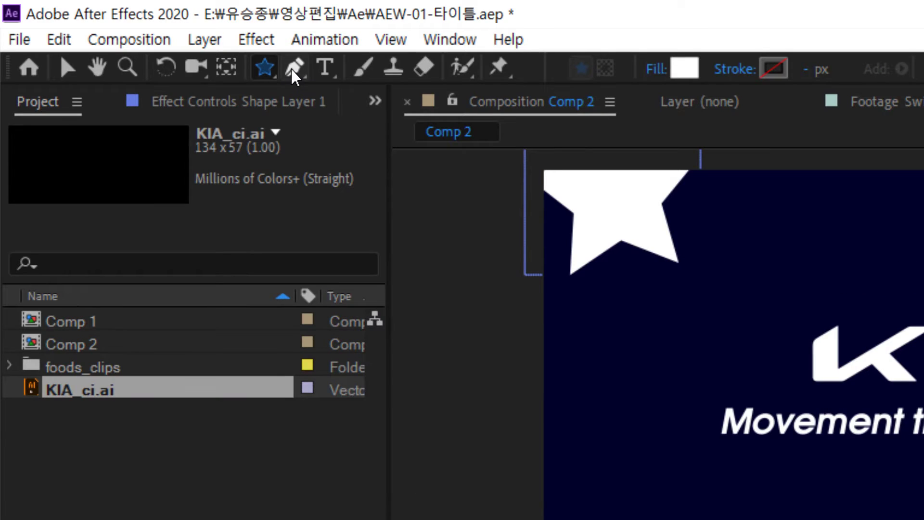
# Draw a closed, curved Bezier arch path above the KIA logo, beside the star.
pyautogui.click(293, 73)
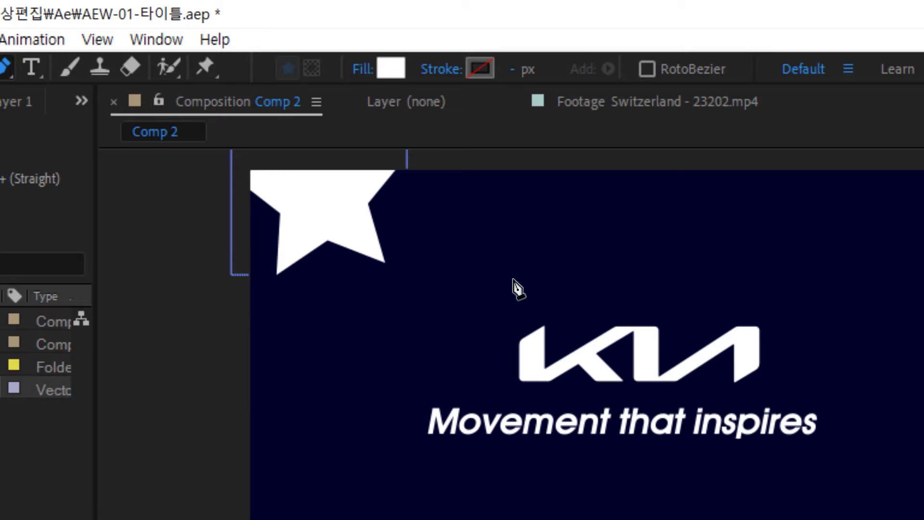
pyautogui.click(544, 280)
pyautogui.click(574, 284)
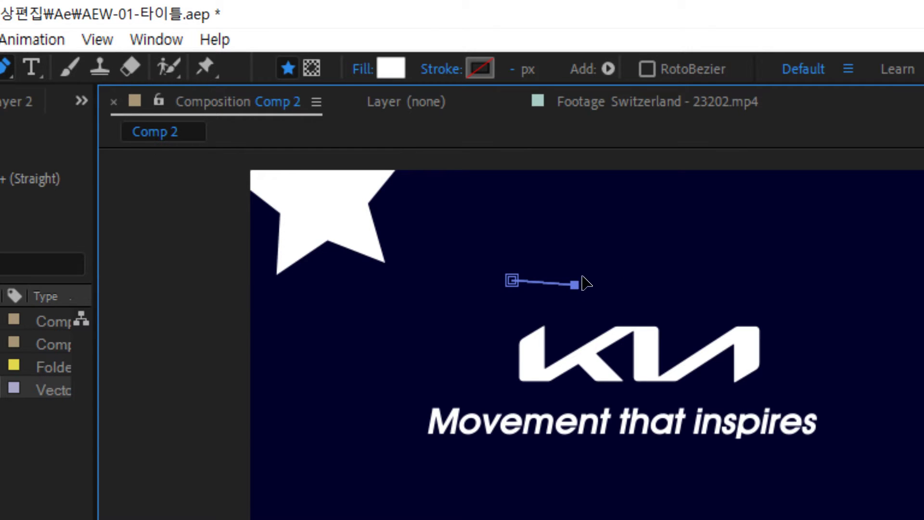
pyautogui.click(624, 230)
pyautogui.moveTo(628, 230); pyautogui.dragTo(667, 230)
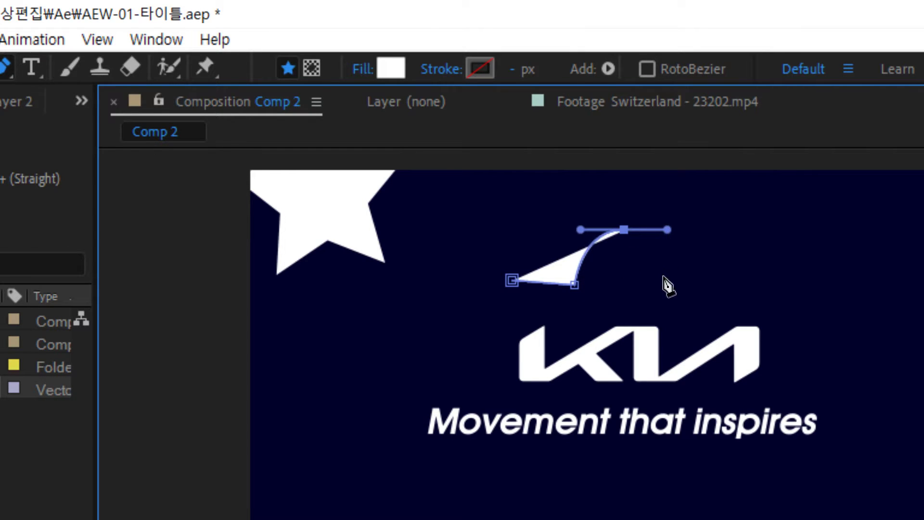
pyautogui.click(662, 293)
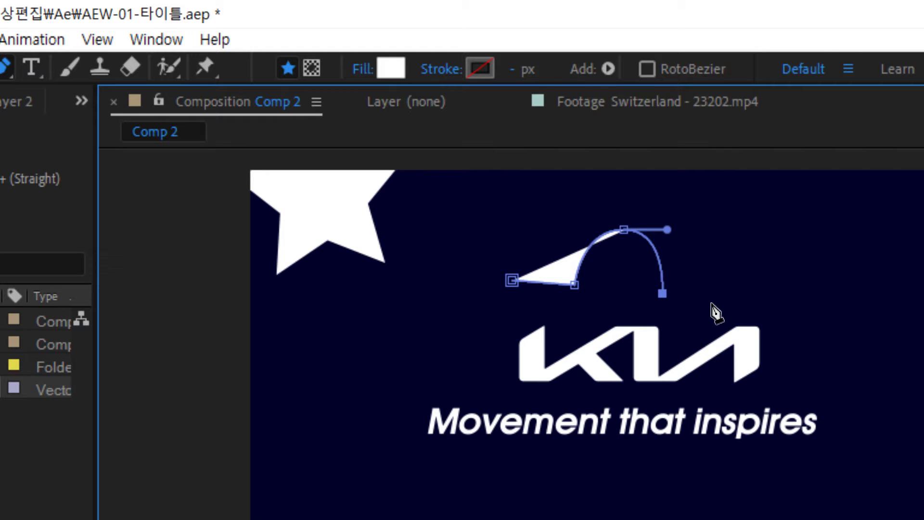
pyautogui.click(712, 303)
pyautogui.moveTo(627, 193); pyautogui.dragTo(540, 186)
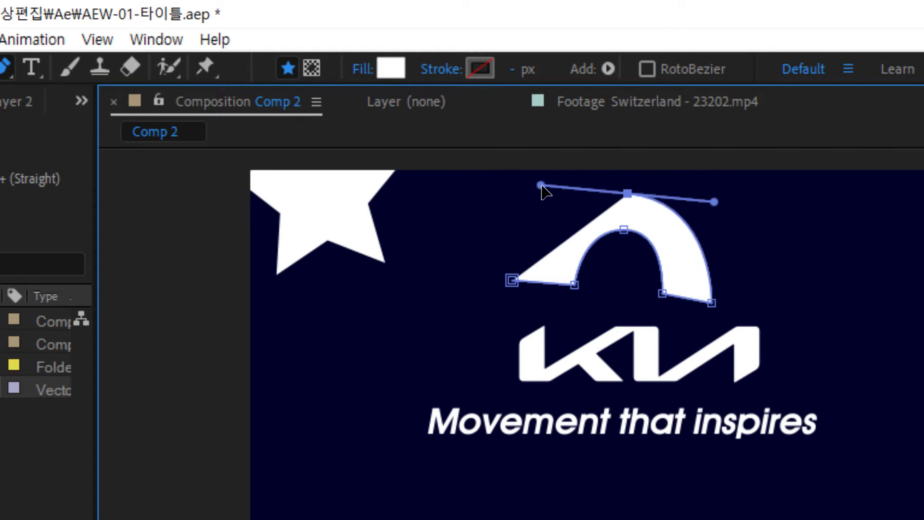
pyautogui.click(511, 280)
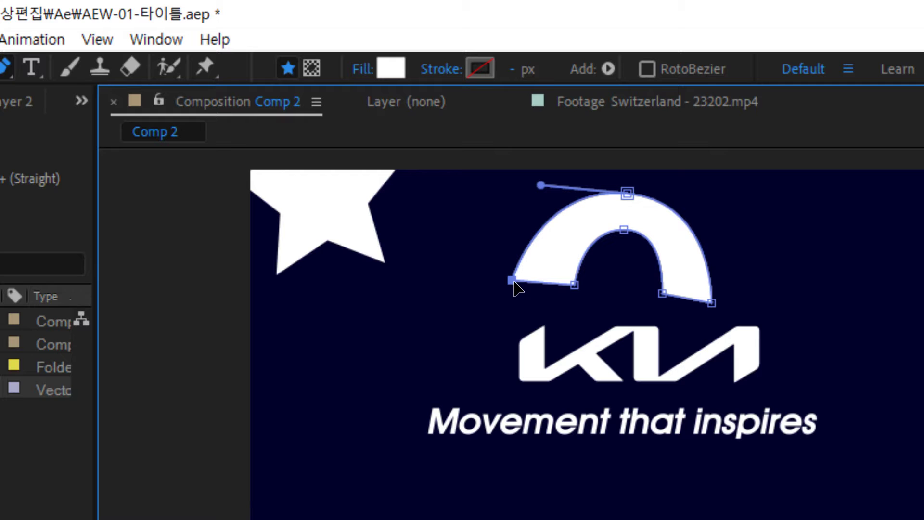
# Change the arch shape's fill to a linear gradient.
pyautogui.click(363, 69)
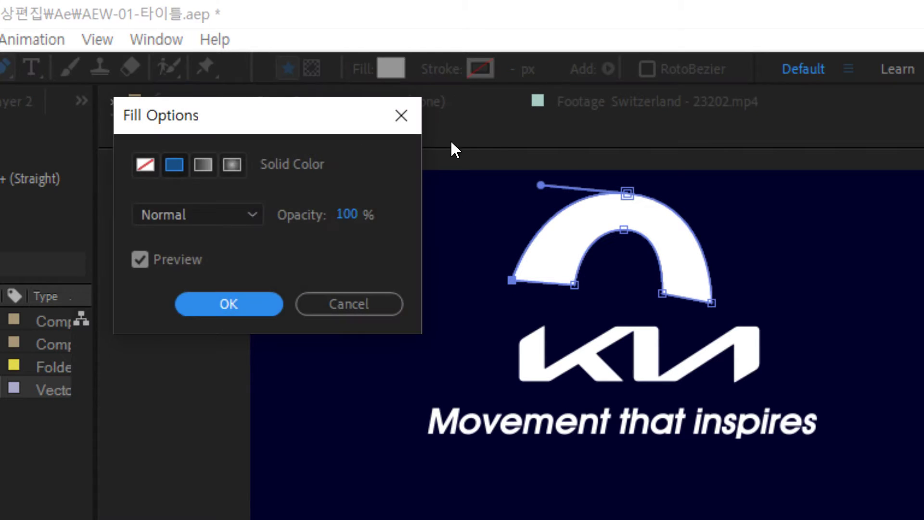
pyautogui.click(203, 164)
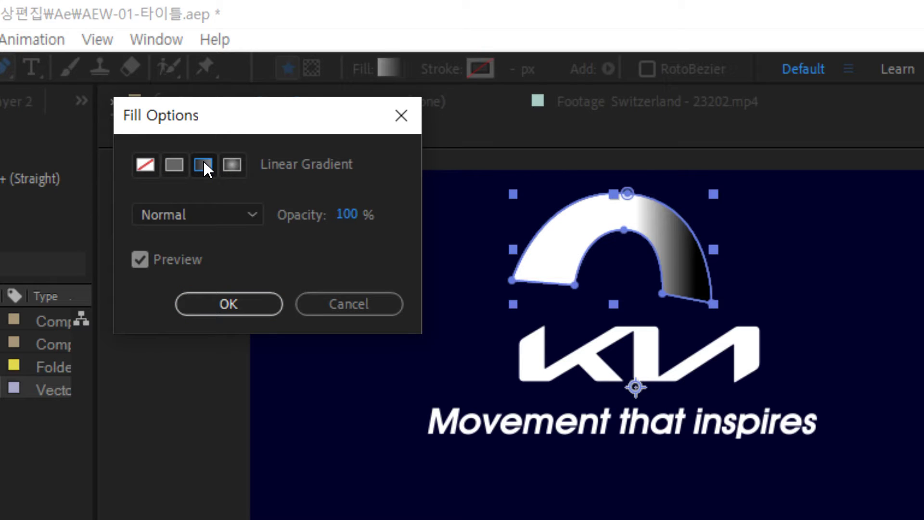
pyautogui.click(227, 305)
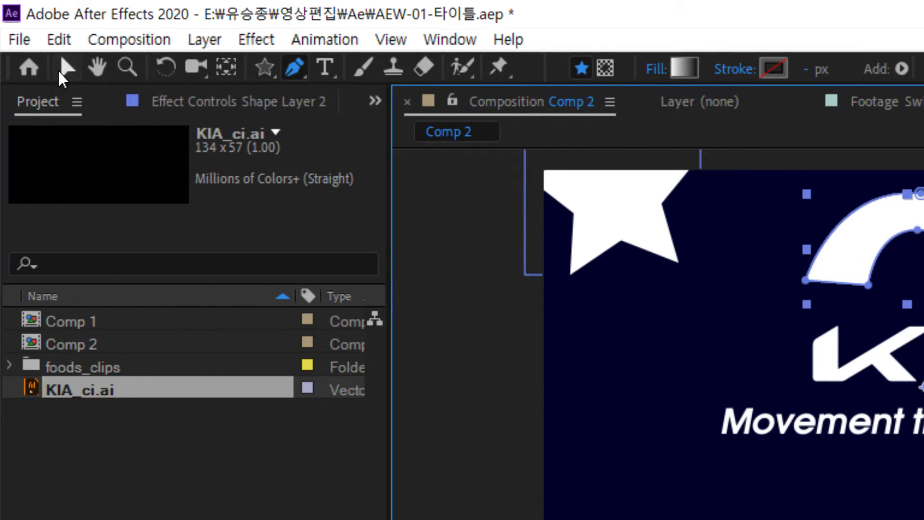
pyautogui.click(65, 68)
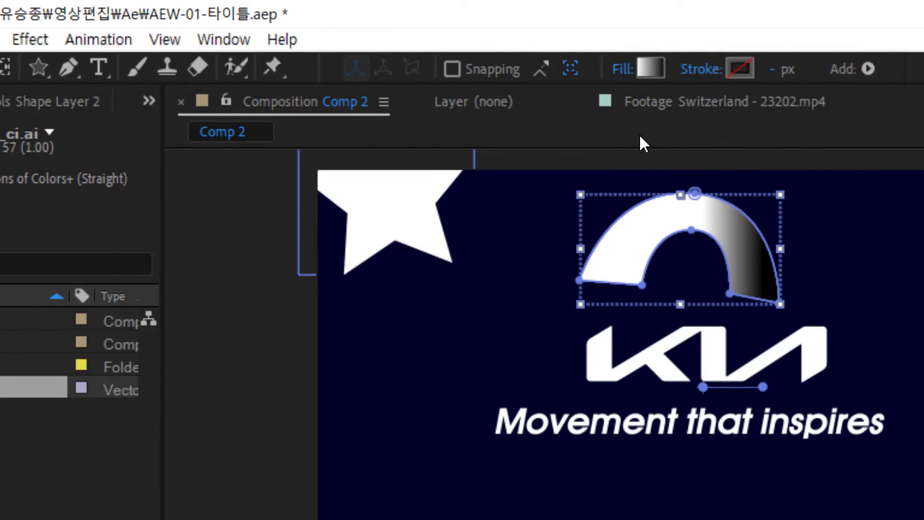
# Add a gradient stop at 64.5% coloured soft blue 4778C2 and apply it.
pyautogui.click(654, 73)
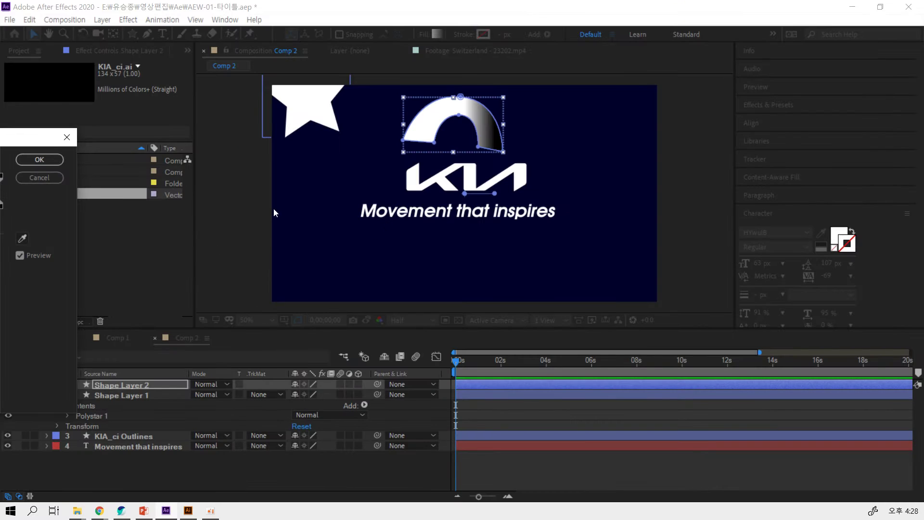
pyautogui.moveTo(29, 146); pyautogui.dragTo(553, 190)
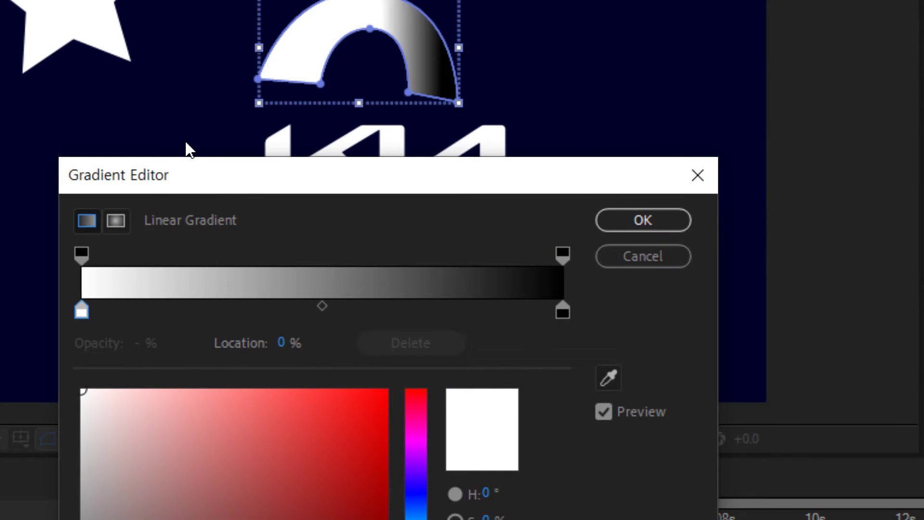
pyautogui.click(392, 310)
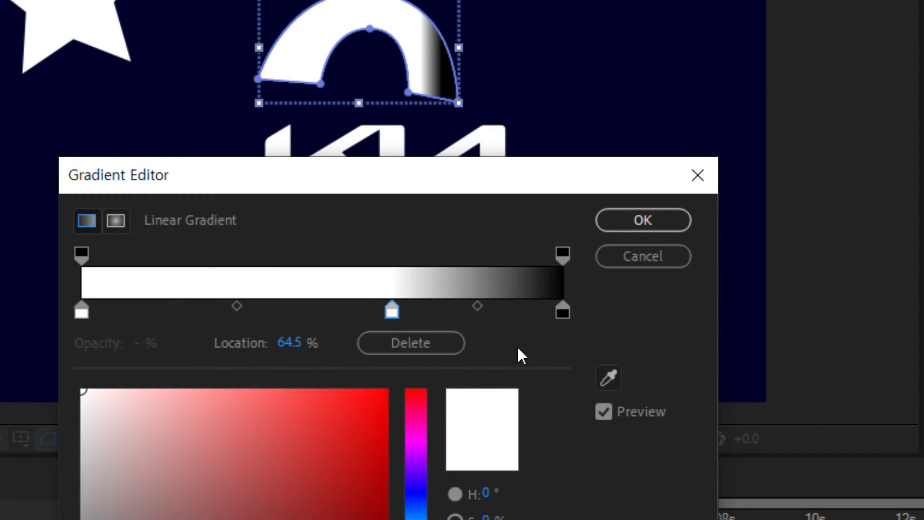
pyautogui.click(609, 379)
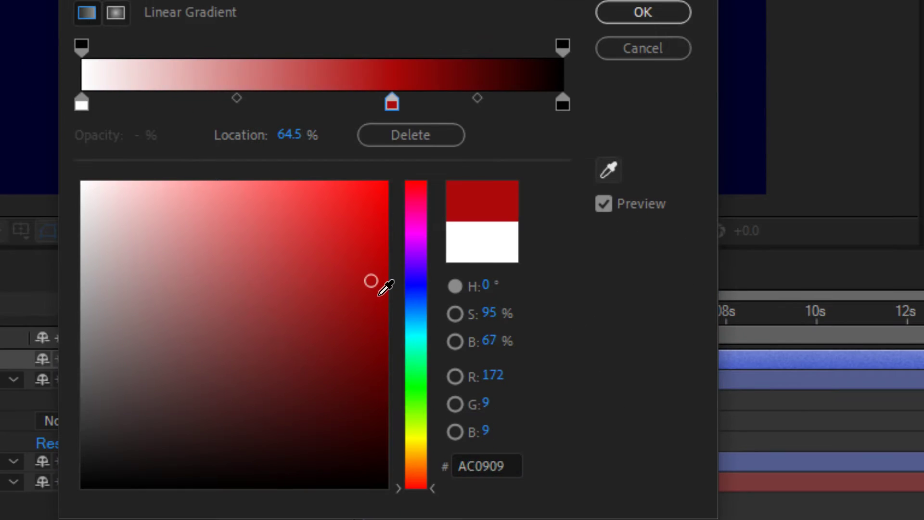
pyautogui.click(385, 284)
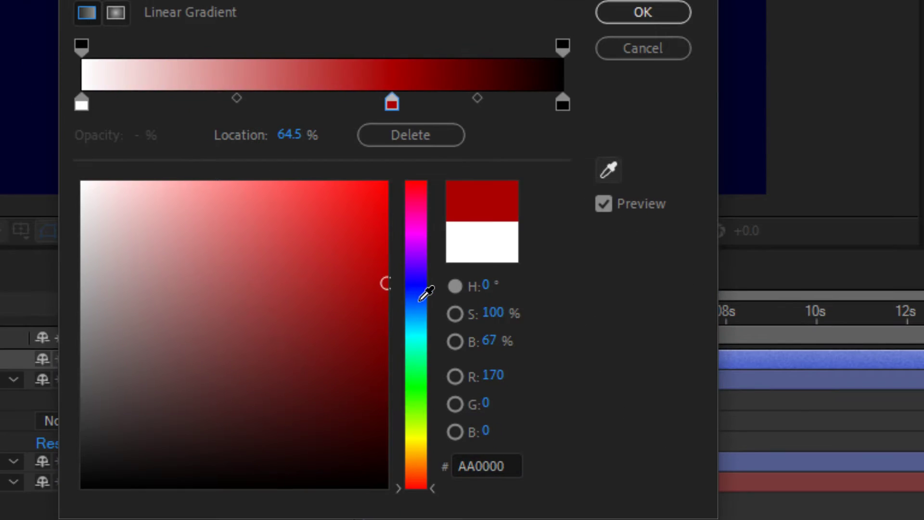
pyautogui.moveTo(408, 306); pyautogui.dragTo(415, 304)
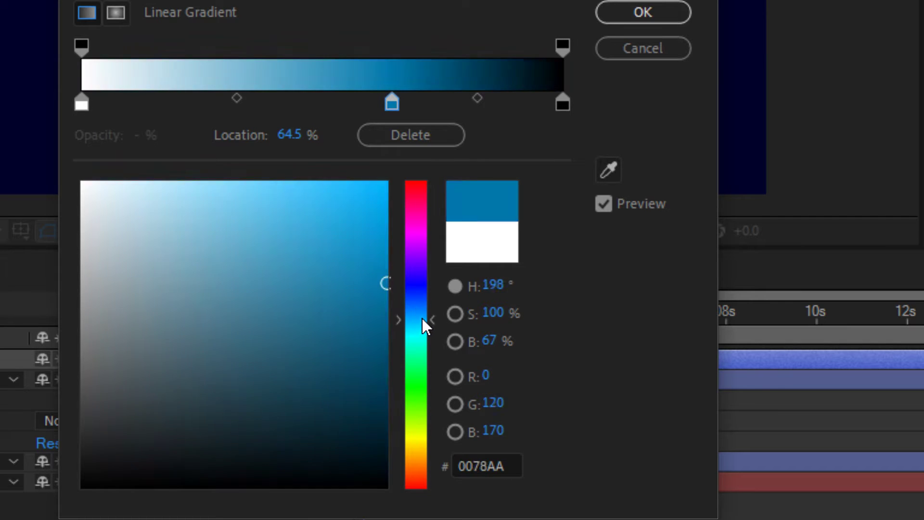
pyautogui.moveTo(346, 268); pyautogui.dragTo(276, 253)
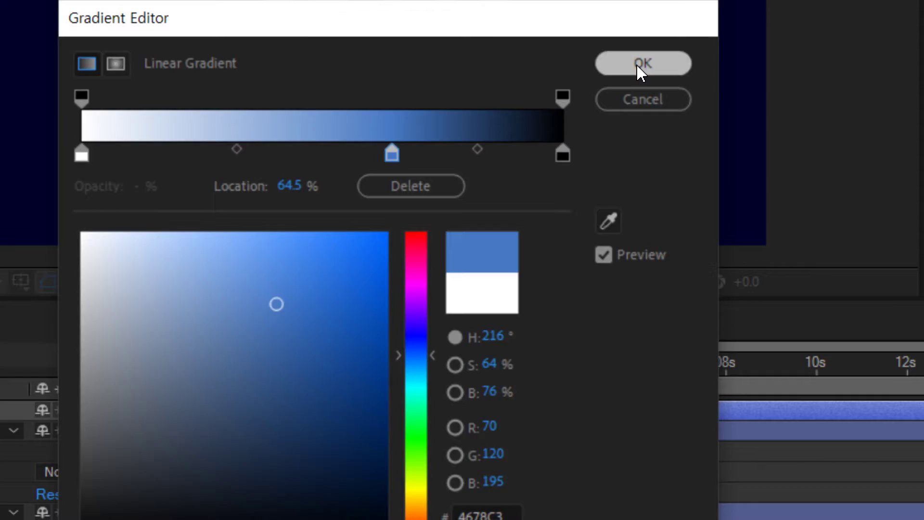
pyautogui.click(640, 63)
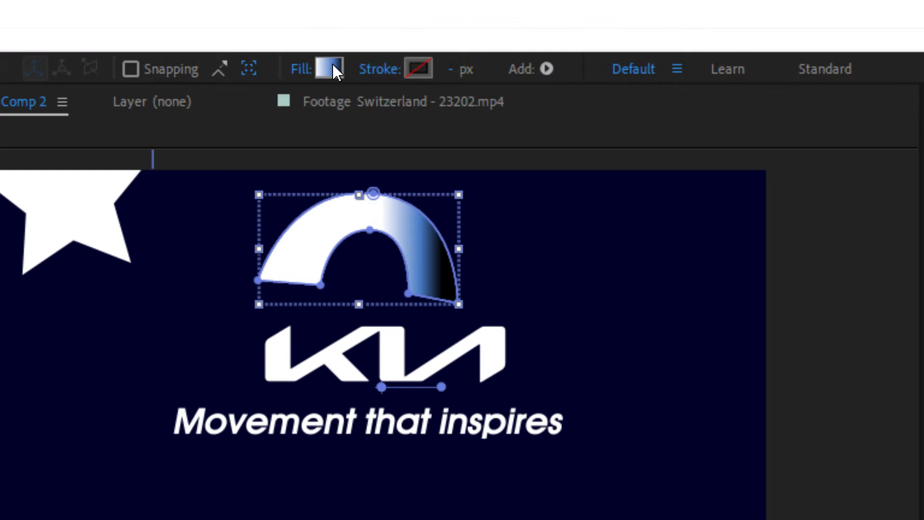
# Delete the gradient's black end stop and rearrange the blue and white stops.
pyautogui.click(332, 70)
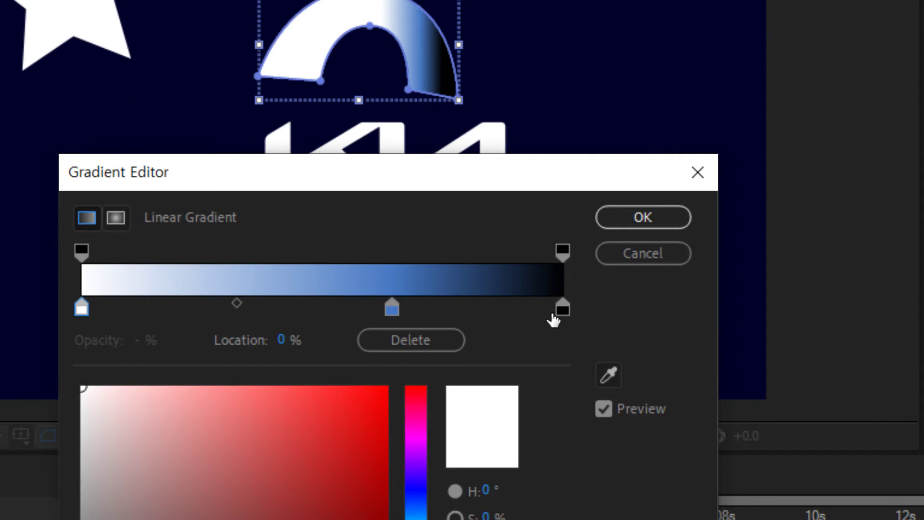
pyautogui.moveTo(558, 310); pyautogui.dragTo(559, 408)
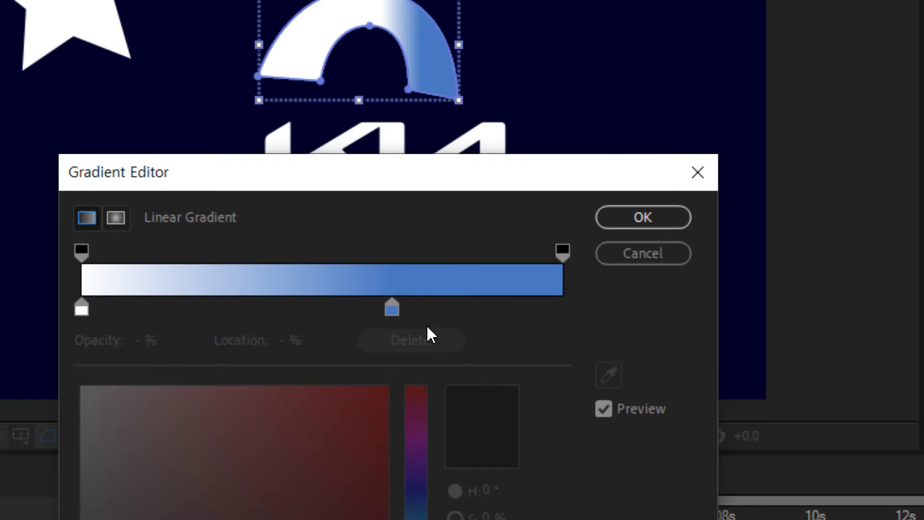
pyautogui.moveTo(392, 308); pyautogui.dragTo(537, 324)
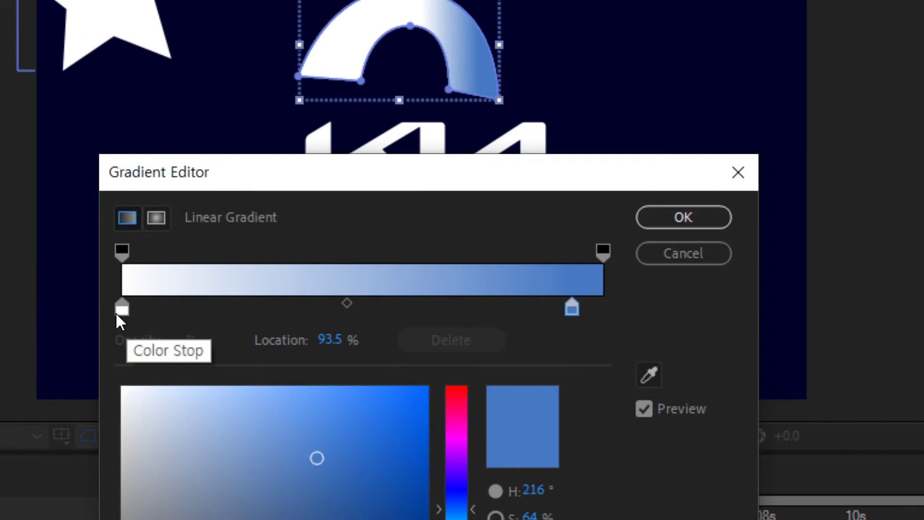
pyautogui.moveTo(82, 309); pyautogui.dragTo(343, 331)
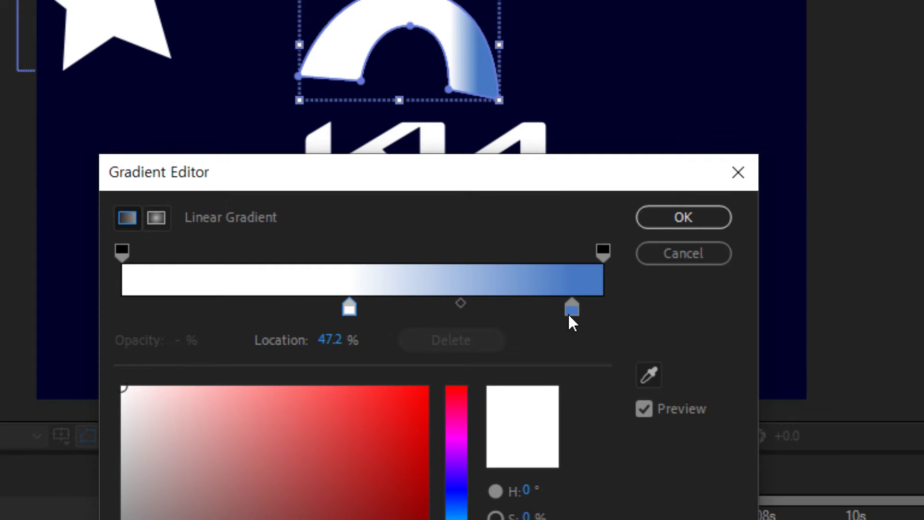
pyautogui.click(598, 312)
pyautogui.moveTo(599, 315)
pyautogui.mouseDown()
pyautogui.moveTo(216, 330)
pyautogui.moveTo(136, 323)
pyautogui.mouseUp()
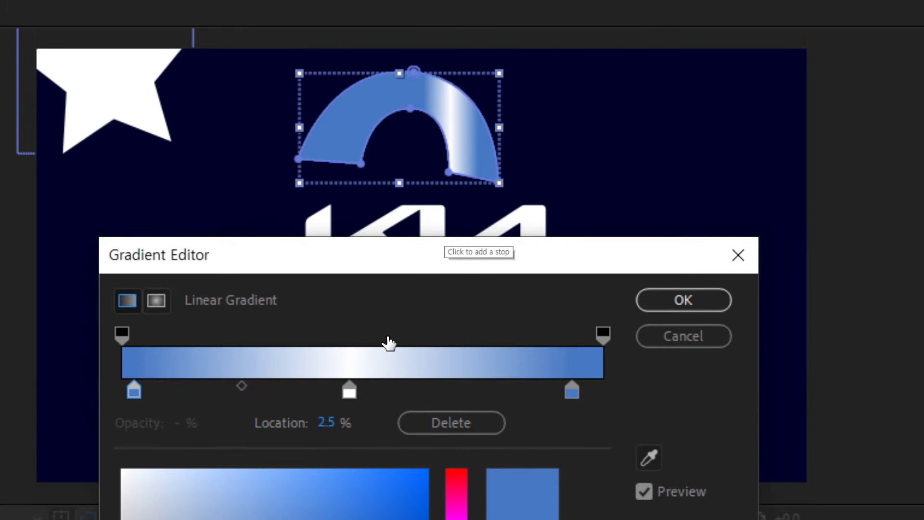
# Place the white highlight near the middle, with blue stops near 29% and 97.5%.
pyautogui.click(351, 392)
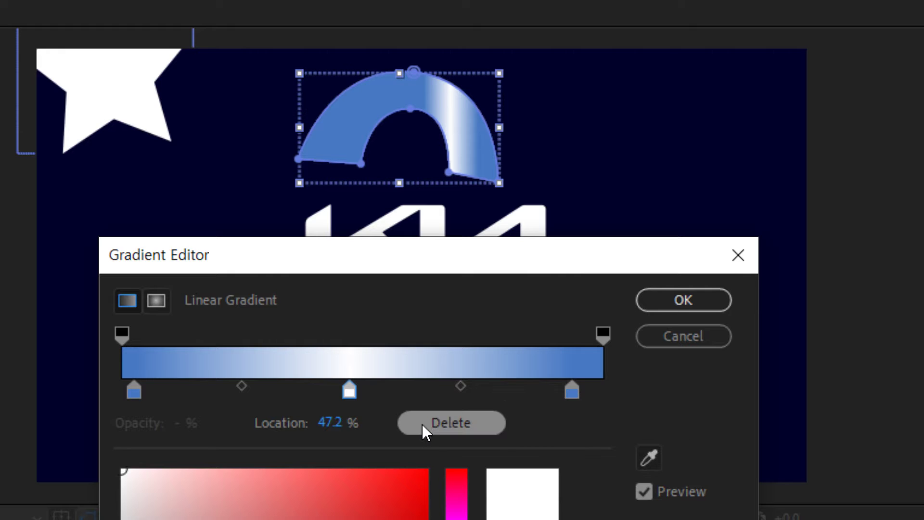
pyautogui.moveTo(330, 422)
pyautogui.mouseDown()
pyautogui.moveTo(297, 420)
pyautogui.moveTo(308, 421)
pyautogui.mouseUp()
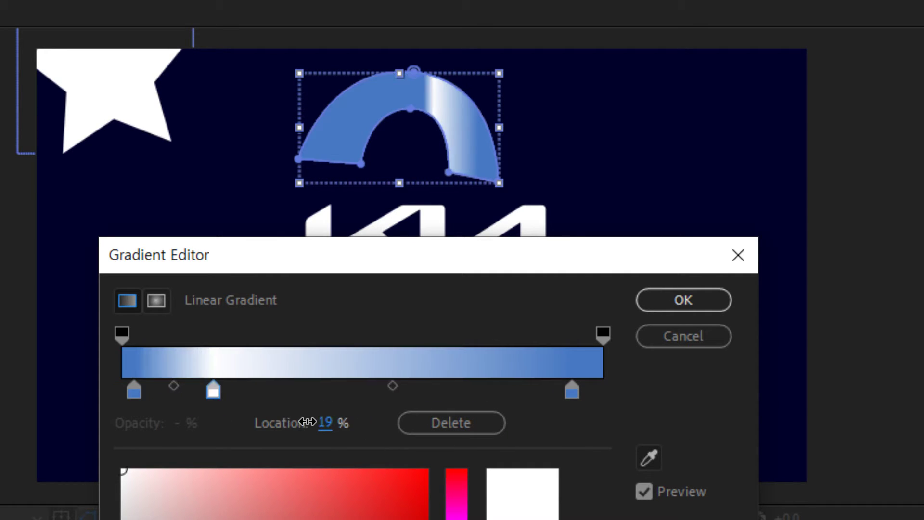
pyautogui.moveTo(224, 390); pyautogui.dragTo(371, 392)
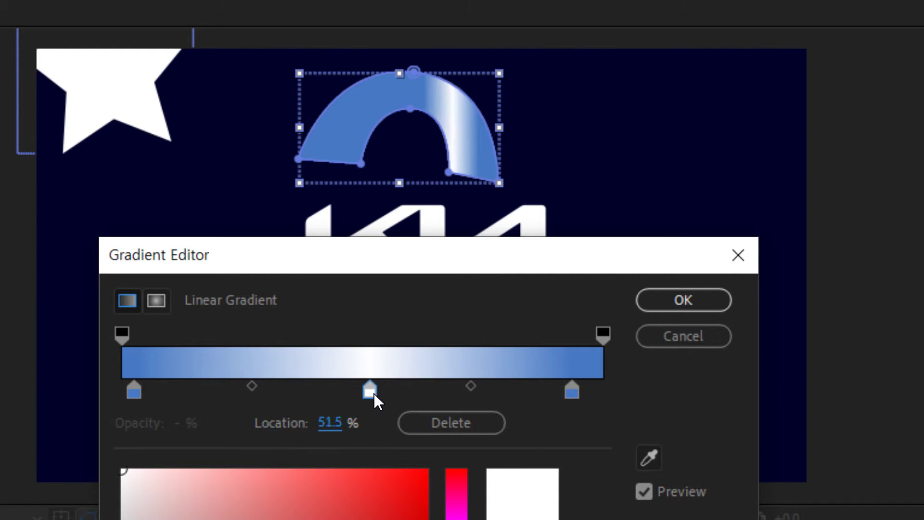
pyautogui.click(259, 391)
pyautogui.moveTo(260, 390); pyautogui.dragTo(245, 390)
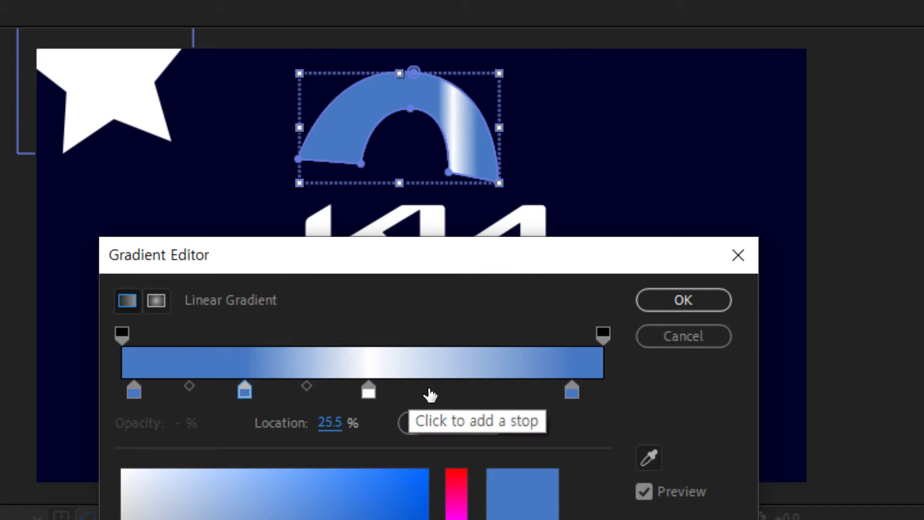
pyautogui.moveTo(571, 392); pyautogui.dragTo(592, 392)
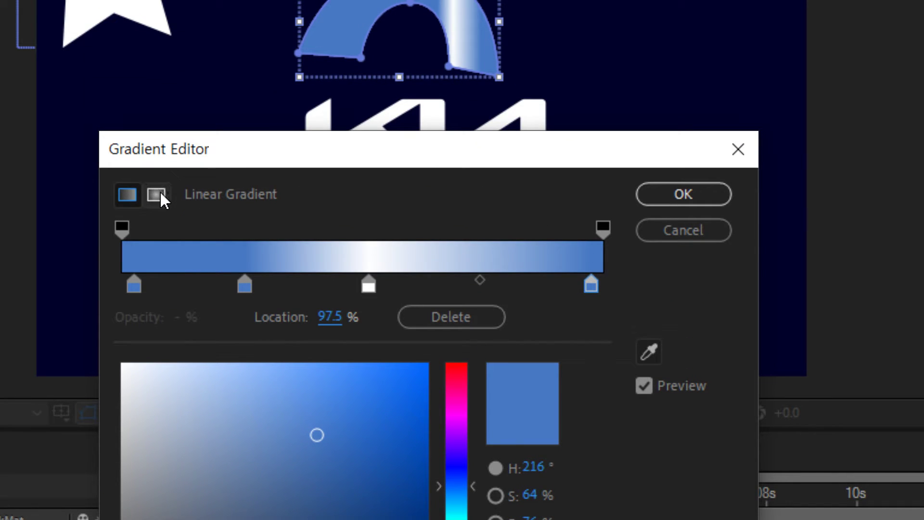
# Keep the gradient Linear after trying Radial, and apply the edited gradient.
pyautogui.click(157, 194)
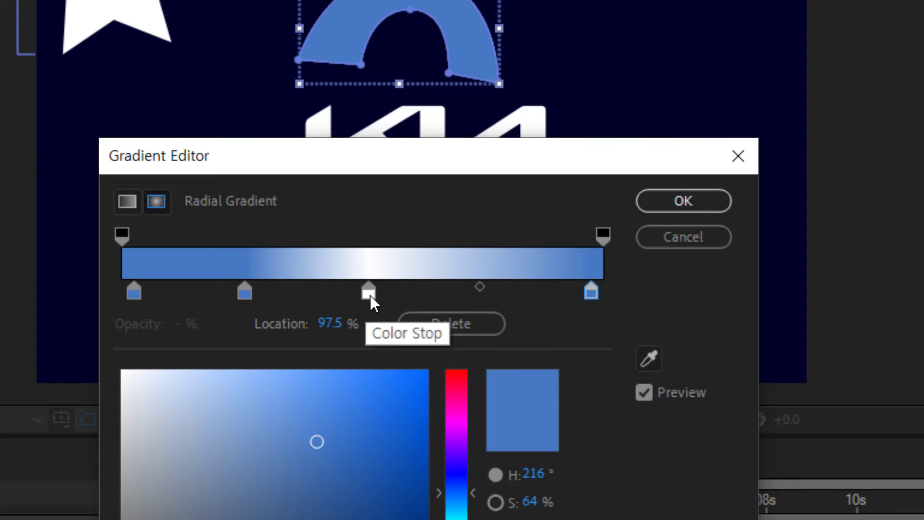
pyautogui.click(129, 202)
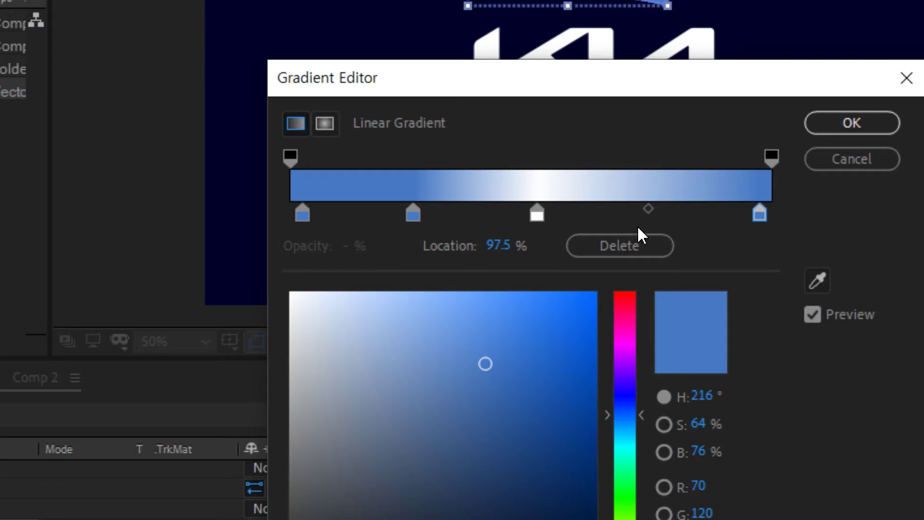
pyautogui.click(537, 215)
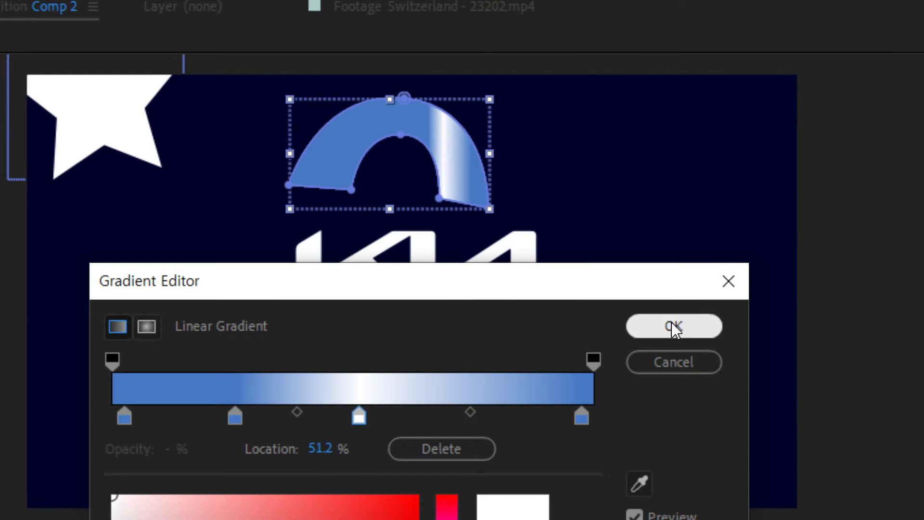
pyautogui.click(671, 325)
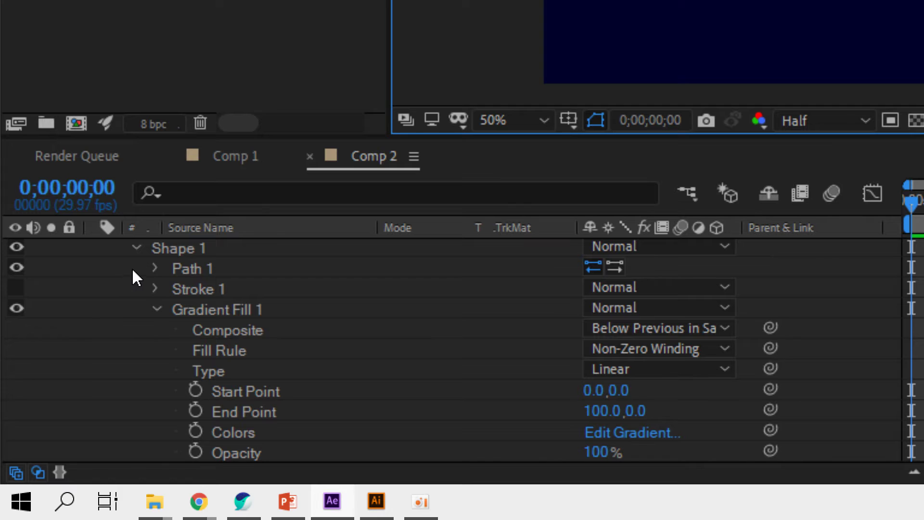
# Rename the arch layer Shape Layer 2 to '터널'.
pyautogui.click(137, 248)
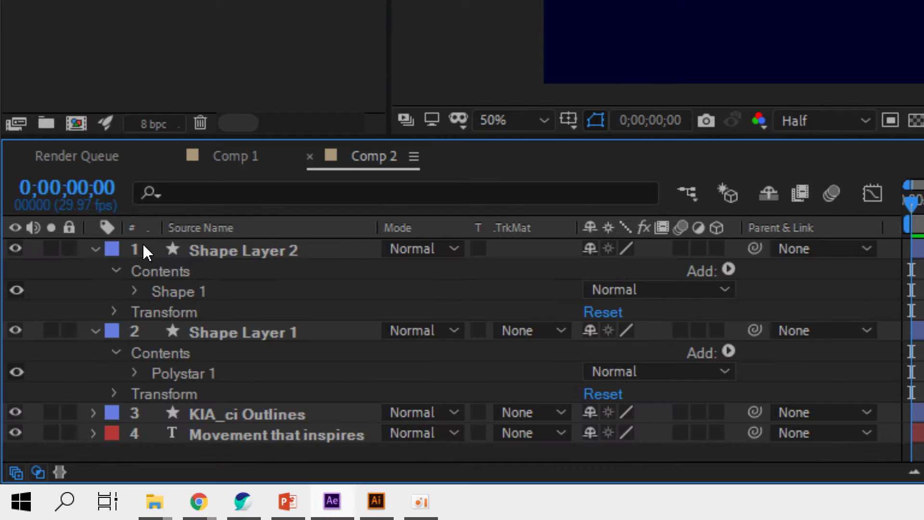
pyautogui.click(226, 255)
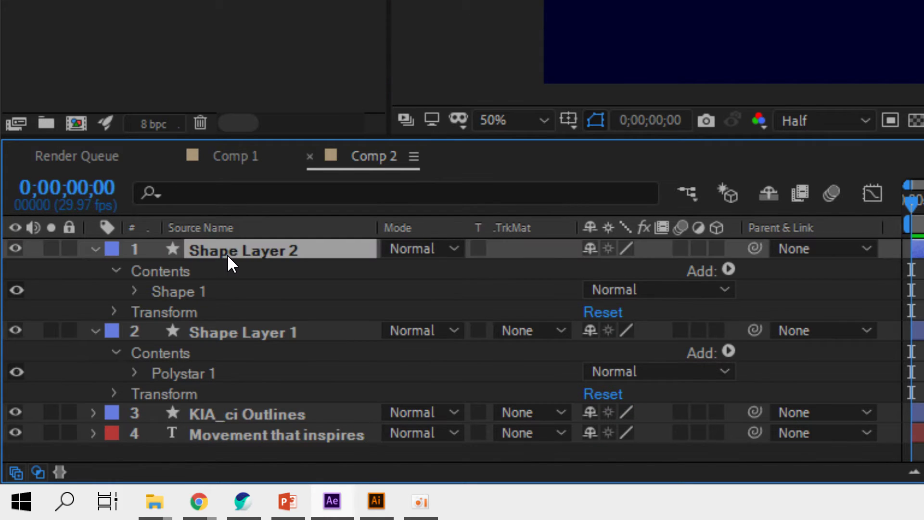
pyautogui.press('Return')
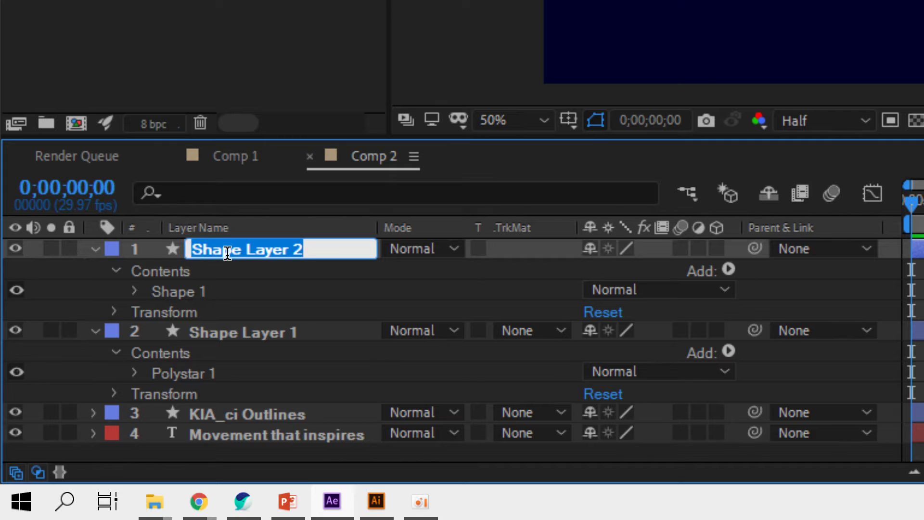
pyautogui.write('x')
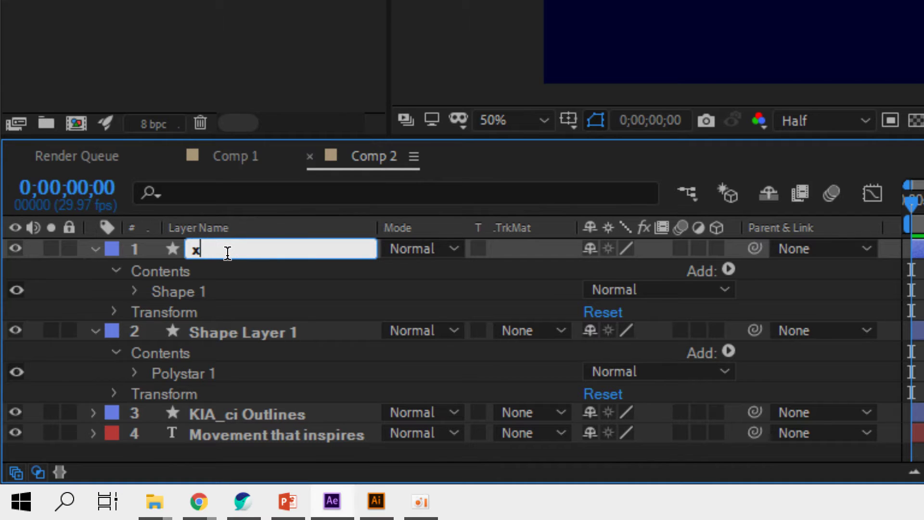
pyautogui.write('j터널')
pyautogui.press('Return')
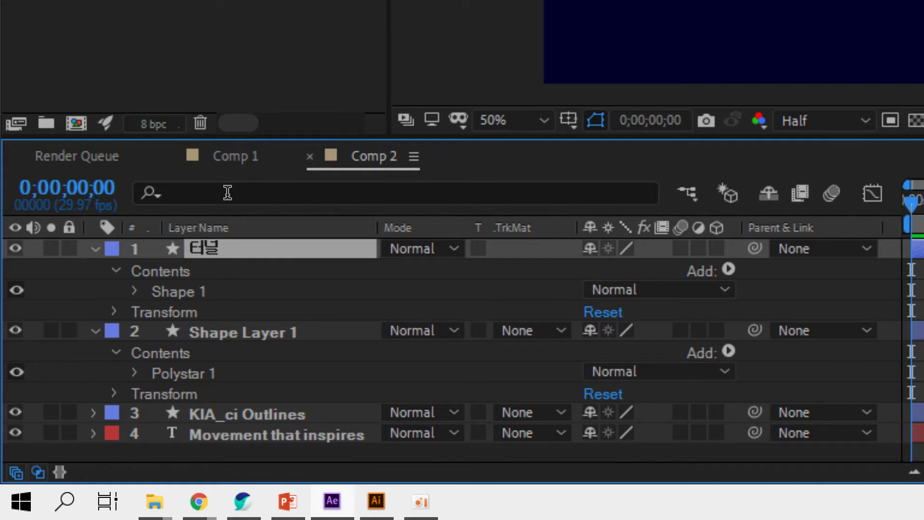
# Rename the star layer Shape Layer 1 to '별' and expand its Polystar 1 contents.
pyautogui.click(258, 332)
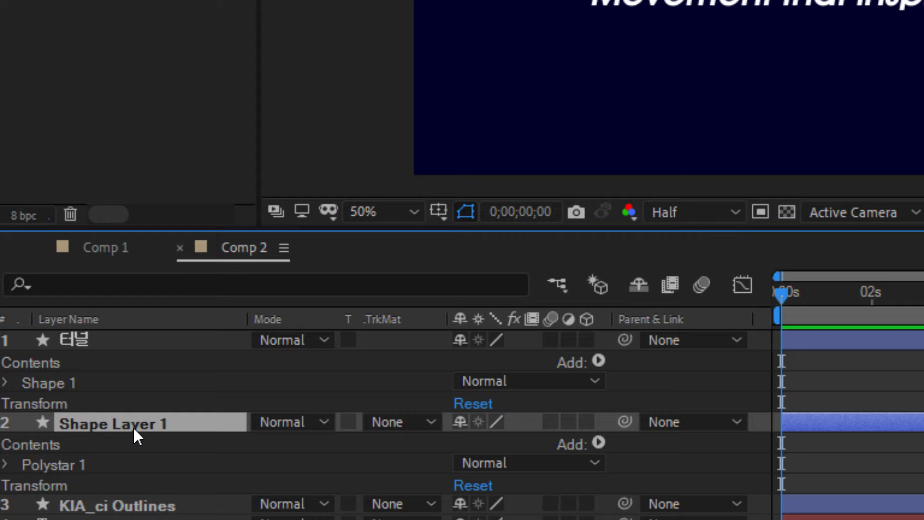
pyautogui.press('Return')
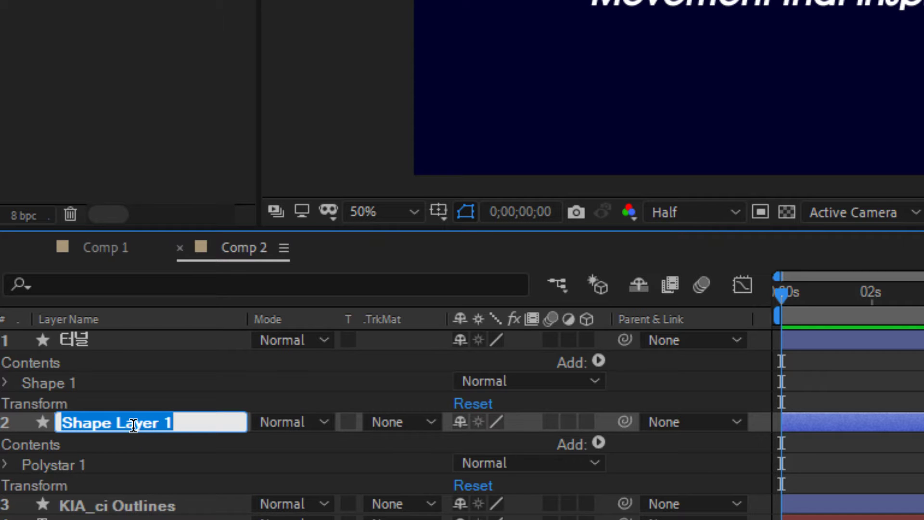
pyautogui.write('별')
pyautogui.press('Return')
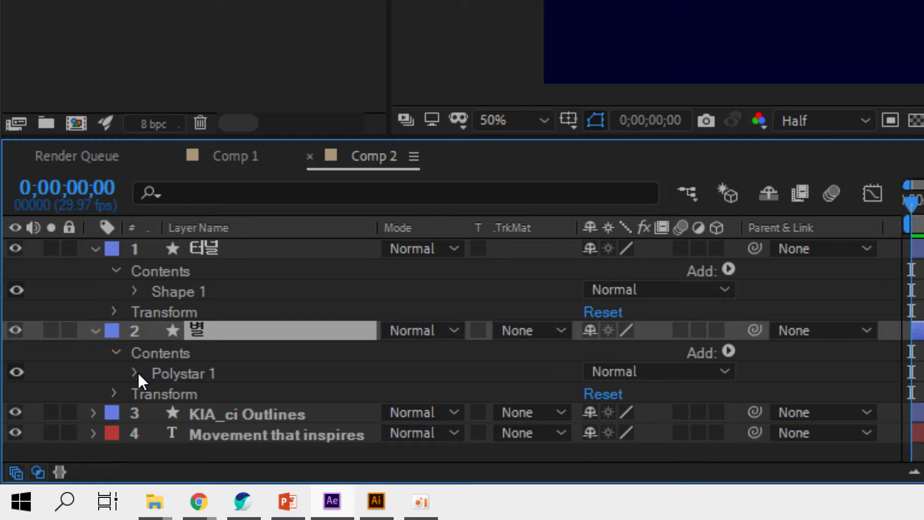
pyautogui.click(135, 373)
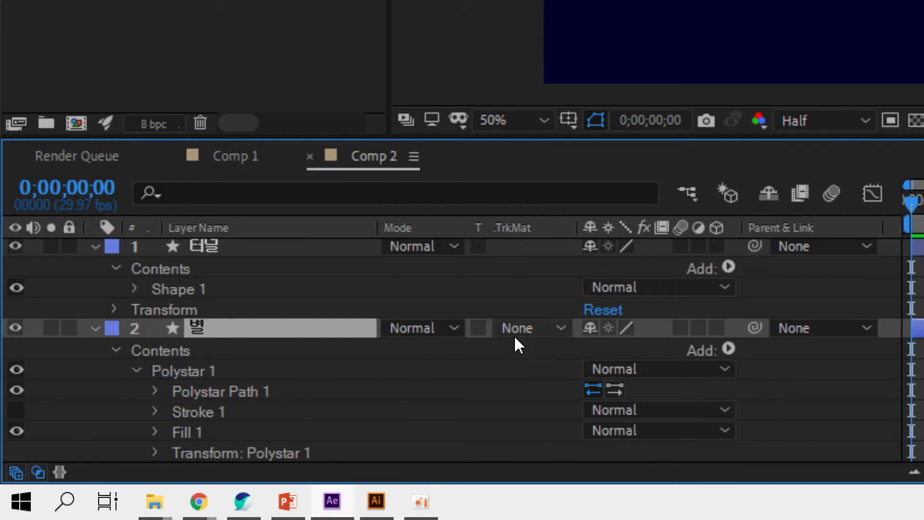
# Raise the star's Points to 26 and move it just left of the KIA logo.
pyautogui.scroll(-3, 516, 346)
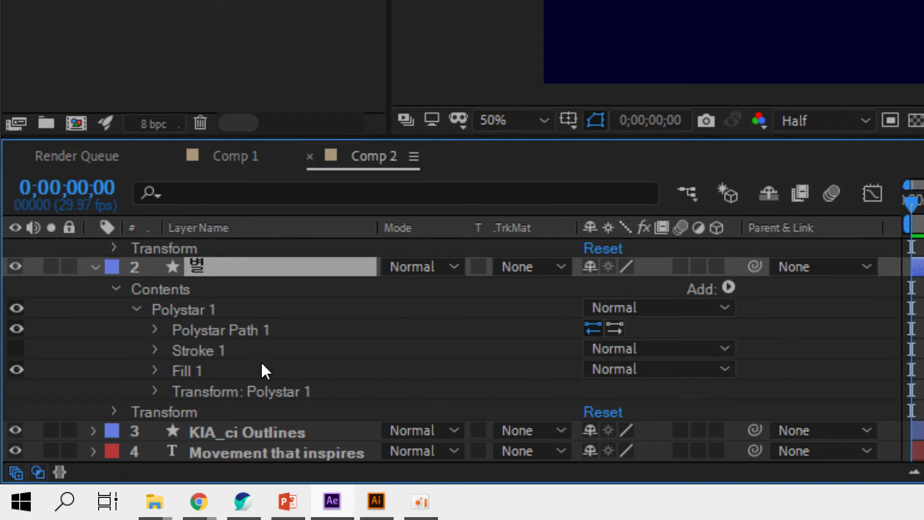
pyautogui.click(157, 330)
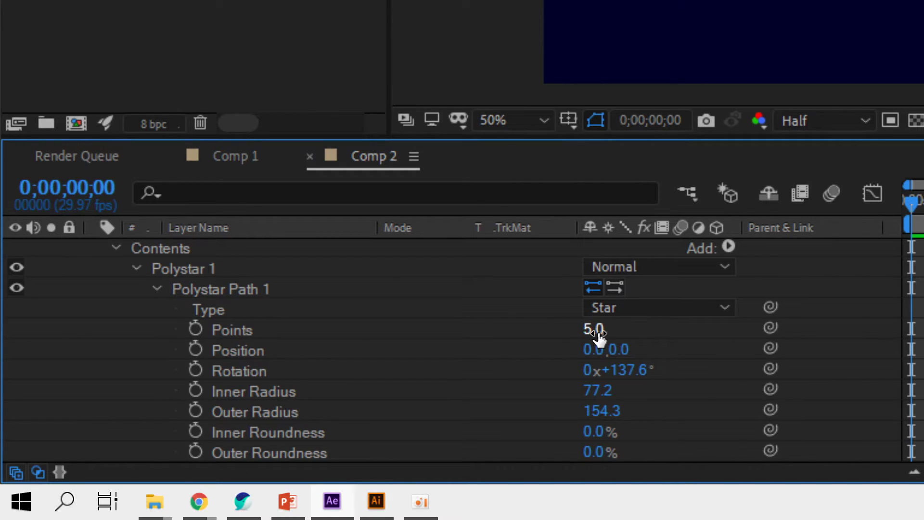
pyautogui.moveTo(599, 337); pyautogui.dragTo(616, 333)
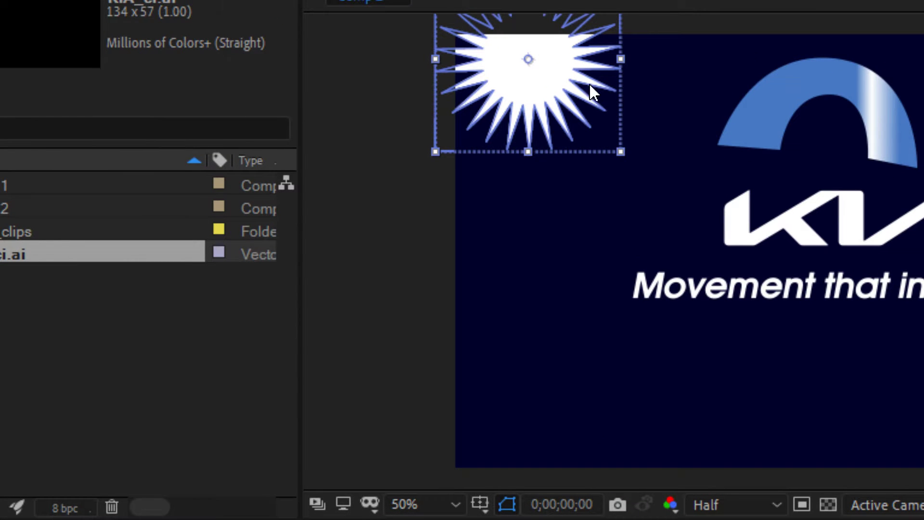
pyautogui.moveTo(558, 89)
pyautogui.mouseDown()
pyautogui.moveTo(634, 189)
pyautogui.moveTo(678, 172)
pyautogui.moveTo(666, 179)
pyautogui.mouseUp()
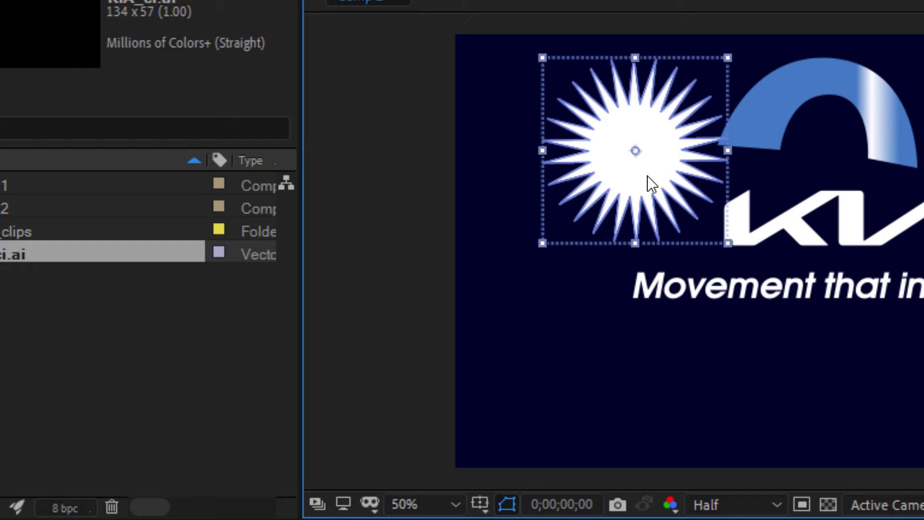
pyautogui.moveTo(652, 184); pyautogui.dragTo(587, 187)
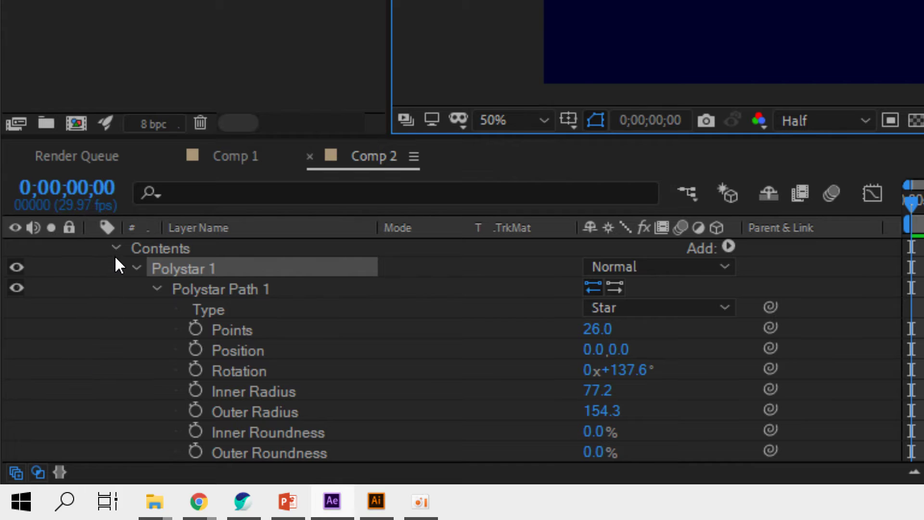
pyautogui.click(116, 249)
pyautogui.write('별')
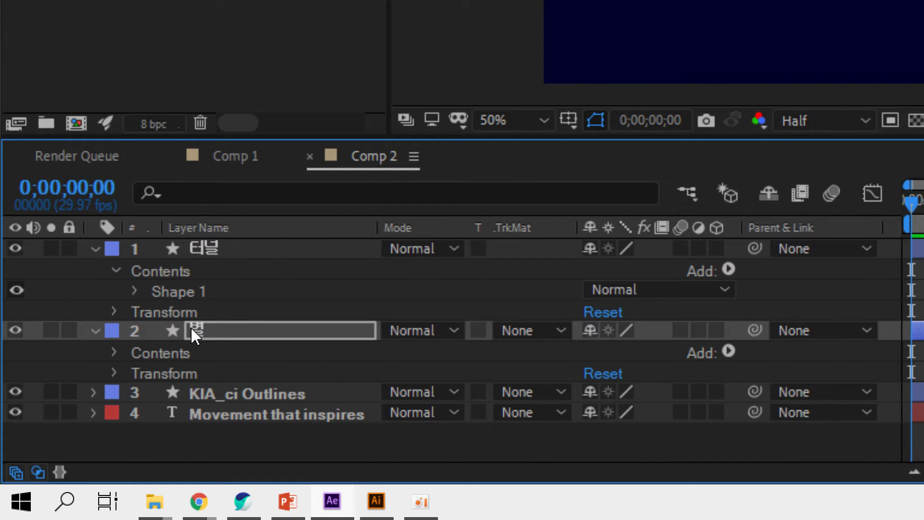
# Delete the 별 star and 터널 tunnel layers.
pyautogui.doubleClick(210, 331)
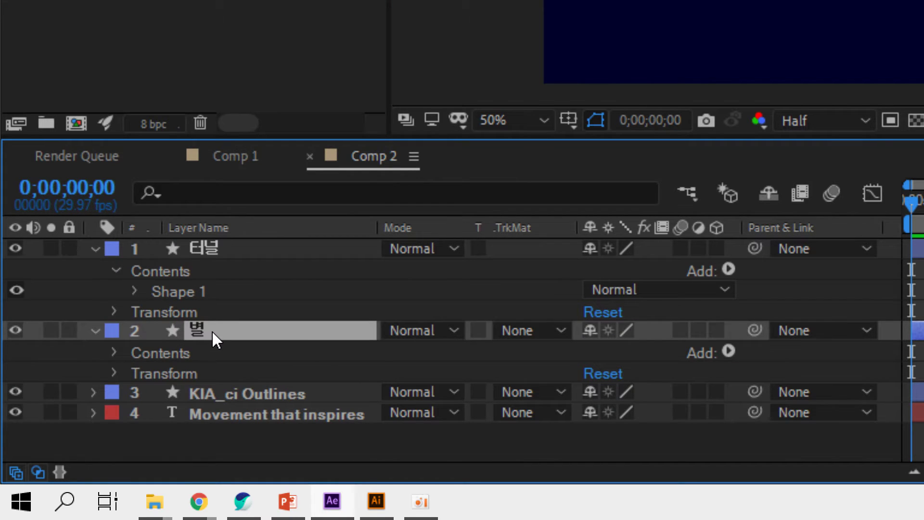
pyautogui.press('Delete')
pyautogui.click(227, 242)
pyautogui.press('Delete')
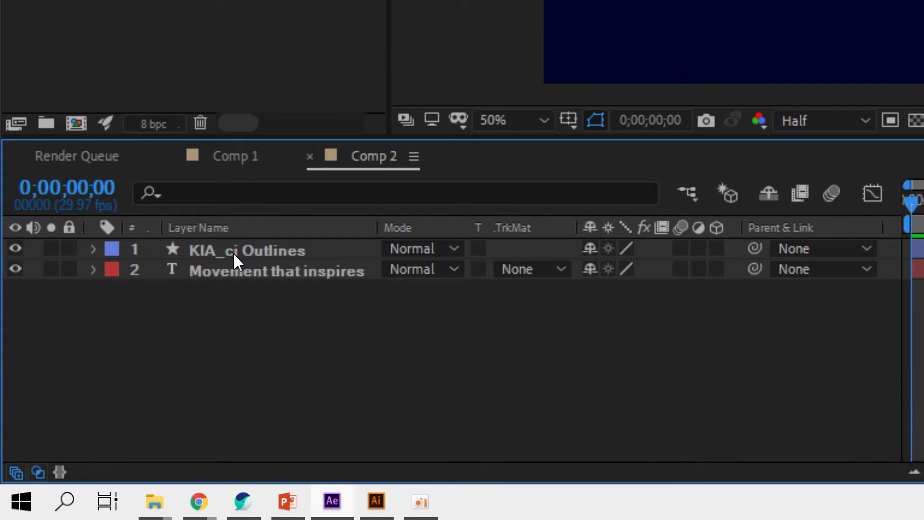
# Try editing the K's outline points on the KIA_ci Outlines logo, then undo the changes.
pyautogui.click(233, 252)
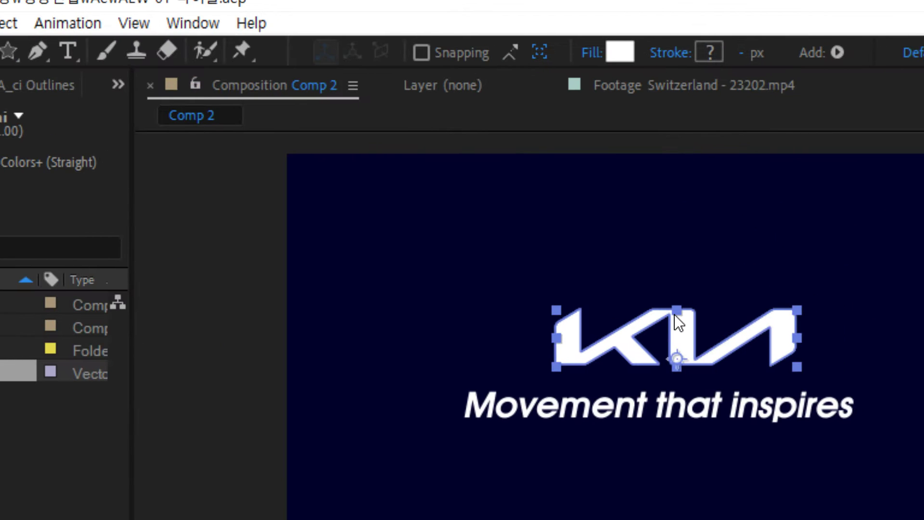
pyautogui.scroll(2, 701, 342)
pyautogui.scroll(2, 701, 343)
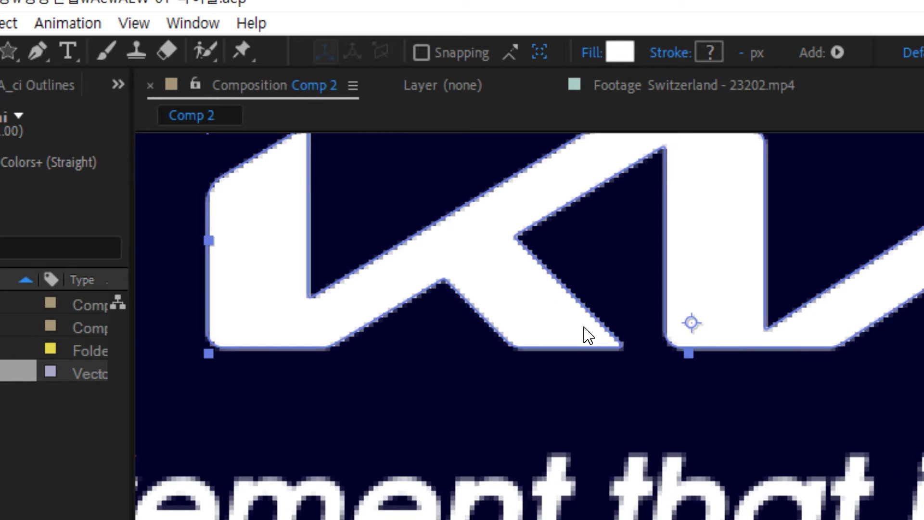
pyautogui.click(576, 339)
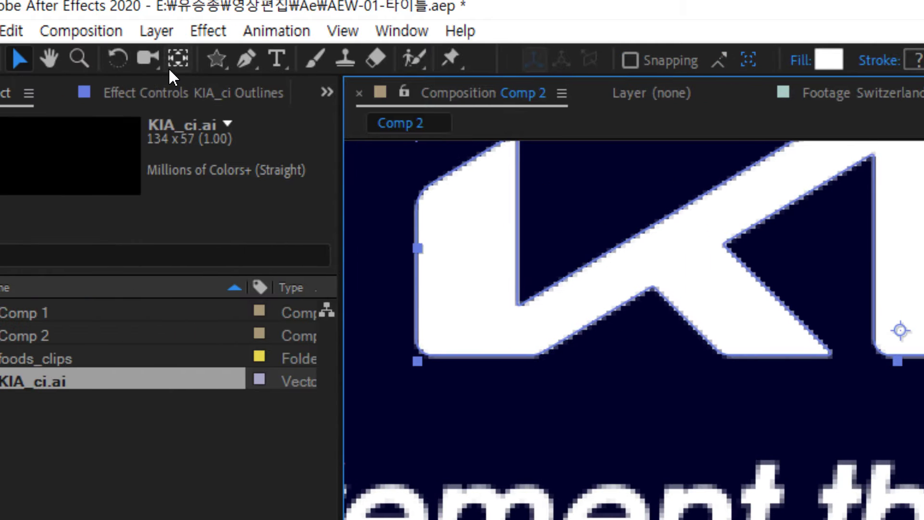
pyautogui.click(248, 67)
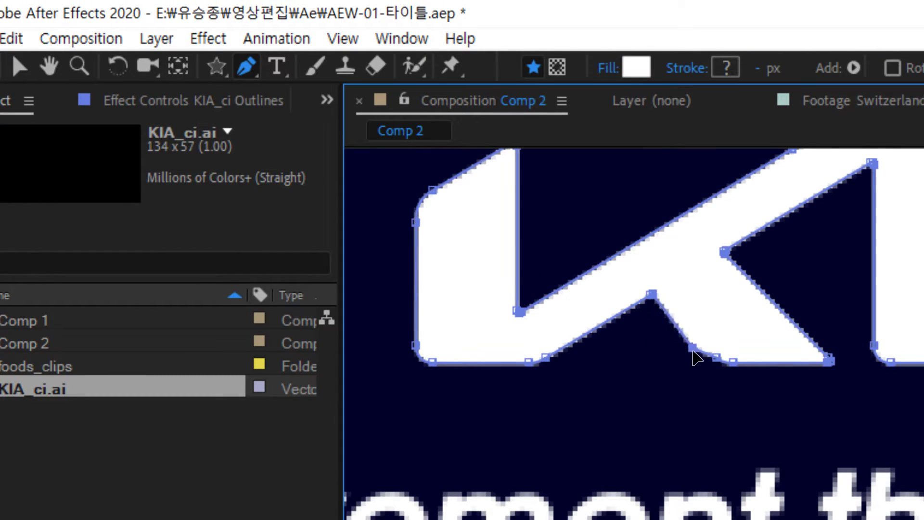
pyautogui.click(694, 332)
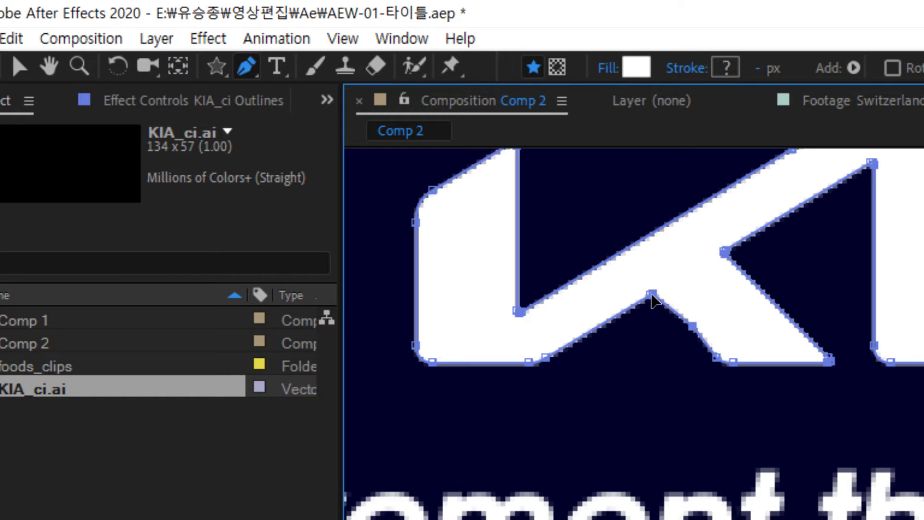
pyautogui.moveTo(652, 298); pyautogui.dragTo(638, 343)
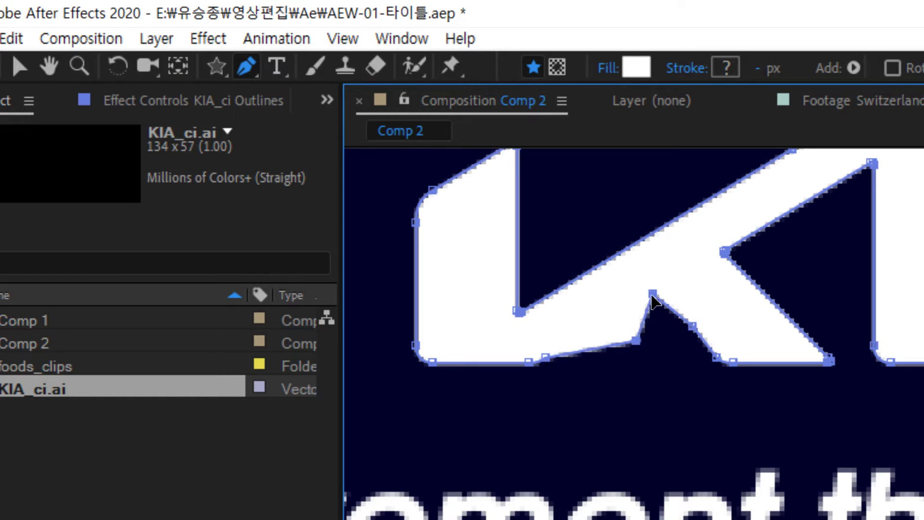
pyautogui.moveTo(652, 295); pyautogui.dragTo(655, 337)
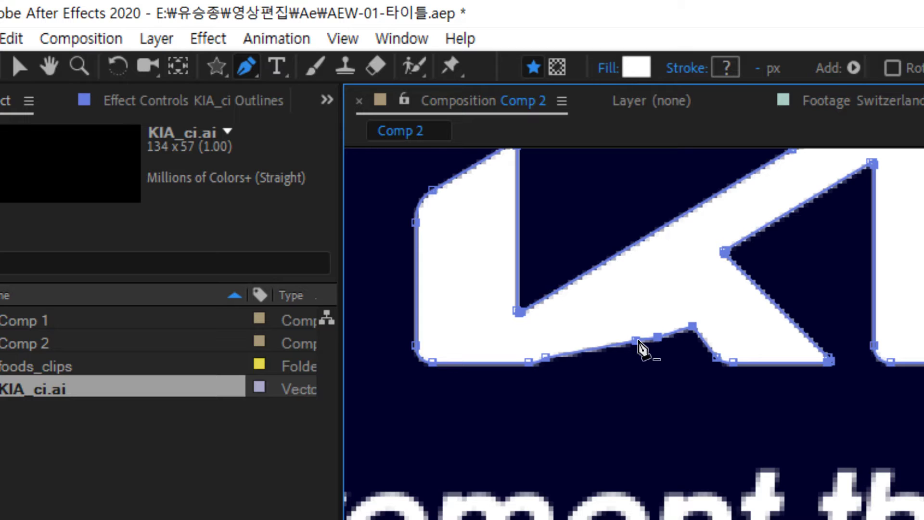
pyautogui.hotkey('ctrl', 'z')
pyautogui.hotkey('ctrl', 'z')
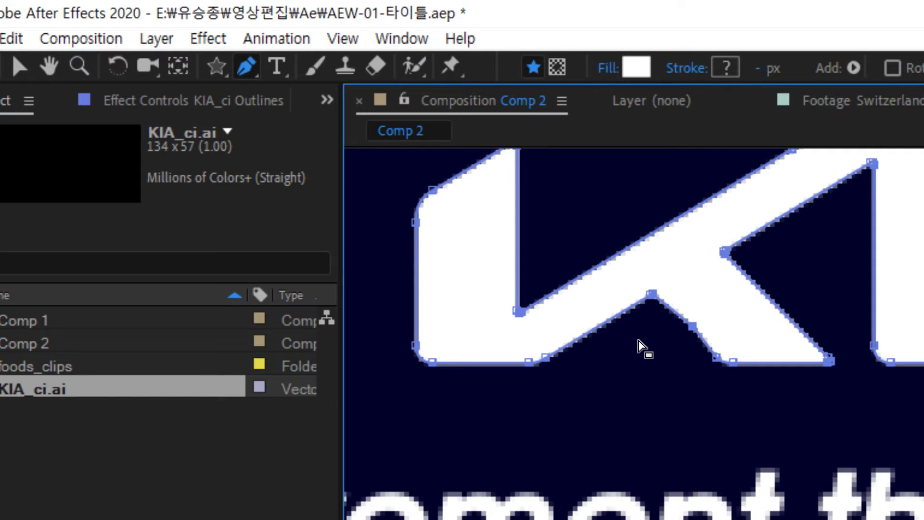
pyautogui.keyDown('ctrl'); pyautogui.click(642, 346); pyautogui.keyUp('ctrl')
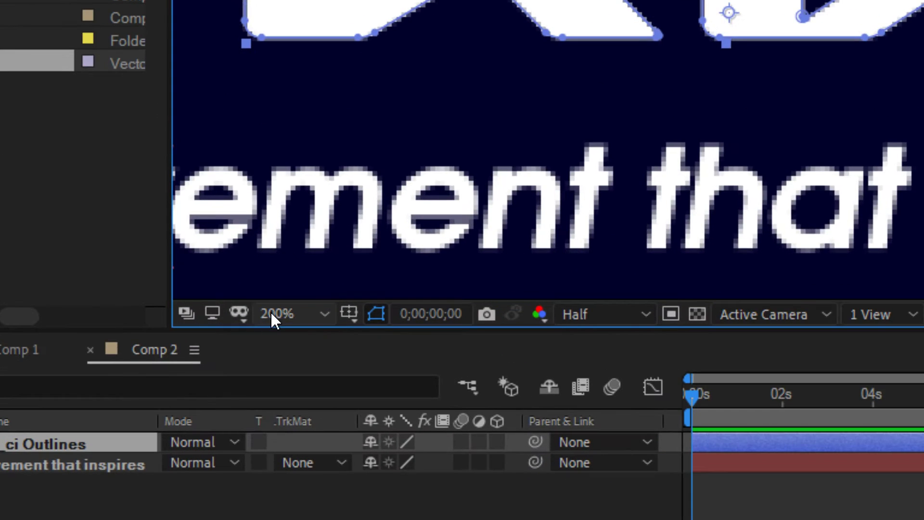
# Fit the whole Comp 2 frame in the viewer and select the KIA logo layer.
pyautogui.click(247, 320)
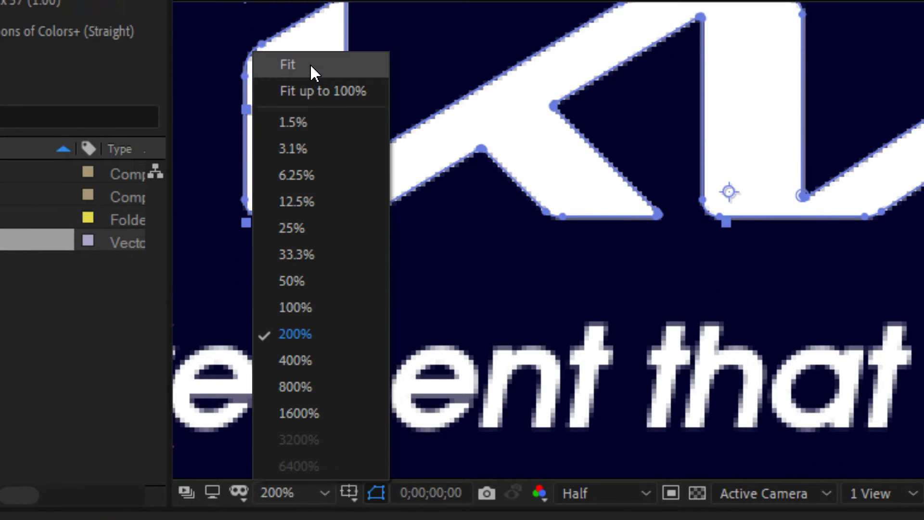
pyautogui.click(311, 65)
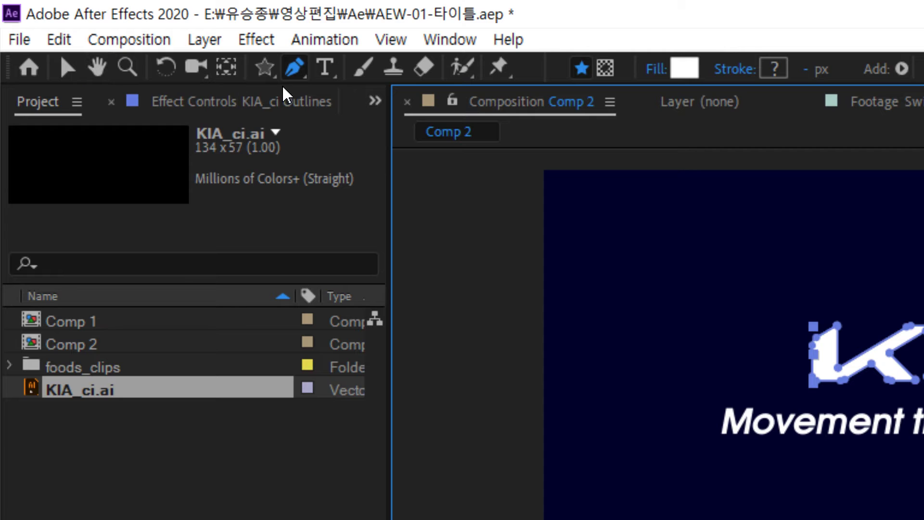
pyautogui.click(69, 67)
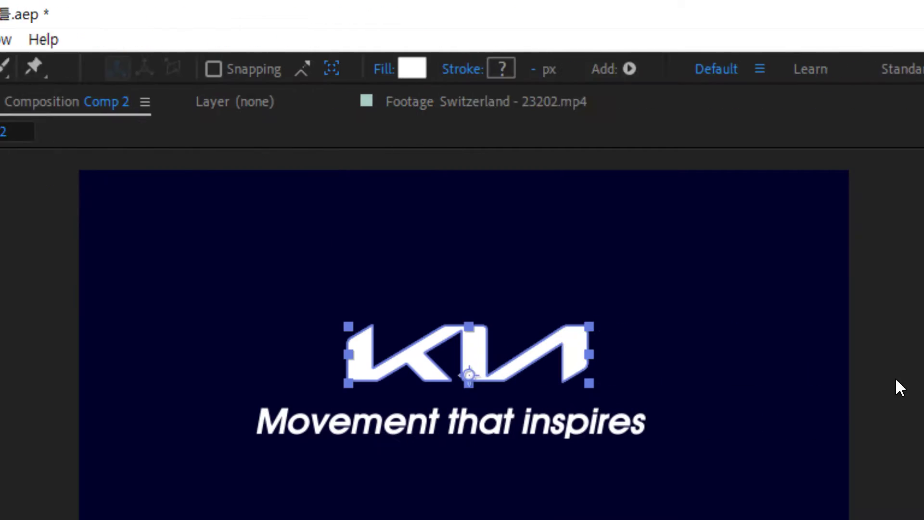
pyautogui.click(689, 380)
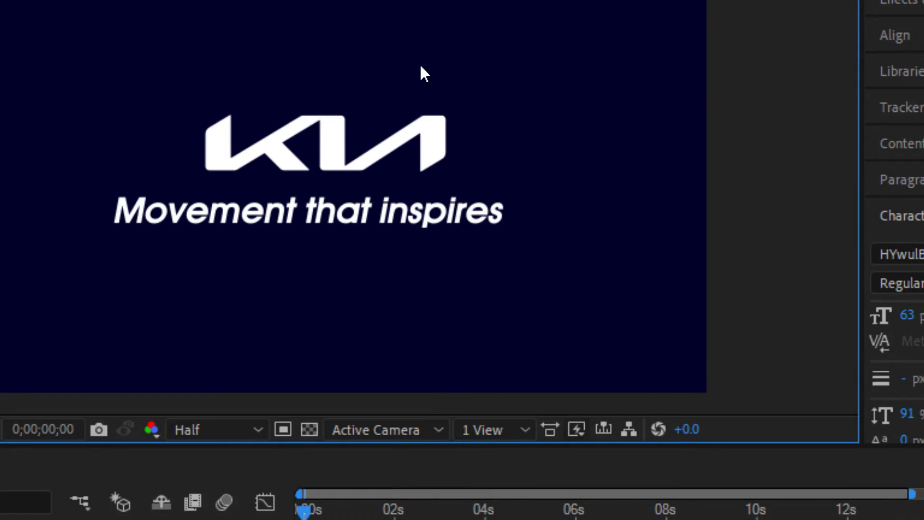
pyautogui.click(407, 145)
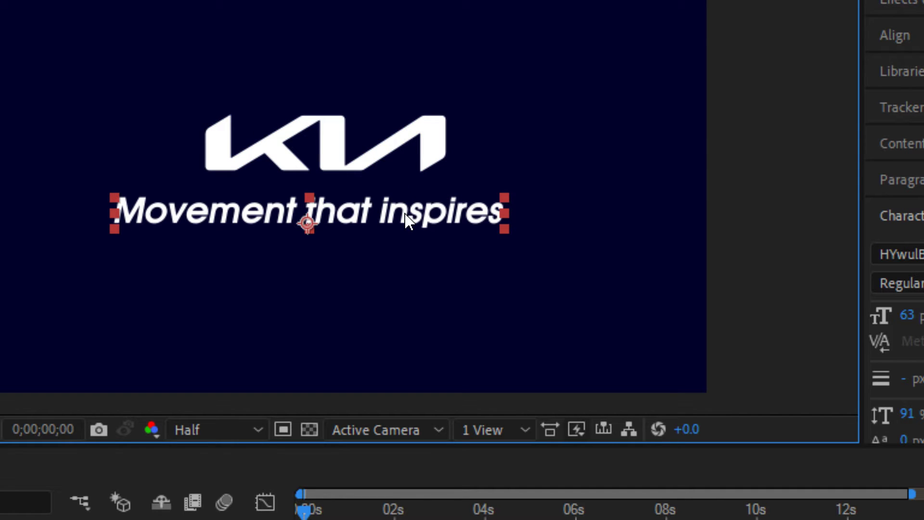
pyautogui.click(435, 151)
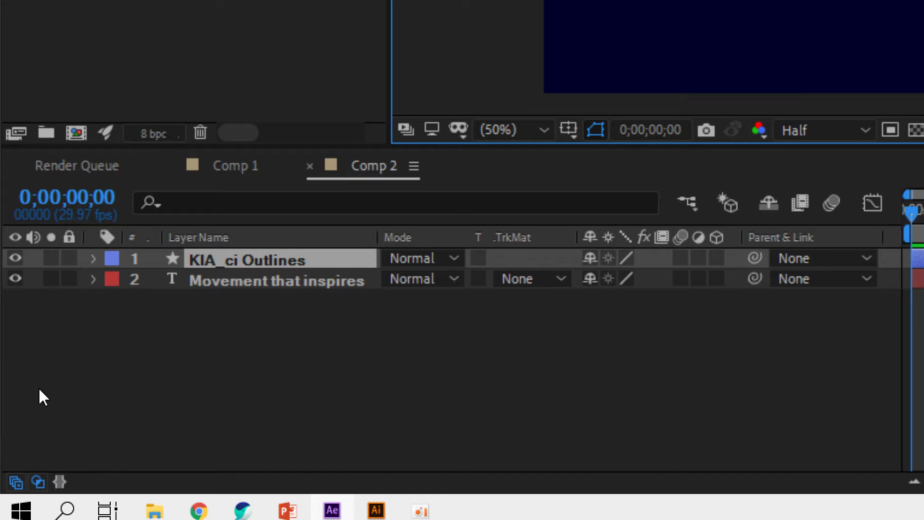
pyautogui.click(240, 260)
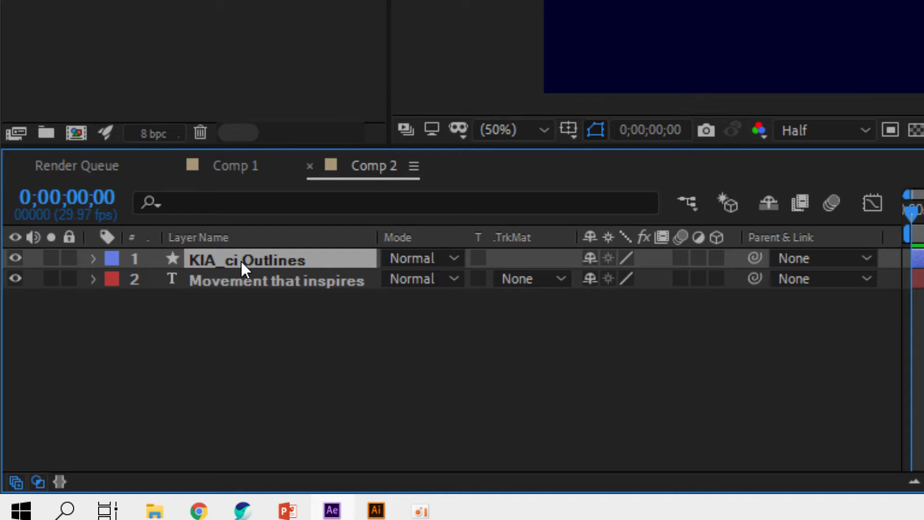
# Enlarge the KIA logo to about 398% and shift the tagline slightly.
pyautogui.press('s')
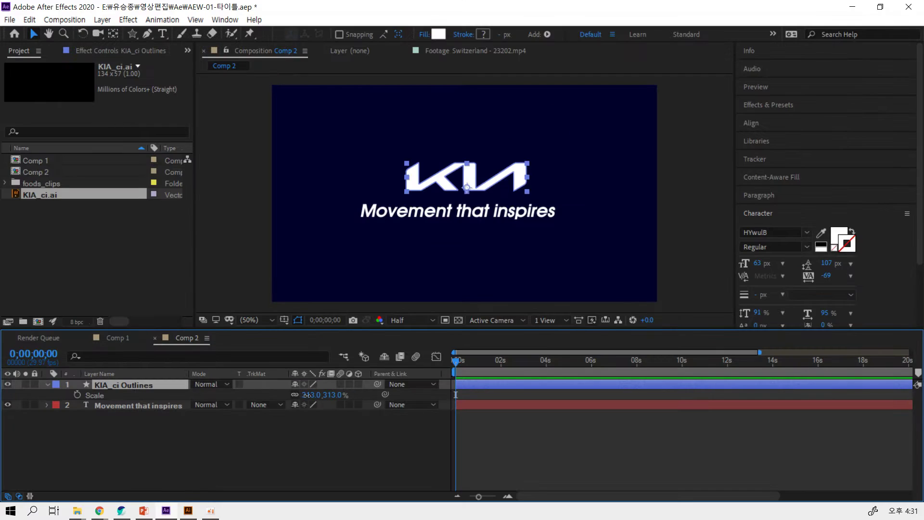
pyautogui.moveTo(310, 394); pyautogui.dragTo(354, 390)
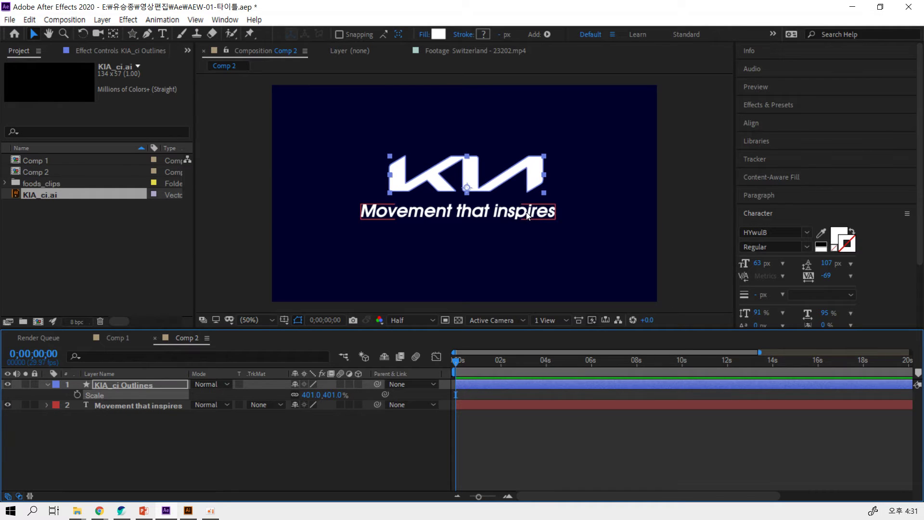
pyautogui.moveTo(526, 213); pyautogui.dragTo(540, 216)
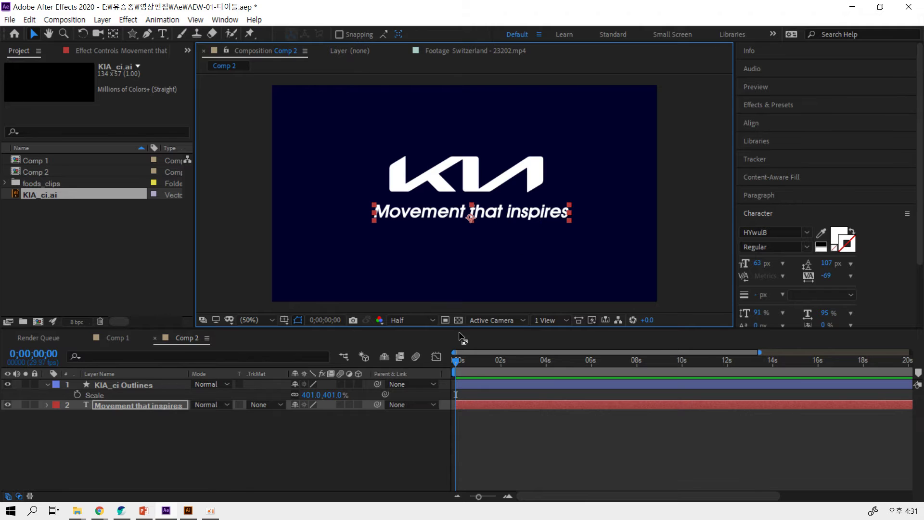
pyautogui.moveTo(533, 218); pyautogui.dragTo(528, 217)
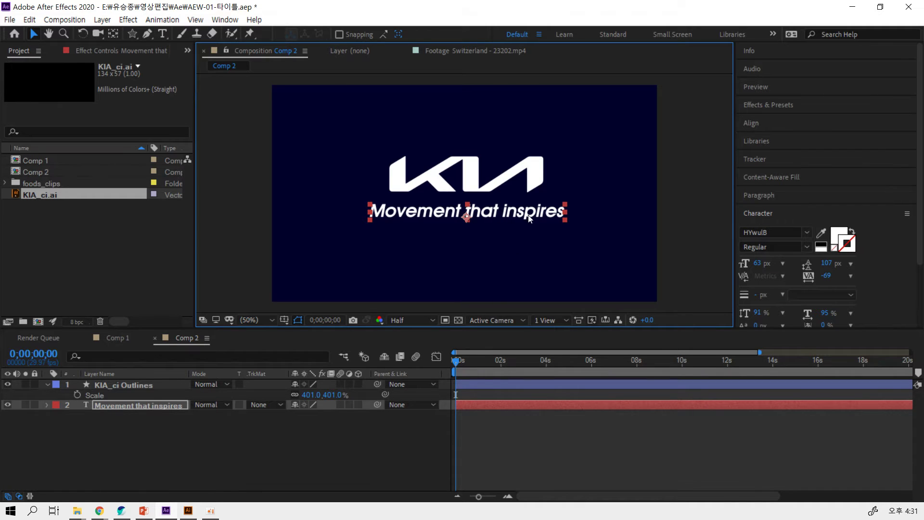
# Select both the logo and the tagline and scale them down together.
pyautogui.click(499, 250)
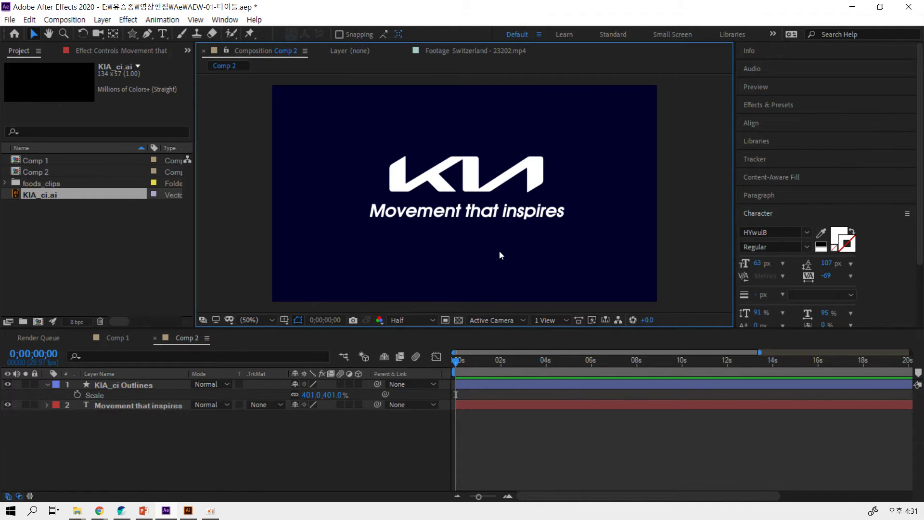
pyautogui.moveTo(567, 255); pyautogui.dragTo(370, 137)
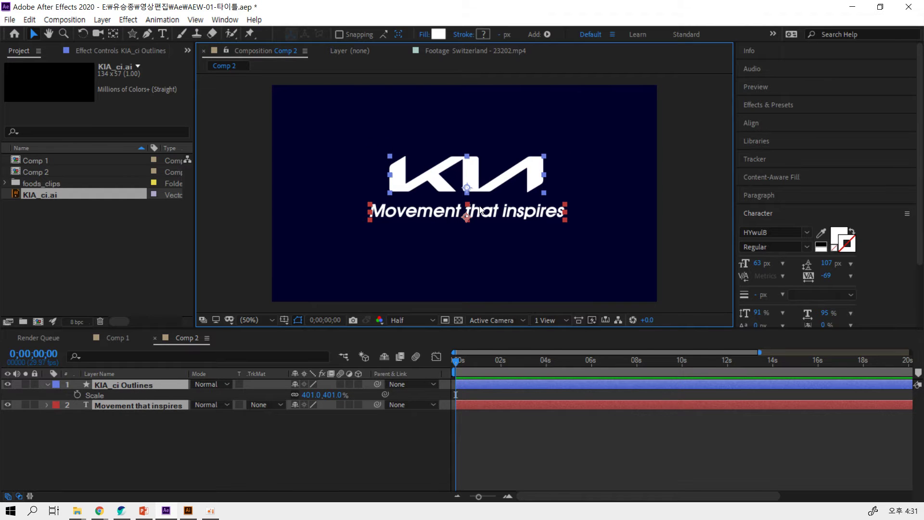
pyautogui.press('u')
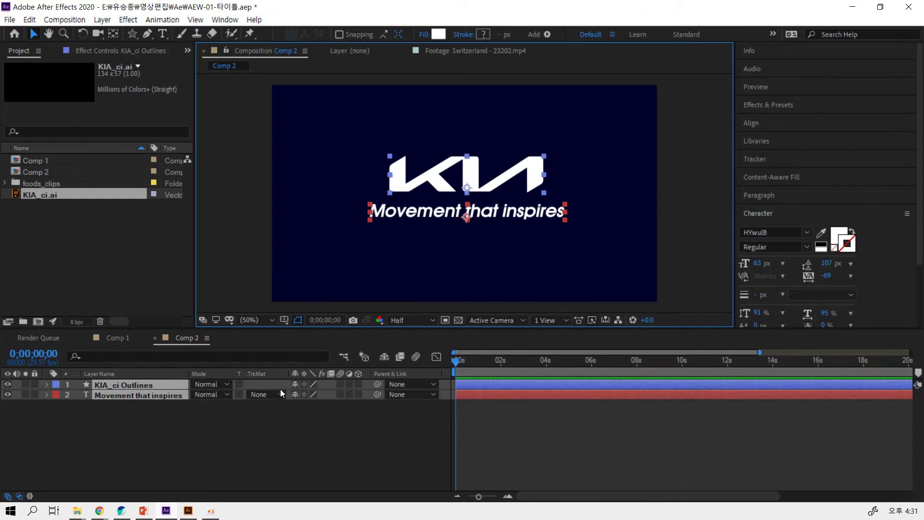
pyautogui.press('s')
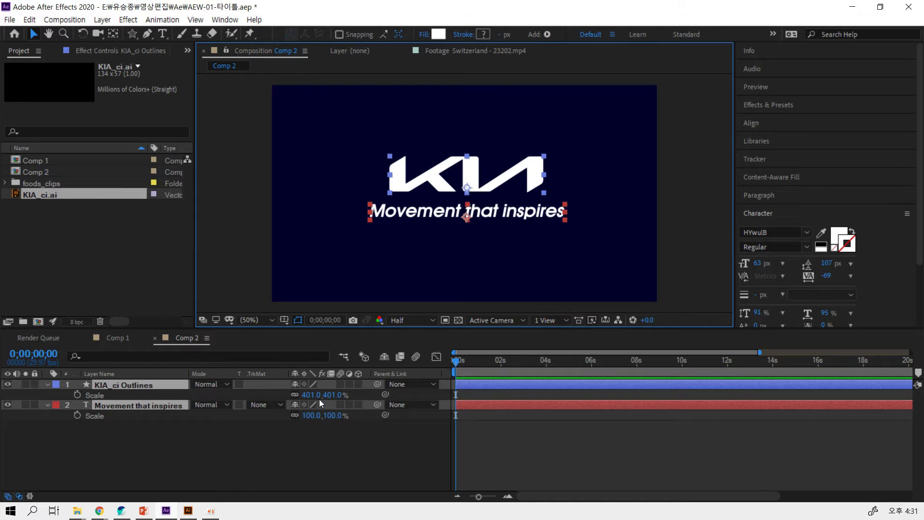
pyautogui.moveTo(310, 394); pyautogui.dragTo(289, 395)
# Set the tagline text's scale to 70%.
pyautogui.click(548, 243)
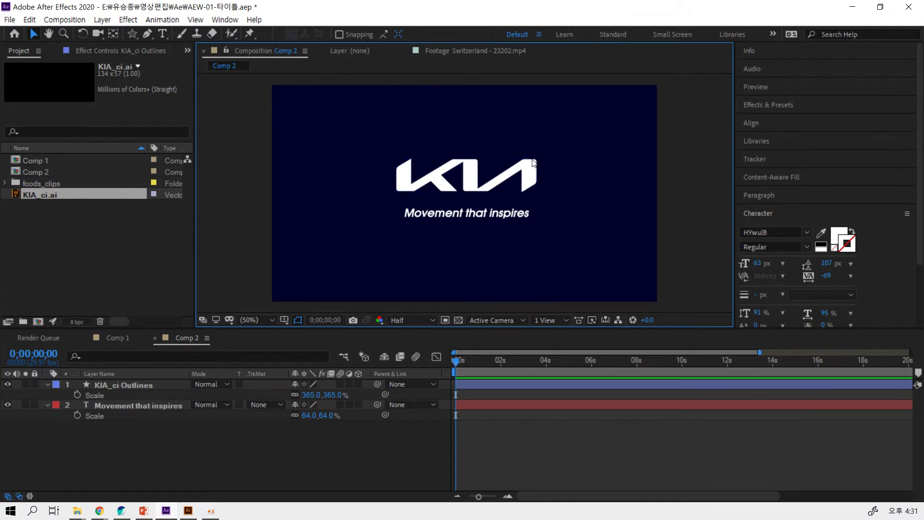
pyautogui.click(533, 164)
pyautogui.press('s')
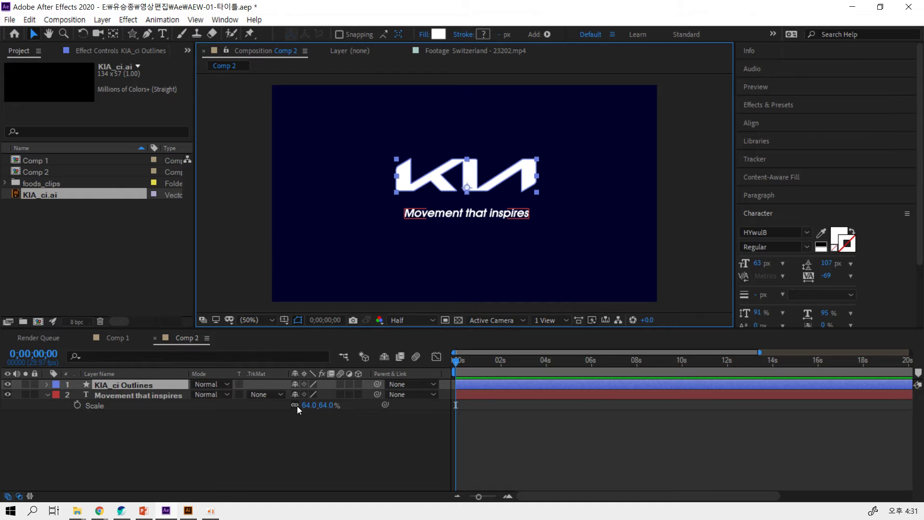
pyautogui.moveTo(303, 405); pyautogui.dragTo(326, 413)
pyautogui.click(478, 192)
# Set the KIA logo's scale to 341% and move it down toward the tagline.
pyautogui.press('s')
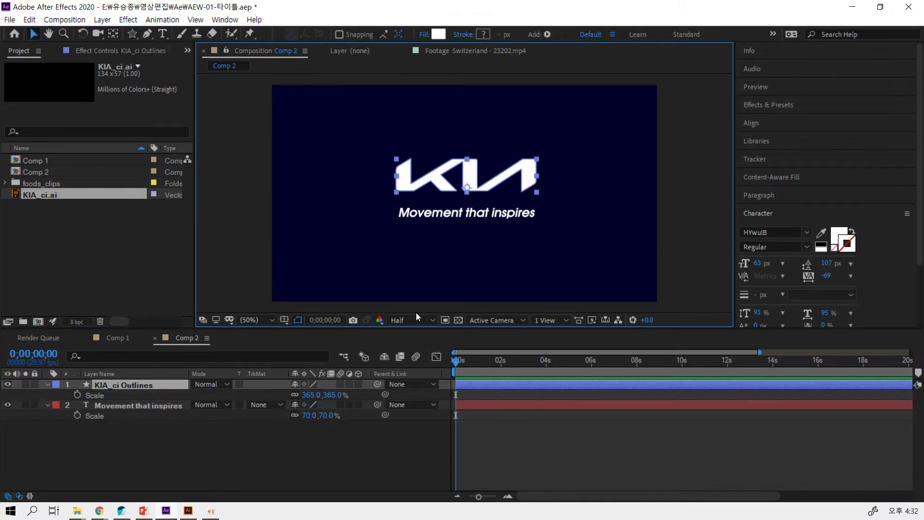
pyautogui.click(312, 395)
pyautogui.write('341')
pyautogui.press('Return')
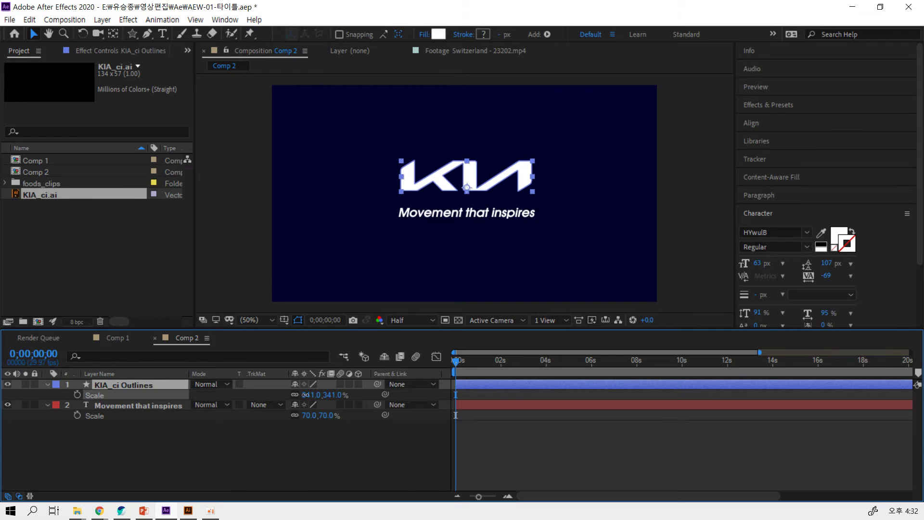
pyautogui.moveTo(510, 188); pyautogui.dragTo(515, 198)
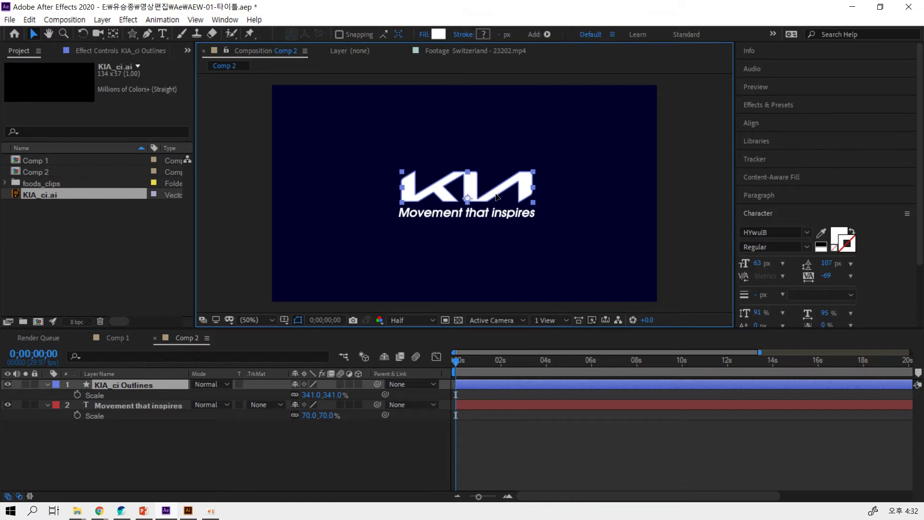
# Move the logo and tagline together slightly up and left, just above centre.
pyautogui.moveTo(570, 238); pyautogui.dragTo(397, 150)
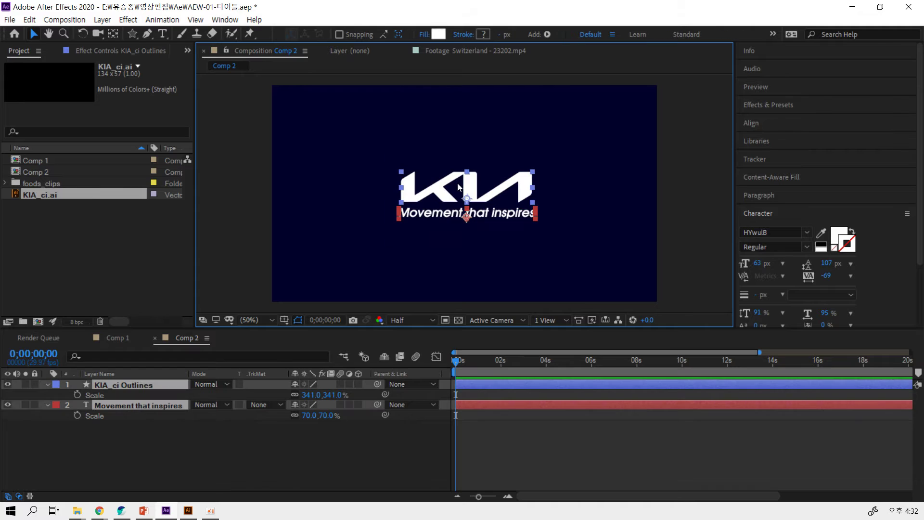
pyautogui.moveTo(470, 187); pyautogui.dragTo(468, 181)
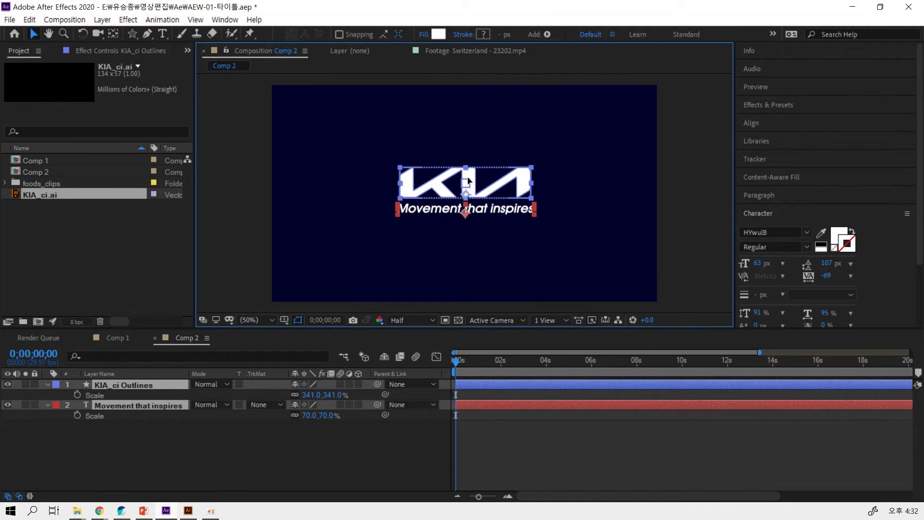
pyautogui.press('Left')
pyautogui.press('Left')
pyautogui.press('Left')
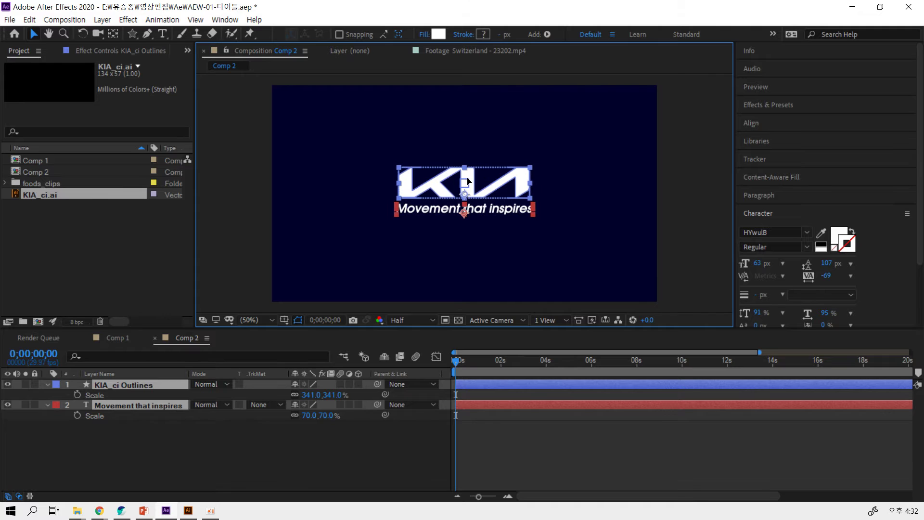
pyautogui.press('Left')
pyautogui.press('Left')
pyautogui.press('Left')
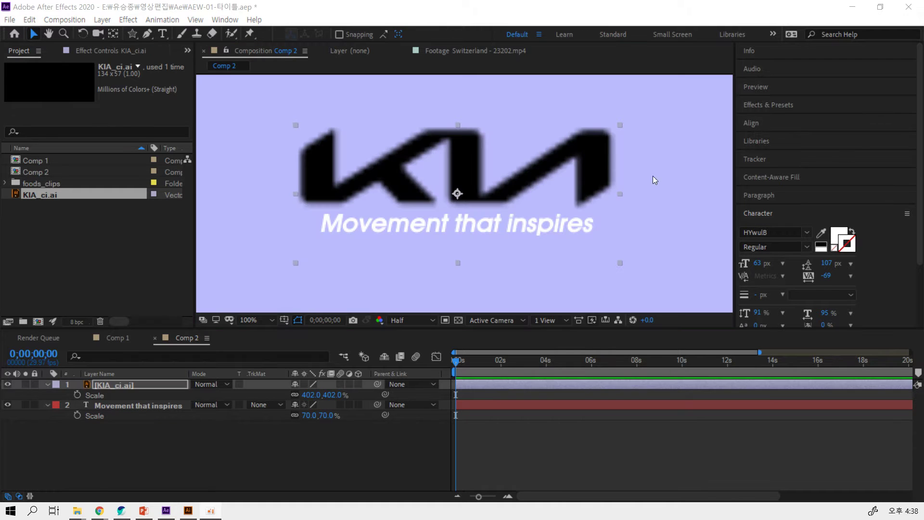
pyautogui.click(113, 452)
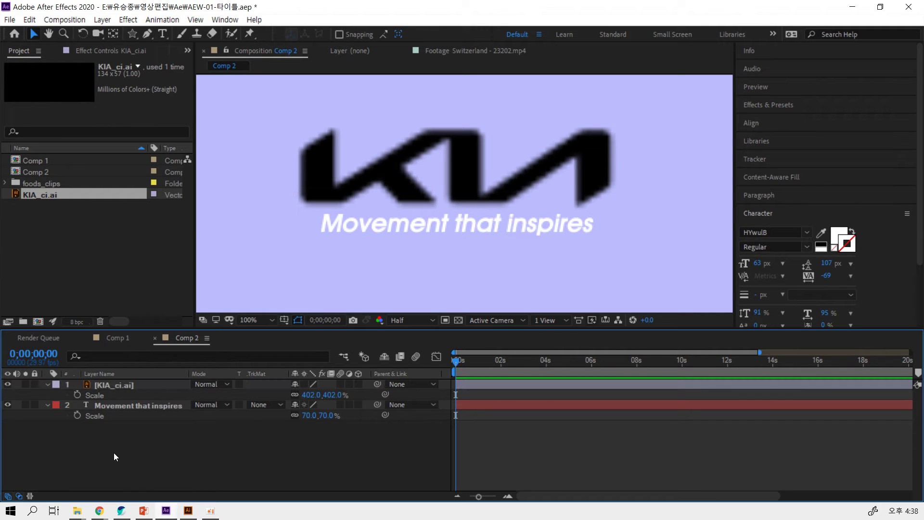
pyautogui.click(113, 385)
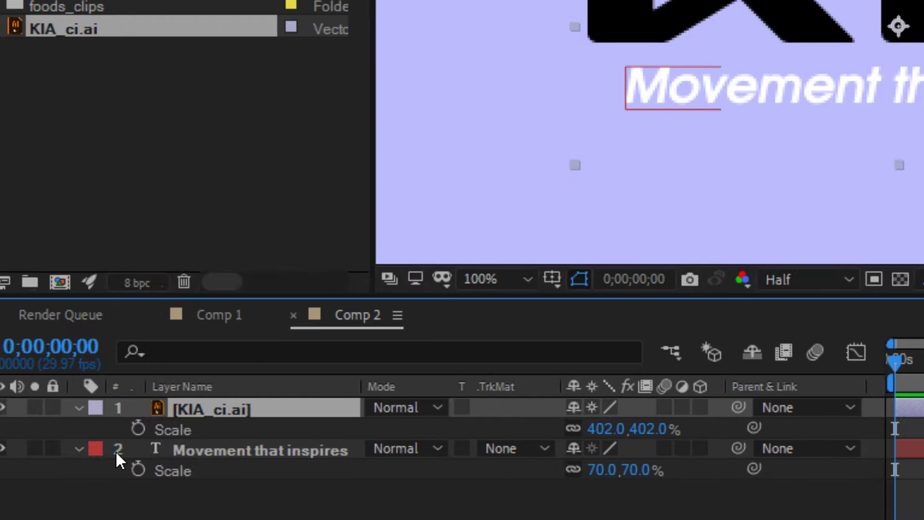
# Convert the KIA_ci.ai layer into a KIA_ci Outlines layer with Create Shapes from Vector Layer.
pyautogui.click(591, 447)
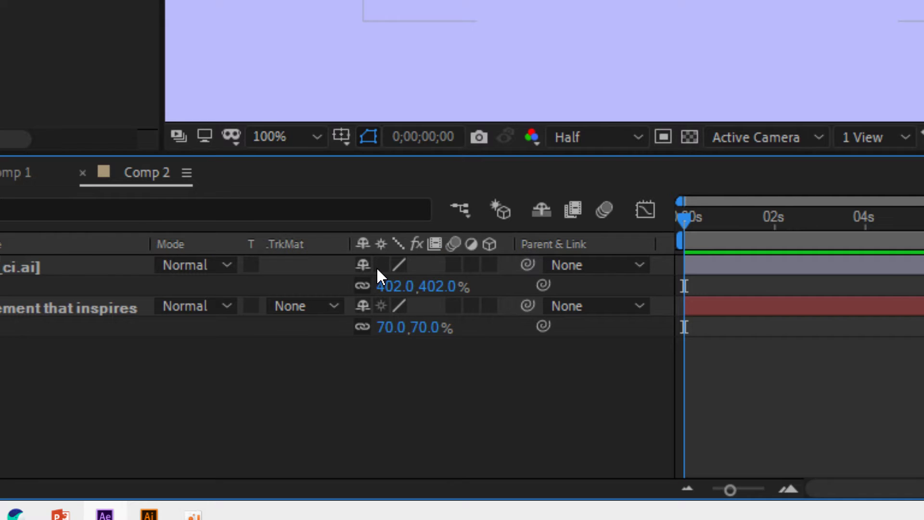
pyautogui.click(207, 270)
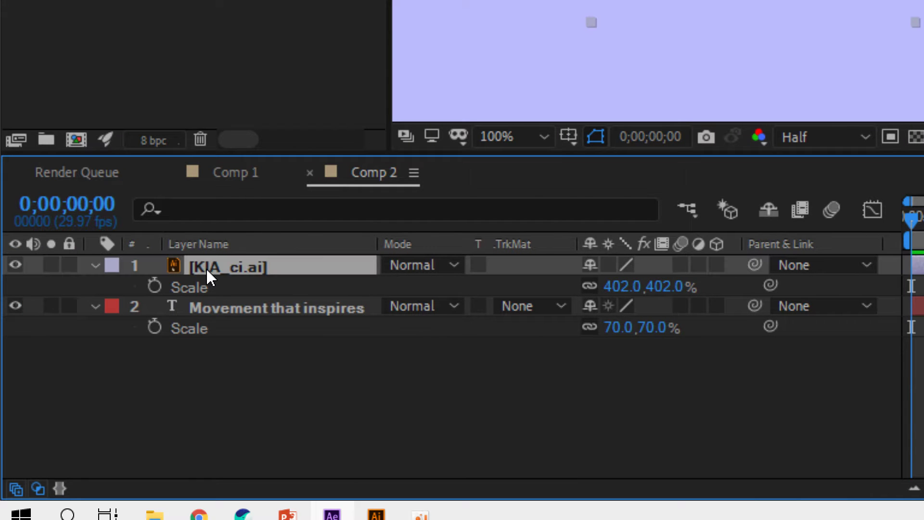
pyautogui.rightClick(208, 268)
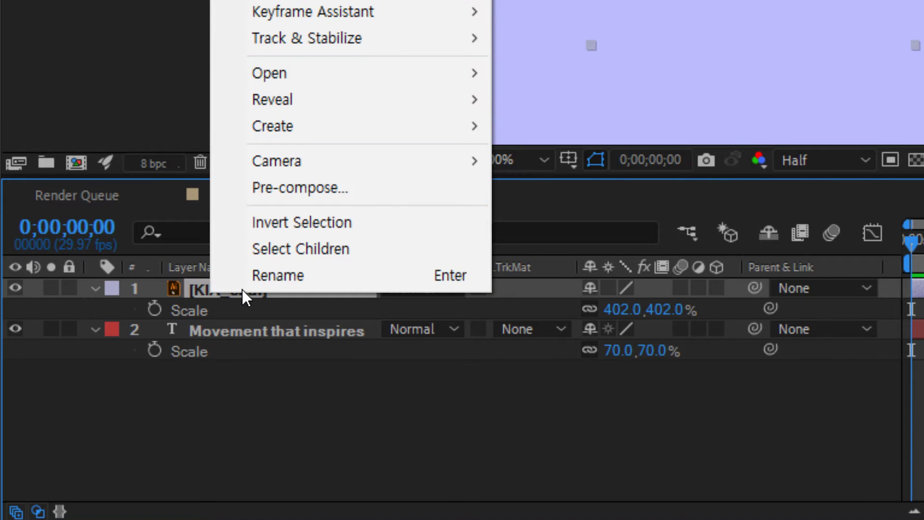
pyautogui.moveTo(318, 131)
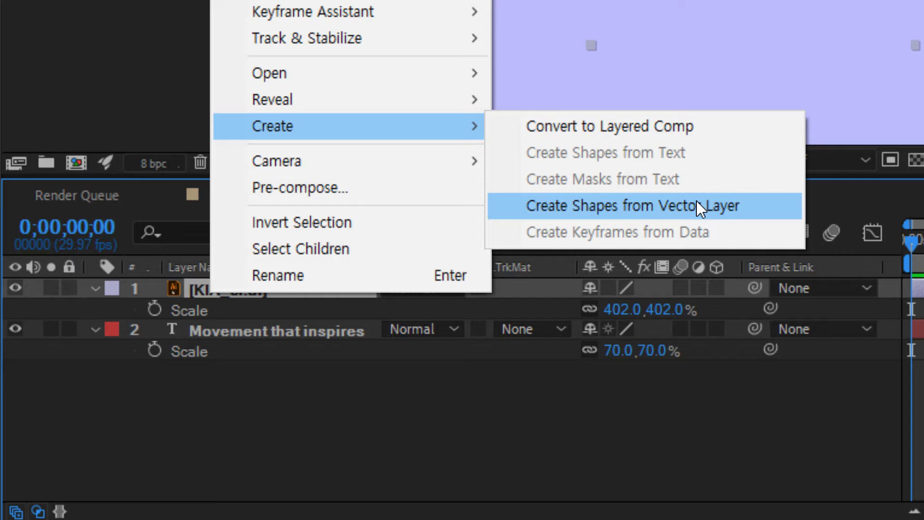
pyautogui.click(659, 207)
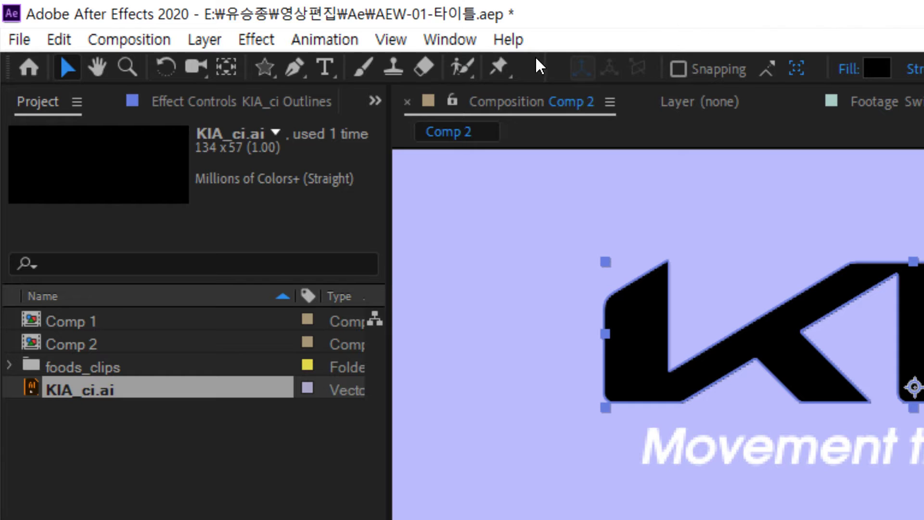
# Set the KIA outline shape's Fill to None.
pyautogui.click(296, 79)
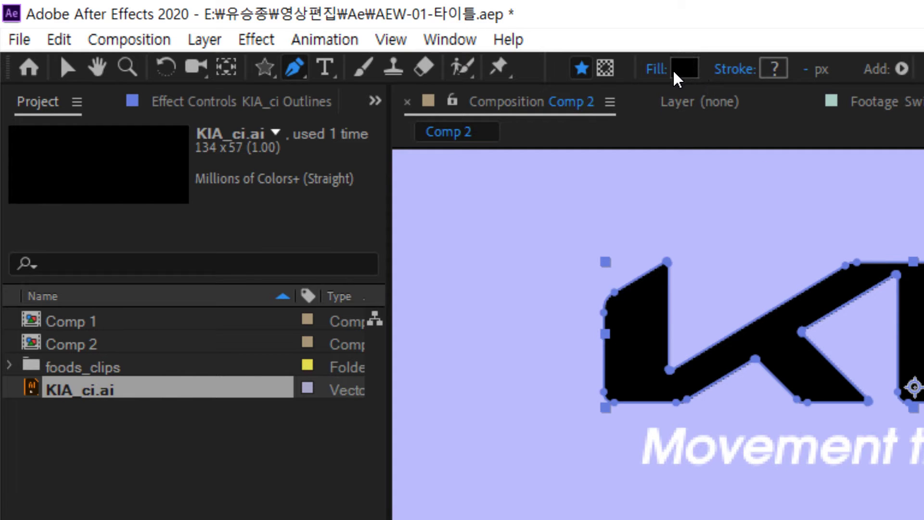
pyautogui.click(656, 76)
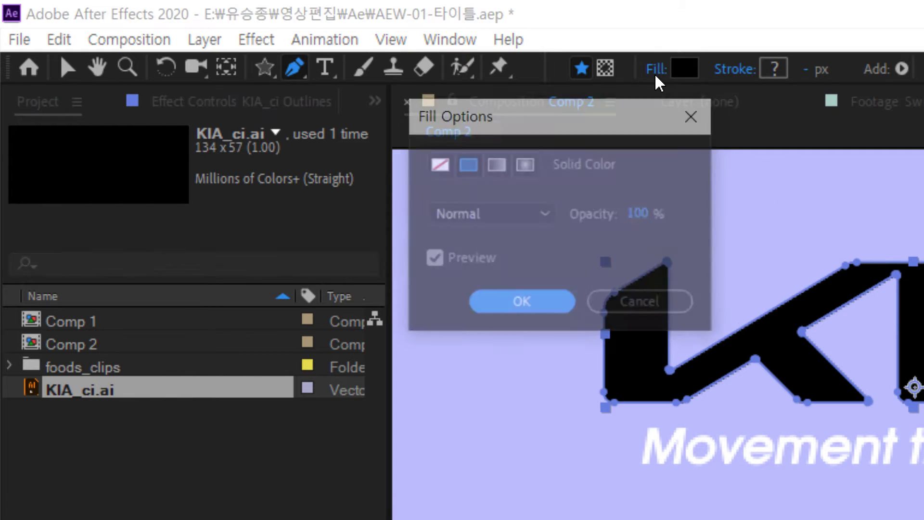
pyautogui.click(446, 166)
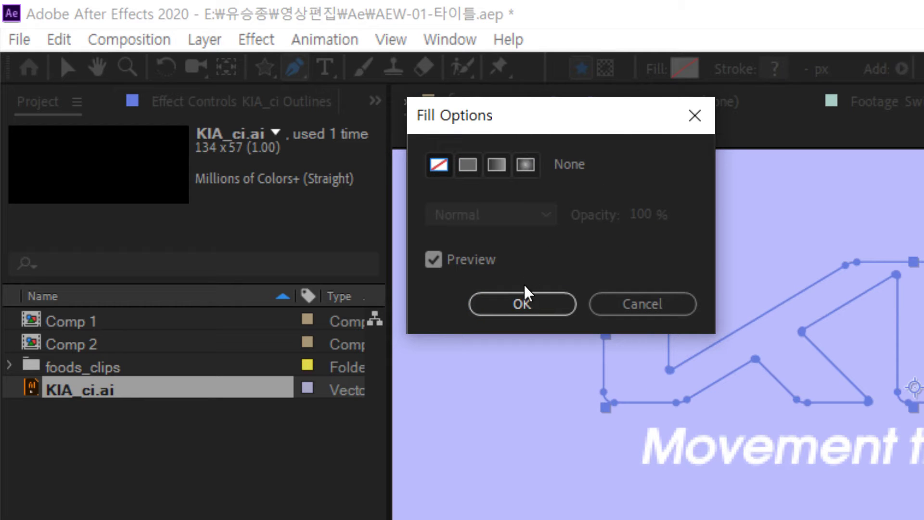
pyautogui.click(525, 306)
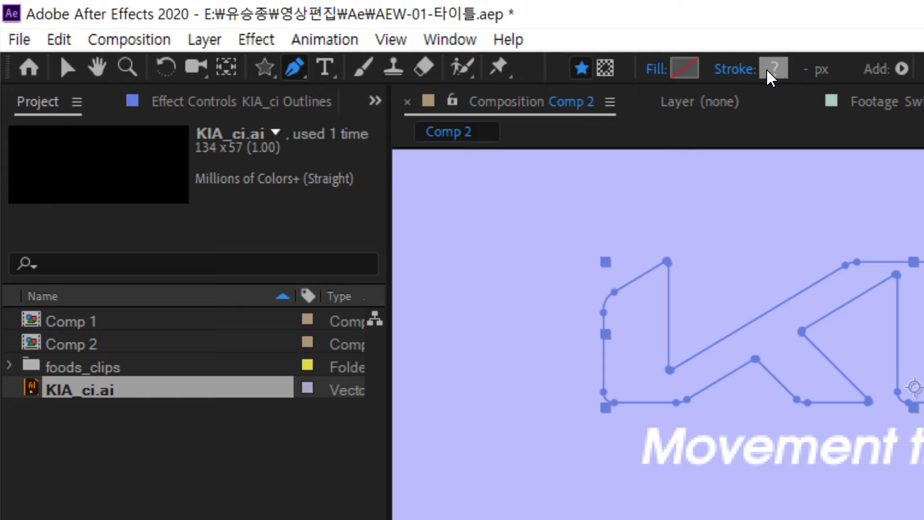
# Give the logo a solid dark navy 010151 stroke and adjust its stroke width.
pyautogui.click(736, 74)
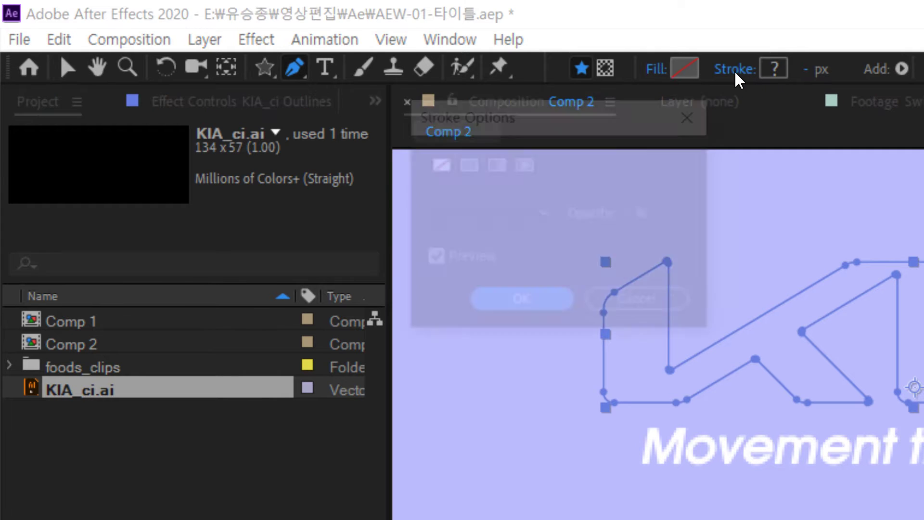
pyautogui.click(470, 164)
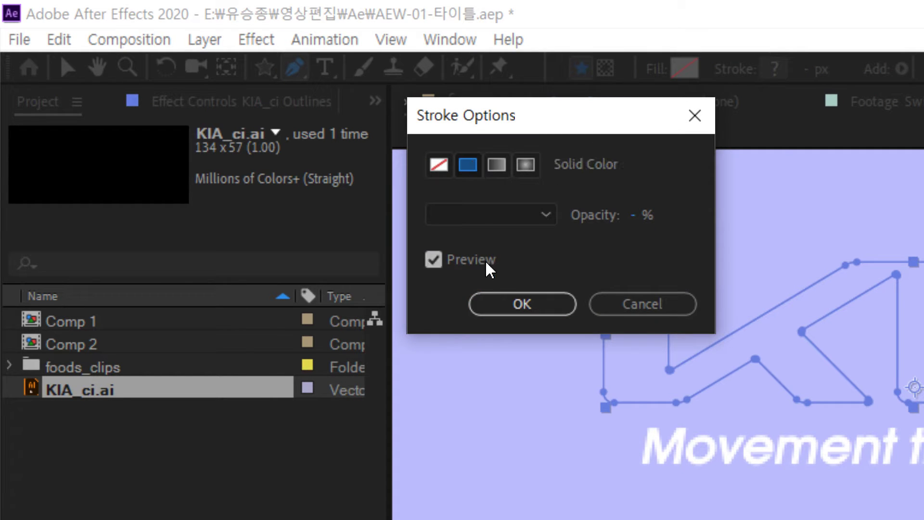
pyautogui.click(508, 305)
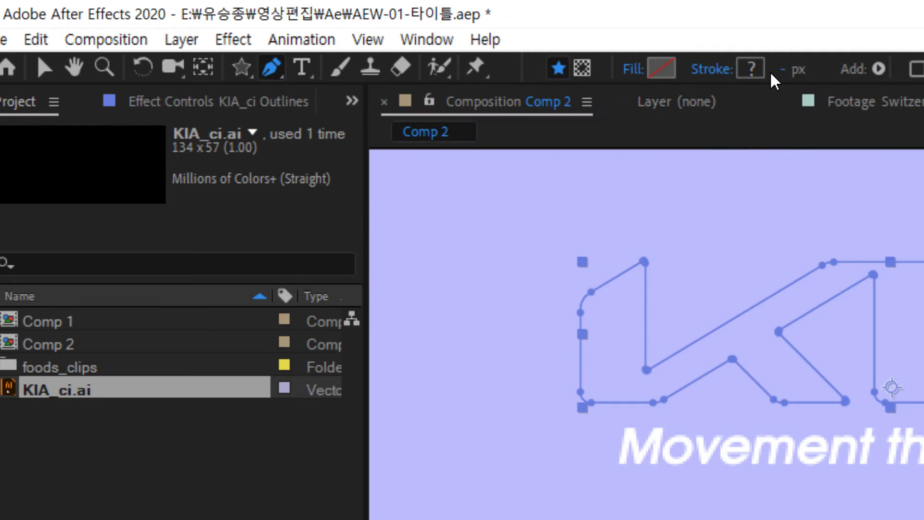
pyautogui.click(754, 72)
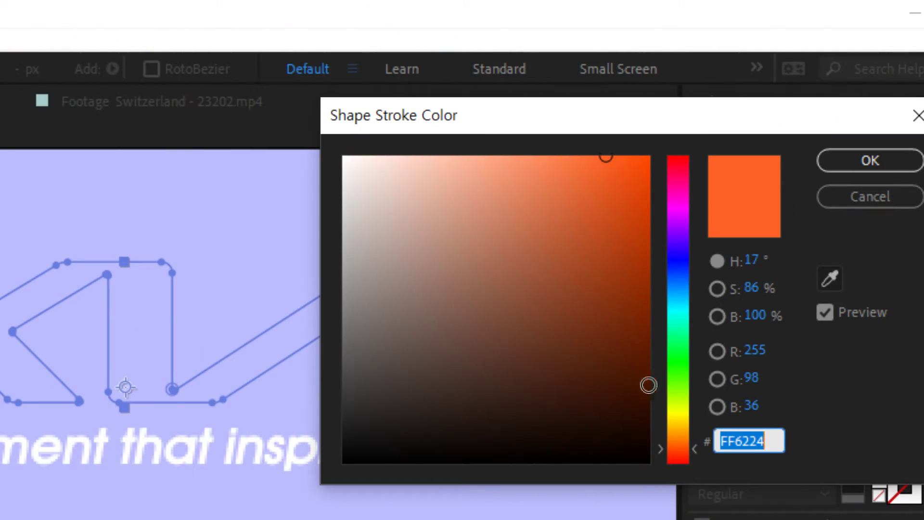
pyautogui.moveTo(674, 296); pyautogui.dragTo(676, 259)
pyautogui.moveTo(620, 279); pyautogui.dragTo(643, 364)
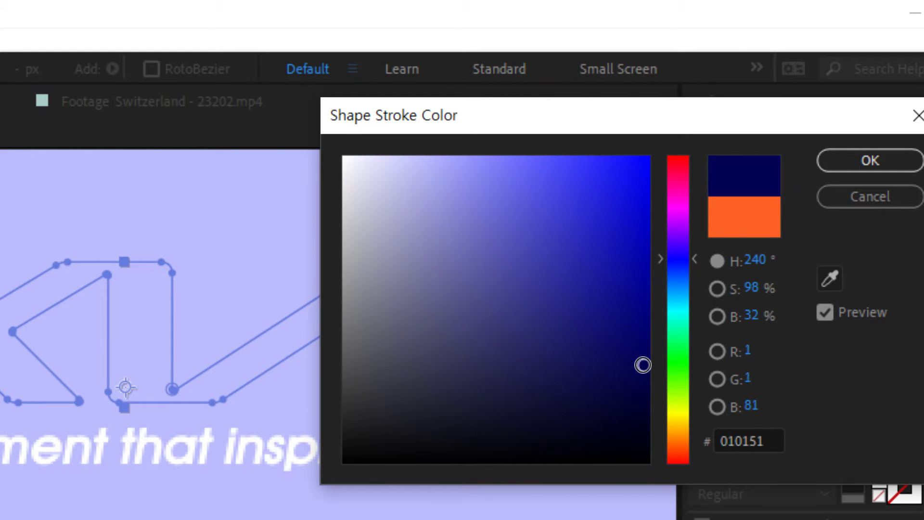
pyautogui.click(809, 168)
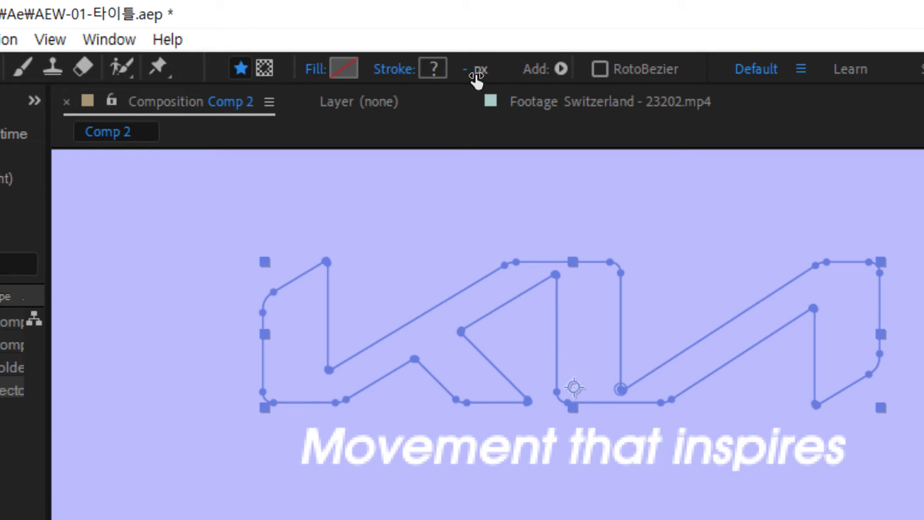
pyautogui.moveTo(472, 74)
pyautogui.mouseDown()
pyautogui.moveTo(514, 70)
pyautogui.moveTo(491, 76)
pyautogui.mouseUp()
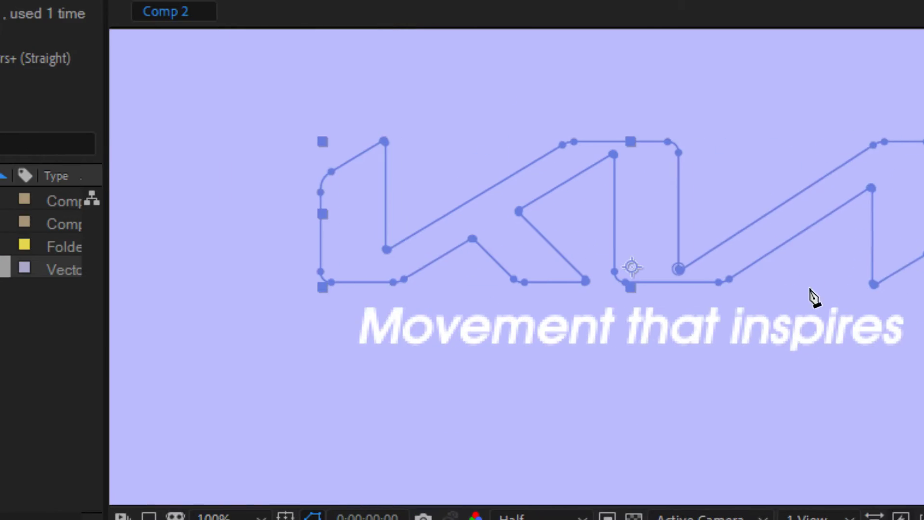
pyautogui.press('g')
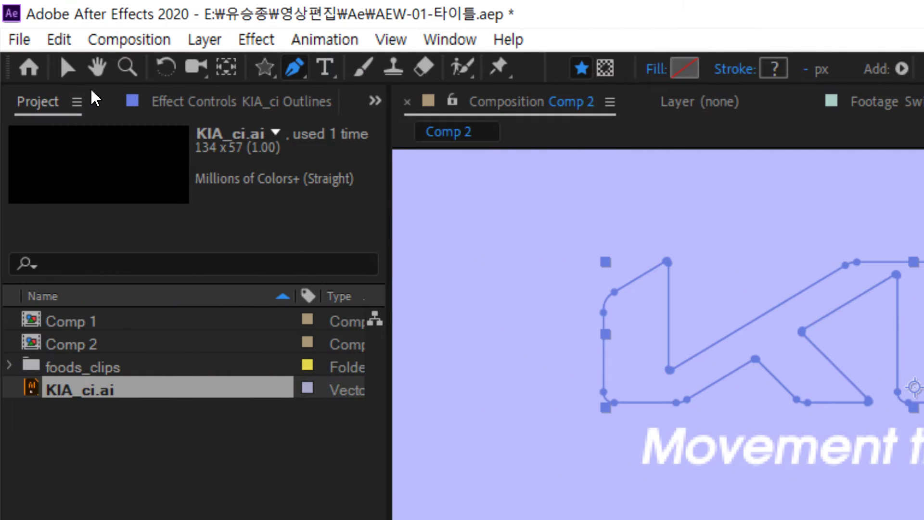
# Fill the KIA_ci Outlines logo shape with white.
pyautogui.click(68, 67)
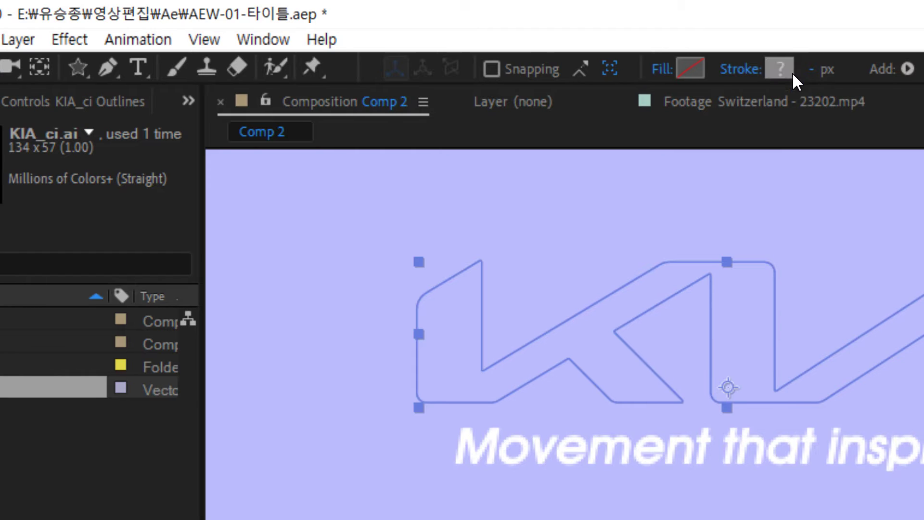
pyautogui.click(688, 75)
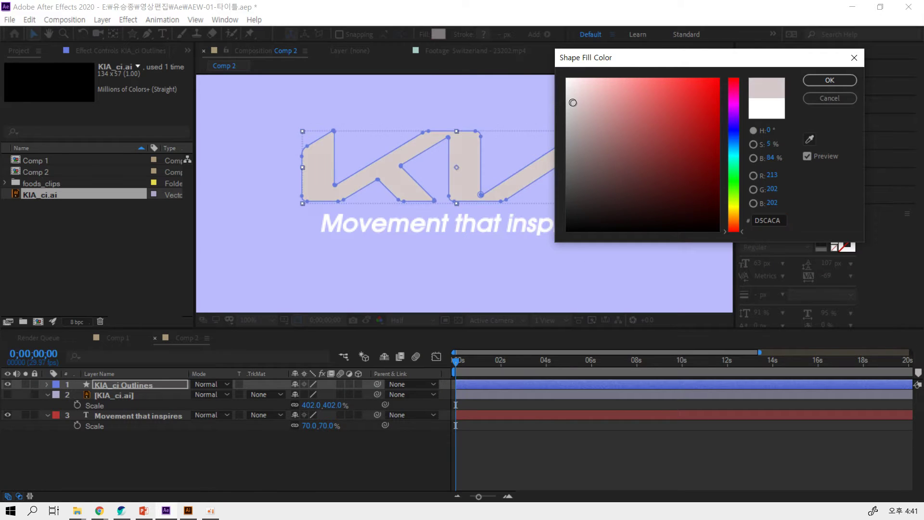
pyautogui.moveTo(577, 103)
pyautogui.mouseDown()
pyautogui.moveTo(604, 144)
pyautogui.moveTo(566, 78)
pyautogui.mouseUp()
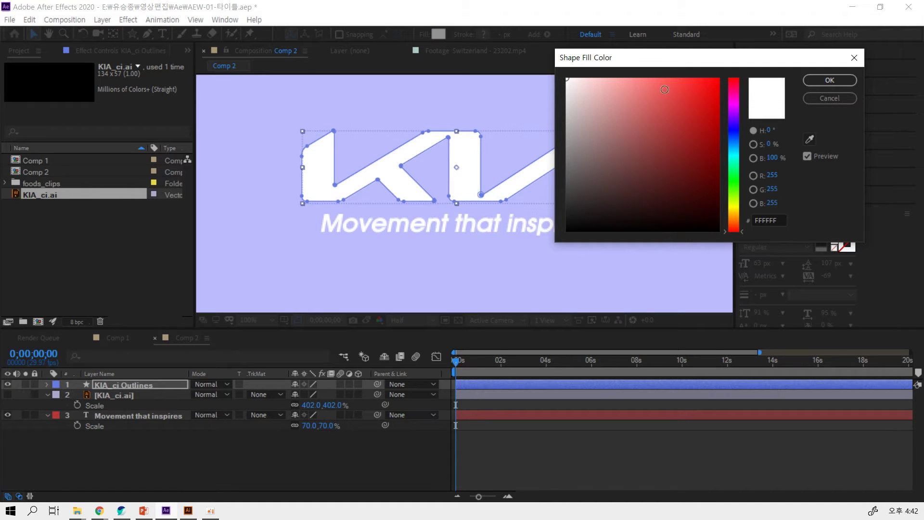
pyautogui.click(810, 80)
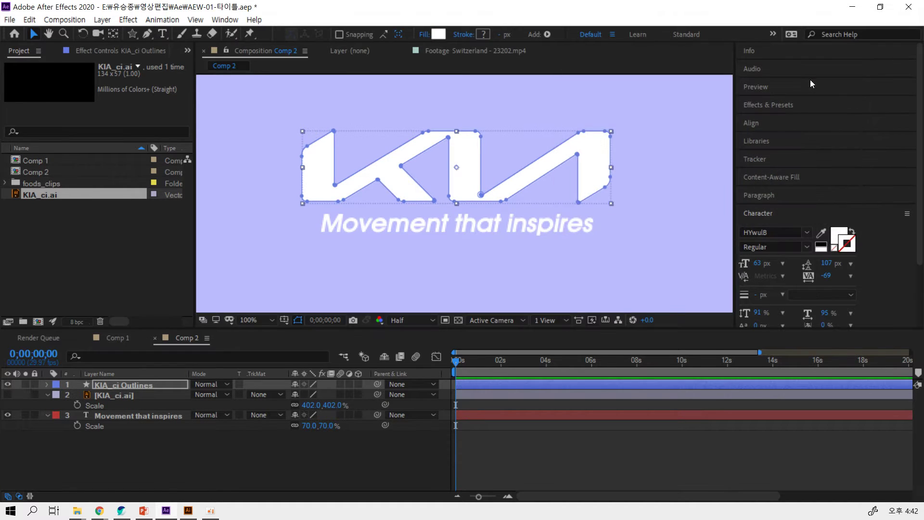
# Show the black KIA_ci.ai layer, offset it down-right as a shadow, then open it in Illustrator.
pyautogui.click(11, 394)
pyautogui.click(111, 395)
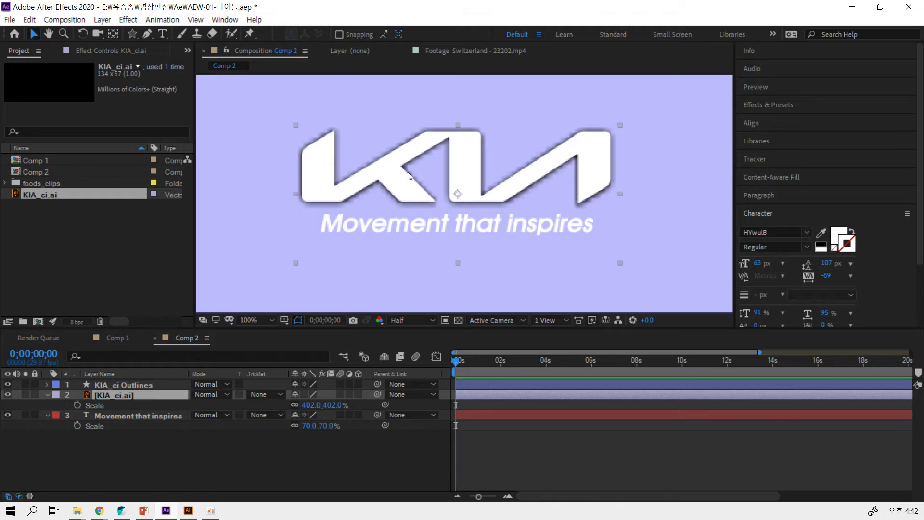
pyautogui.moveTo(438, 176); pyautogui.dragTo(570, 269)
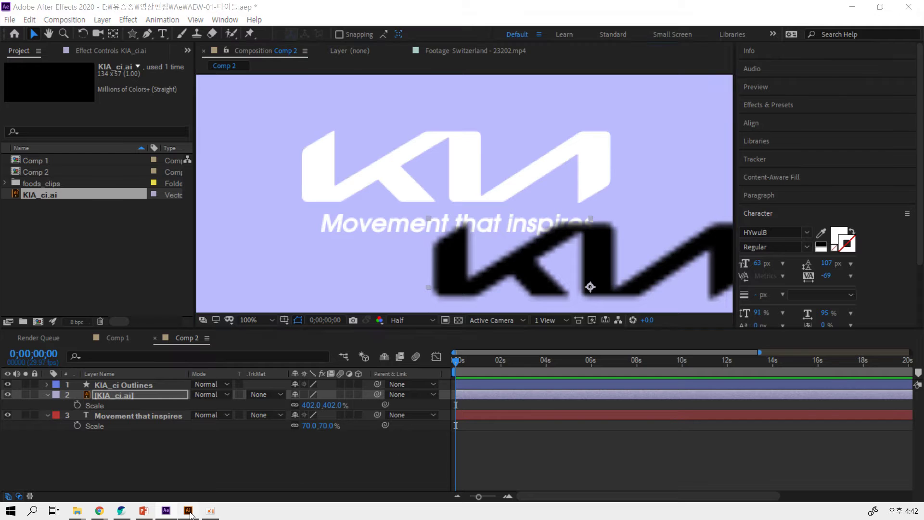
pyautogui.click(188, 511)
# Select all the KIA logo paths and fill them light blue (3FCBFF).
pyautogui.click(405, 298)
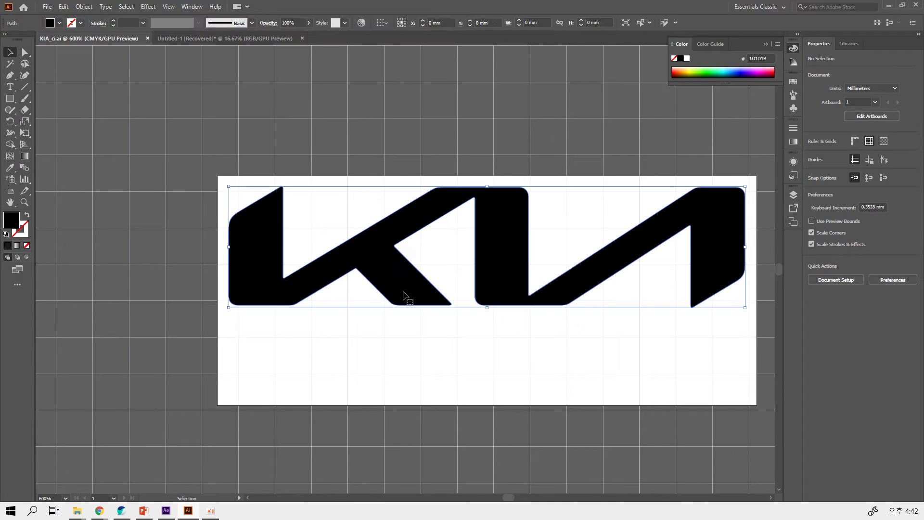
pyautogui.click(25, 52)
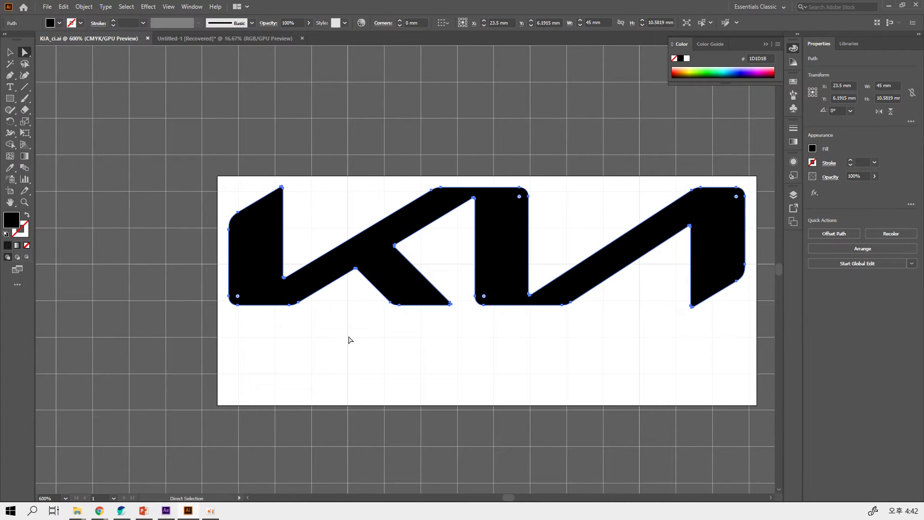
pyautogui.click(351, 337)
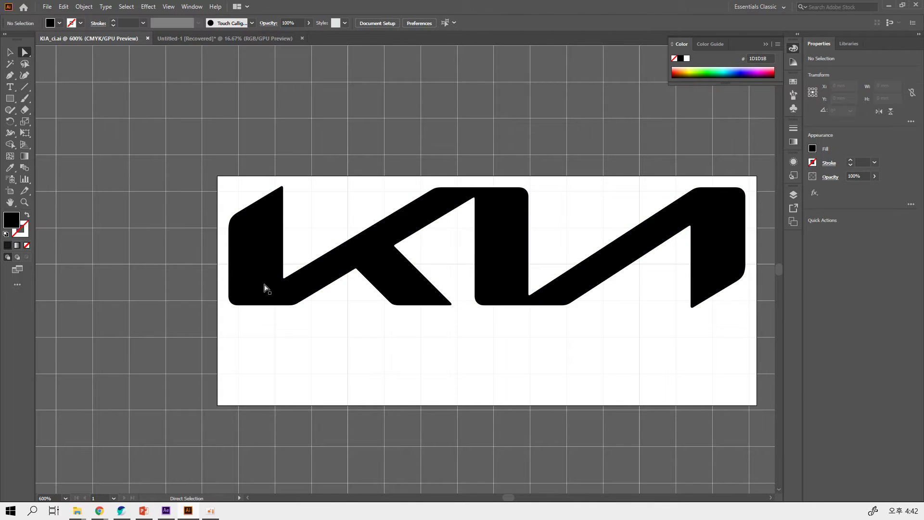
pyautogui.moveTo(142, 169); pyautogui.dragTo(747, 334)
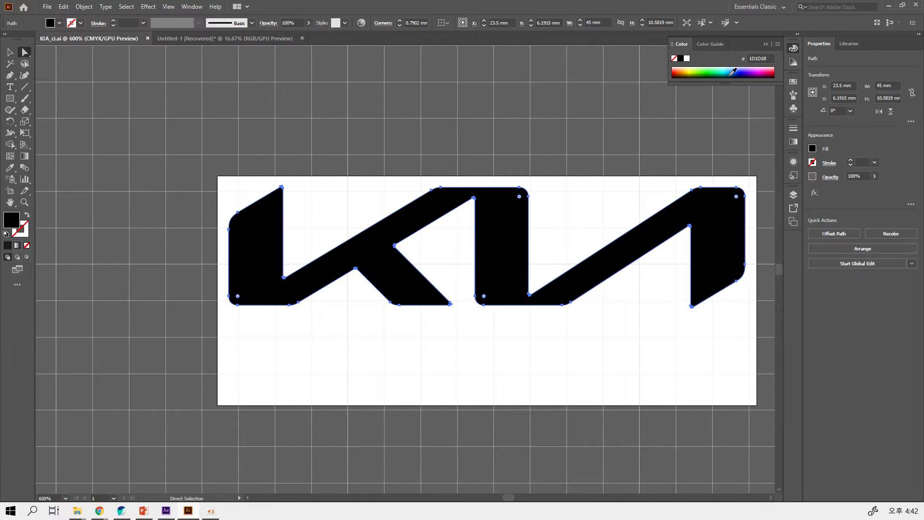
pyautogui.click(728, 69)
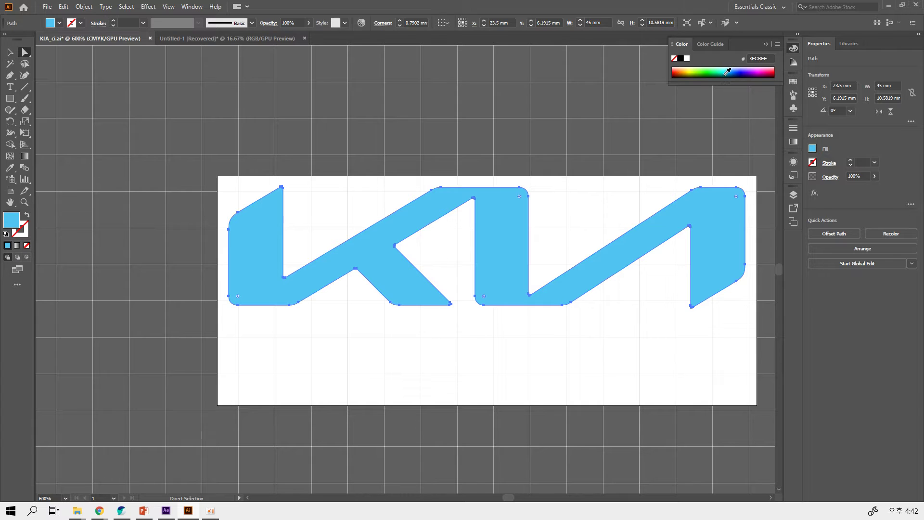
pyautogui.click(636, 143)
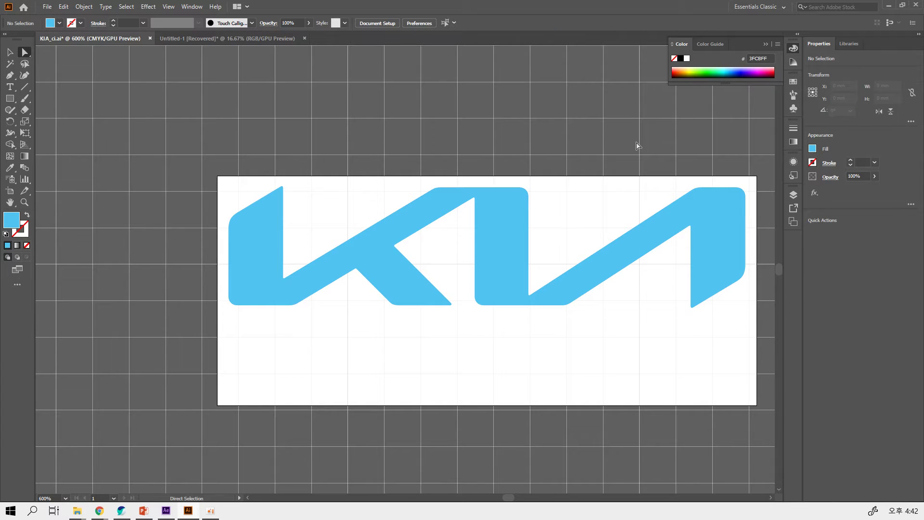
# Save KIA_ci.ai in the legacy format and return to After Effects.
pyautogui.press('ctrl')
pyautogui.hotkey('ctrl', 's')
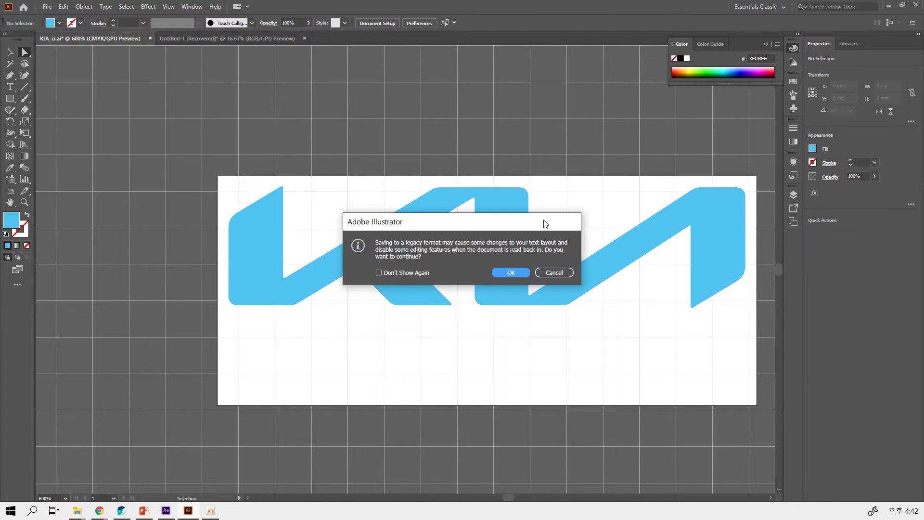
pyautogui.click(512, 273)
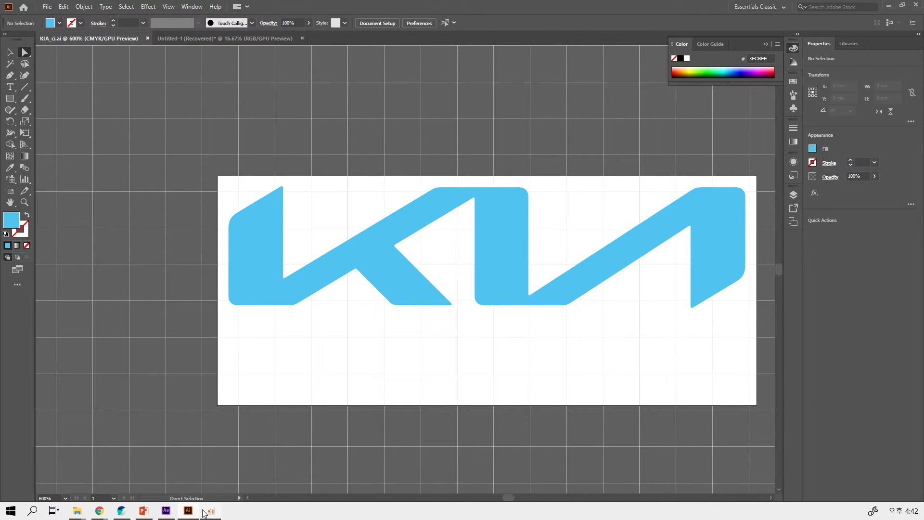
pyautogui.click(166, 512)
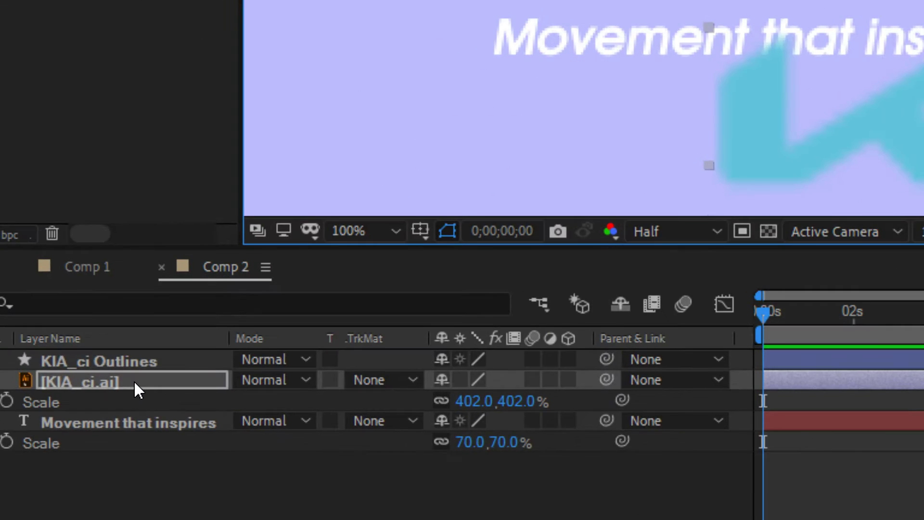
# Select the KIA_ci.ai layer, then reopen the logo in Illustrator and select its path.
pyautogui.click(134, 382)
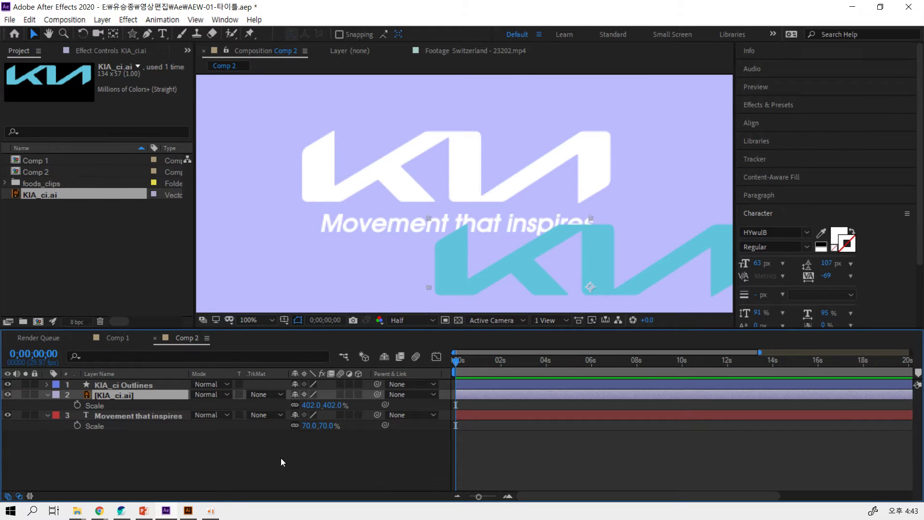
pyautogui.click(188, 510)
pyautogui.click(507, 277)
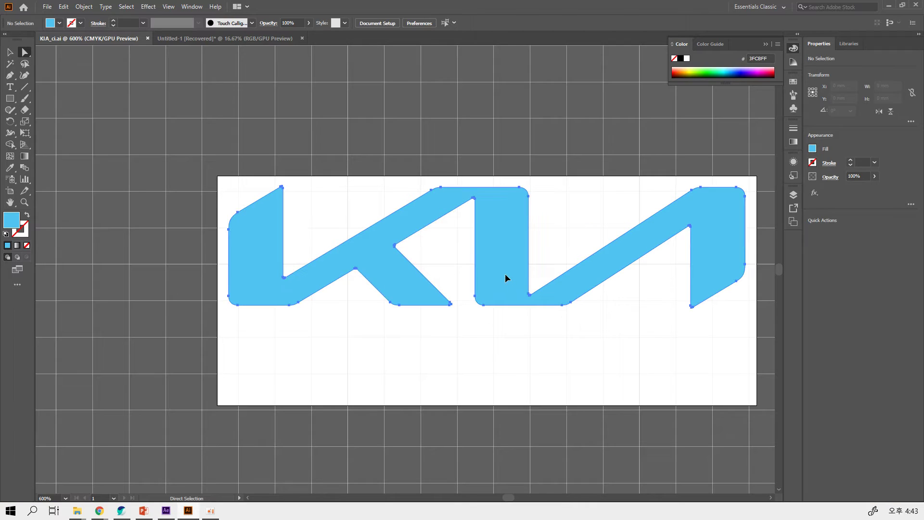
# Fill the KIA logo with dark blue 0041D4.
pyautogui.click(71, 23)
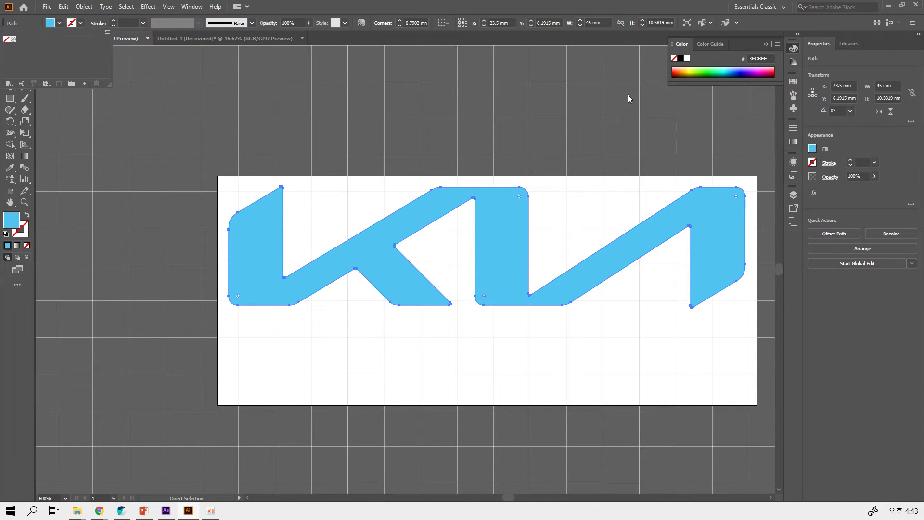
pyautogui.click(736, 71)
pyautogui.click(738, 69)
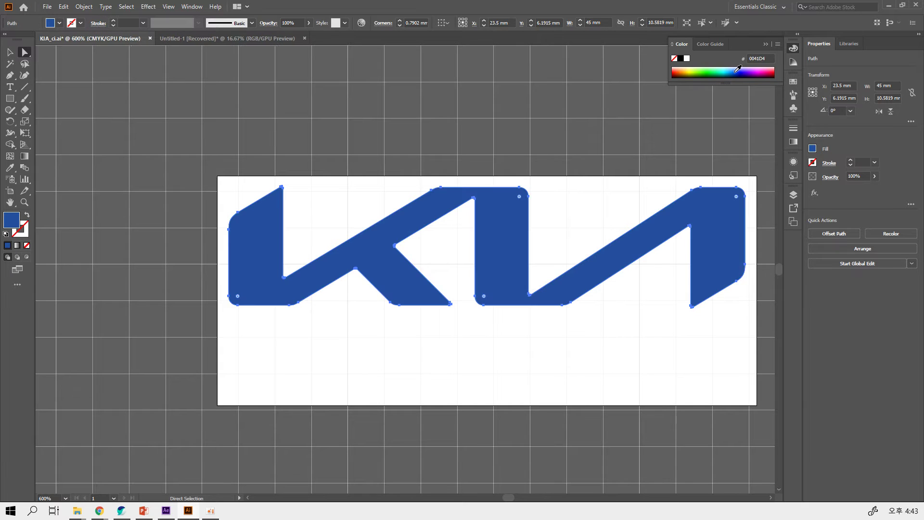
pyautogui.click(671, 147)
# Save KIA_ci.ai, accept the legacy-format warning, and switch back to After Effects.
pyautogui.hotkey('ctrl', 's')
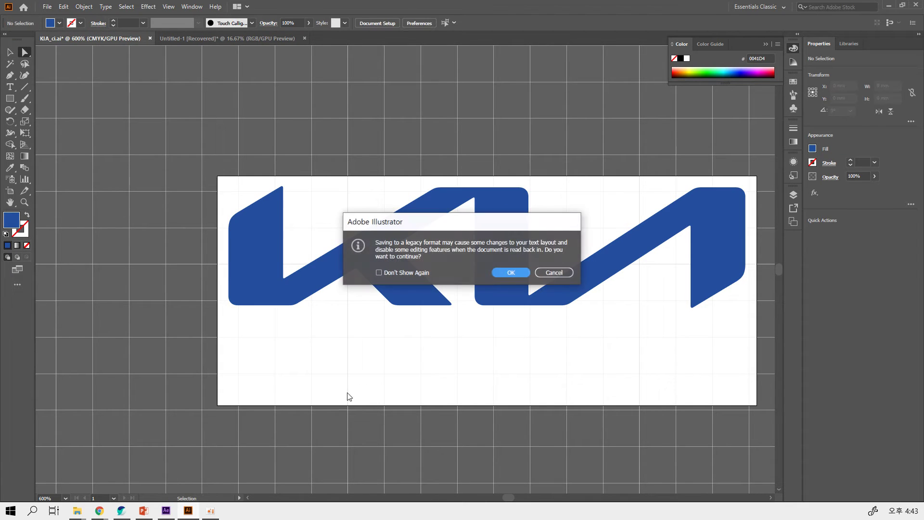
pyautogui.click(504, 273)
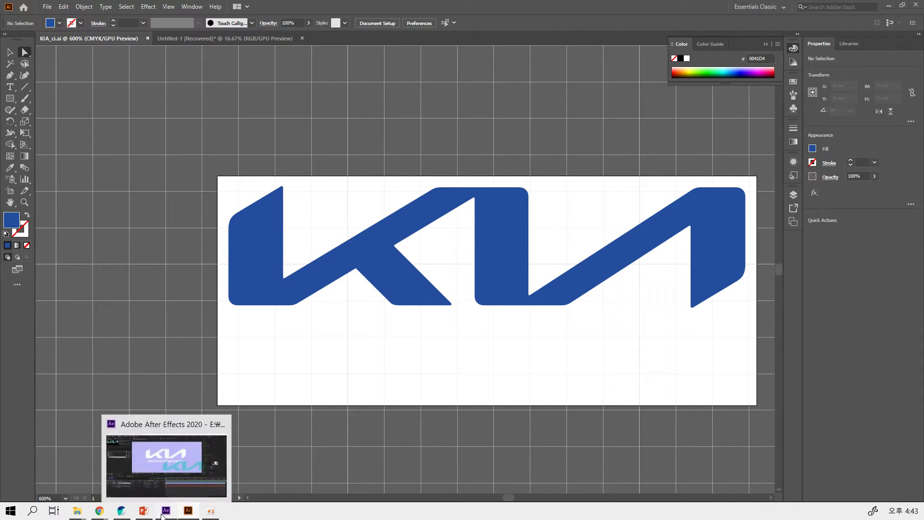
pyautogui.click(164, 513)
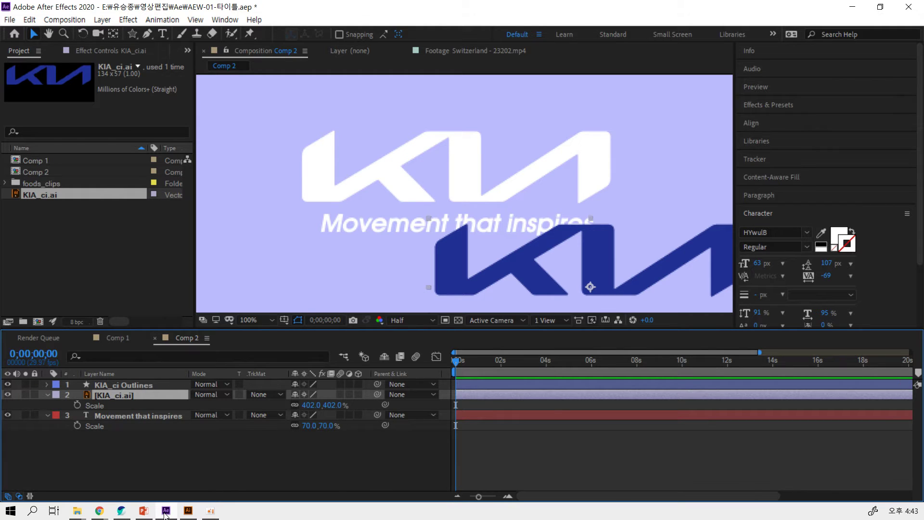
# Delete the KIA_ci.ai shadow layer from Comp 2 and save the project.
pyautogui.moveTo(212, 512)
pyautogui.press('Delete')
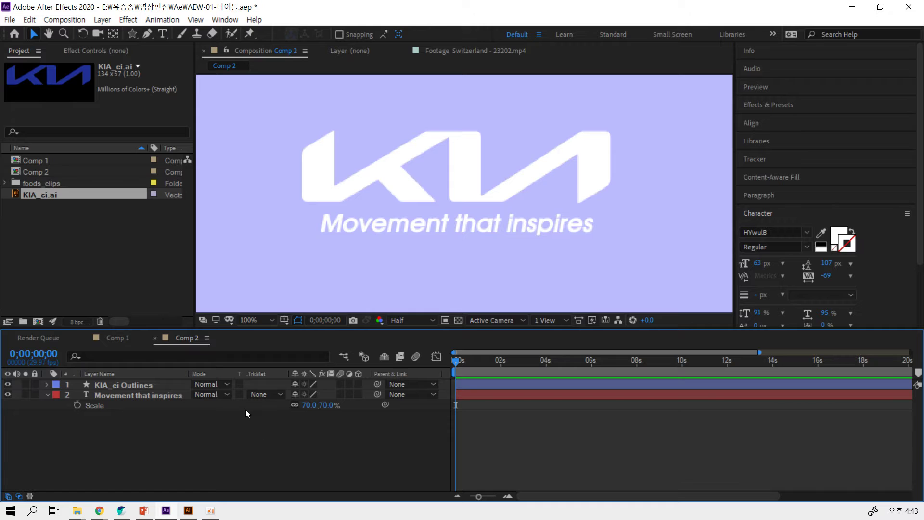
pyautogui.click(136, 385)
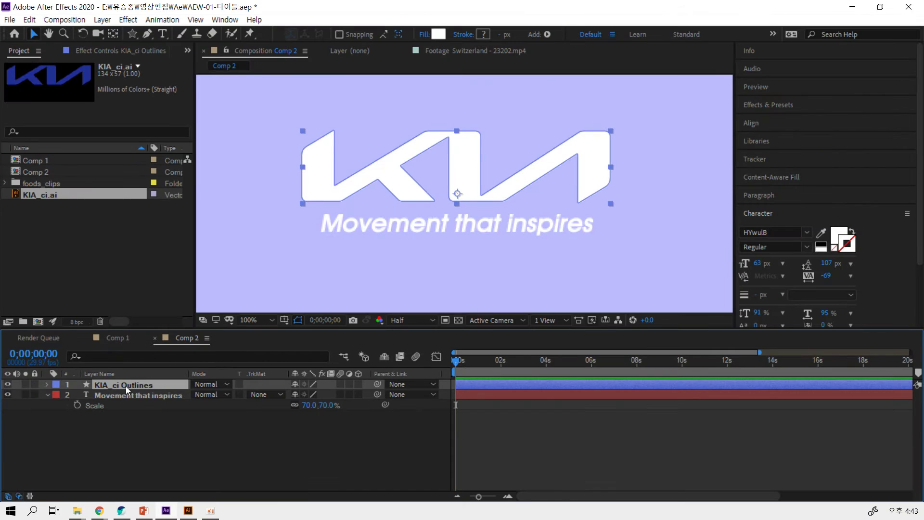
pyautogui.click(148, 420)
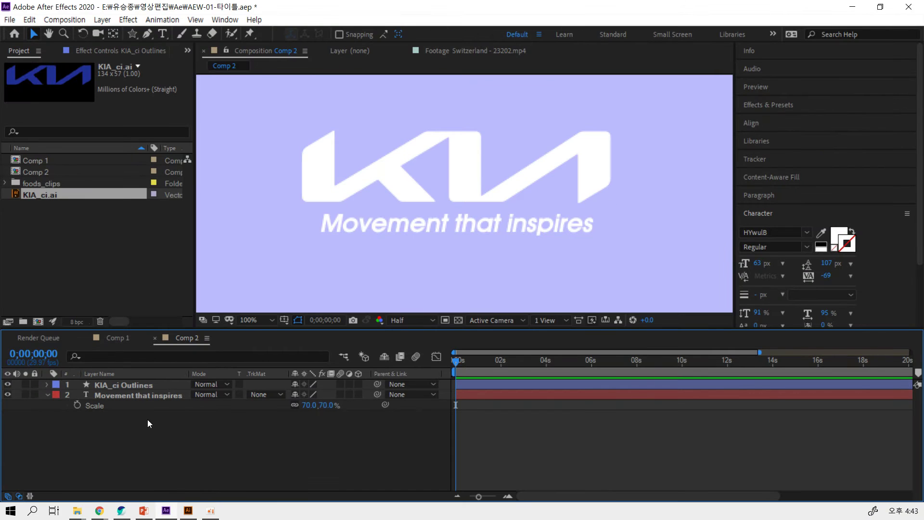
pyautogui.hotkey('ctrl', 's')
# Toggle the Graph Editor on and off, then zoom the viewer out to 50%.
pyautogui.hotkey('shift', 'F3')
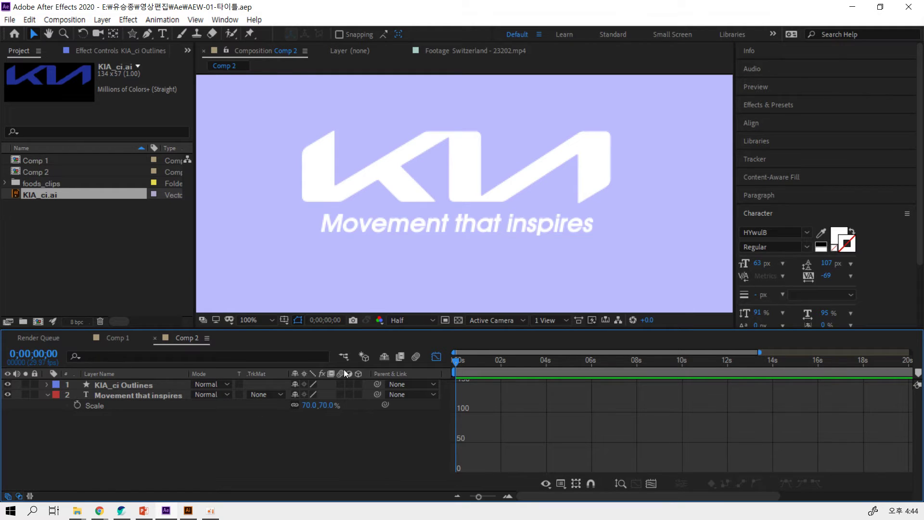
pyautogui.click(432, 360)
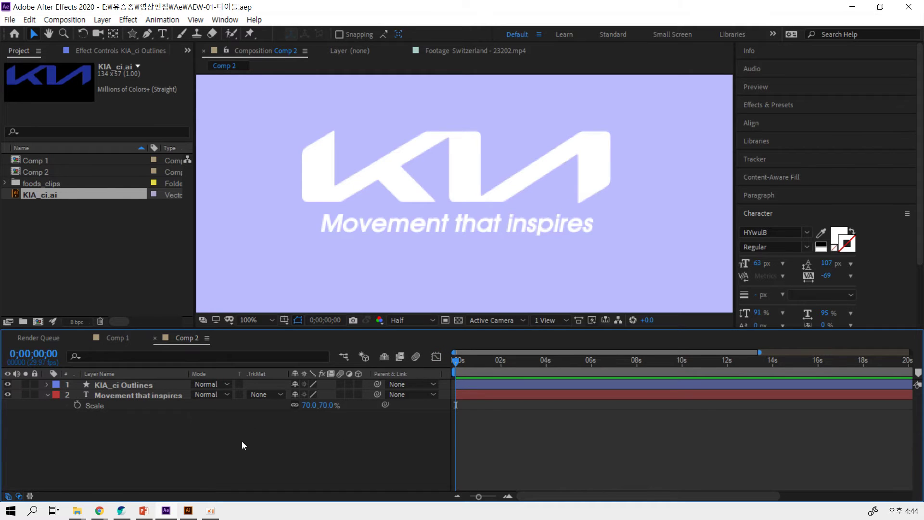
pyautogui.press(',')
pyautogui.press(',')
# Remove the KIA_ci.ai footage item from the Project panel.
pyautogui.click(478, 196)
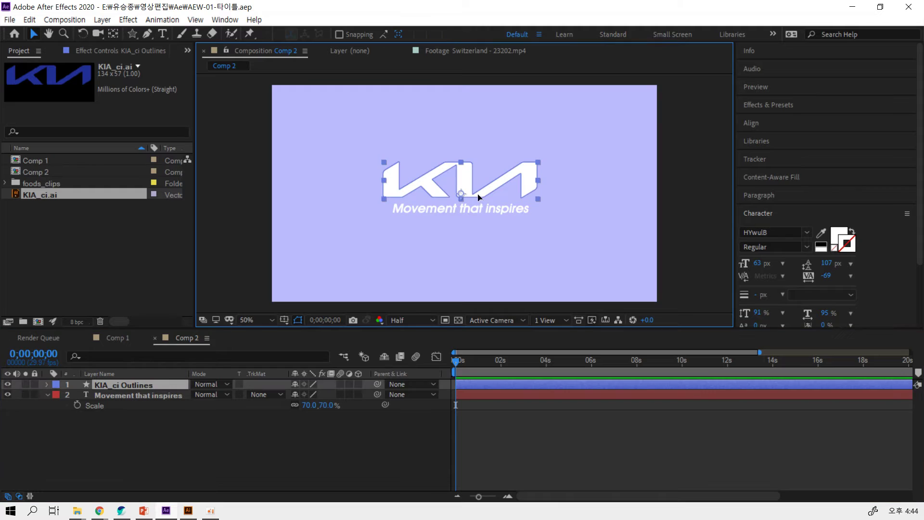
pyautogui.click(522, 244)
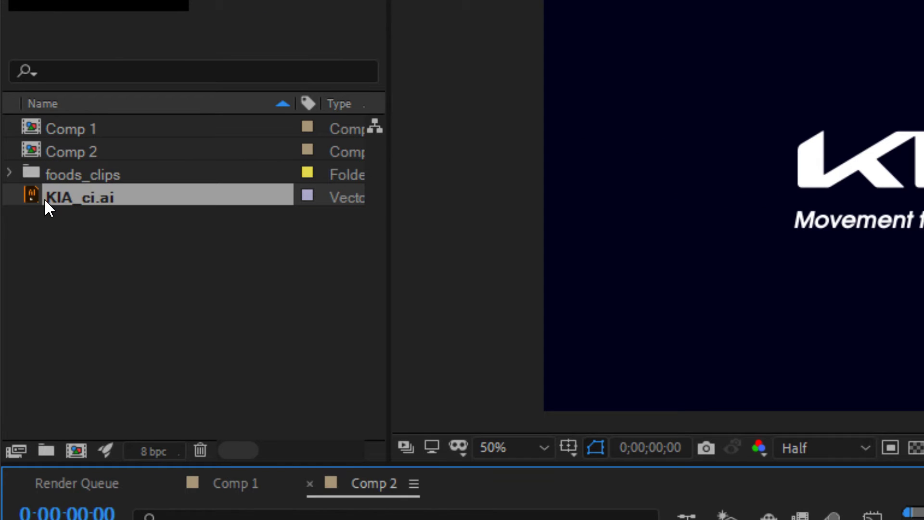
pyautogui.click(29, 199)
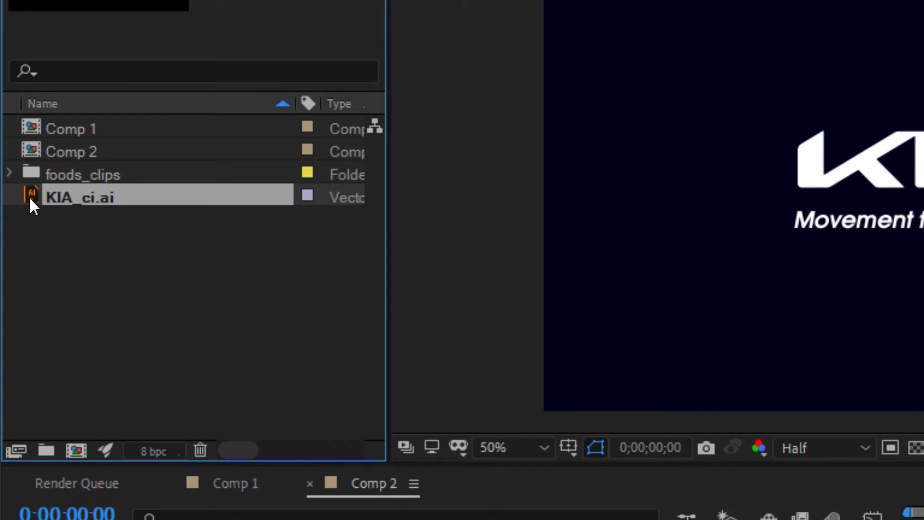
pyautogui.press('Delete')
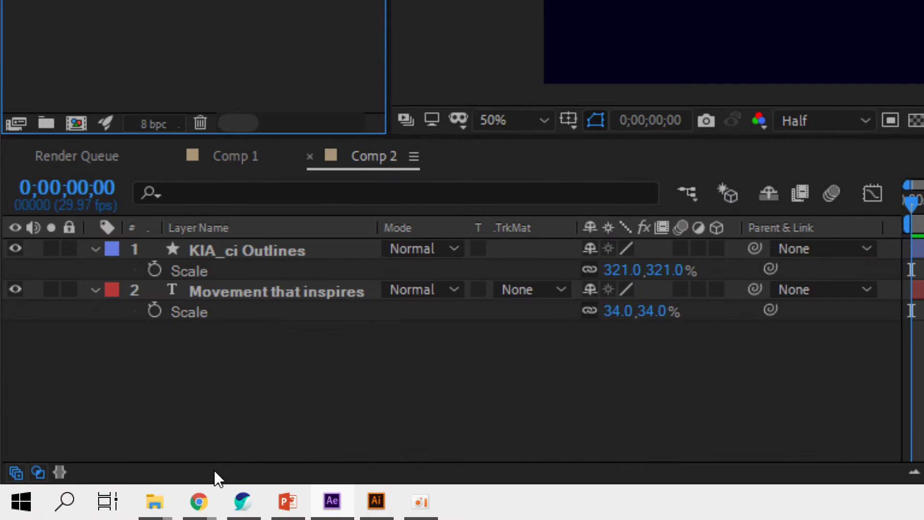
# Collapse the Scale properties of the logo and tagline, then marquee-select both layers.
pyautogui.click(240, 292)
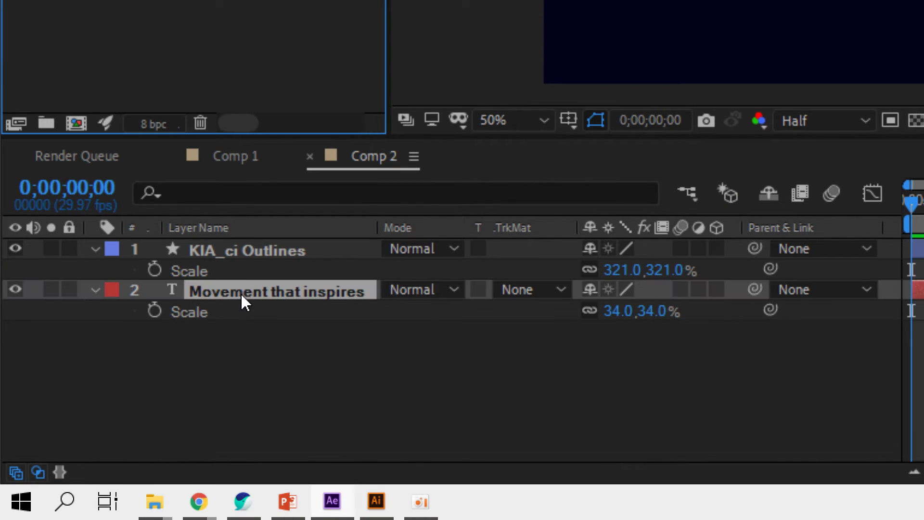
pyautogui.click(245, 251)
pyautogui.click(255, 335)
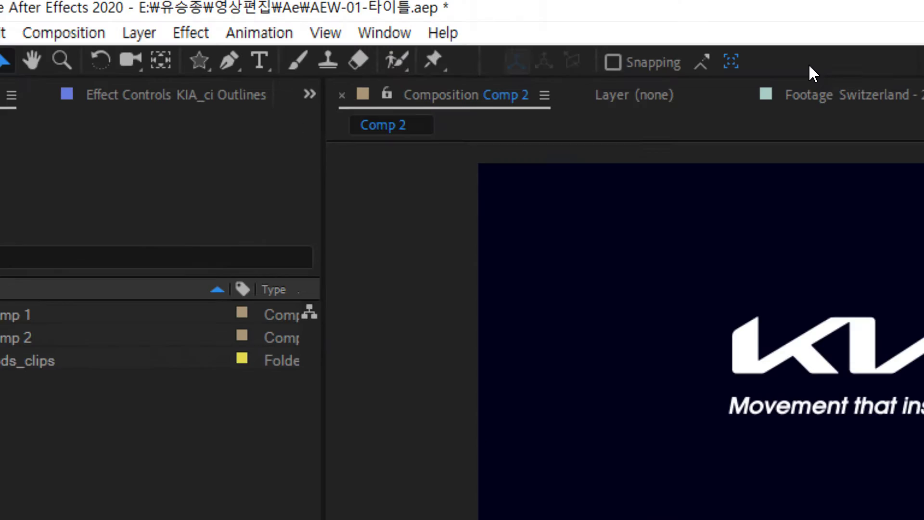
pyautogui.moveTo(809, 446)
pyautogui.mouseDown()
pyautogui.moveTo(427, 284)
pyautogui.moveTo(760, 462)
pyautogui.mouseUp()
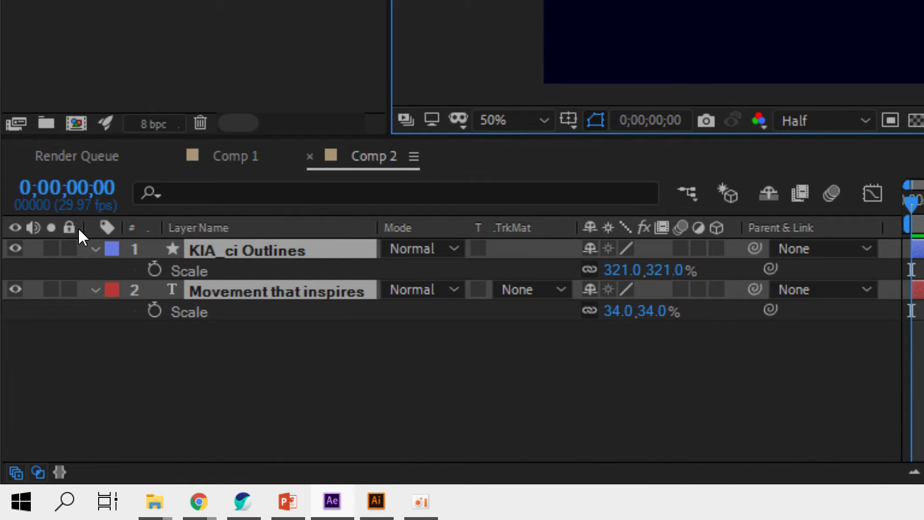
pyautogui.click(95, 249)
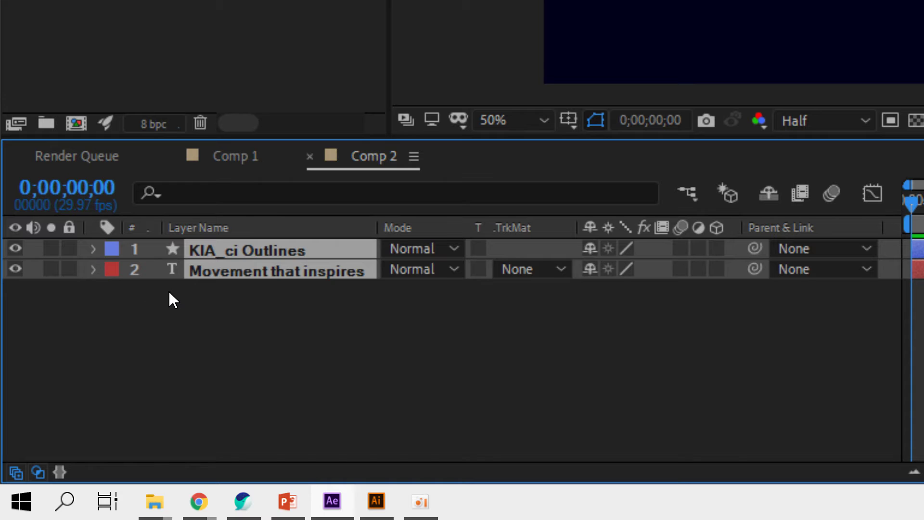
pyautogui.click(259, 340)
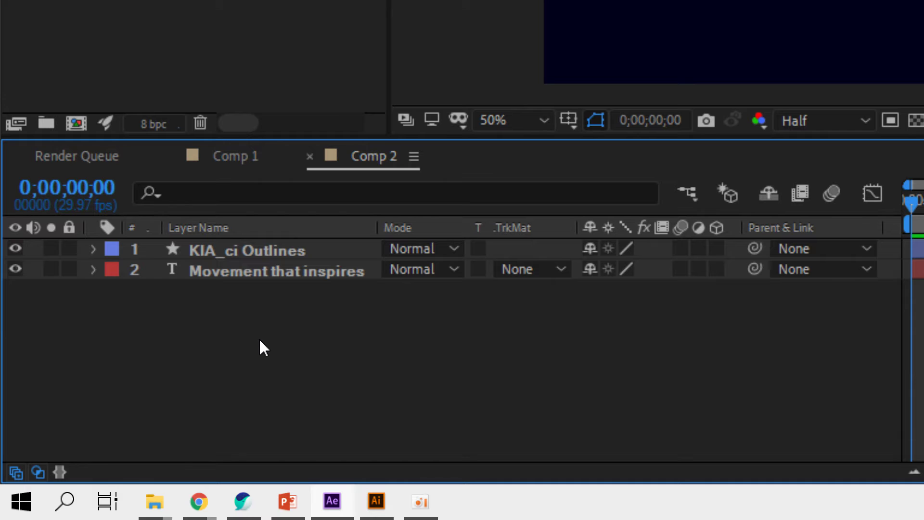
pyautogui.moveTo(287, 316); pyautogui.dragTo(193, 242)
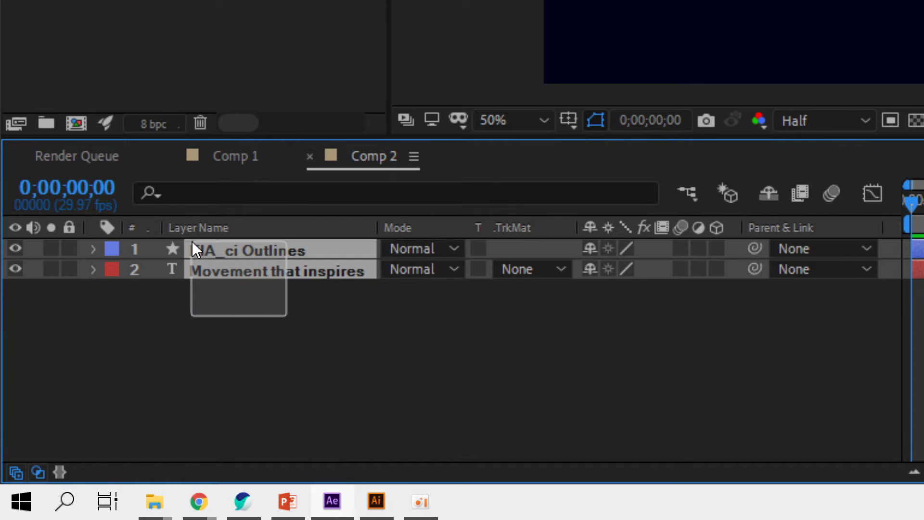
# Pre-compose the logo and tagline layers, moving all attributes into the new composition.
pyautogui.rightClick(247, 261)
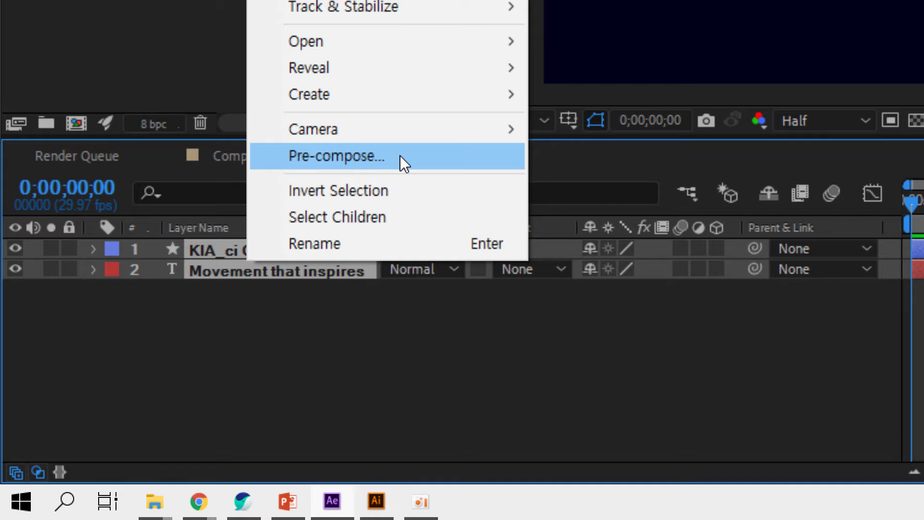
pyautogui.click(400, 156)
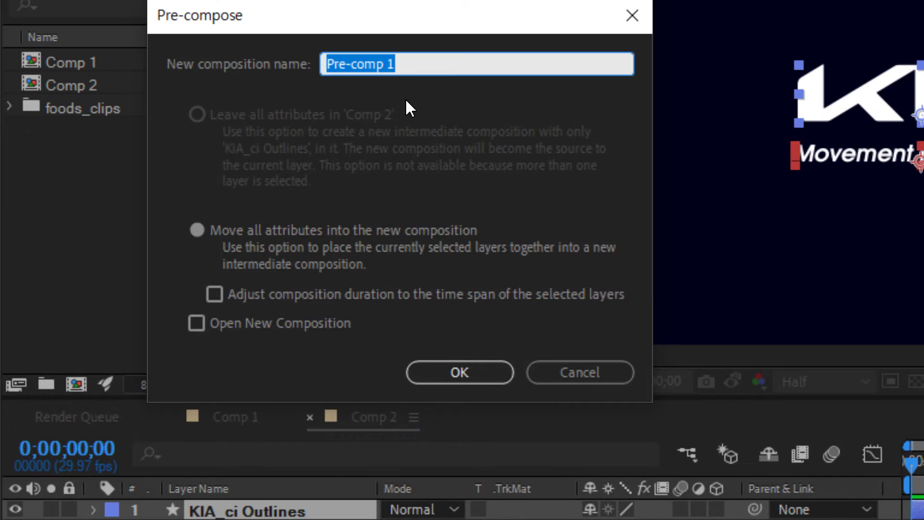
pyautogui.moveTo(409, 64); pyautogui.dragTo(487, 124)
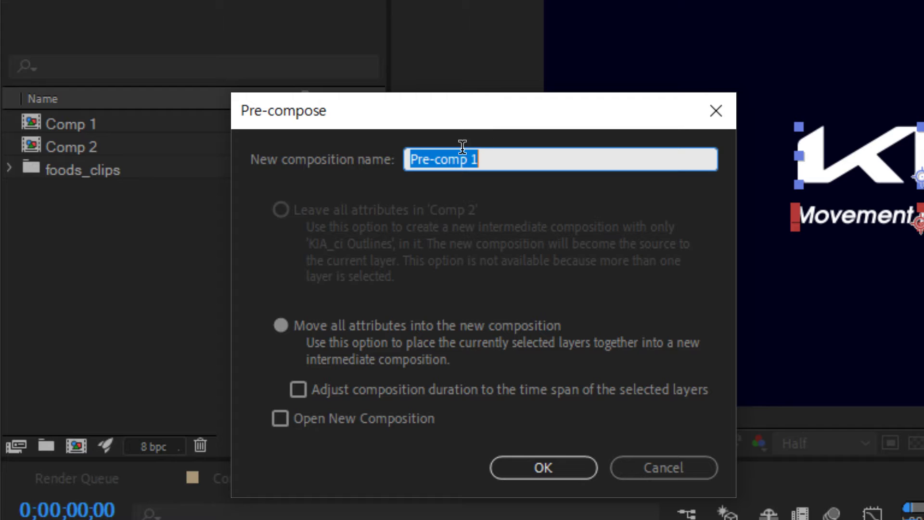
# Name the new precomposition PC-logo and confirm.
pyautogui.click(437, 159)
pyautogui.click(479, 161)
pyautogui.doubleClick(478, 160)
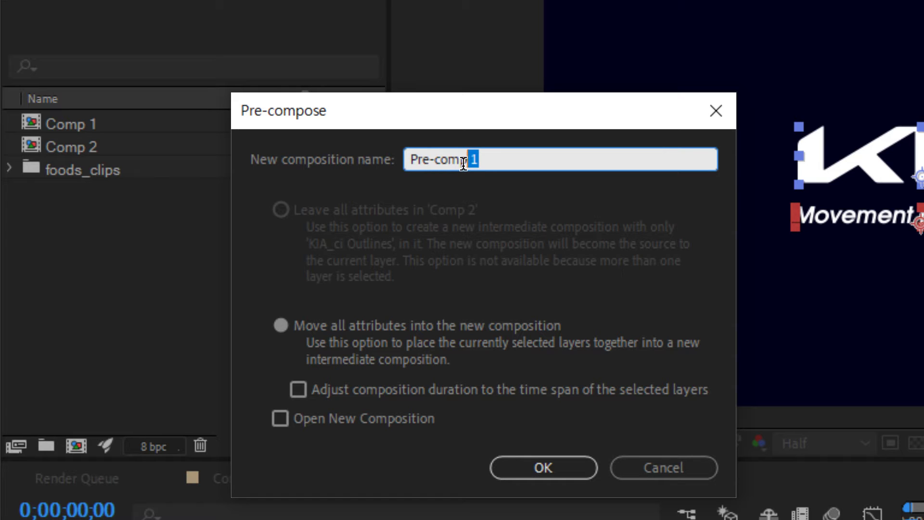
pyautogui.write('=')
pyautogui.press('BackSpace')
pyautogui.press('BackSpace')
pyautogui.press('BackSpace')
pyautogui.press('BackSpace')
pyautogui.press('BackSpace')
pyautogui.press('BackSpace')
pyautogui.press('BackSpace')
pyautogui.press('BackSpace')
pyautogui.write('P')
pyautogui.press('BackSpace')
pyautogui.rightClick(557, 174)
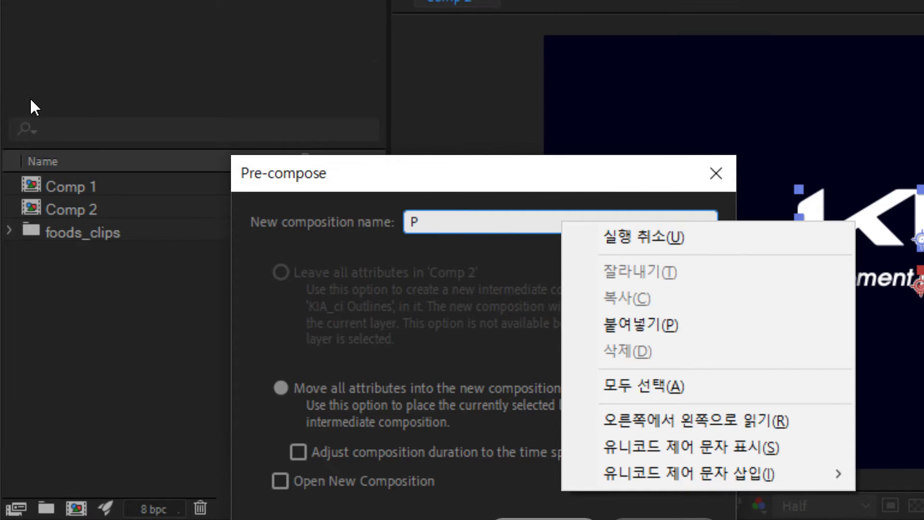
pyautogui.click(461, 226)
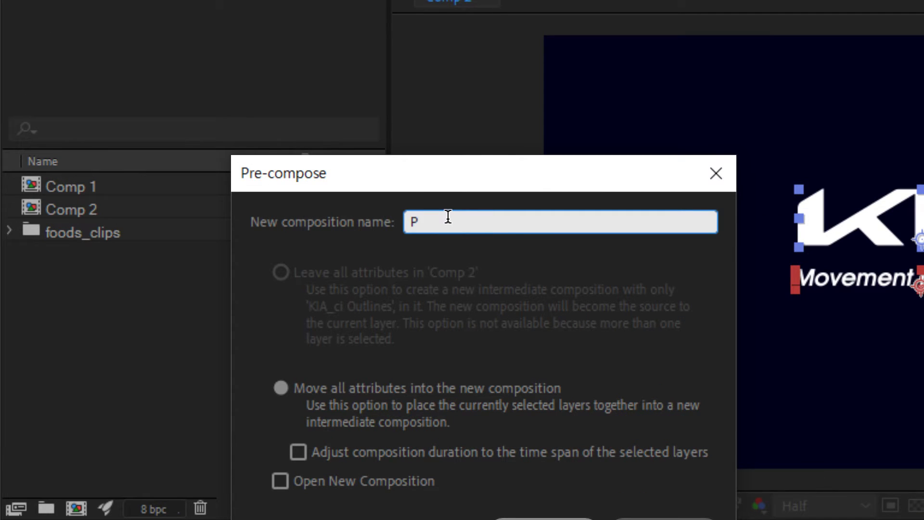
pyautogui.write('c')
pyautogui.press('BackSpace')
pyautogui.write('C-')
pyautogui.write('logo')
pyautogui.press('Return')
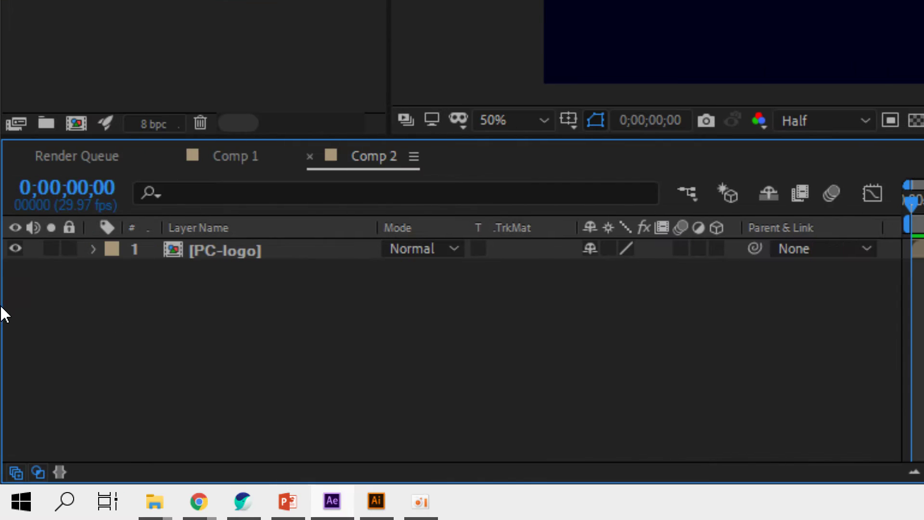
pyautogui.click(251, 254)
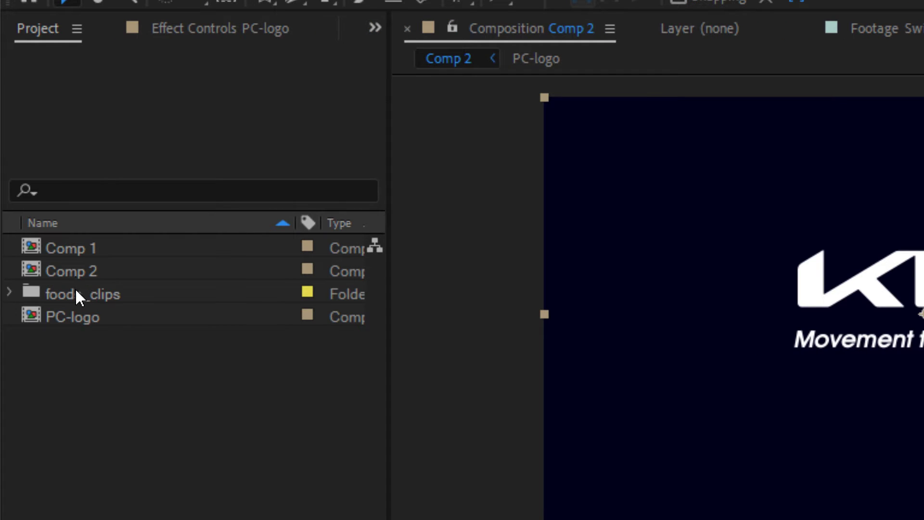
pyautogui.click(77, 270)
pyautogui.click(80, 247)
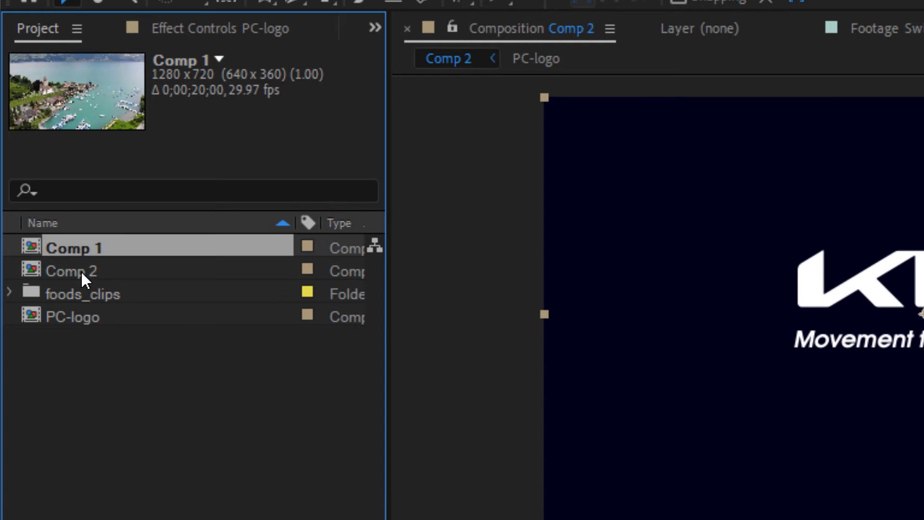
pyautogui.click(81, 270)
pyautogui.click(85, 312)
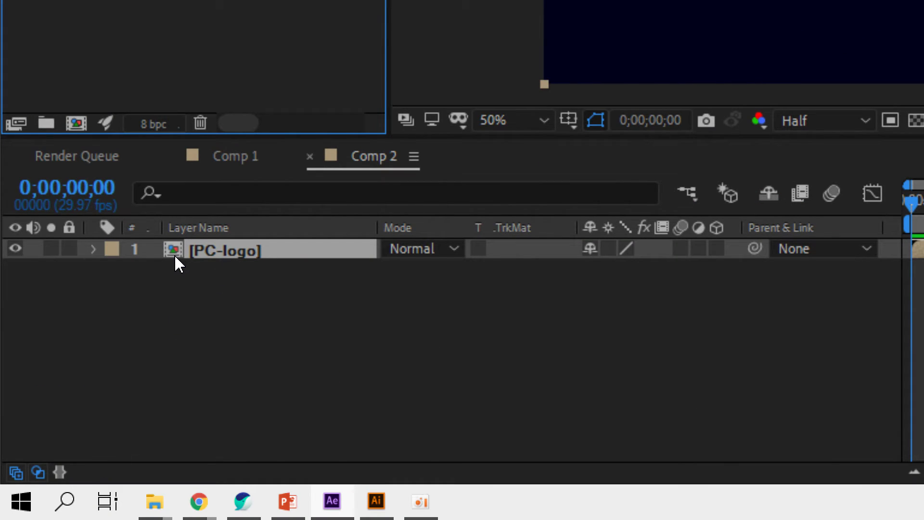
pyautogui.doubleClick(173, 253)
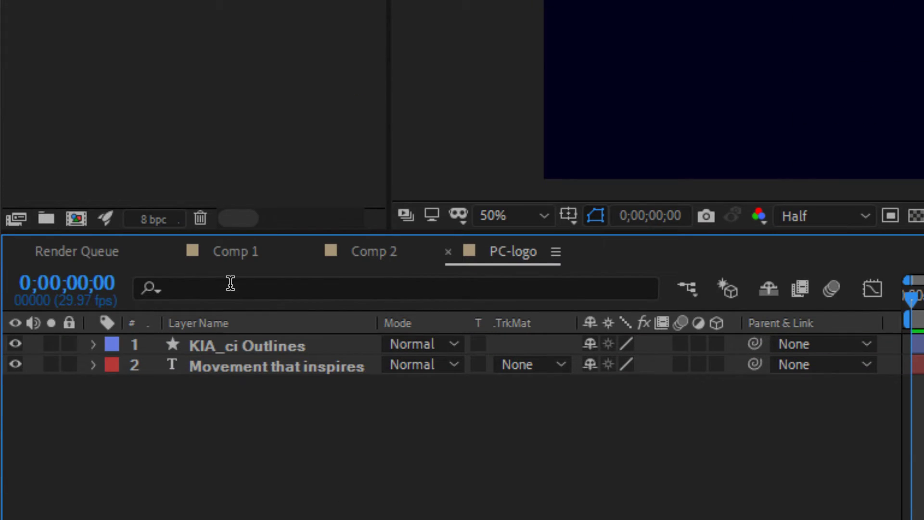
pyautogui.click(382, 249)
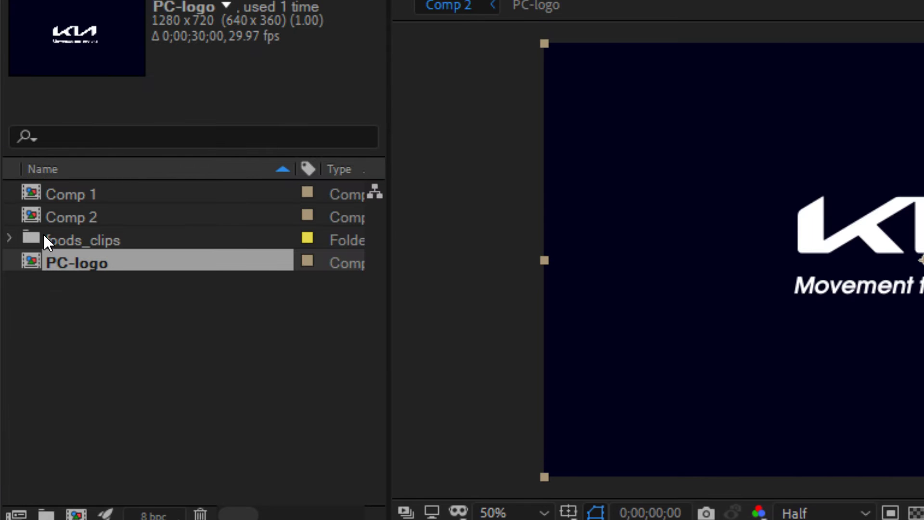
# Rename Comp 2 to kia_openning.
pyautogui.click(67, 224)
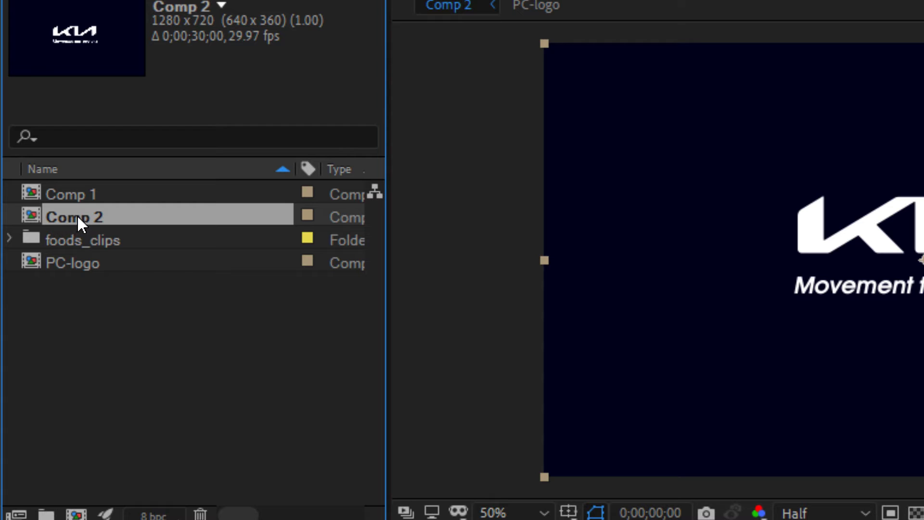
pyautogui.press('Return')
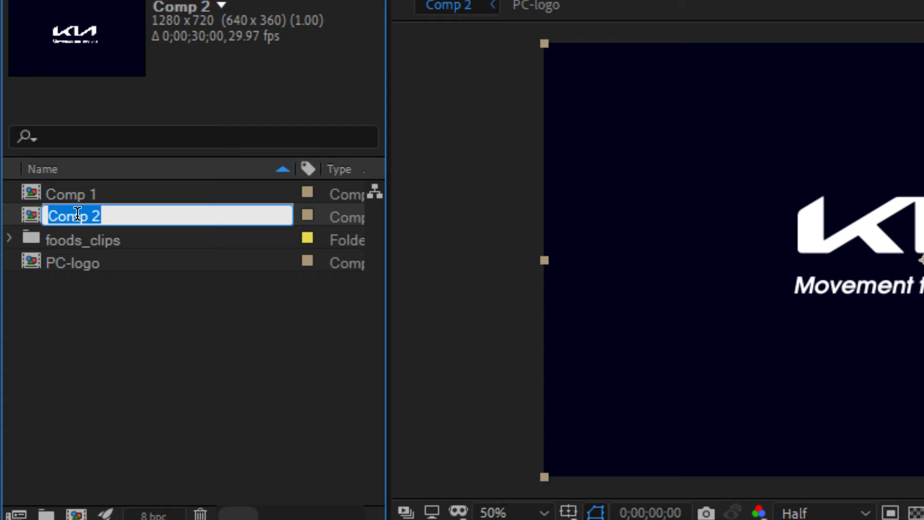
pyautogui.write('kia')
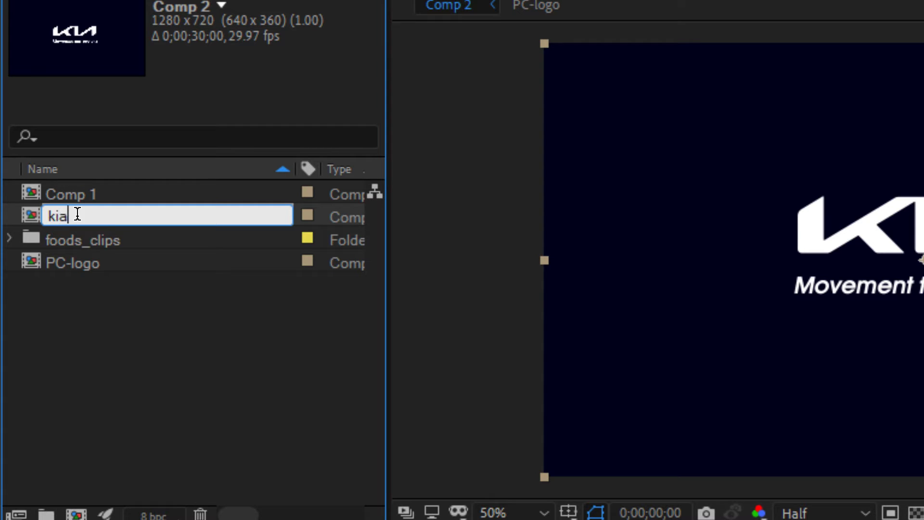
pyautogui.write('_')
pyautogui.write('ope')
pyautogui.write('nning')
pyautogui.press('Return')
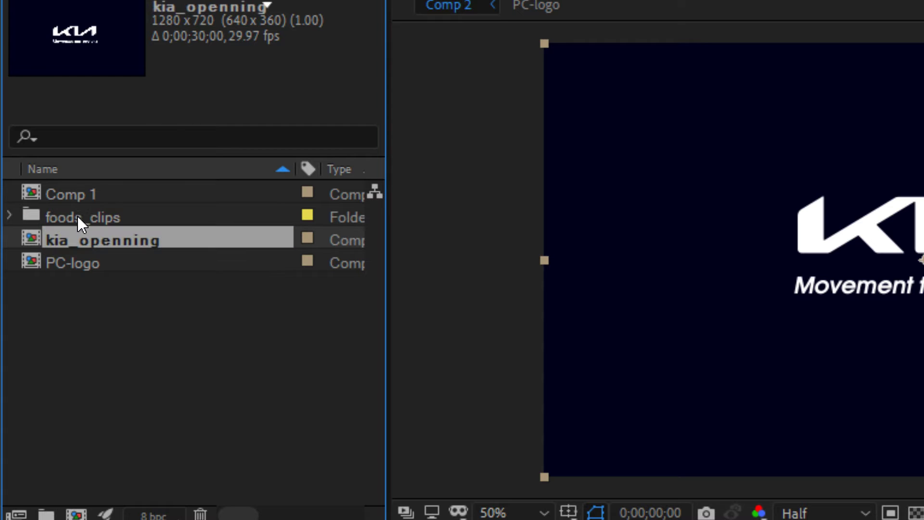
# Rename the PC-logo composition to kia_PC_logo, then reselect kia_openning.
pyautogui.click(68, 266)
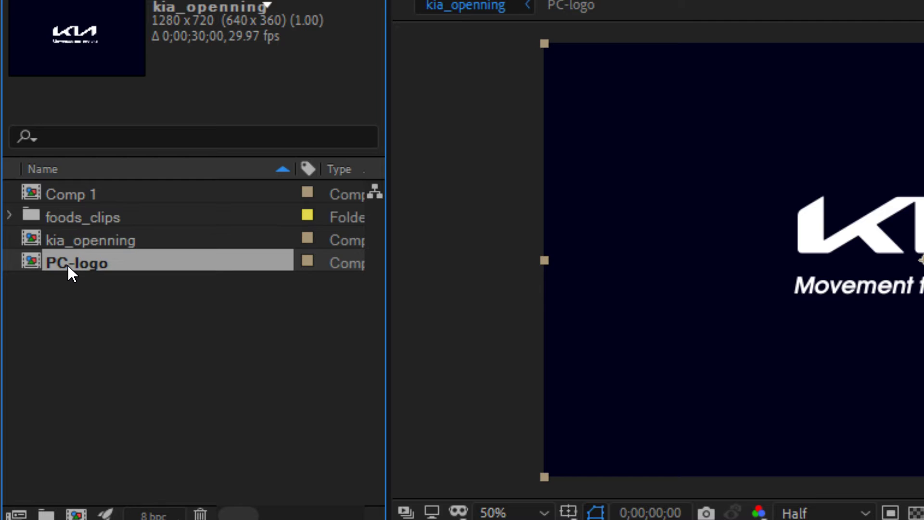
pyautogui.press('Return')
pyautogui.press('Home')
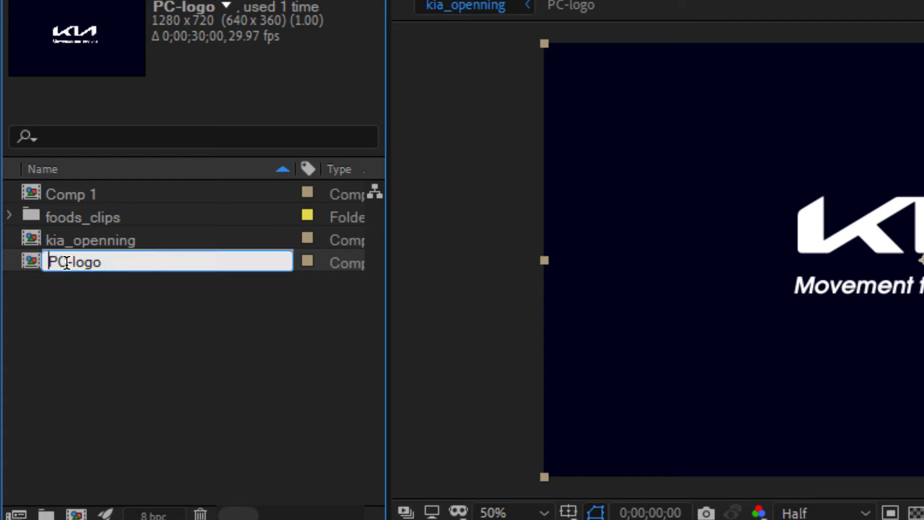
pyautogui.write('kia')
pyautogui.write('_')
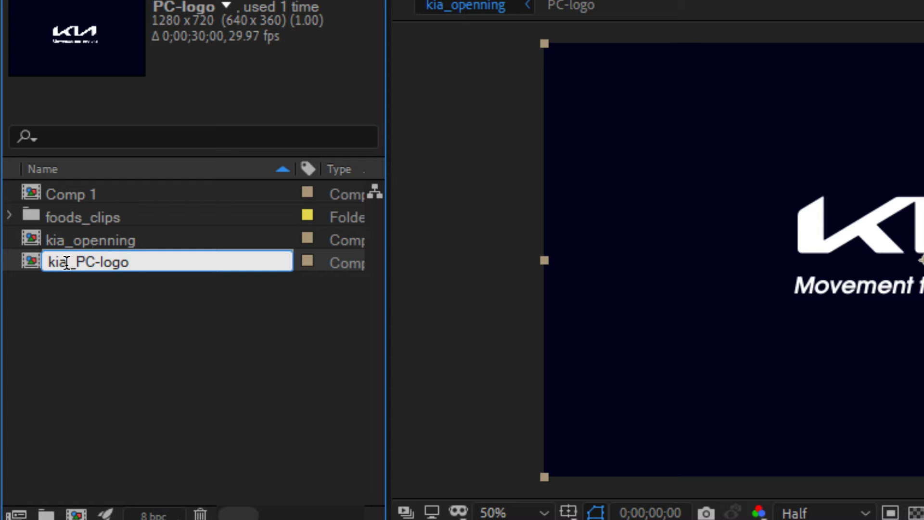
pyautogui.press('Right')
pyautogui.press('Right')
pyautogui.hotkey('shift', 'Right')
pyautogui.write('_')
pyautogui.click(124, 391)
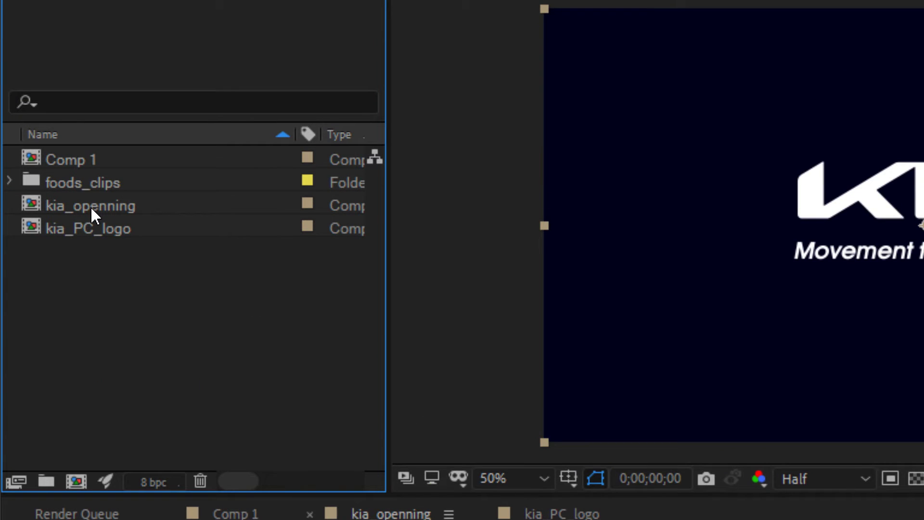
pyautogui.click(91, 205)
pyautogui.press('Return')
# Check the two layers inside kia_PC_logo, then duplicate the kia_PC_logo layer in kia_openning.
pyautogui.click(87, 228)
pyautogui.press('Return')
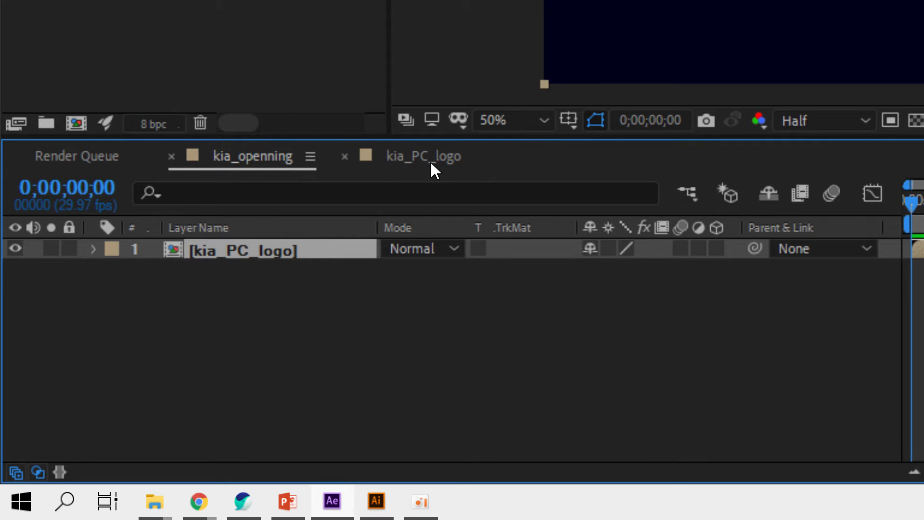
pyautogui.doubleClick(183, 245)
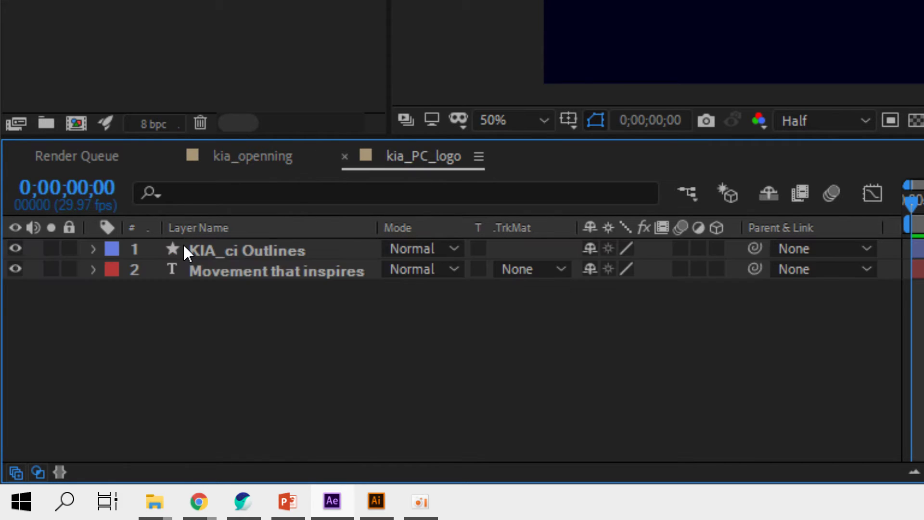
pyautogui.click(205, 246)
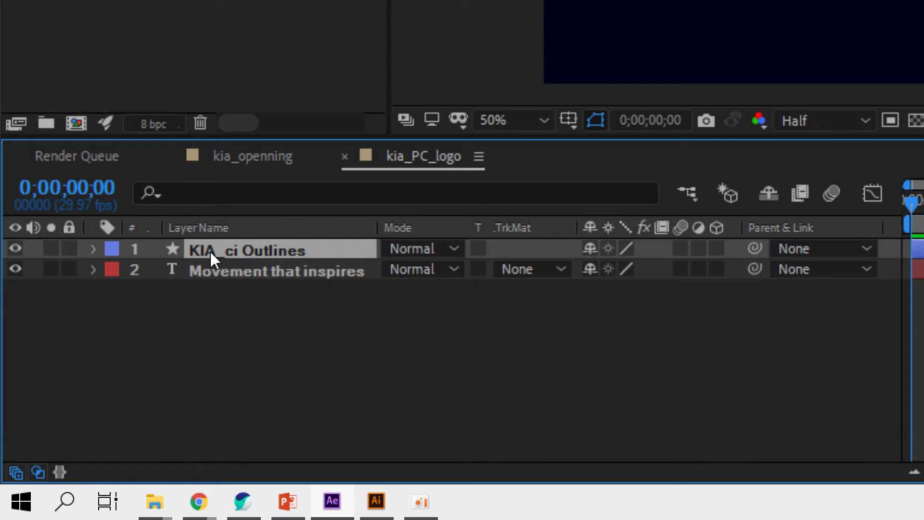
pyautogui.click(212, 262)
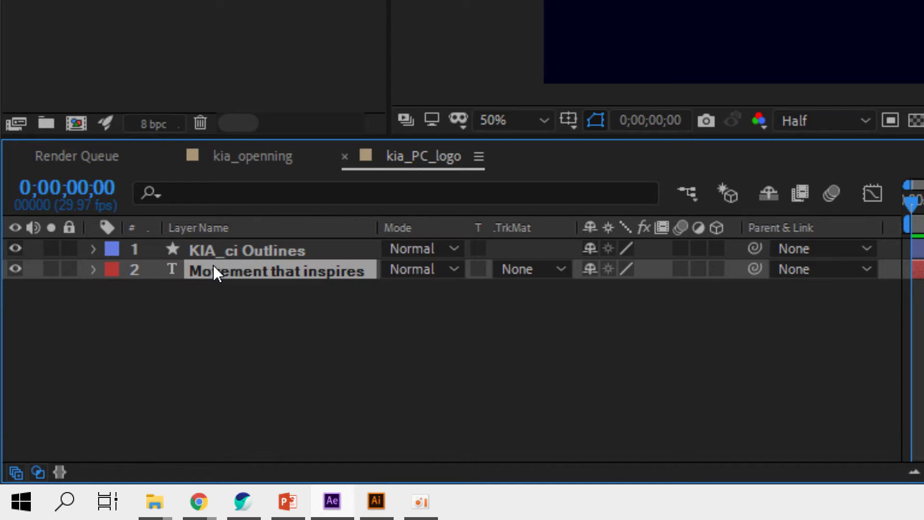
pyautogui.click(260, 159)
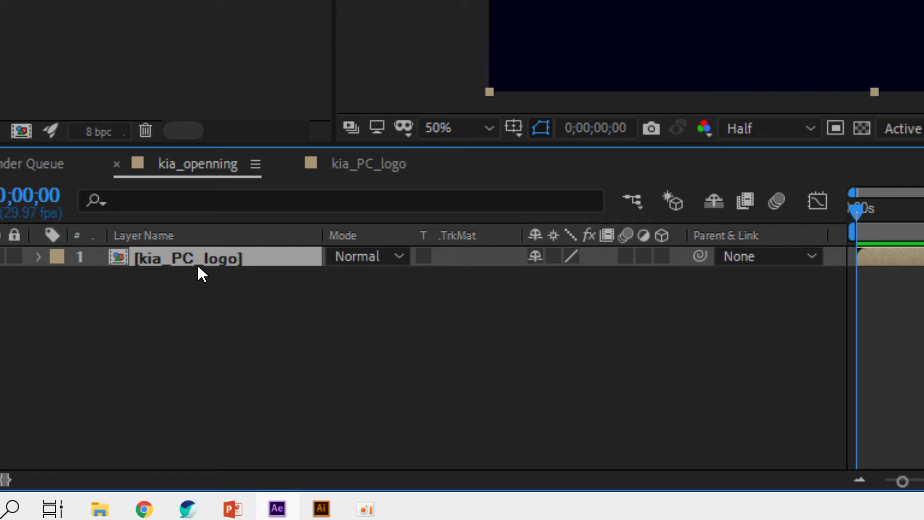
pyautogui.hotkey('ctrl', 'd')
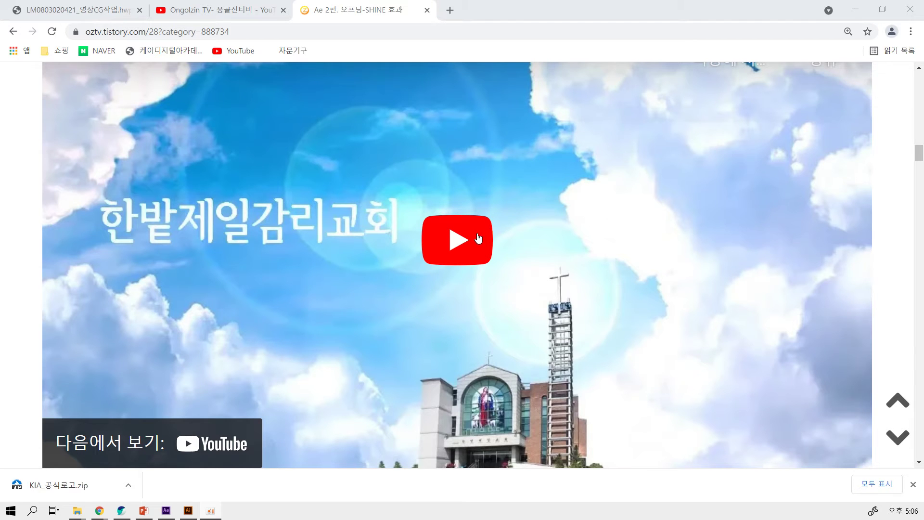
# Play and pause the reference SHINE tutorial video, closing the more-videos overlay.
pyautogui.click(456, 243)
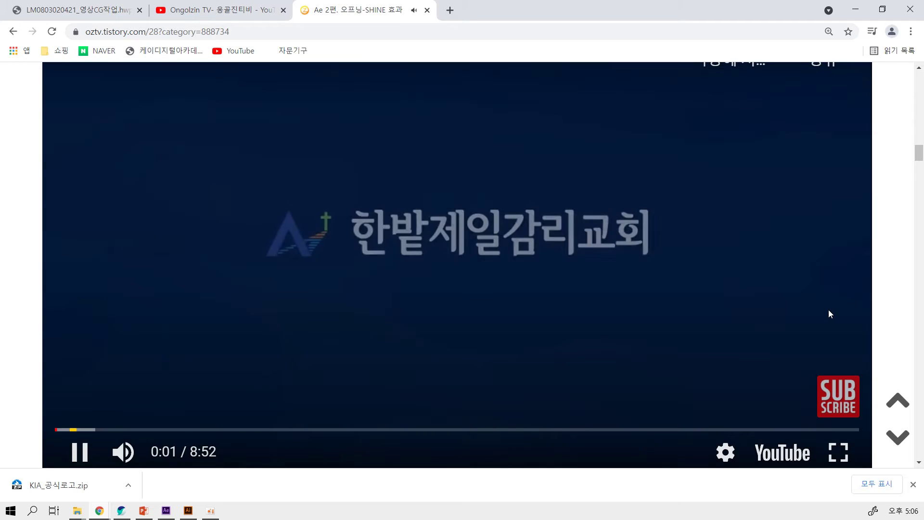
pyautogui.click(829, 311)
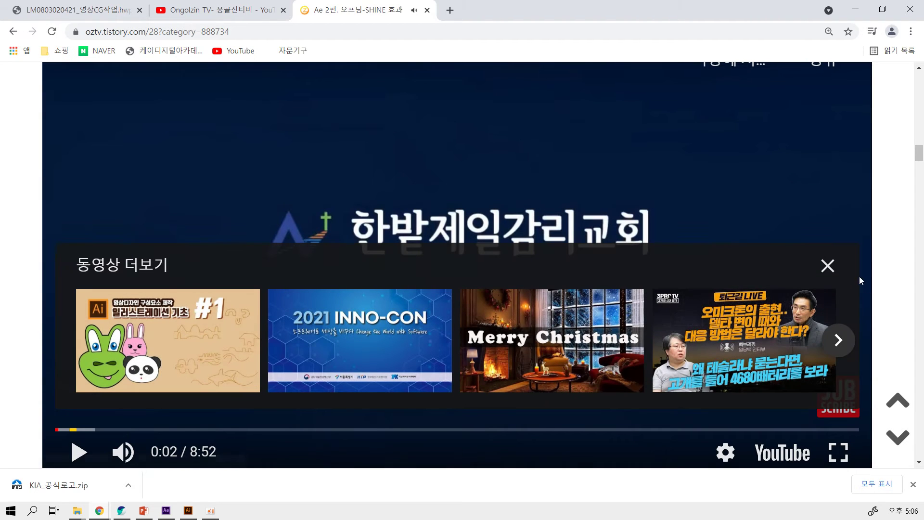
pyautogui.click(828, 266)
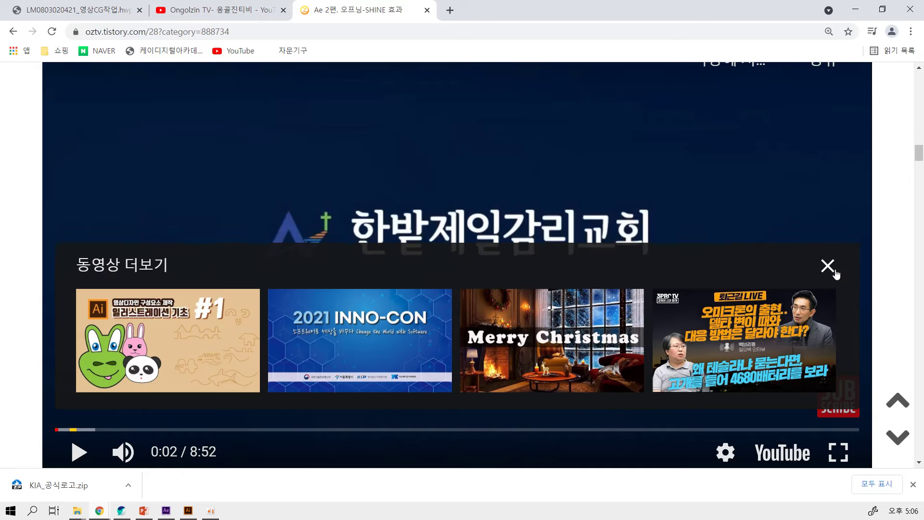
pyautogui.click(835, 269)
pyautogui.click(827, 265)
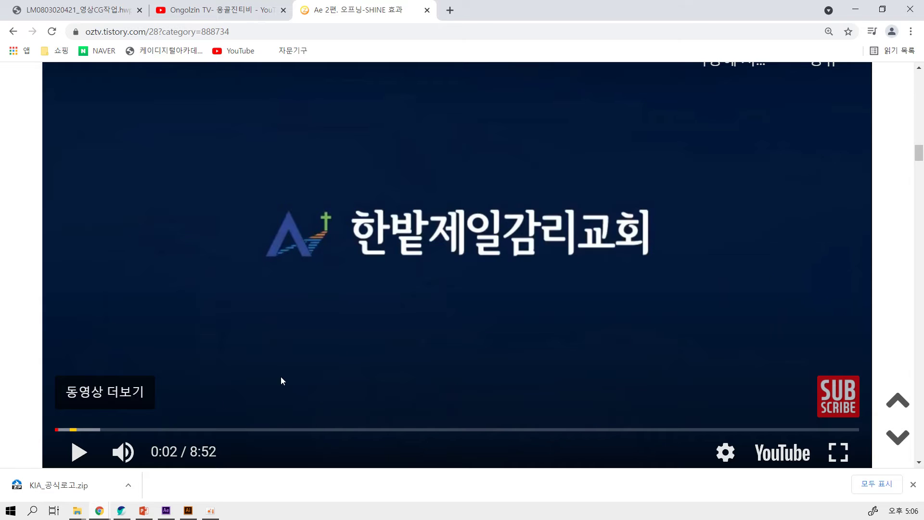
pyautogui.click(79, 452)
pyautogui.click(79, 452)
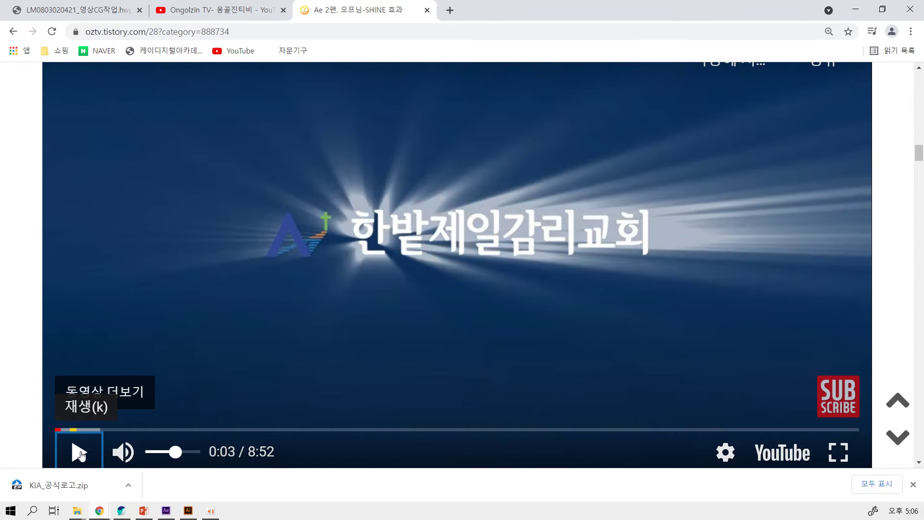
# Scroll to and highlight the CC Radial Fast Blur heading, then return to After Effects.
pyautogui.scroll(-4, 197, 382)
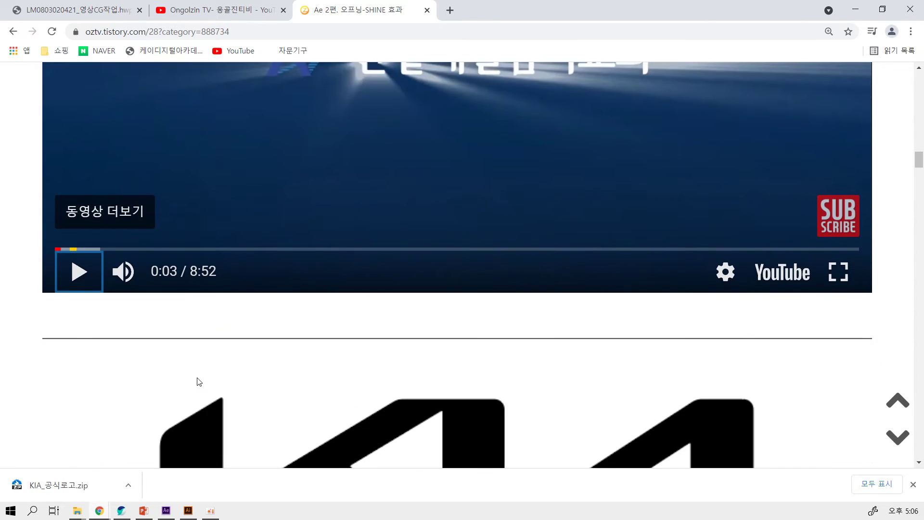
pyautogui.scroll(7, 199, 373)
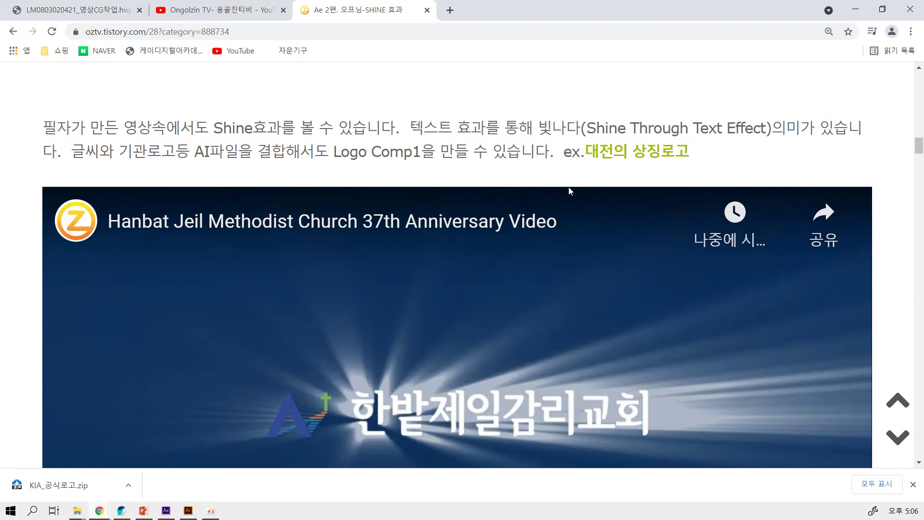
pyautogui.scroll(-5, 530, 385)
pyautogui.scroll(-8, 525, 403)
pyautogui.scroll(-4, 527, 419)
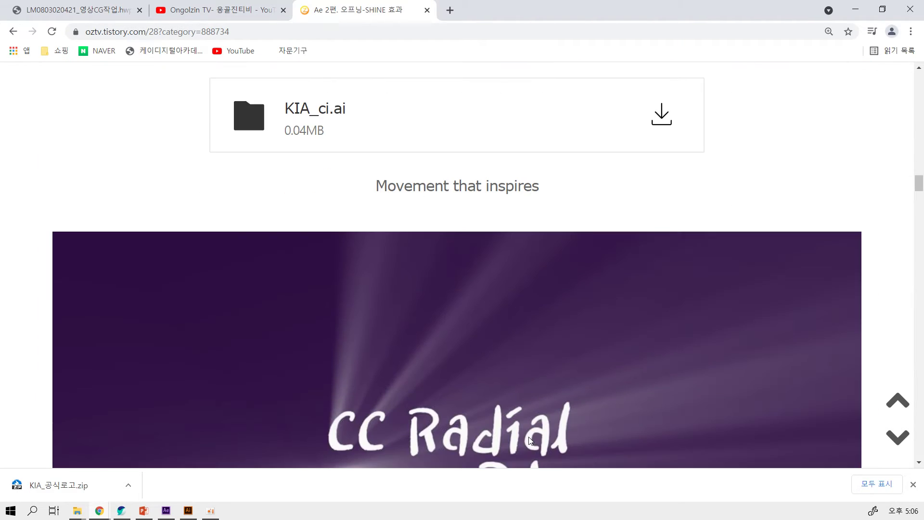
pyautogui.scroll(-6, 529, 440)
pyautogui.scroll(3, 460, 250)
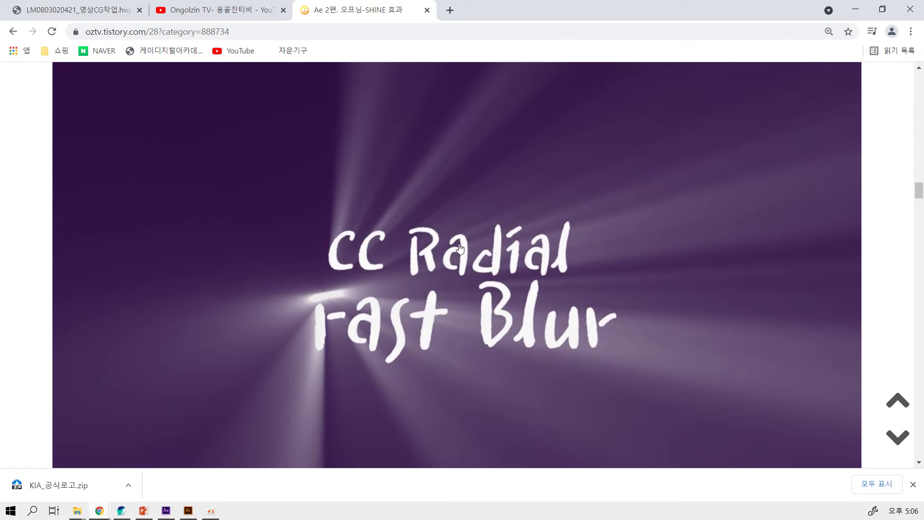
pyautogui.scroll(-4, 518, 297)
pyautogui.scroll(-1, 518, 297)
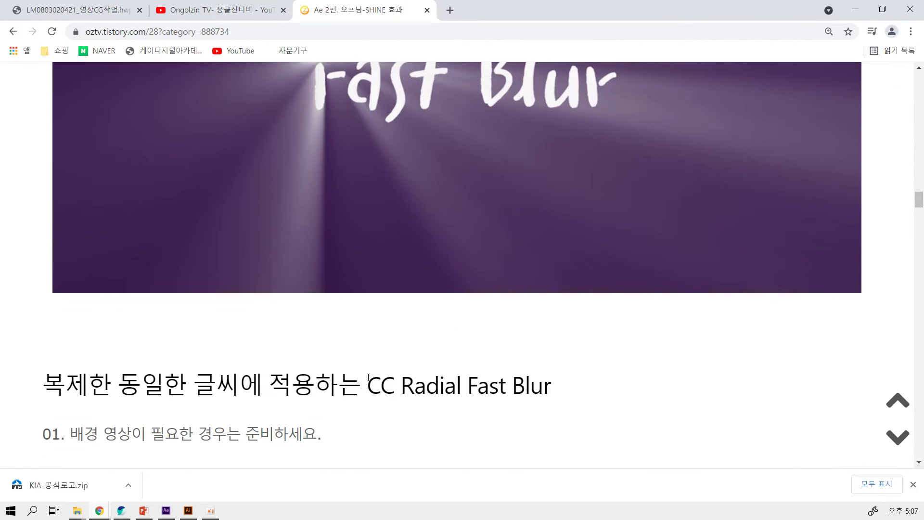
pyautogui.moveTo(367, 385); pyautogui.dragTo(554, 381)
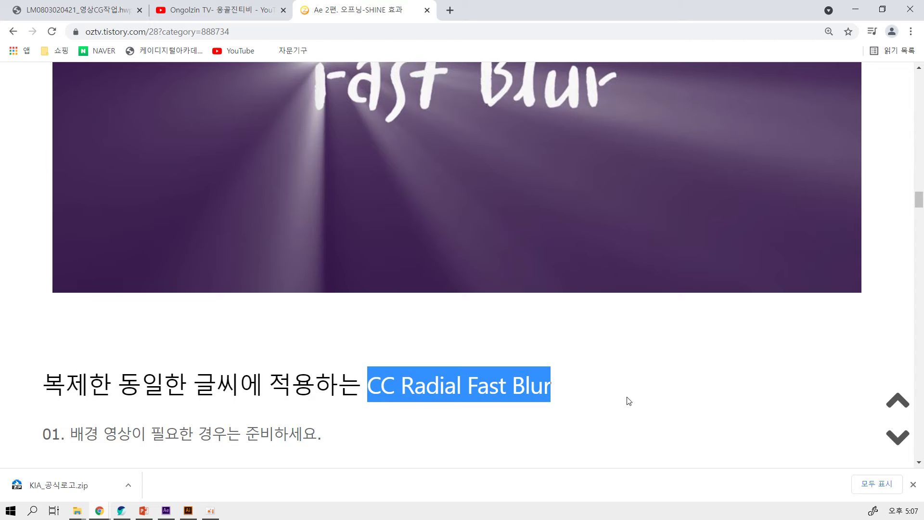
pyautogui.moveTo(172, 512)
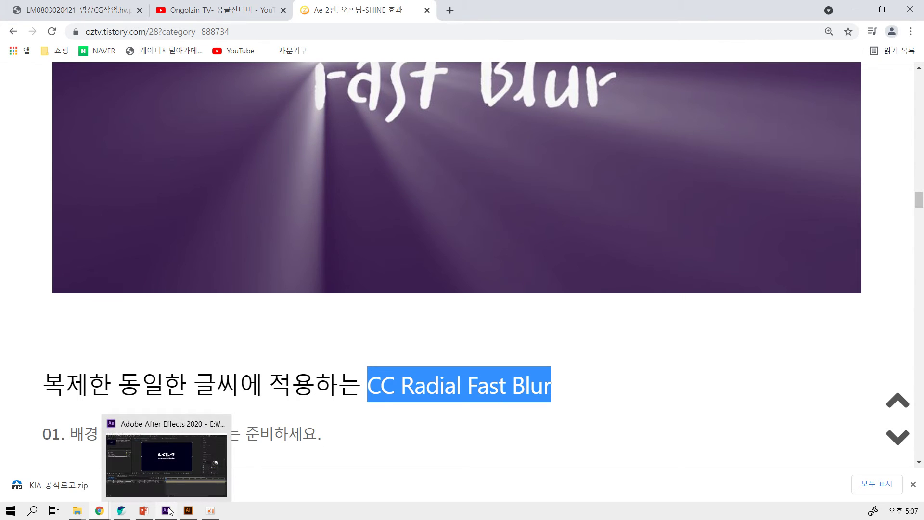
pyautogui.click(184, 472)
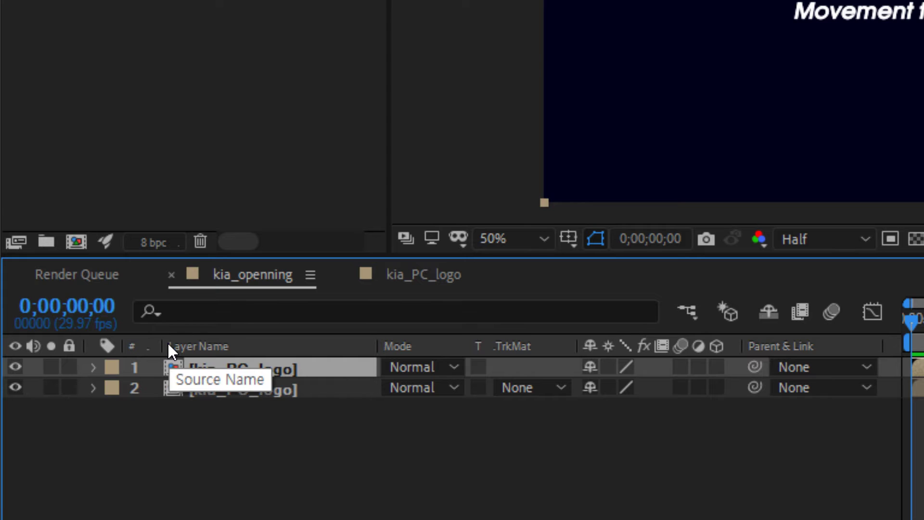
# Move the top kia_PC_logo layer so it starts at 0;00;02;00 instead of zero.
pyautogui.click(90, 308)
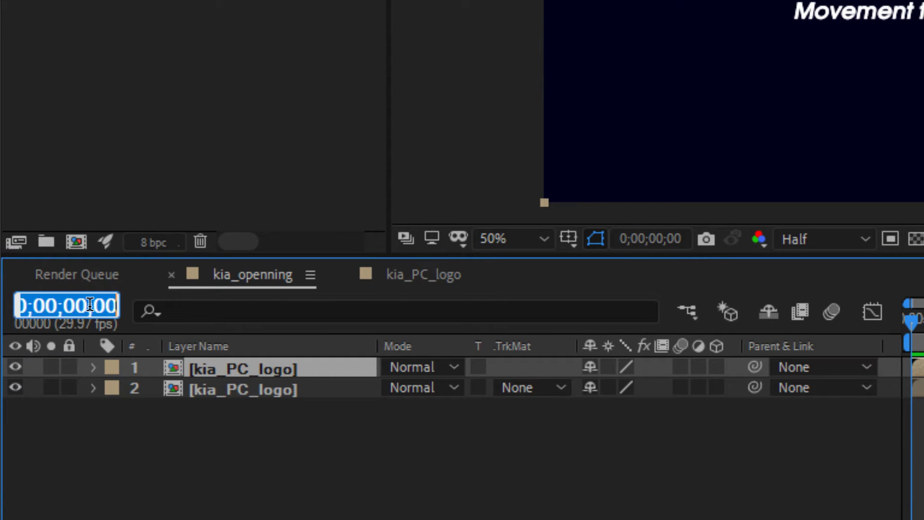
pyautogui.write('20')
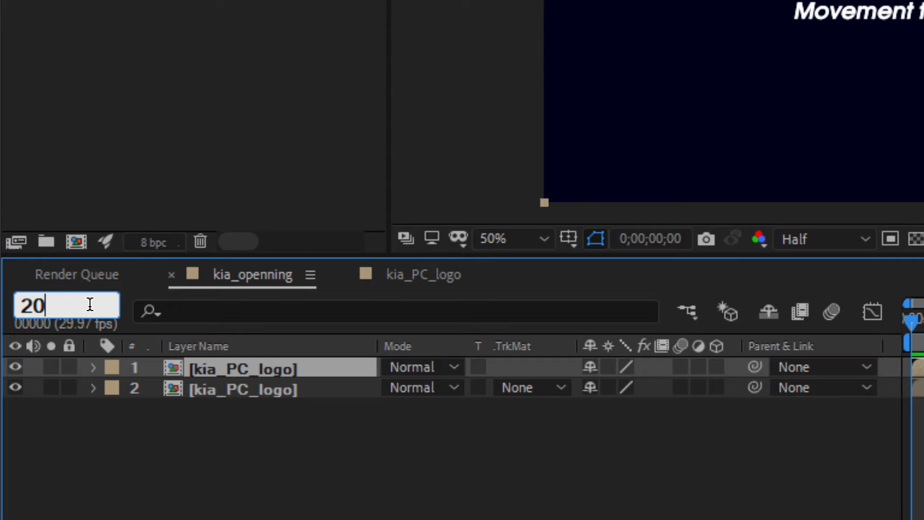
pyautogui.press('BackSpace')
pyautogui.write('.0')
pyautogui.press('Return')
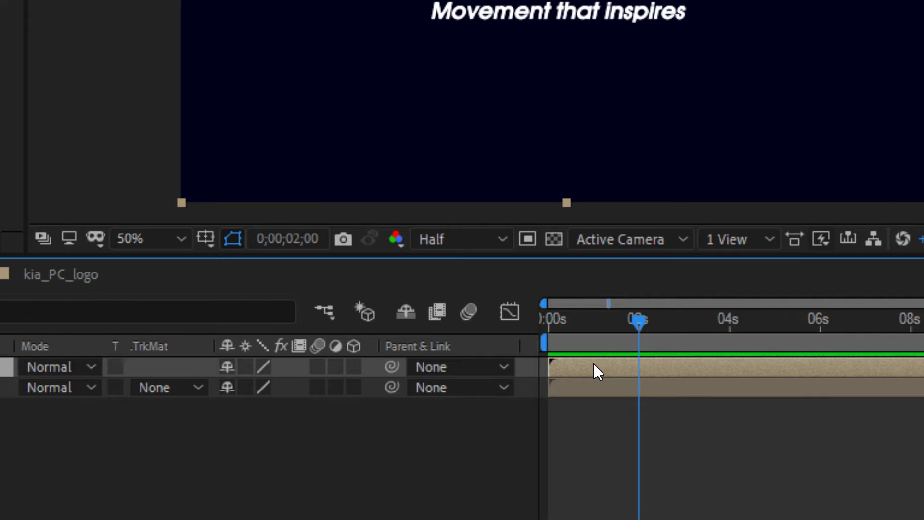
pyautogui.moveTo(594, 365)
pyautogui.mouseDown()
pyautogui.moveTo(683, 362)
pyautogui.moveTo(668, 364)
pyautogui.mouseUp()
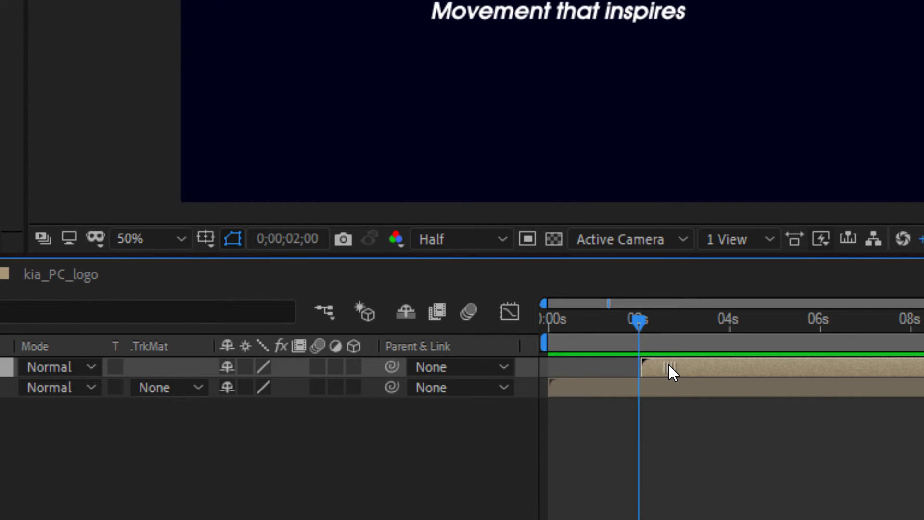
pyautogui.click(663, 388)
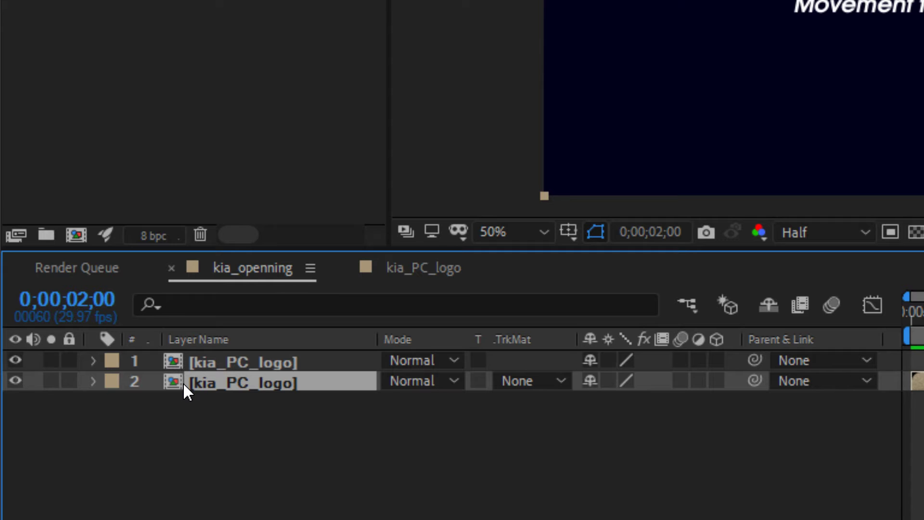
# Keyframe the lower logo's Opacity from 0% at the start to 100% at 2 seconds.
pyautogui.press('t')
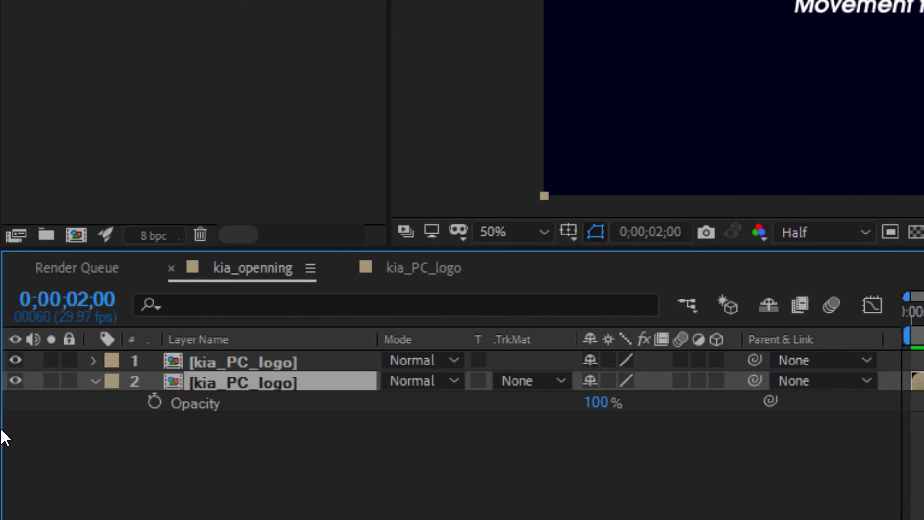
pyautogui.click(153, 403)
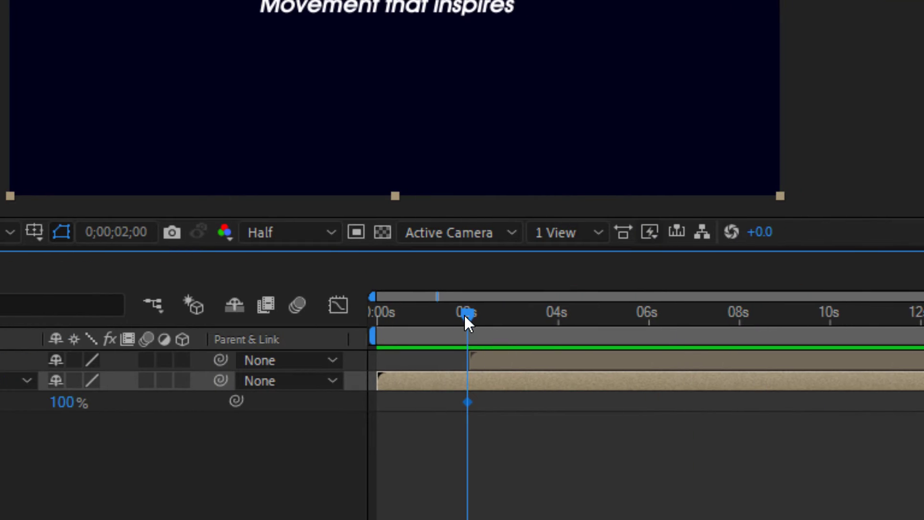
pyautogui.moveTo(465, 313); pyautogui.dragTo(386, 325)
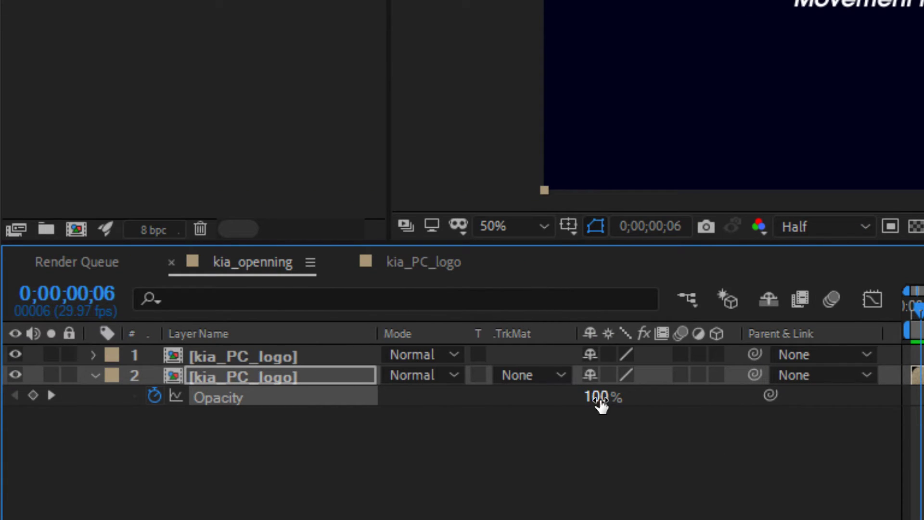
pyautogui.click(599, 399)
pyautogui.write('0')
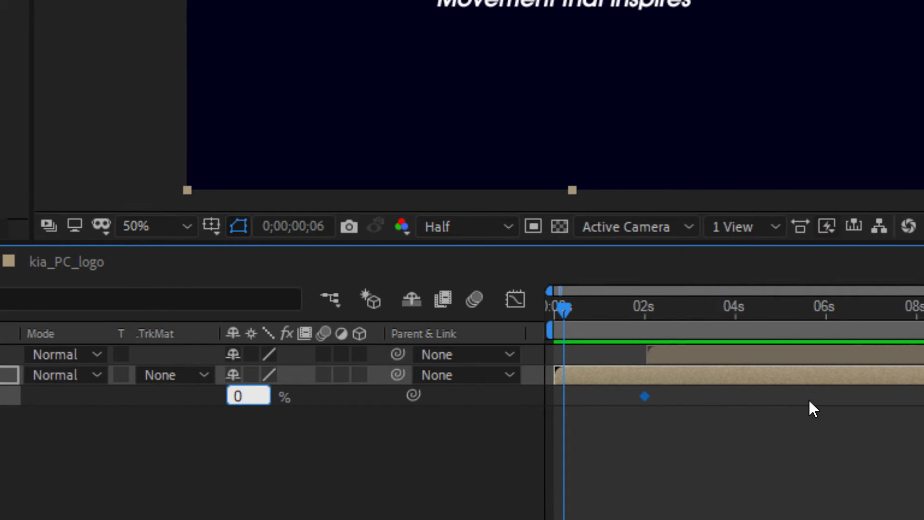
pyautogui.press('Return')
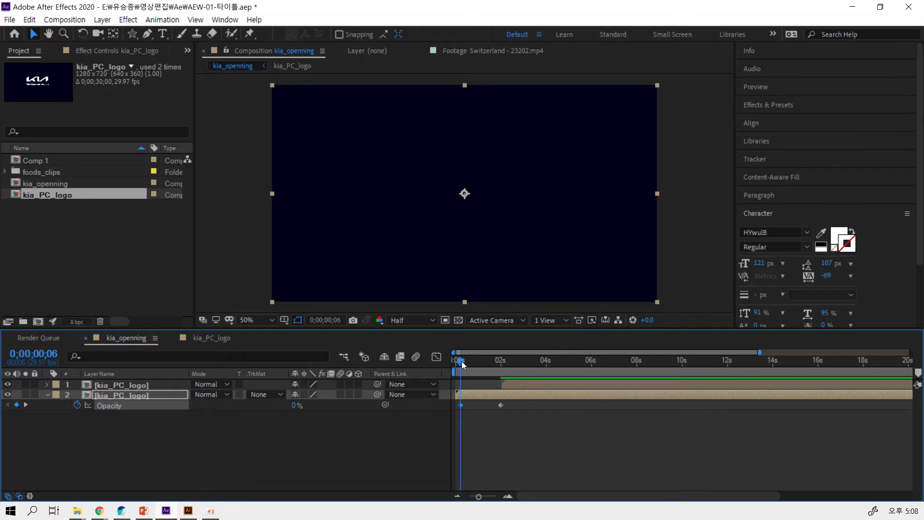
pyautogui.moveTo(461, 361); pyautogui.dragTo(519, 355)
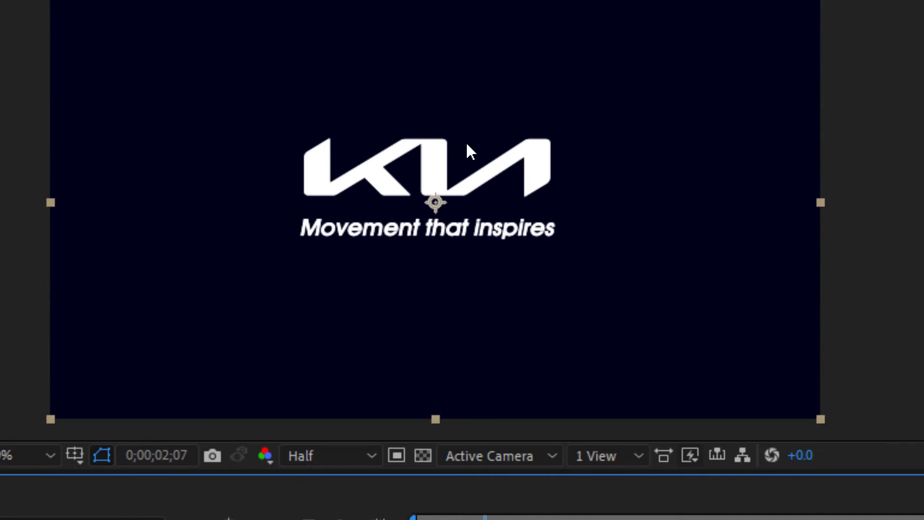
# Lock the lower logo layer and select the top logo layer.
pyautogui.moveTo(467, 149); pyautogui.dragTo(599, 216)
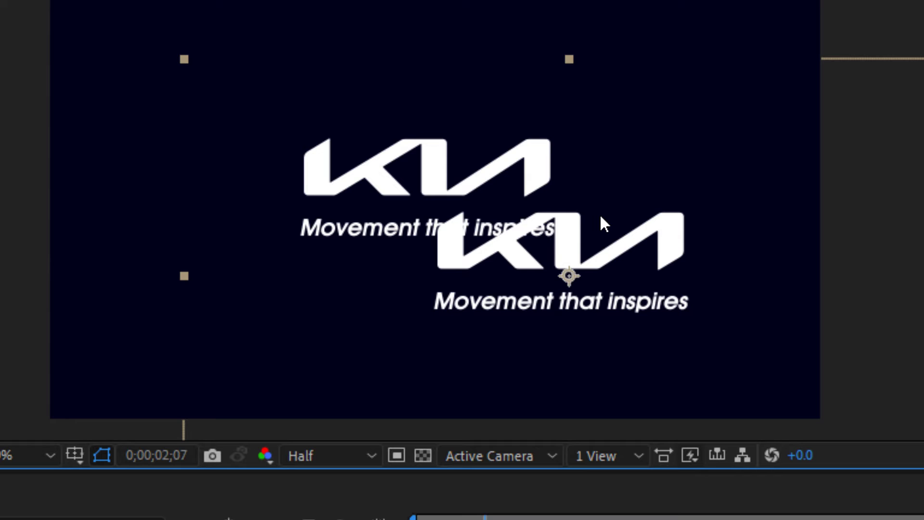
pyautogui.hotkey('ctrl', 'z')
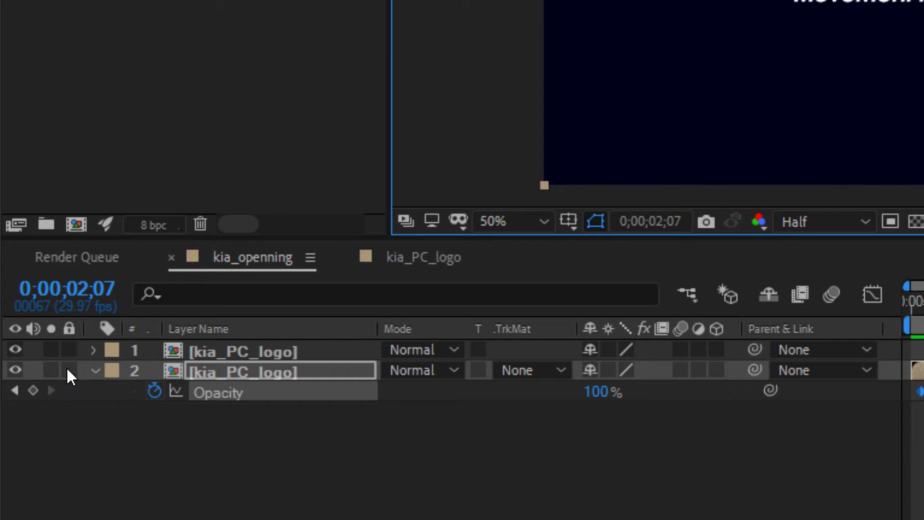
pyautogui.click(69, 370)
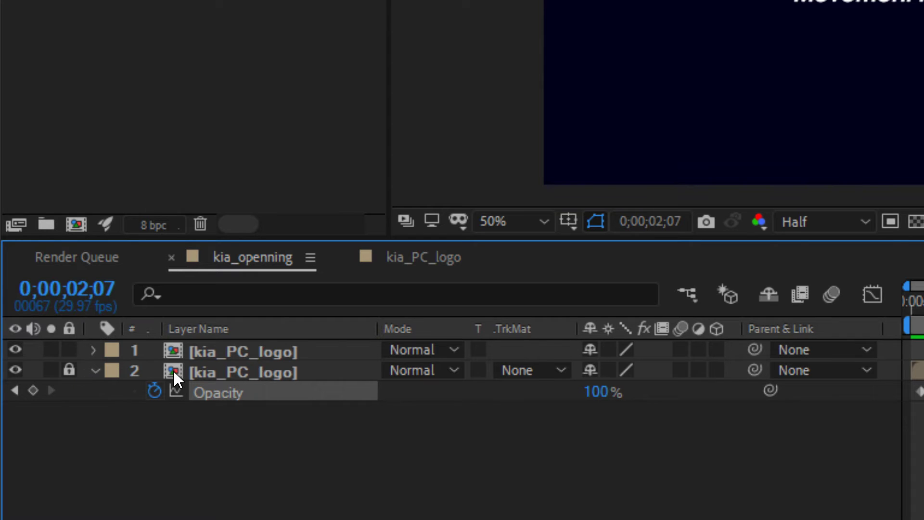
pyautogui.click(240, 352)
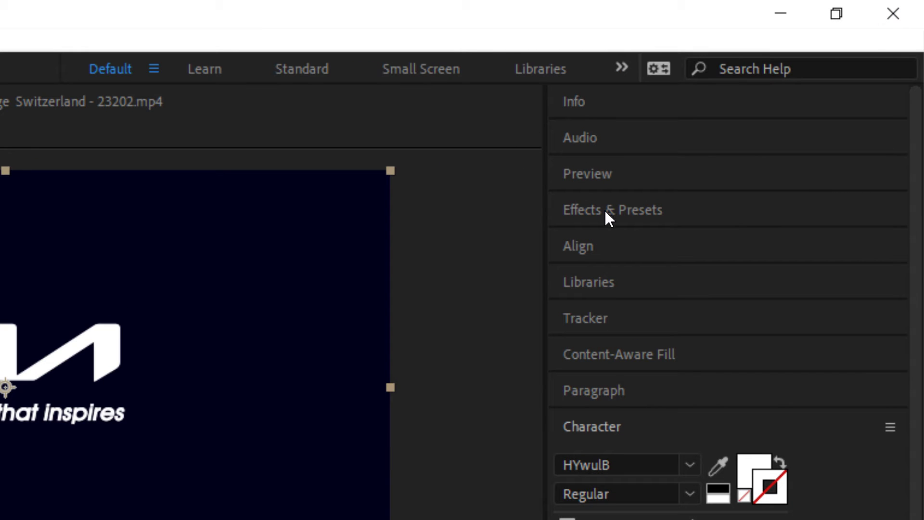
# Search Effects & Presets for 'cc r' and apply CC Radial Fast Blur to the top logo layer.
pyautogui.click(606, 215)
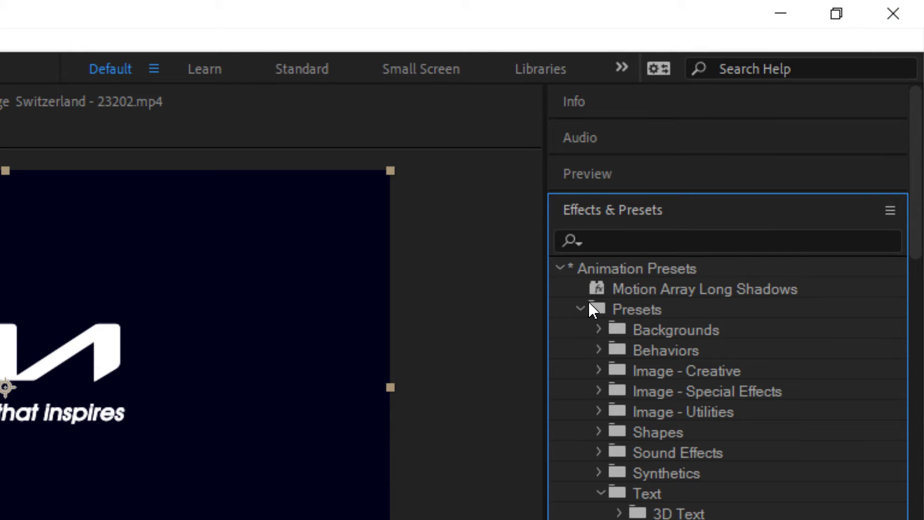
pyautogui.click(558, 267)
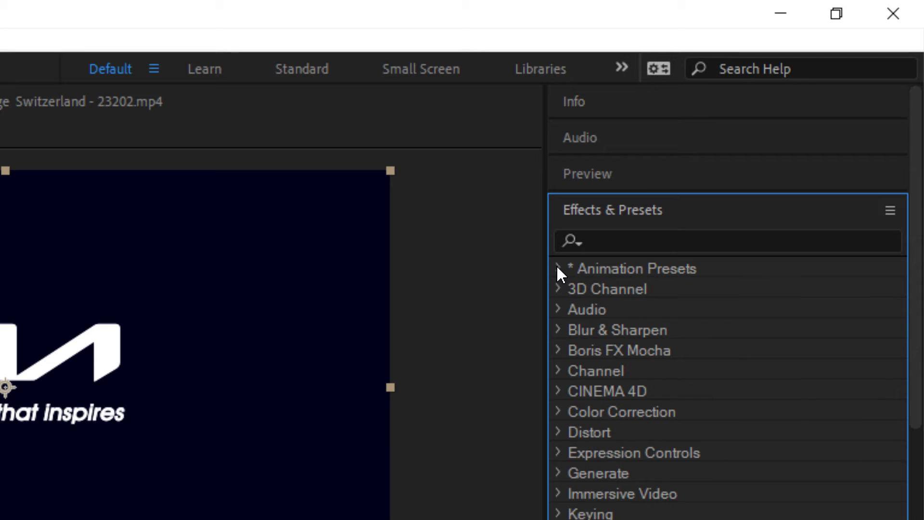
pyautogui.click(603, 242)
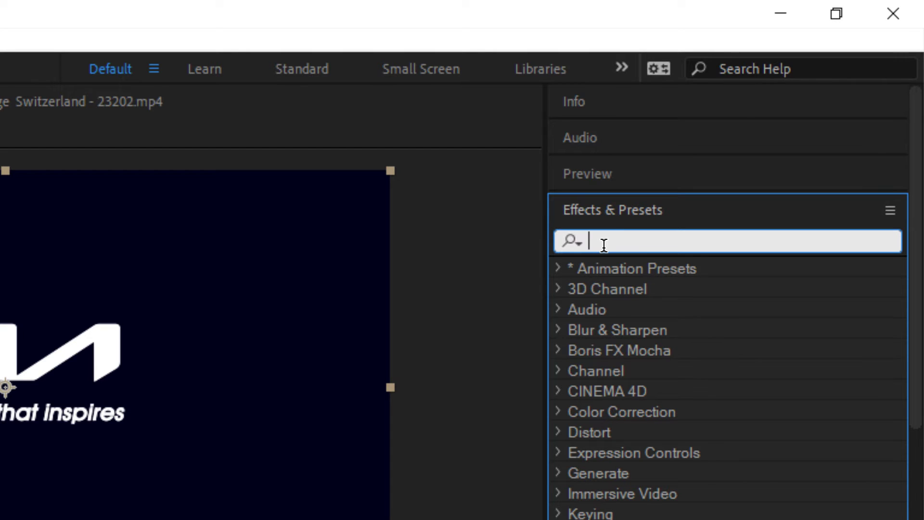
pyautogui.write('cc r')
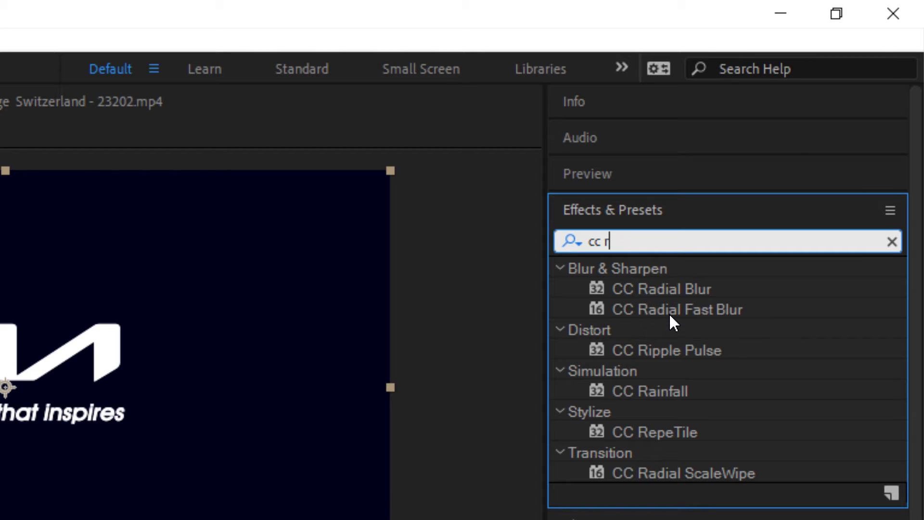
pyautogui.click(673, 302)
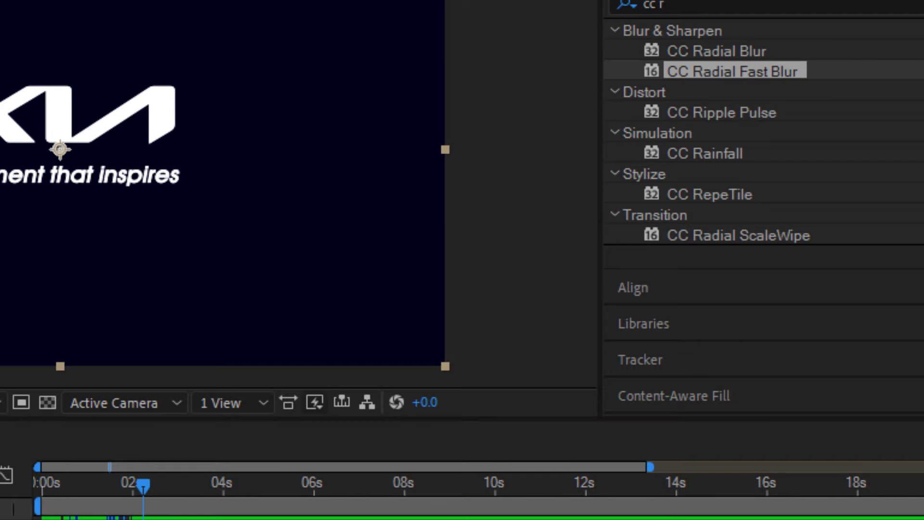
pyautogui.doubleClick(664, 71)
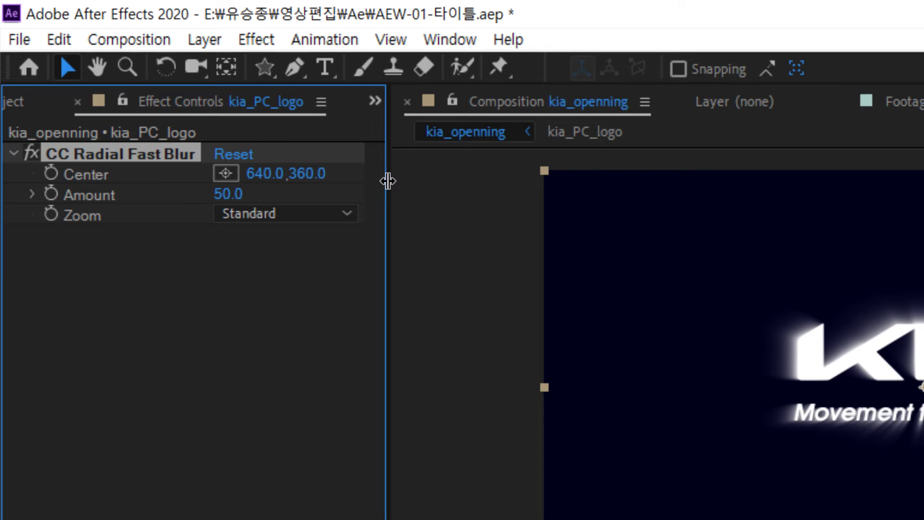
# Expand the top logo's CC Radial Fast Blur in the timeline to show Center, Amount and Zoom.
pyautogui.moveTo(387, 181); pyautogui.dragTo(455, 182)
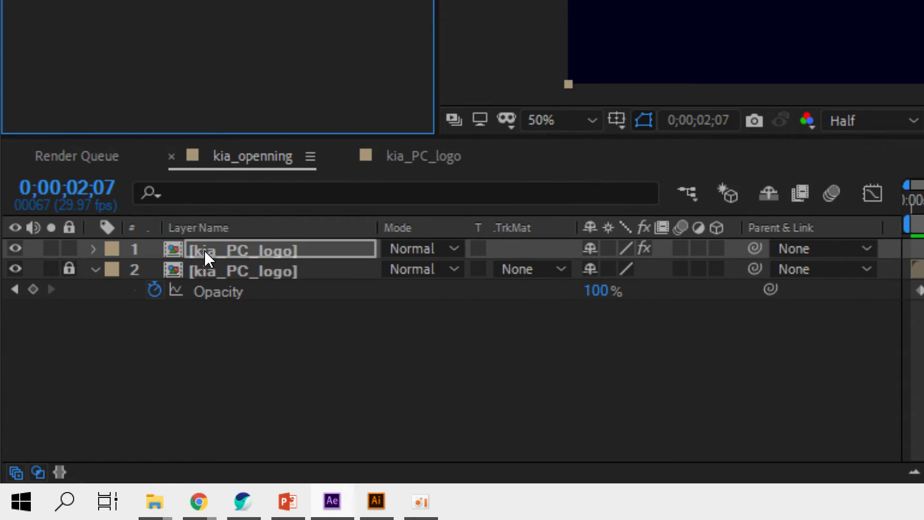
pyautogui.click(213, 247)
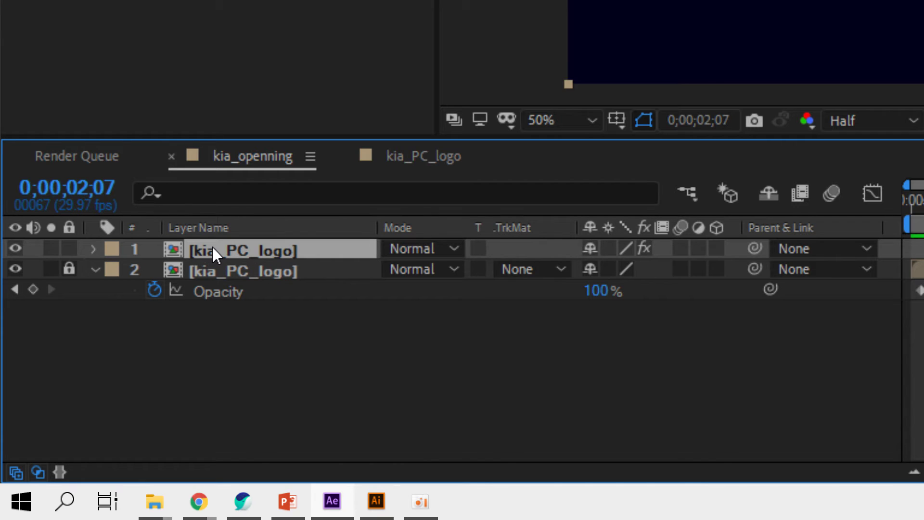
pyautogui.click(94, 249)
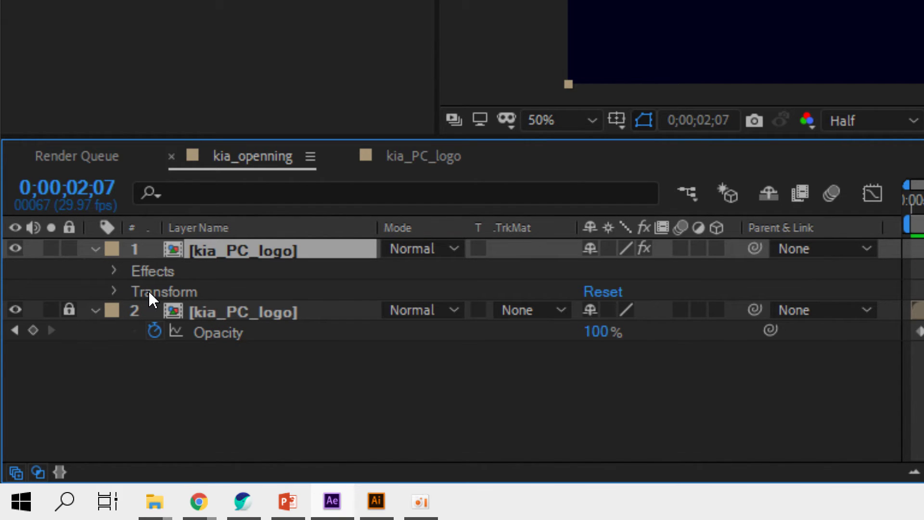
pyautogui.click(155, 272)
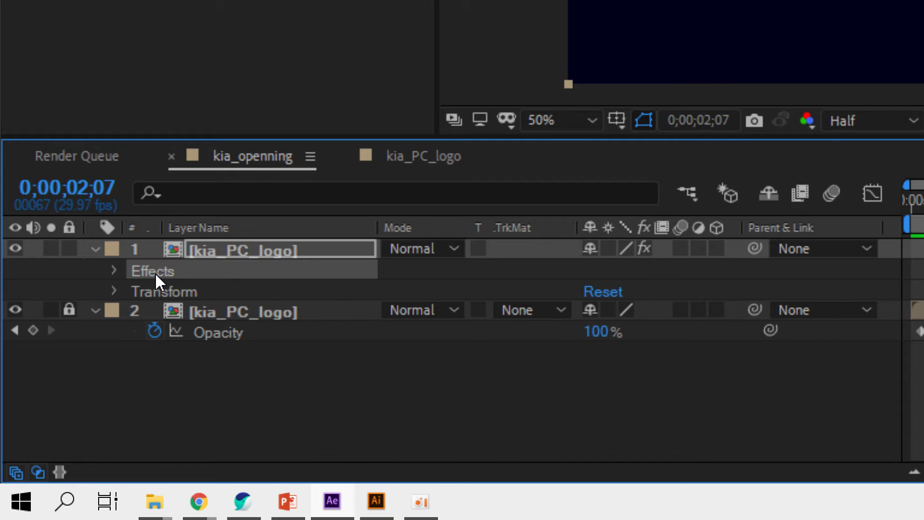
pyautogui.click(116, 270)
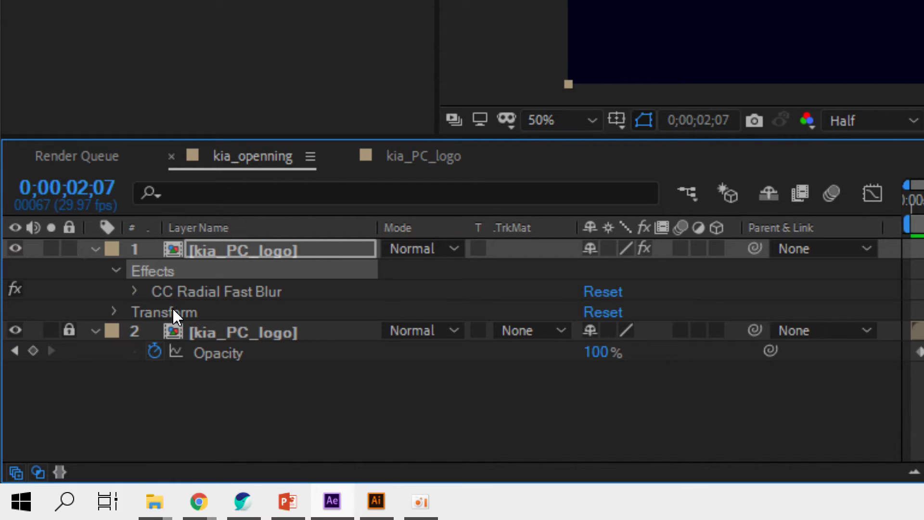
pyautogui.click(187, 291)
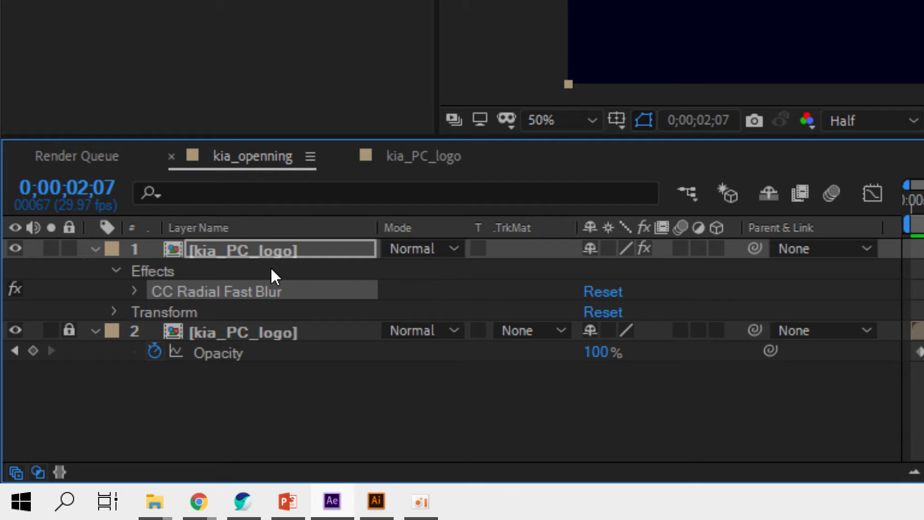
pyautogui.click(132, 290)
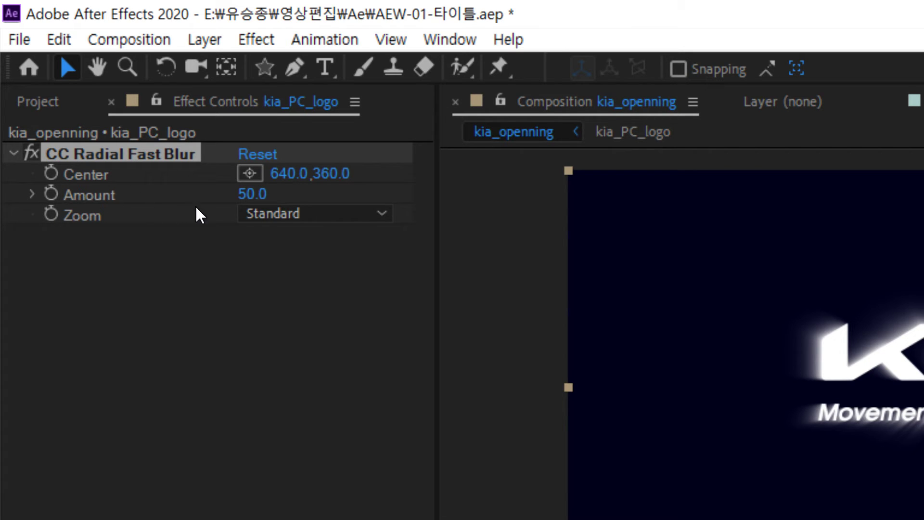
# Raise the radial blur Amount to 83 and pick a blur centre on the KIA logo.
pyautogui.click(241, 190)
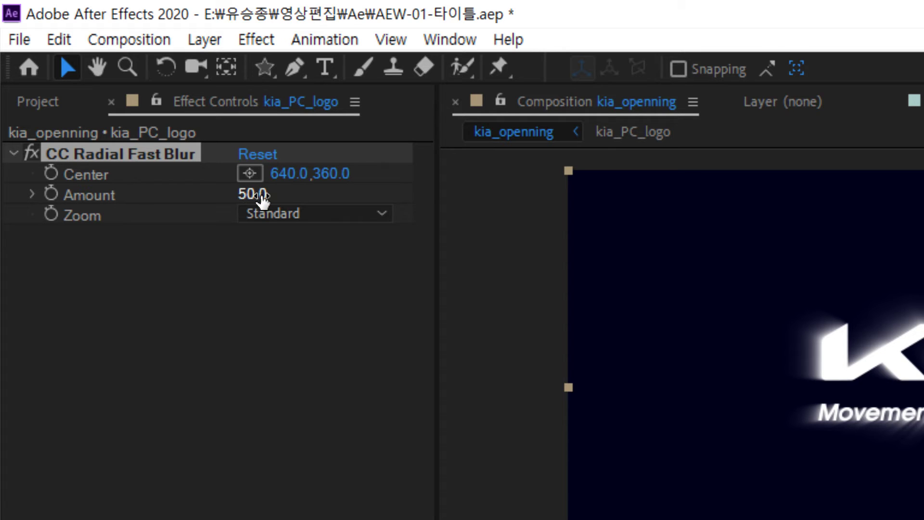
pyautogui.moveTo(249, 194); pyautogui.dragTo(288, 193)
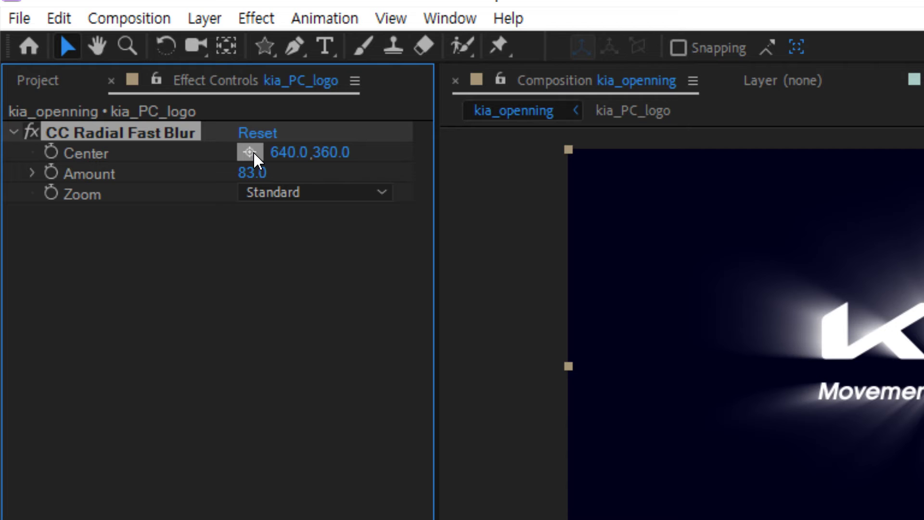
pyautogui.click(254, 154)
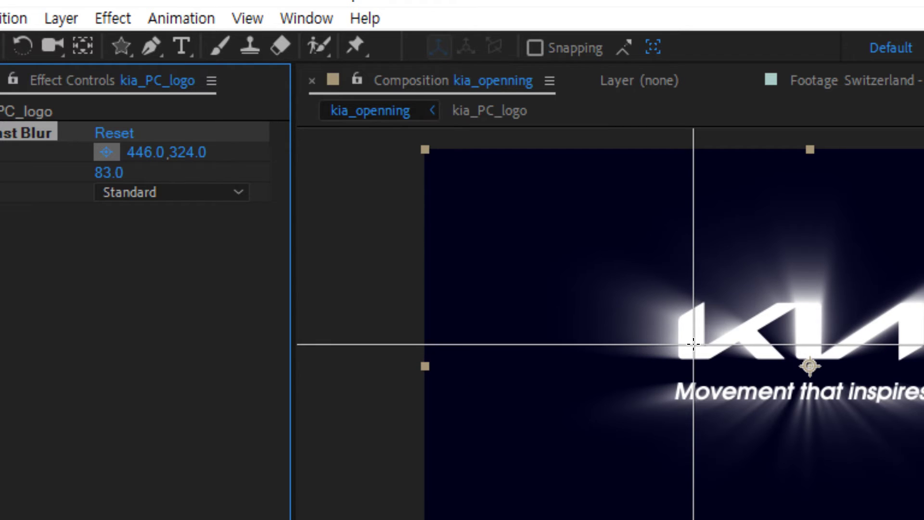
pyautogui.click(693, 343)
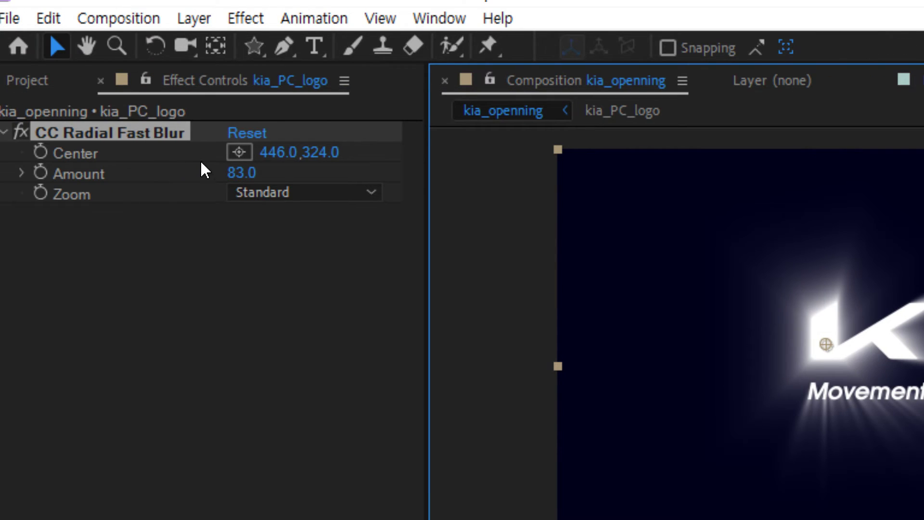
# Re-pick the blur centre until it sits at the logo's left edge, about 438,324.
pyautogui.click(239, 152)
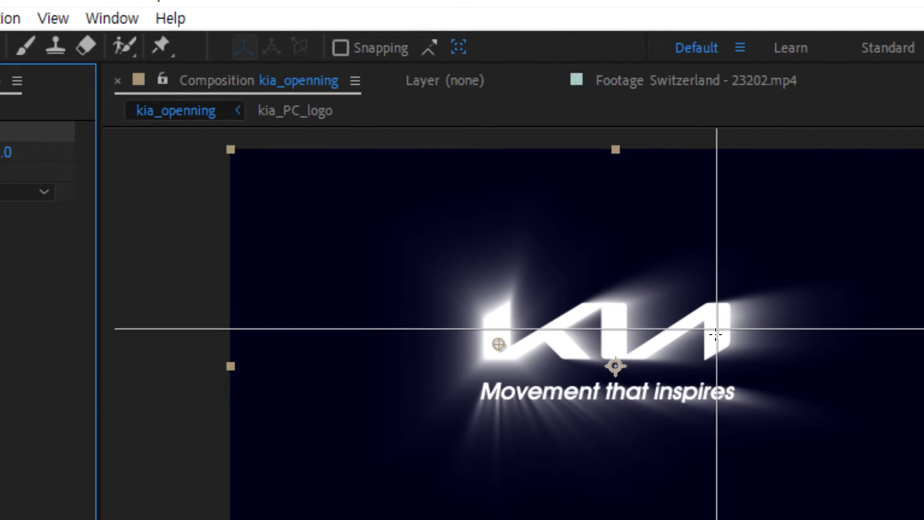
pyautogui.click(811, 382)
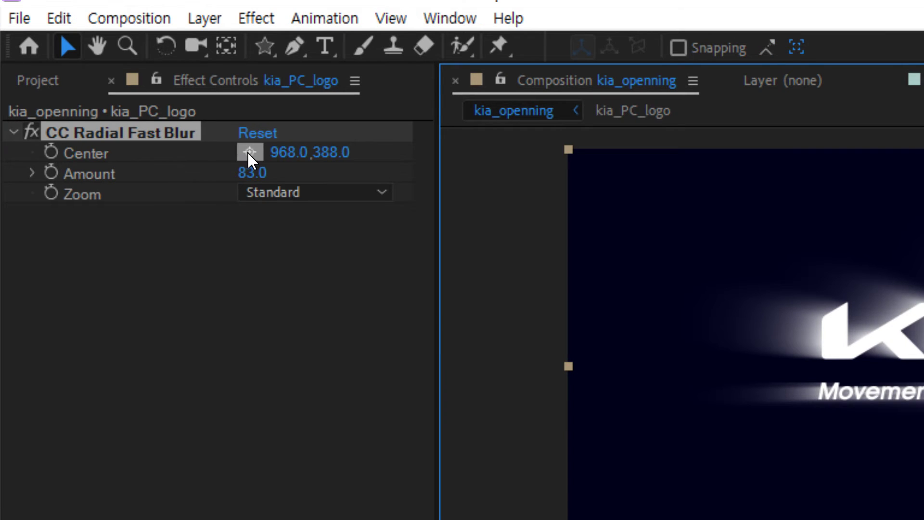
pyautogui.click(249, 152)
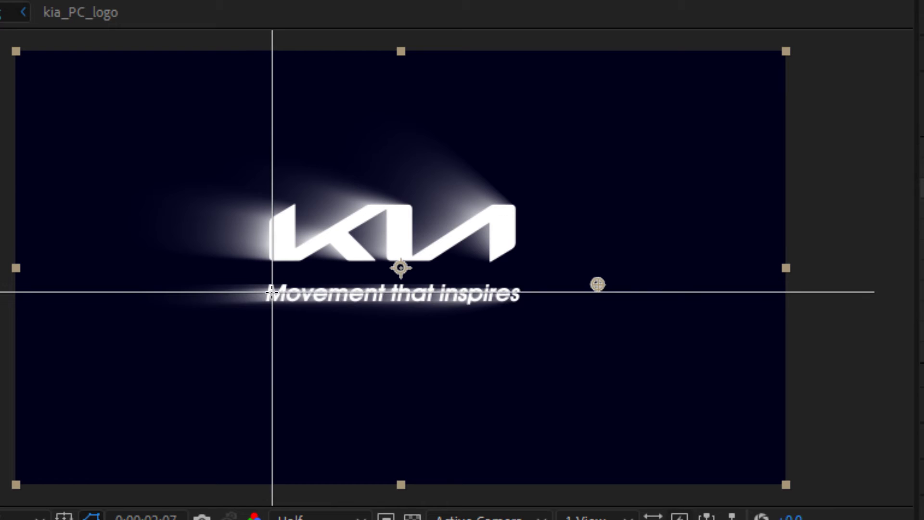
pyautogui.click(272, 292)
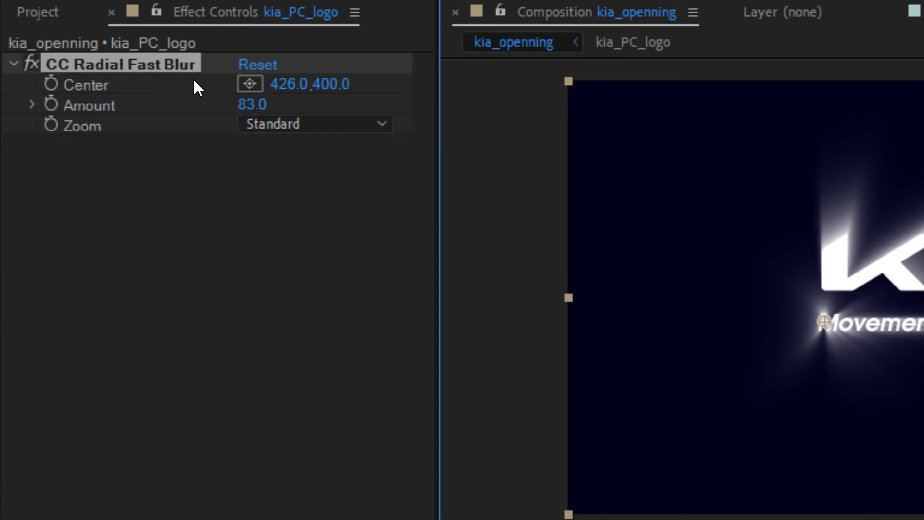
pyautogui.click(250, 84)
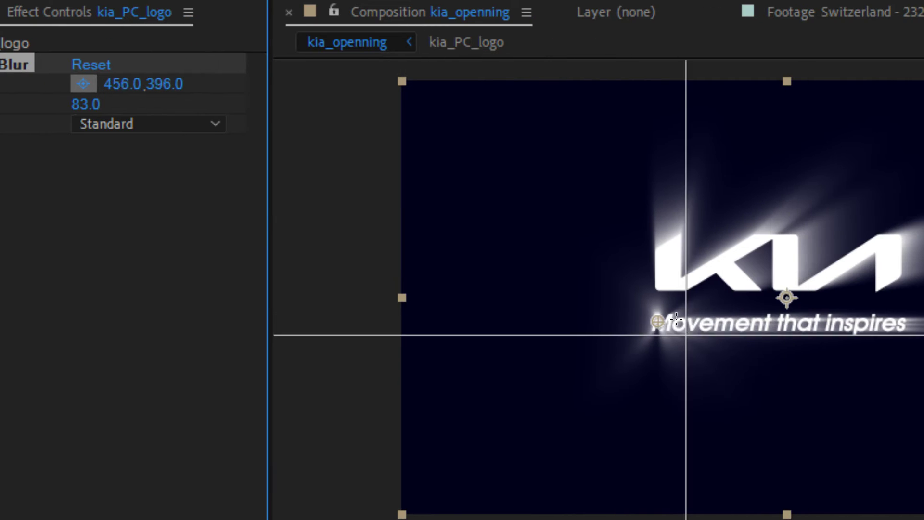
pyautogui.click(665, 275)
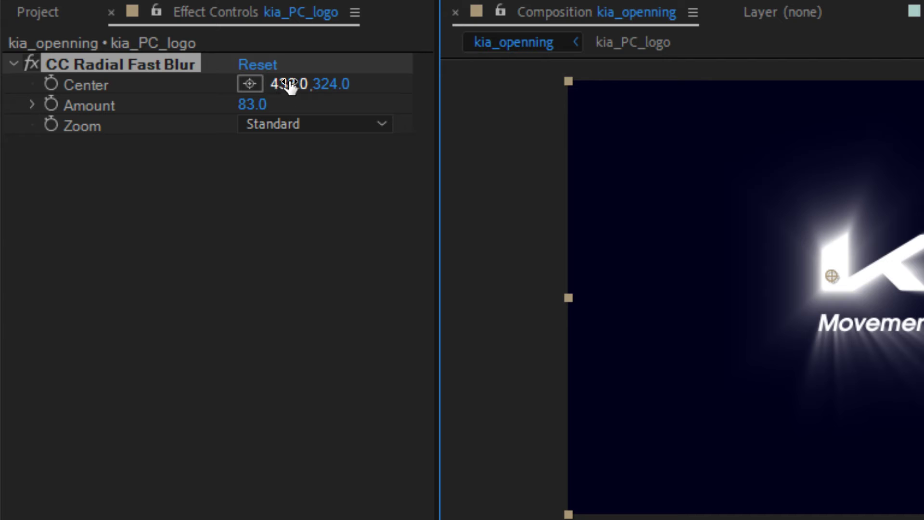
# Adjust the blur Center onto the logo's left edge at 441.0,310.0.
pyautogui.moveTo(288, 83); pyautogui.dragTo(377, 67)
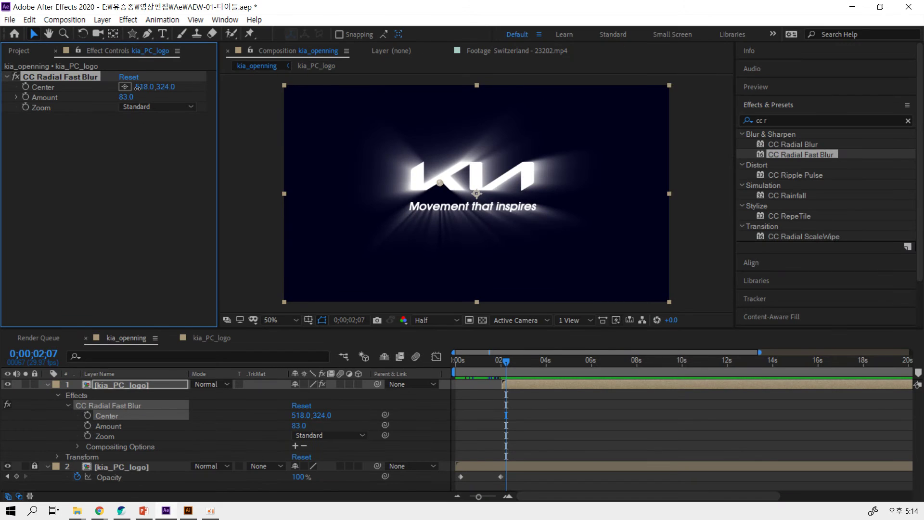
pyautogui.moveTo(190, 85); pyautogui.dragTo(301, 81)
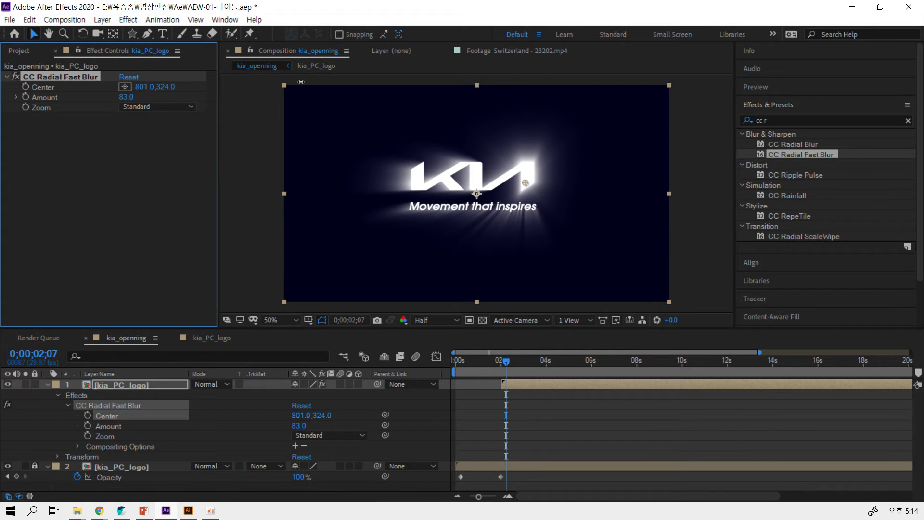
pyautogui.moveTo(301, 82); pyautogui.dragTo(118, 98)
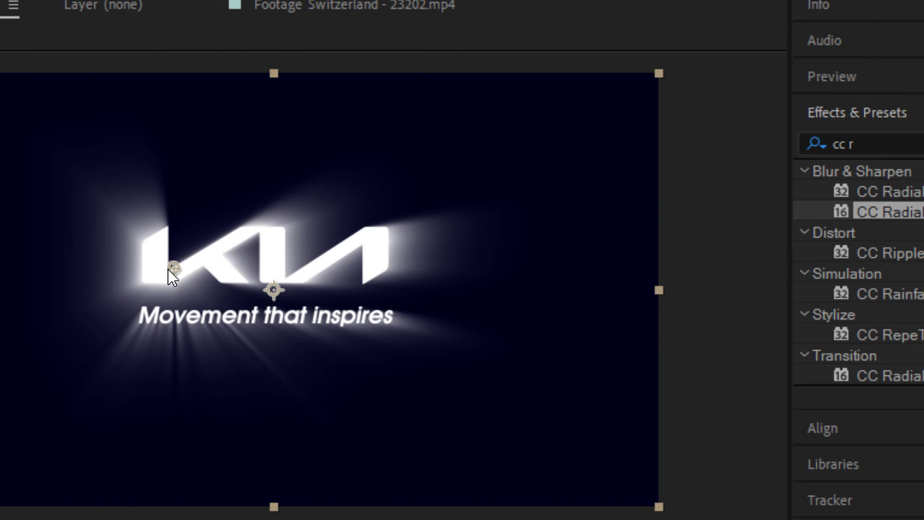
pyautogui.moveTo(172, 268); pyautogui.dragTo(390, 264)
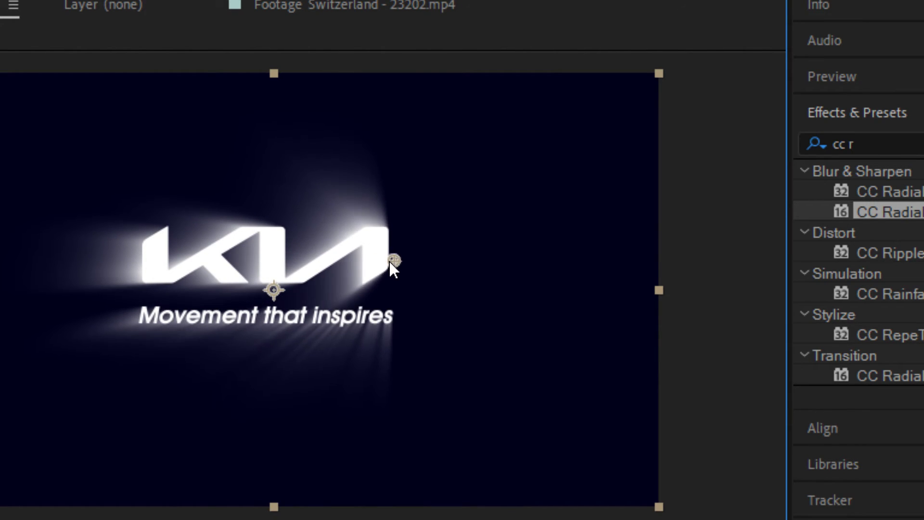
pyautogui.moveTo(389, 263)
pyautogui.mouseDown()
pyautogui.moveTo(132, 260)
pyautogui.moveTo(151, 264)
pyautogui.mouseUp()
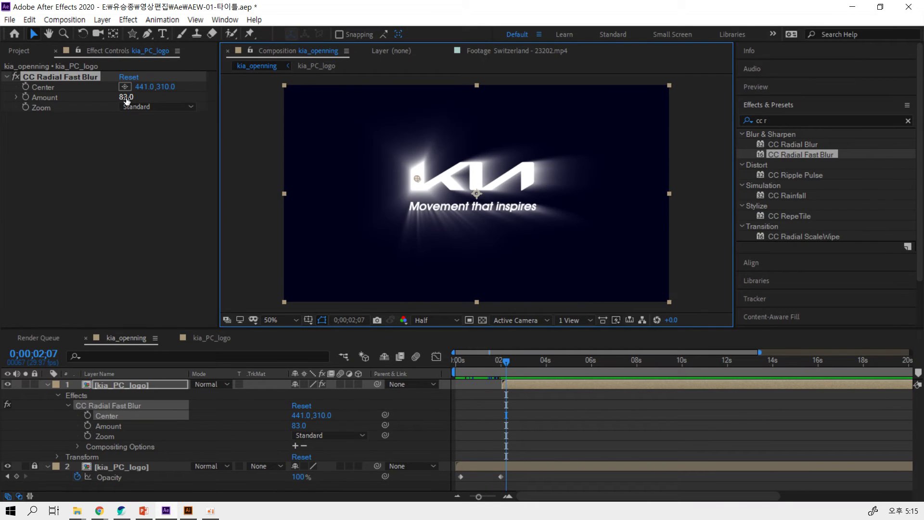
# Try different blur Amounts, then settle on an Amount of 80.0.
pyautogui.moveTo(127, 100)
pyautogui.mouseDown()
pyautogui.moveTo(175, 89)
pyautogui.moveTo(50, 96)
pyautogui.moveTo(297, 88)
pyautogui.mouseUp()
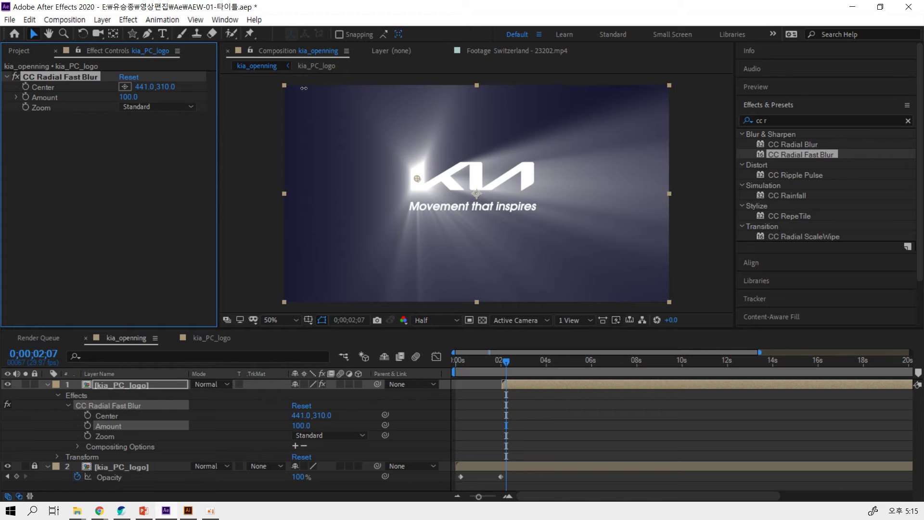
pyautogui.moveTo(303, 88)
pyautogui.mouseDown()
pyautogui.moveTo(279, 93)
pyautogui.moveTo(302, 94)
pyautogui.mouseUp()
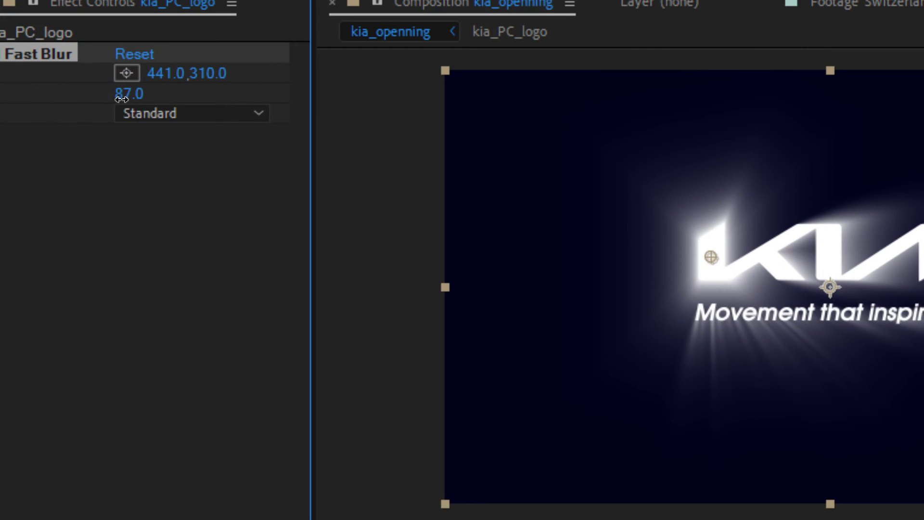
pyautogui.click(129, 95)
pyautogui.write('90')
pyautogui.press('Return')
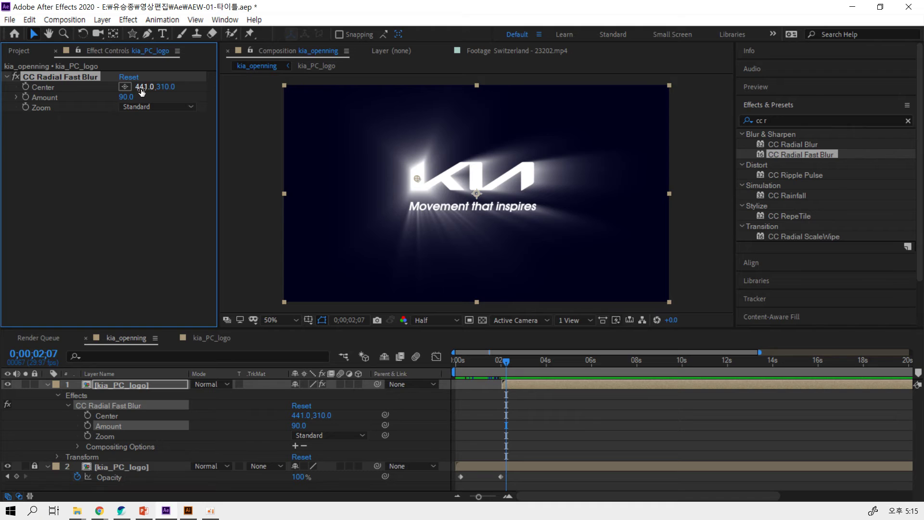
pyautogui.moveTo(125, 96); pyautogui.dragTo(131, 96)
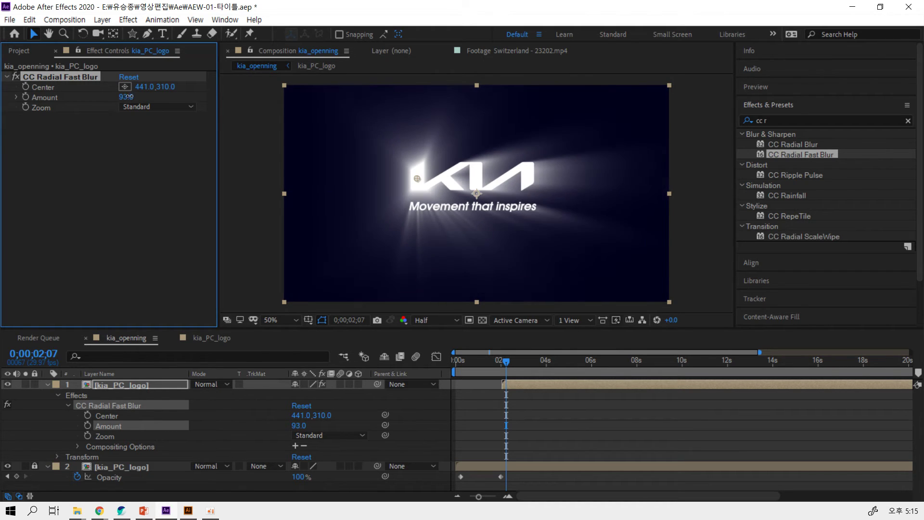
pyautogui.moveTo(131, 97); pyautogui.dragTo(124, 98)
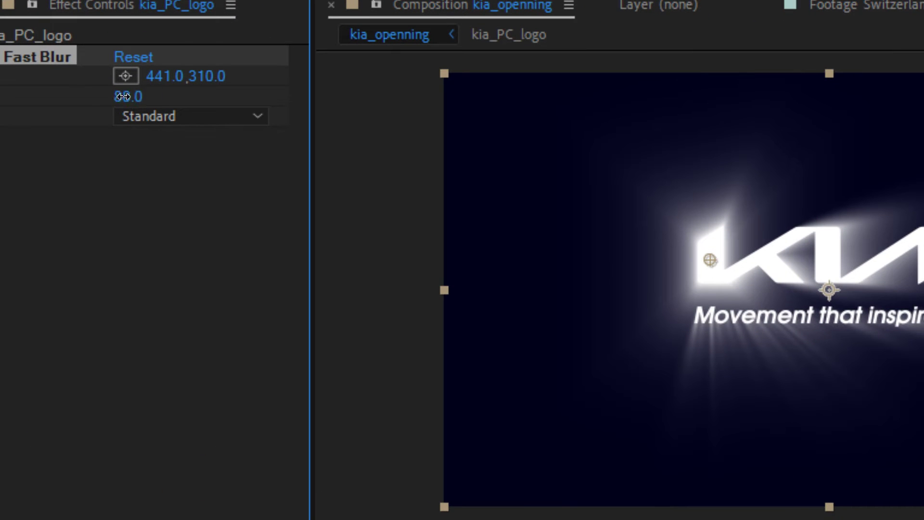
pyautogui.click(126, 98)
pyautogui.write('80')
pyautogui.press('Return')
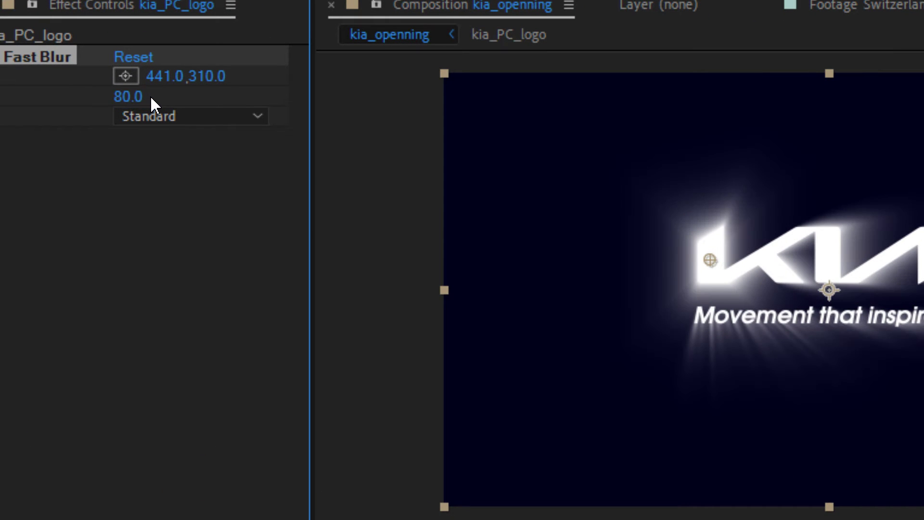
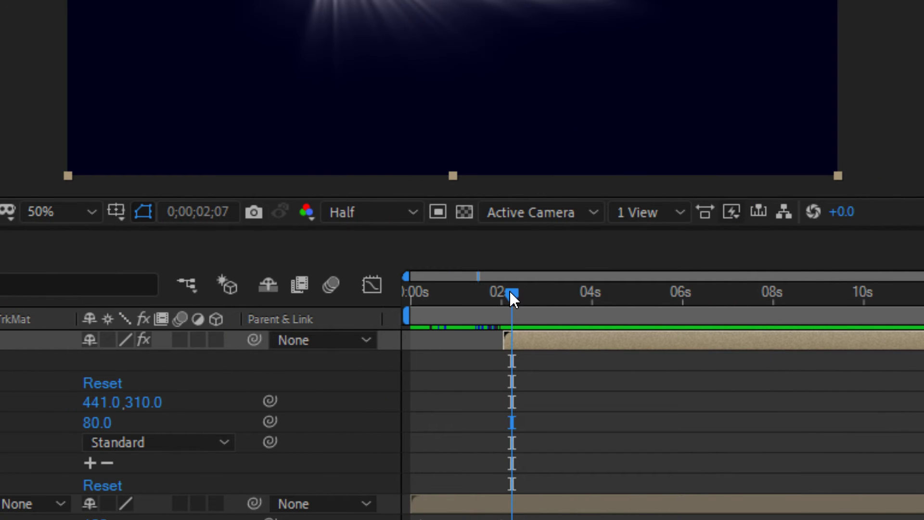
# Place the current time at about 3 seconds (3;01), with the timeline zoomed in around it.
pyautogui.moveTo(509, 288); pyautogui.dragTo(546, 295)
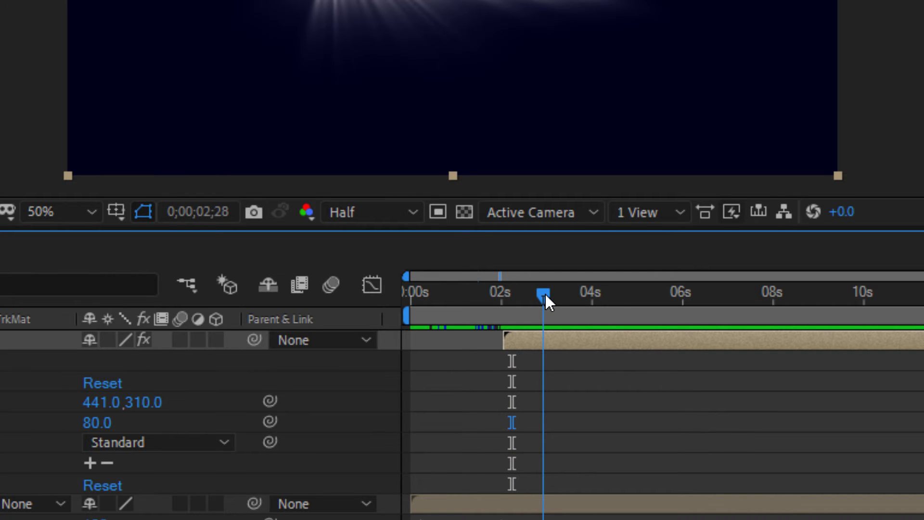
pyautogui.press('pageup')
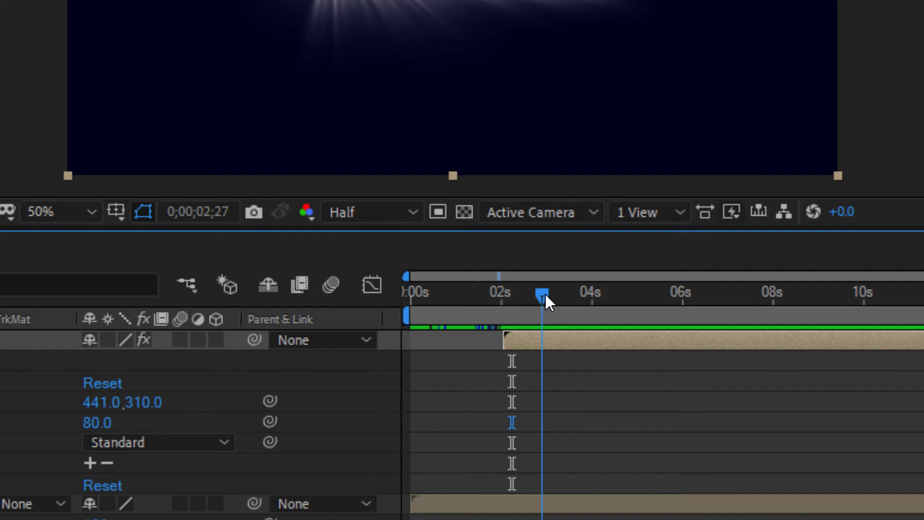
pyautogui.press('pageup')
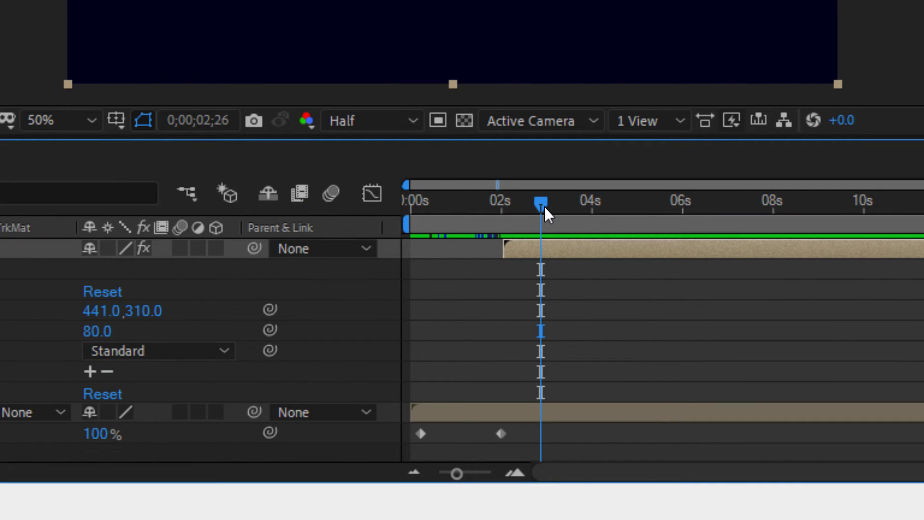
pyautogui.moveTo(542, 202); pyautogui.dragTo(553, 204)
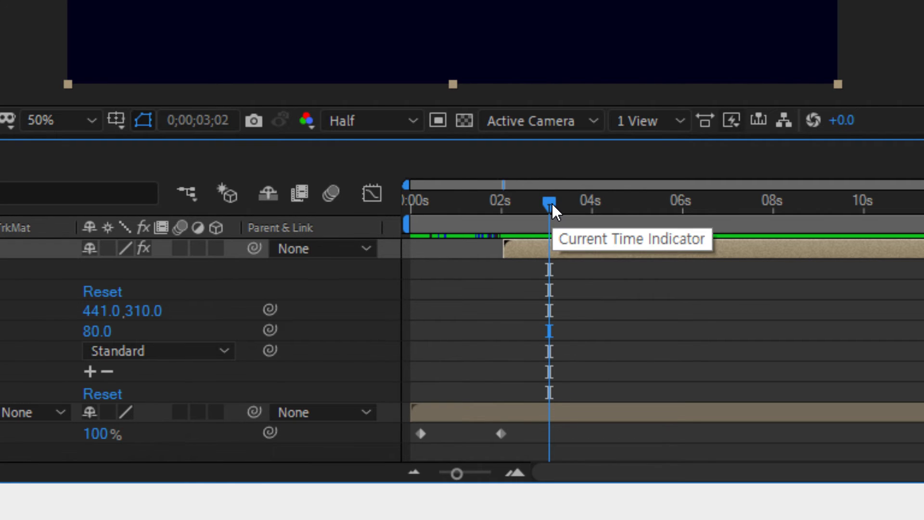
pyautogui.press('=')
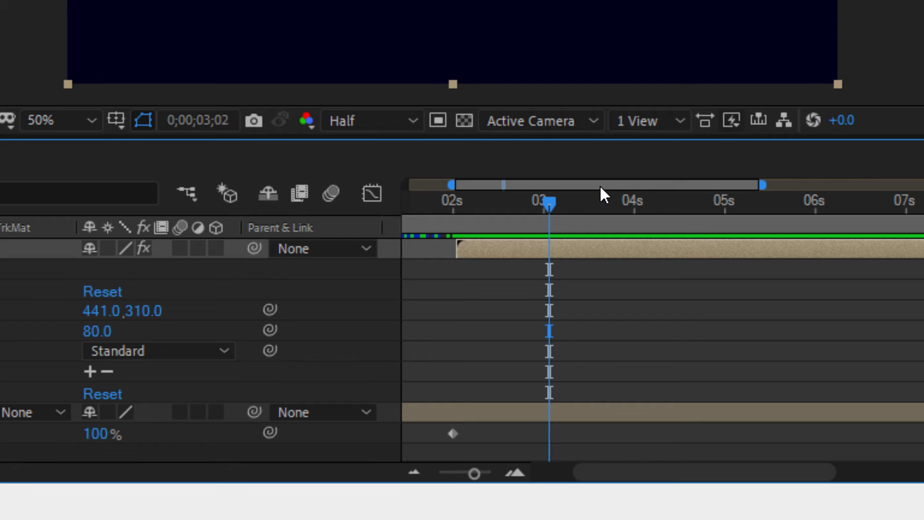
pyautogui.click(549, 202)
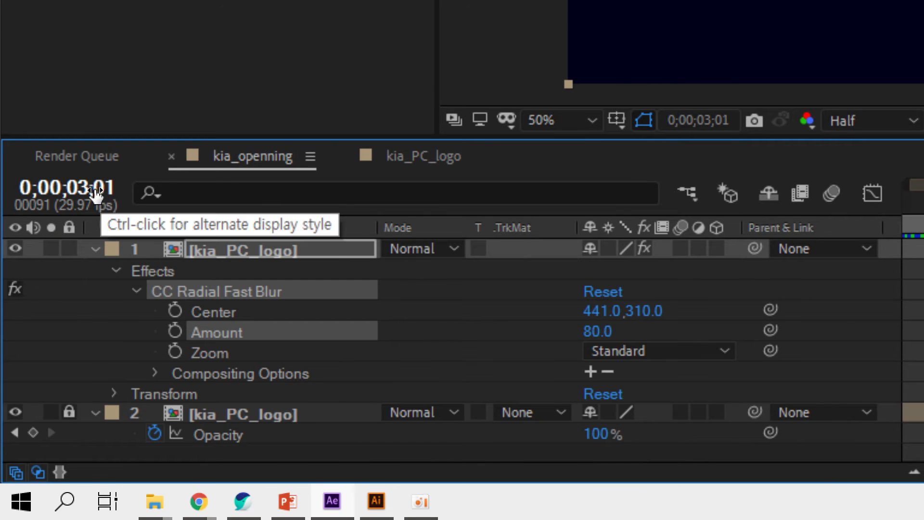
# Jump the current time to exactly 3 seconds.
pyautogui.click(97, 193)
pyautogui.write('310.0')
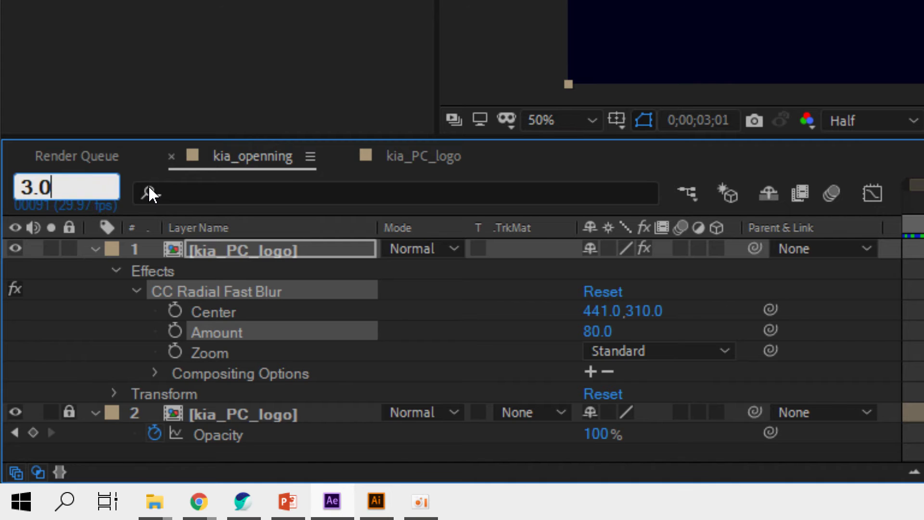
pyautogui.press('Return')
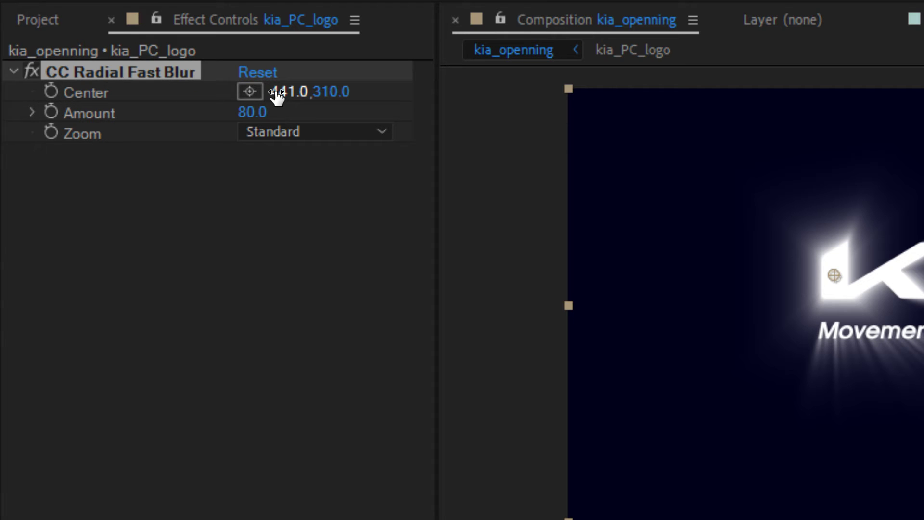
# Set the radial blur Center to 445.0,310.0 and keyframe it at 3 seconds.
pyautogui.moveTo(277, 96)
pyautogui.mouseDown()
pyautogui.moveTo(316, 89)
pyautogui.moveTo(281, 91)
pyautogui.mouseUp()
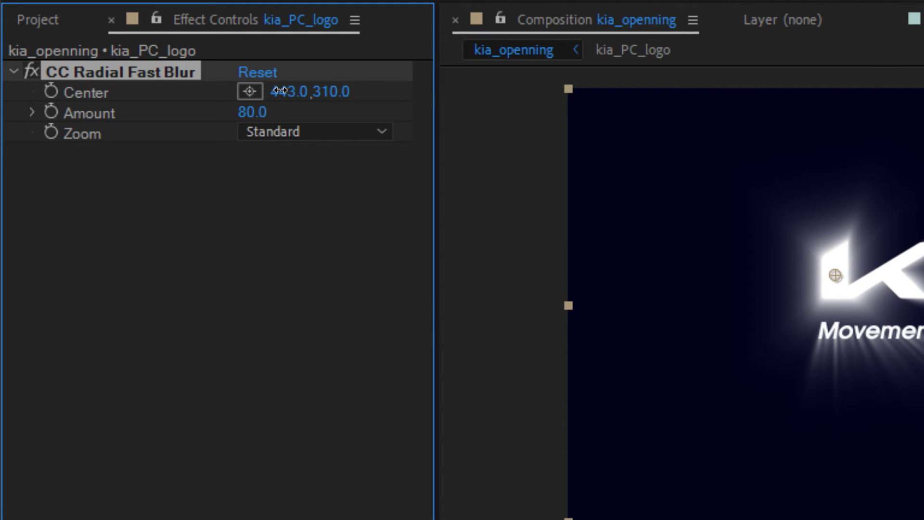
pyautogui.moveTo(281, 91); pyautogui.dragTo(282, 94)
pyautogui.click(51, 92)
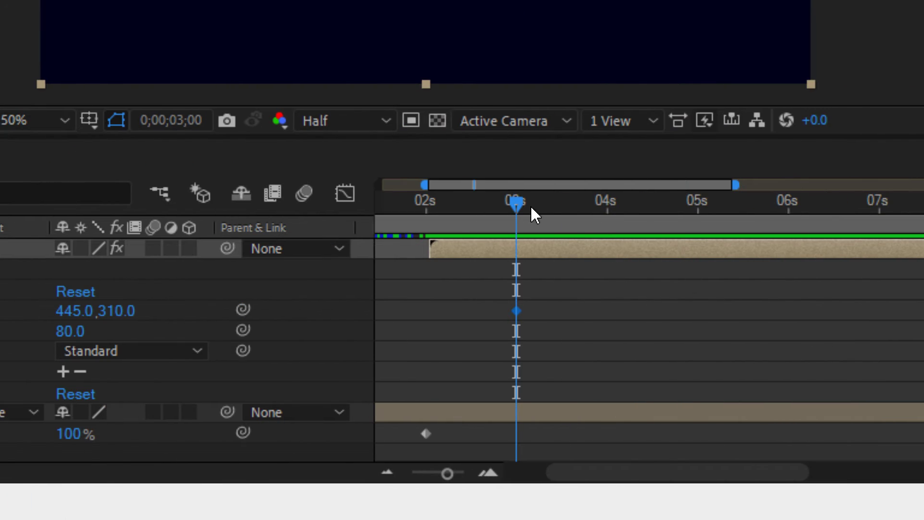
# At 7 seconds, pick the blur Center on the logo and set it to 466.0,310.0.
pyautogui.moveTo(517, 202); pyautogui.dragTo(812, 199)
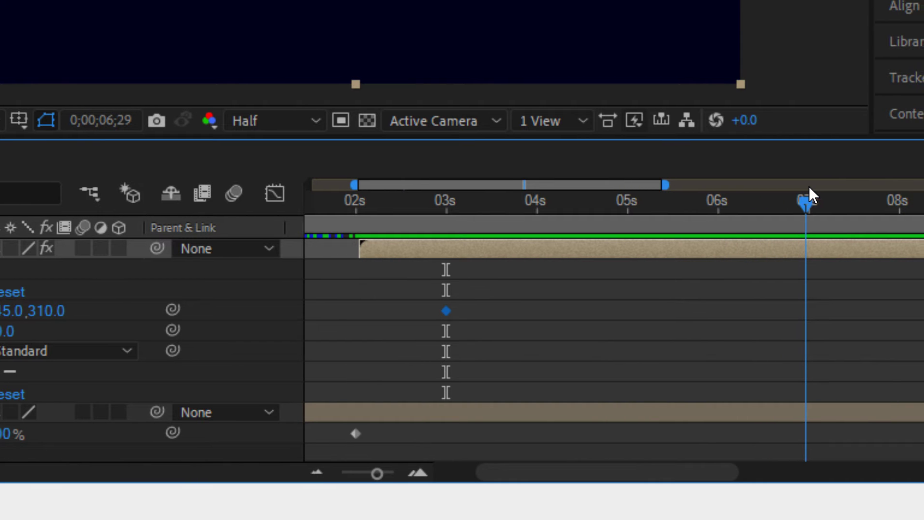
pyautogui.moveTo(809, 193); pyautogui.dragTo(807, 199)
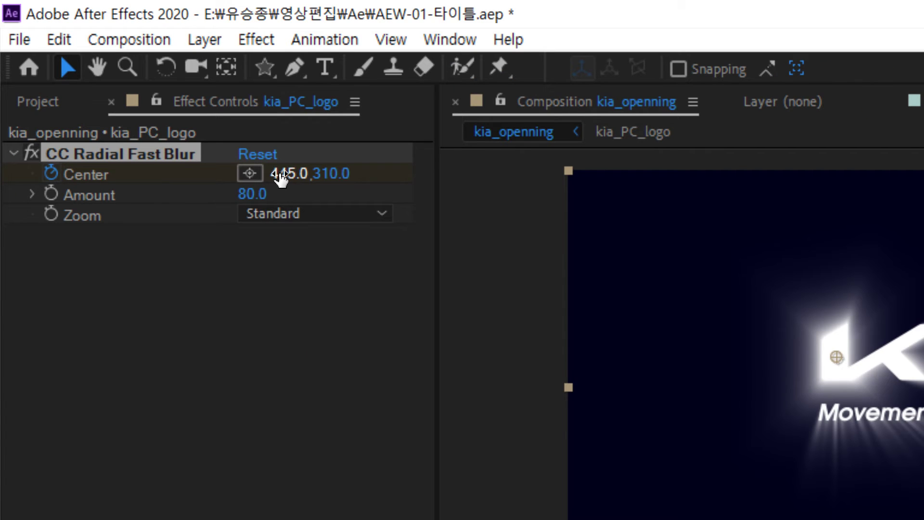
pyautogui.click(253, 174)
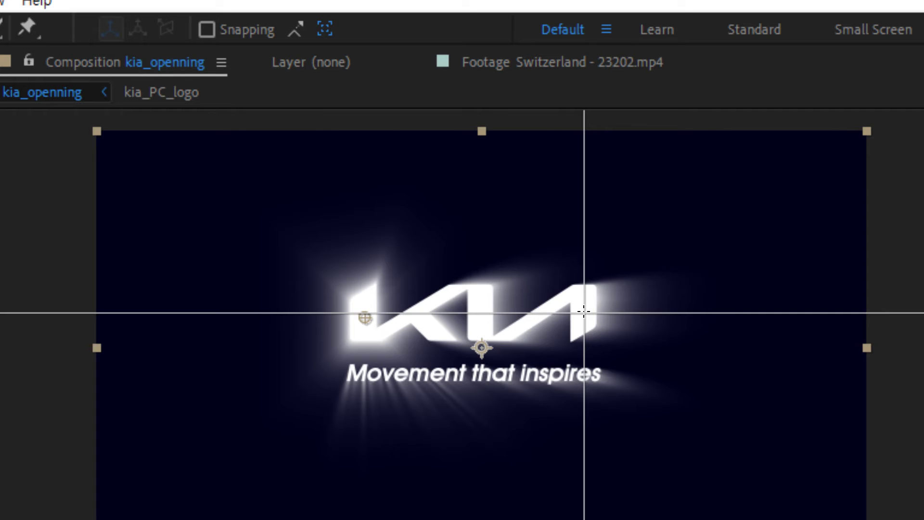
pyautogui.click(584, 312)
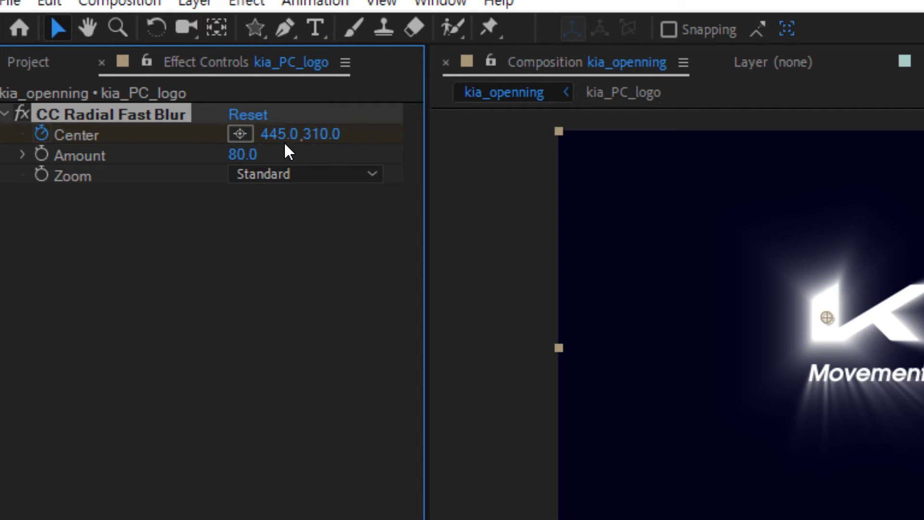
pyautogui.moveTo(274, 134)
pyautogui.mouseDown()
pyautogui.moveTo(366, 125)
pyautogui.moveTo(282, 131)
pyautogui.moveTo(294, 131)
pyautogui.mouseUp()
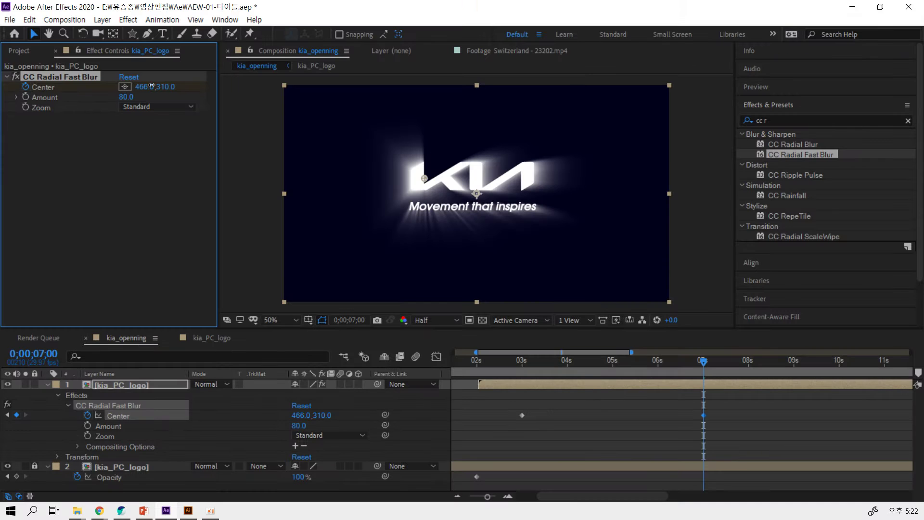
# Push the 7-second Center keyframe to 808.0,310.0 and return to 0;00;00;00.
pyautogui.moveTo(294, 131)
pyautogui.mouseDown()
pyautogui.moveTo(328, 81)
pyautogui.moveTo(355, 77)
pyautogui.mouseUp()
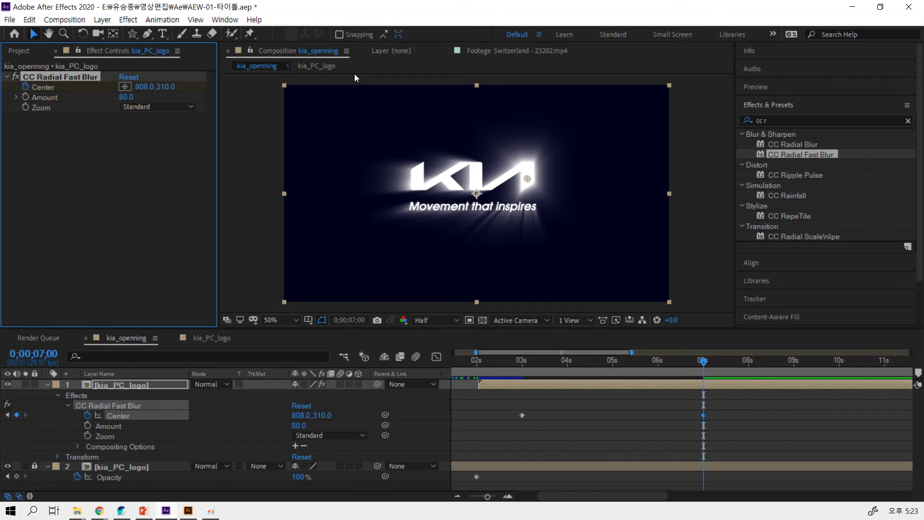
pyautogui.moveTo(703, 364); pyautogui.dragTo(426, 390)
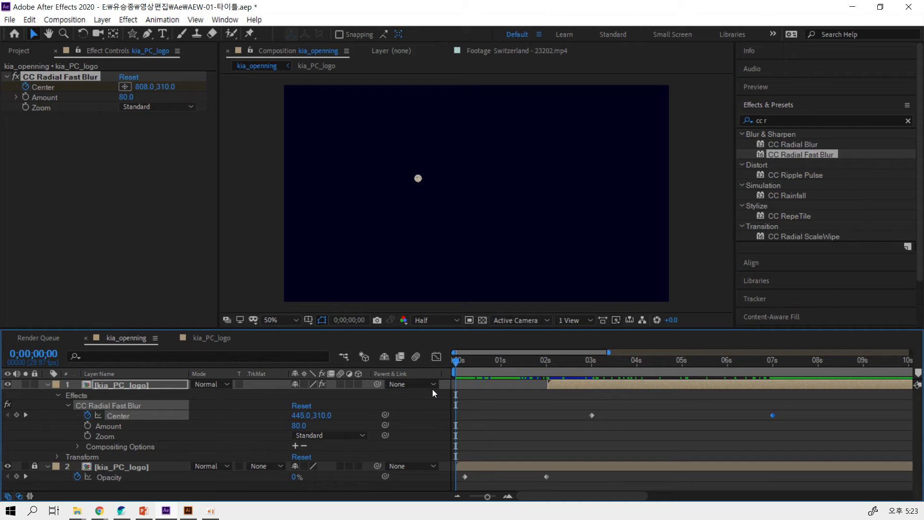
pyautogui.moveTo(420, 389); pyautogui.dragTo(486, 384)
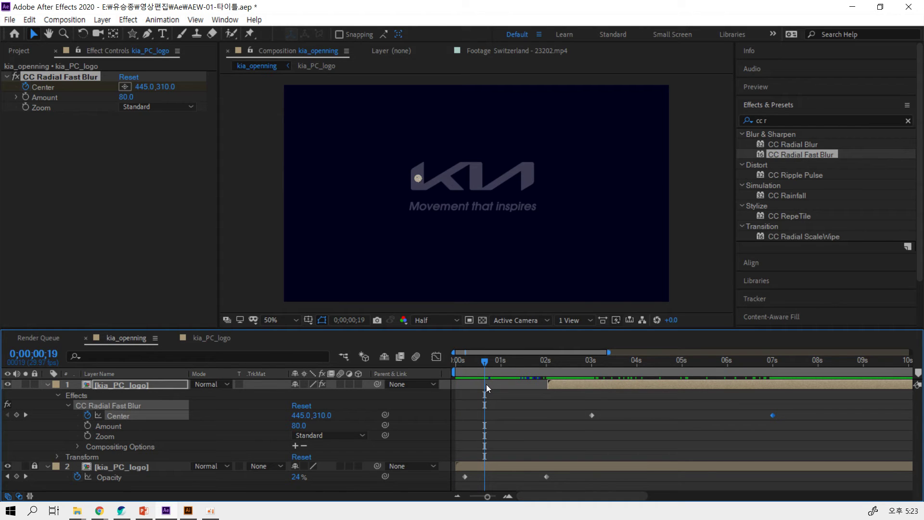
pyautogui.press('Home')
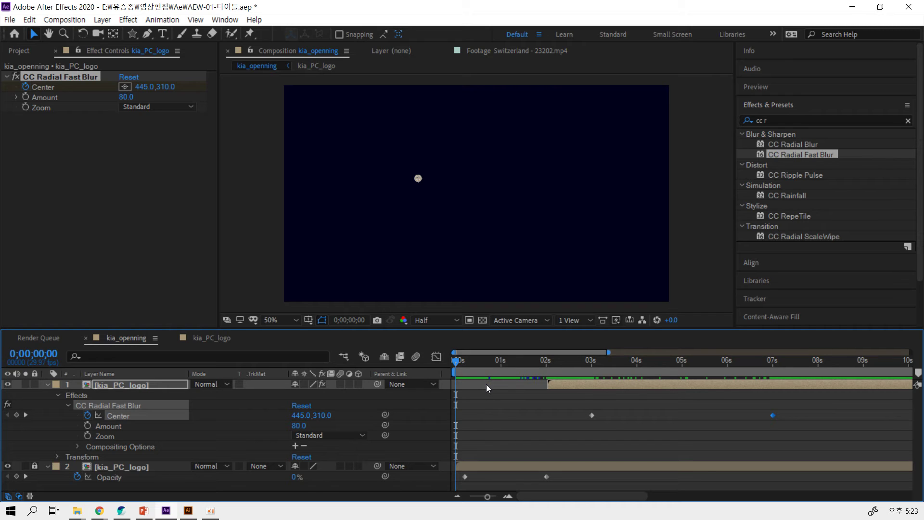
pyautogui.press('space')
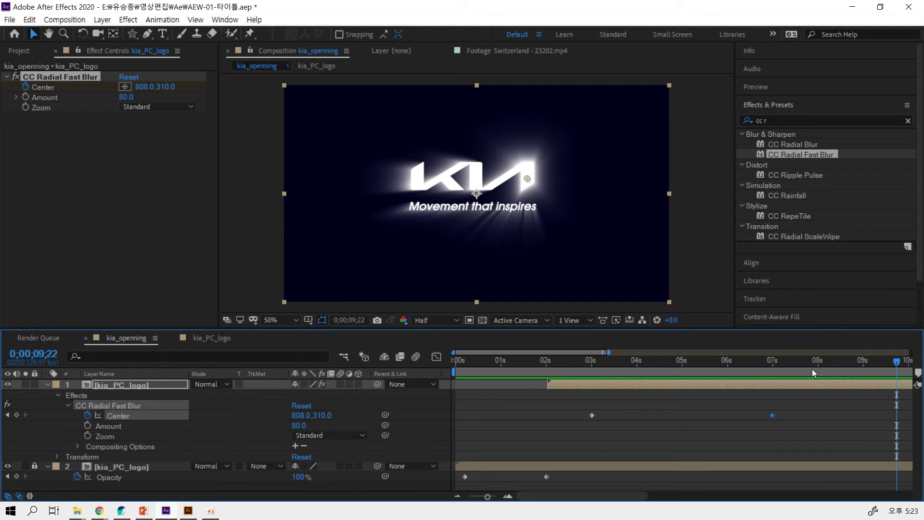
pyautogui.moveTo(896, 361)
pyautogui.mouseDown()
pyautogui.moveTo(585, 394)
pyautogui.moveTo(705, 394)
pyautogui.mouseUp()
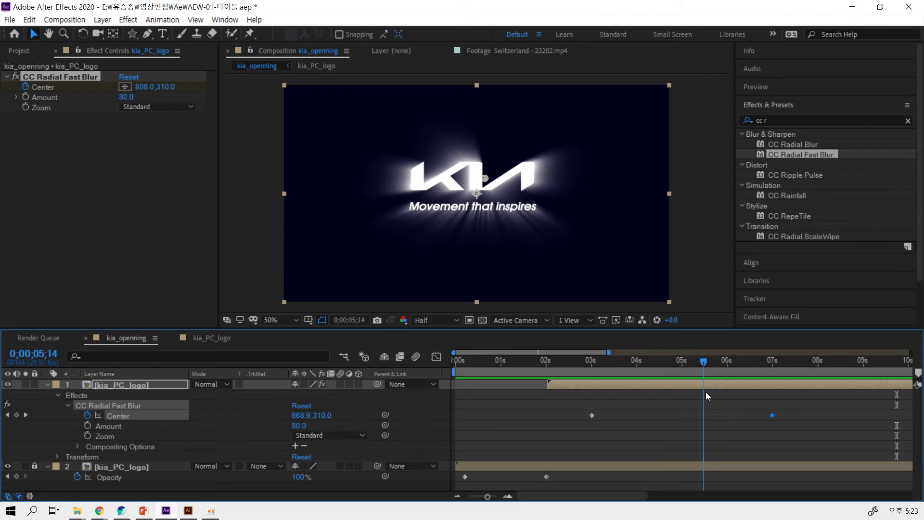
pyautogui.press('space')
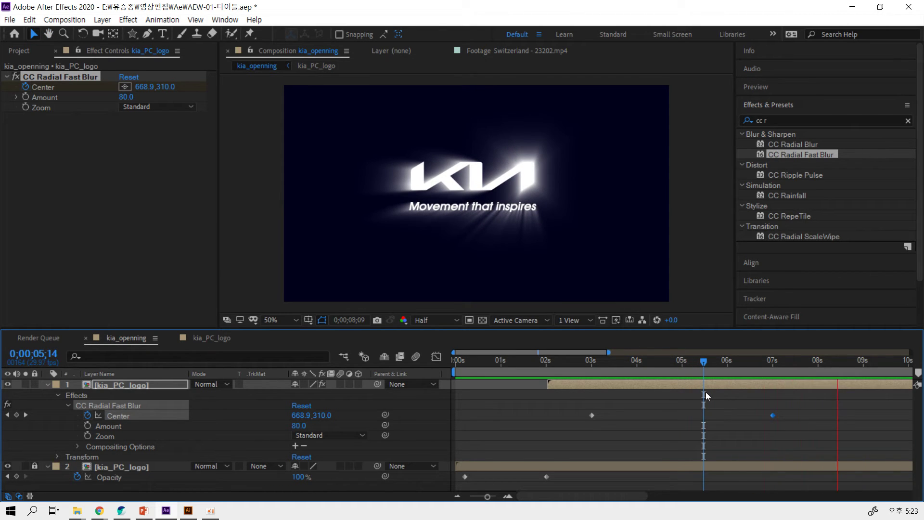
pyautogui.press('space')
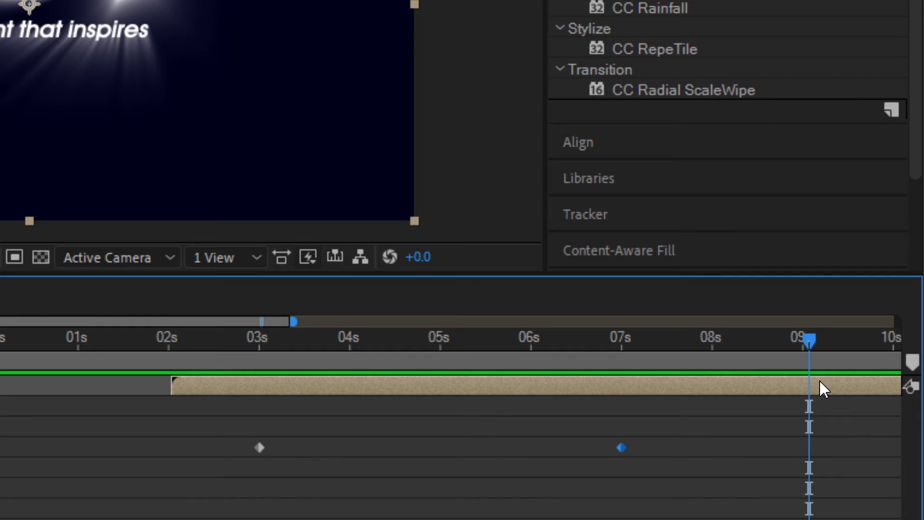
# Trim the blurred kia_PC_logo layer's out point to about 9 seconds with Alt+].
pyautogui.click(819, 388)
pyautogui.hotkey('alt', ']')
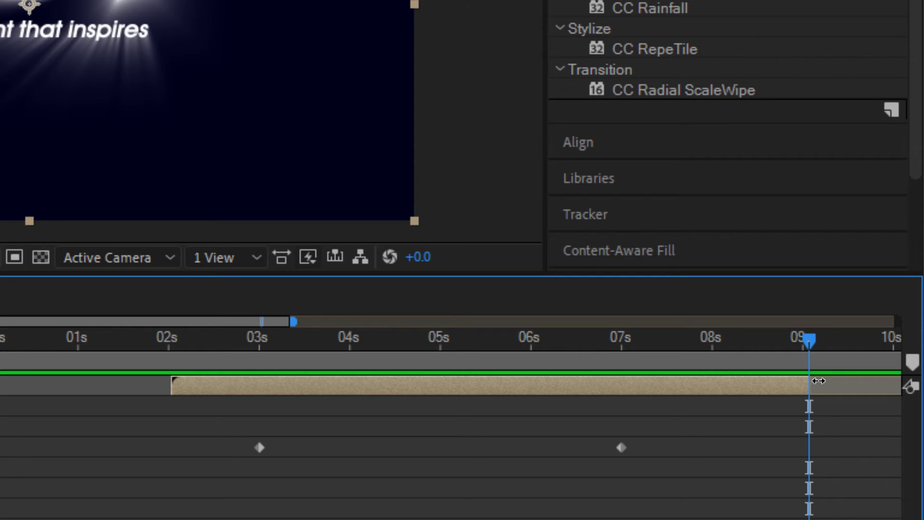
pyautogui.hotkey('ctrl', 'z')
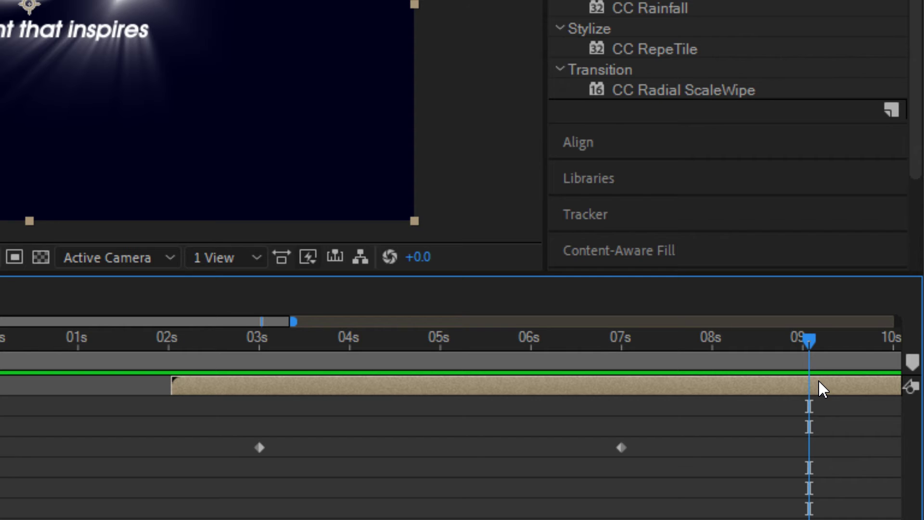
pyautogui.hotkey('alt', ']')
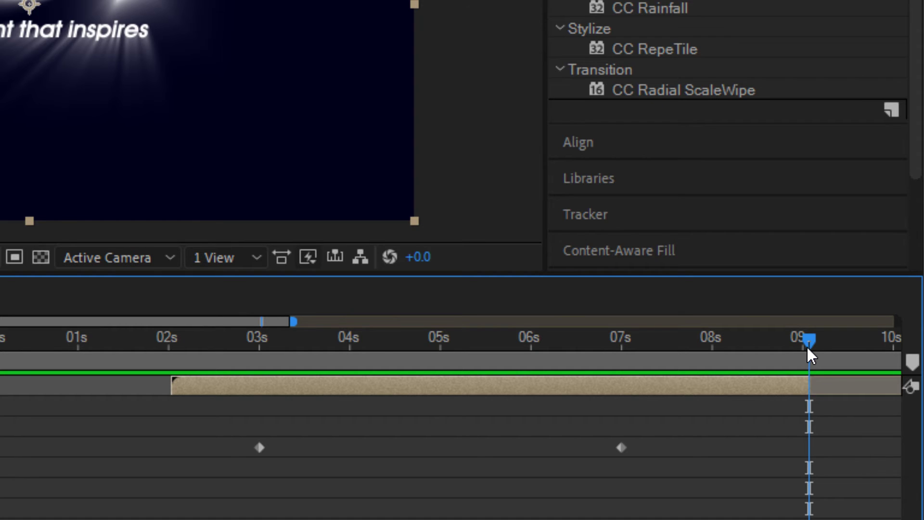
pyautogui.moveTo(808, 343)
pyautogui.mouseDown()
pyautogui.moveTo(631, 366)
pyautogui.moveTo(747, 355)
pyautogui.mouseUp()
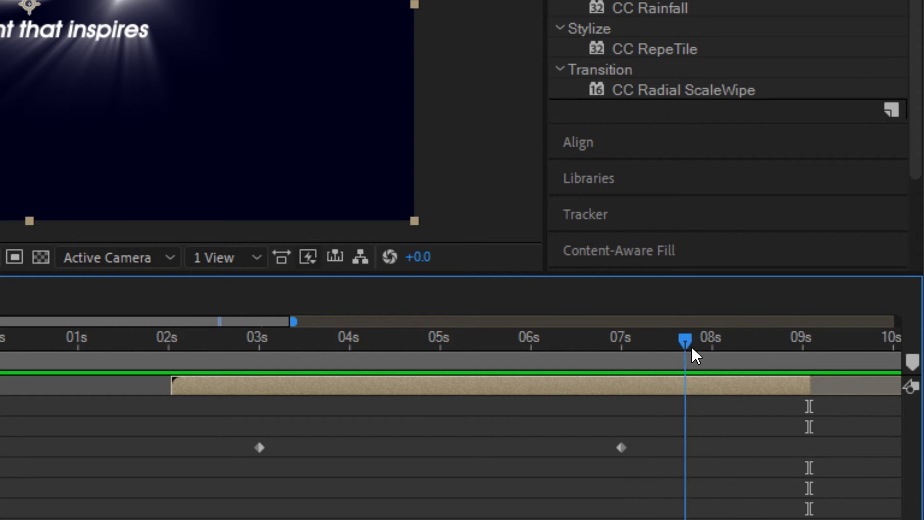
pyautogui.hotkey('alt', ']')
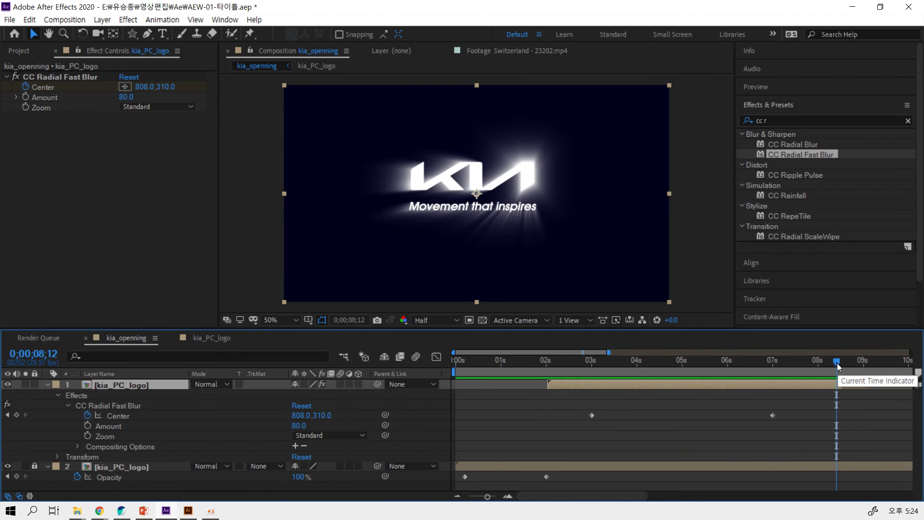
pyautogui.moveTo(744, 345); pyautogui.dragTo(809, 345)
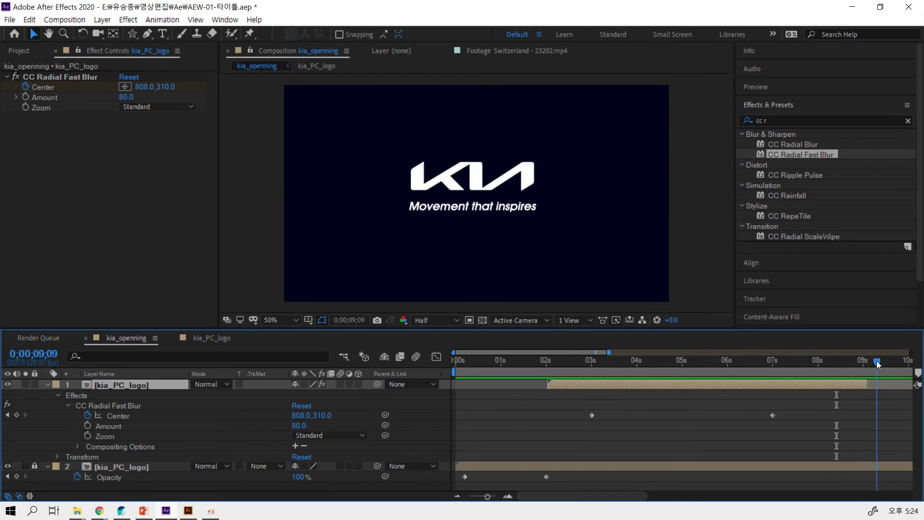
pyautogui.moveTo(864, 364); pyautogui.dragTo(653, 369)
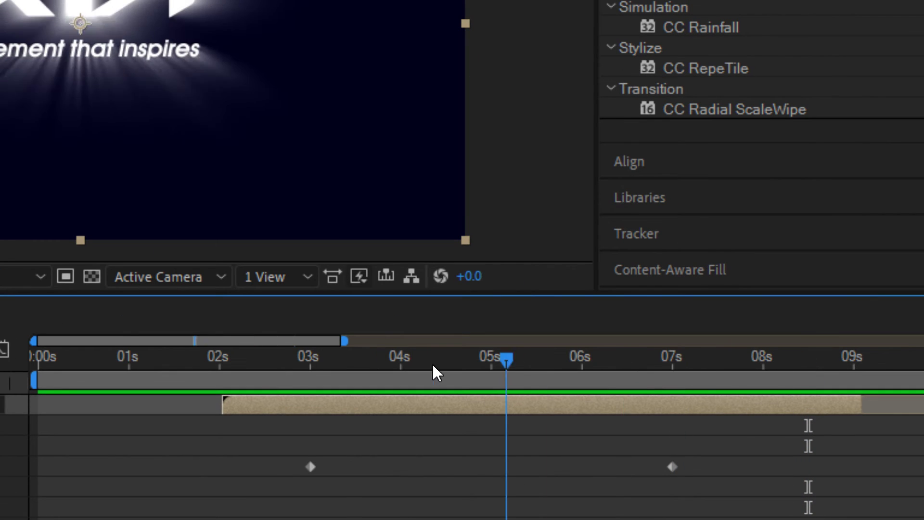
pyautogui.moveTo(435, 372); pyautogui.dragTo(280, 373)
# Trim the blurred logo layer's in point so it begins at about 2 seconds.
pyautogui.hotkey('alt', ']')
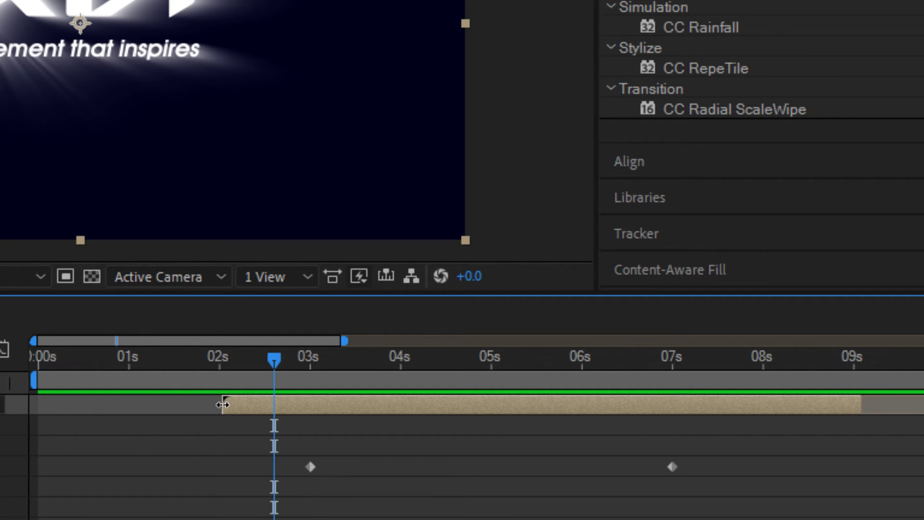
pyautogui.moveTo(280, 364); pyautogui.dragTo(270, 365)
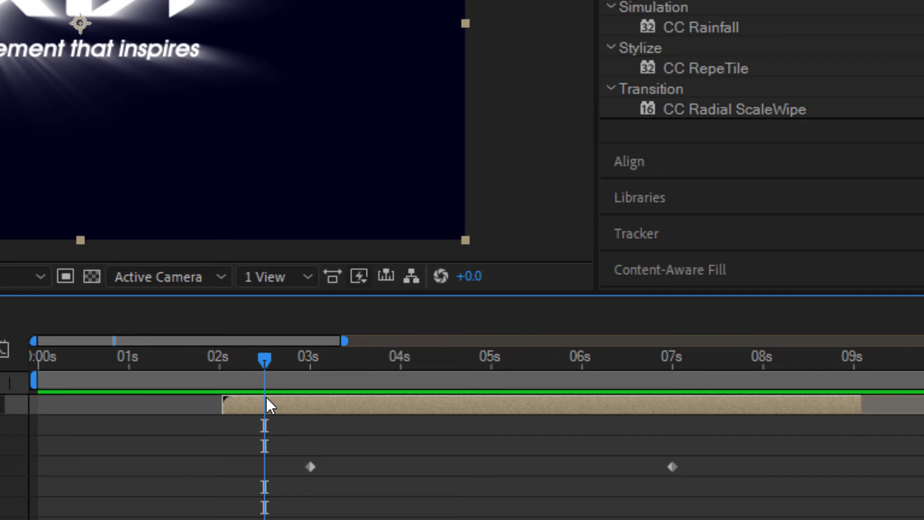
pyautogui.hotkey('alt', '[')
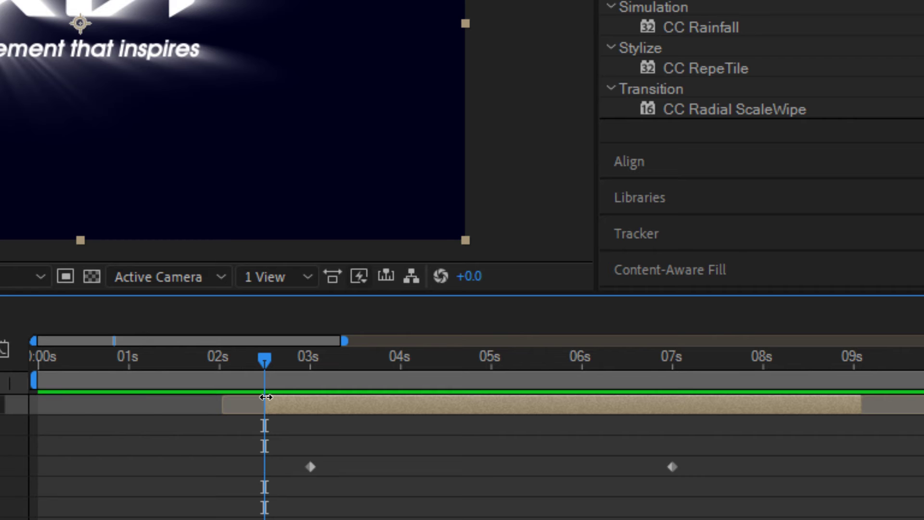
pyautogui.moveTo(265, 396); pyautogui.dragTo(222, 402)
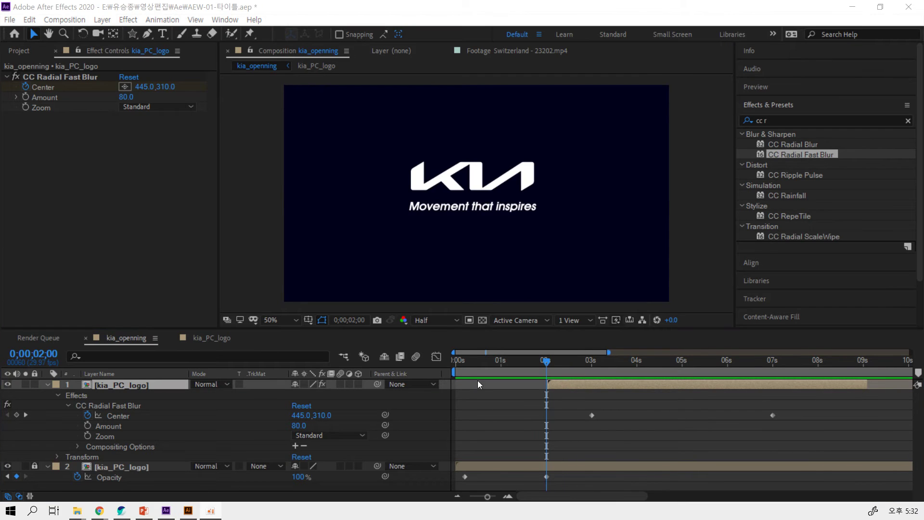
pyautogui.moveTo(544, 362); pyautogui.dragTo(559, 368)
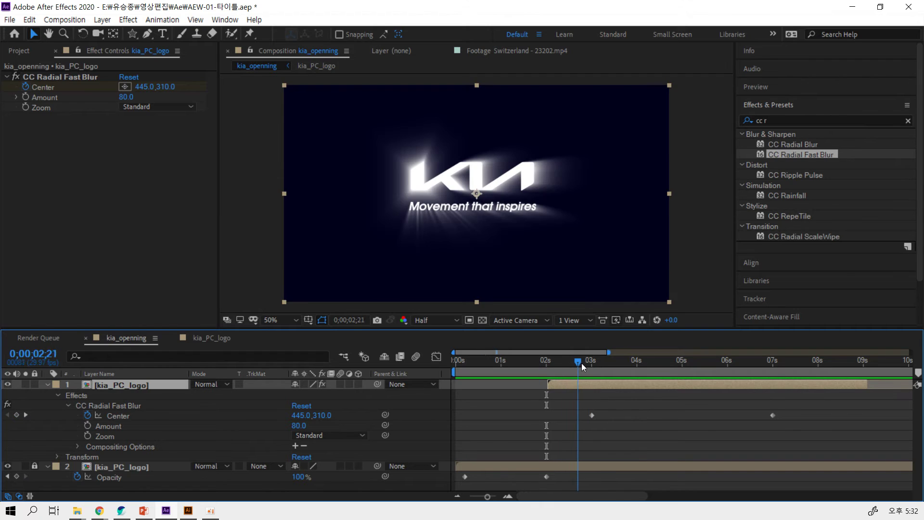
pyautogui.press('space')
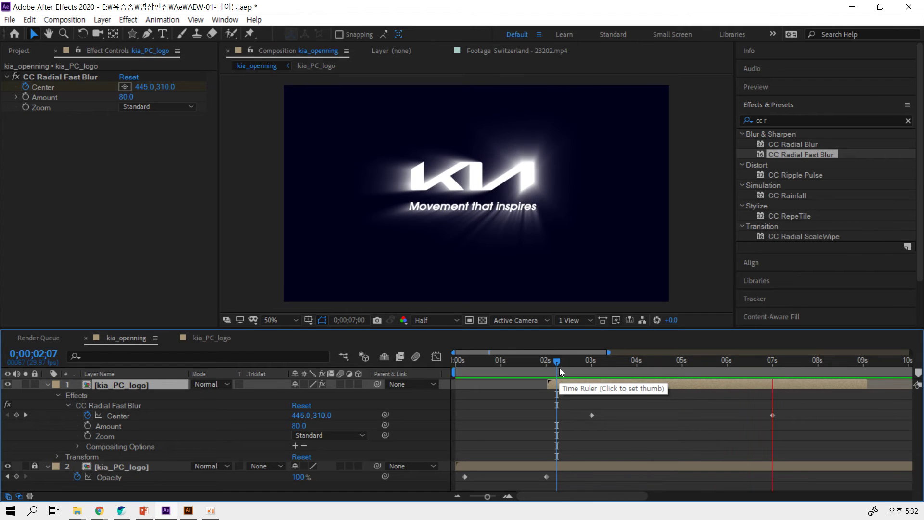
pyautogui.press('space')
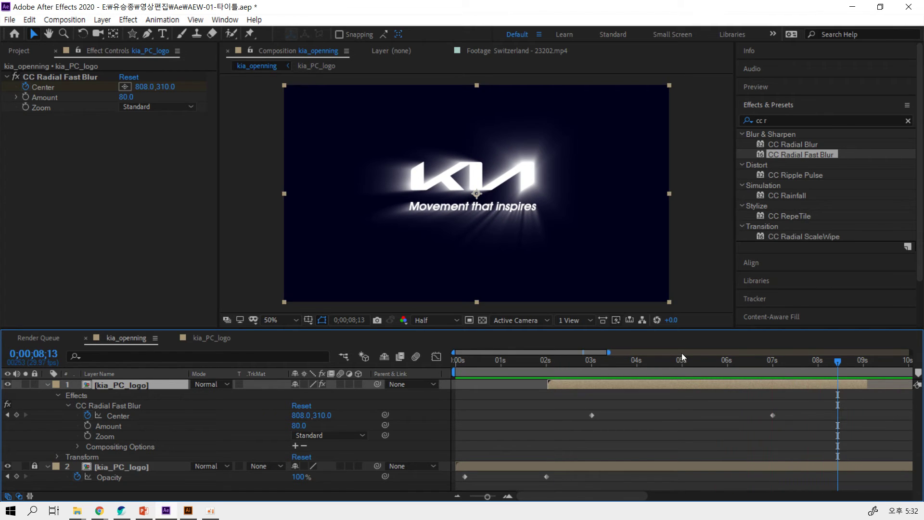
pyautogui.moveTo(824, 359)
pyautogui.mouseDown()
pyautogui.moveTo(580, 364)
pyautogui.moveTo(591, 361)
pyautogui.mouseUp()
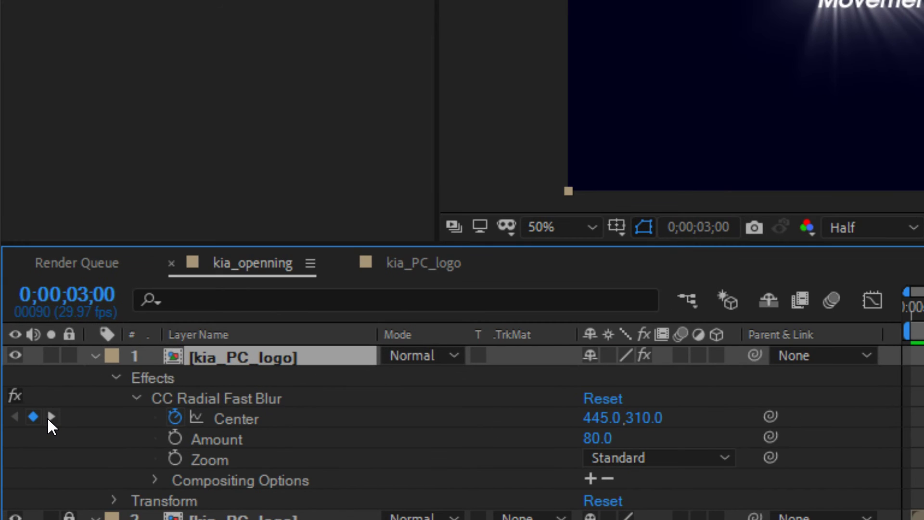
# Start keyframing the blur Amount and place its first keyframe at exactly 5 seconds.
pyautogui.click(50, 416)
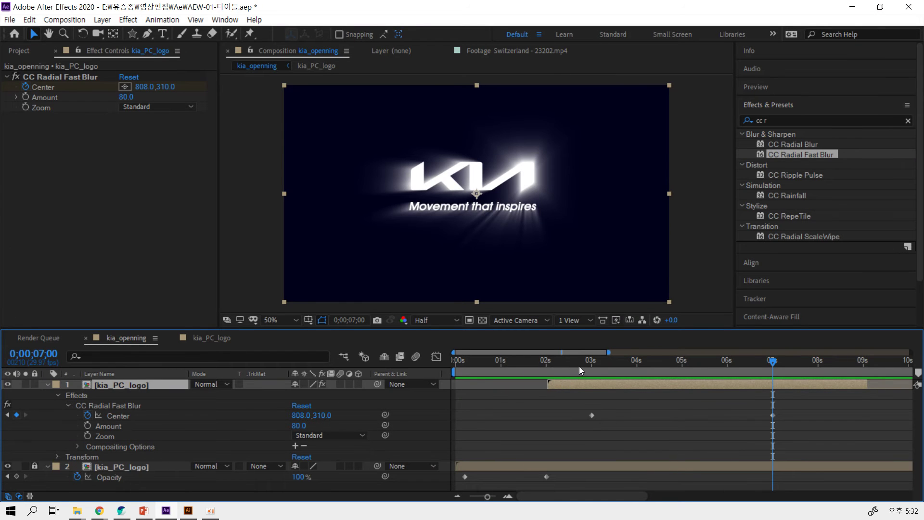
pyautogui.moveTo(772, 360)
pyautogui.mouseDown()
pyautogui.moveTo(583, 369)
pyautogui.moveTo(680, 362)
pyautogui.mouseUp()
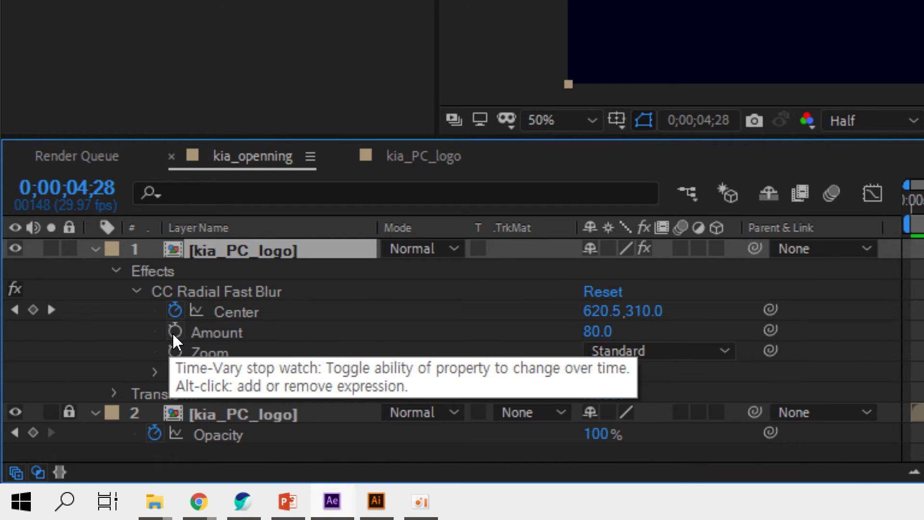
pyautogui.click(174, 332)
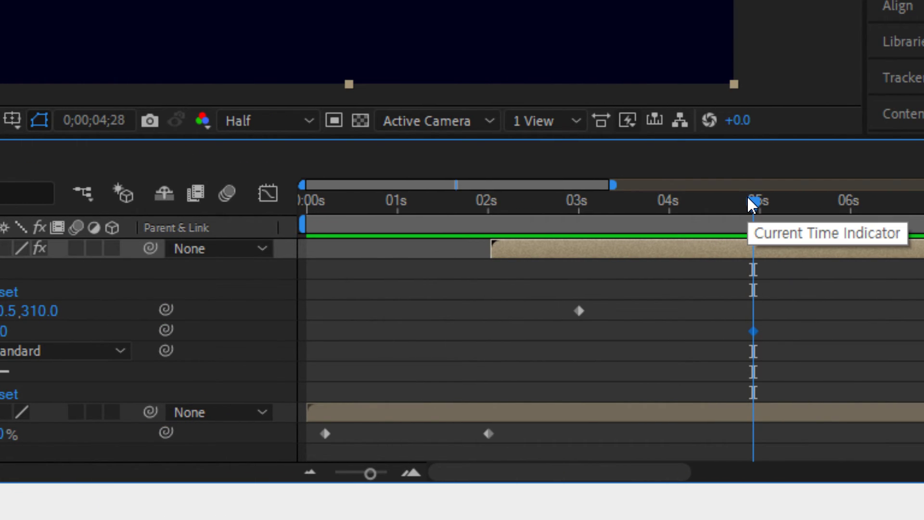
pyautogui.press('space')
pyautogui.press('space')
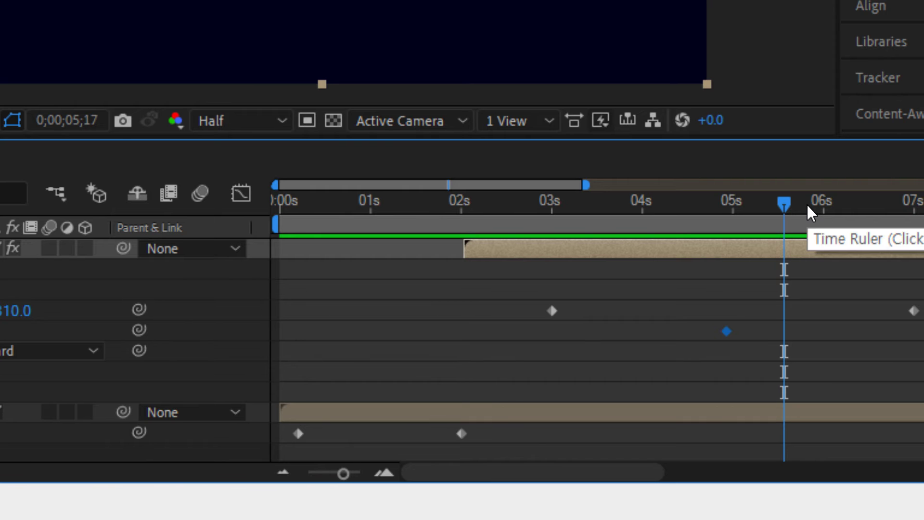
pyautogui.moveTo(784, 204); pyautogui.dragTo(685, 220)
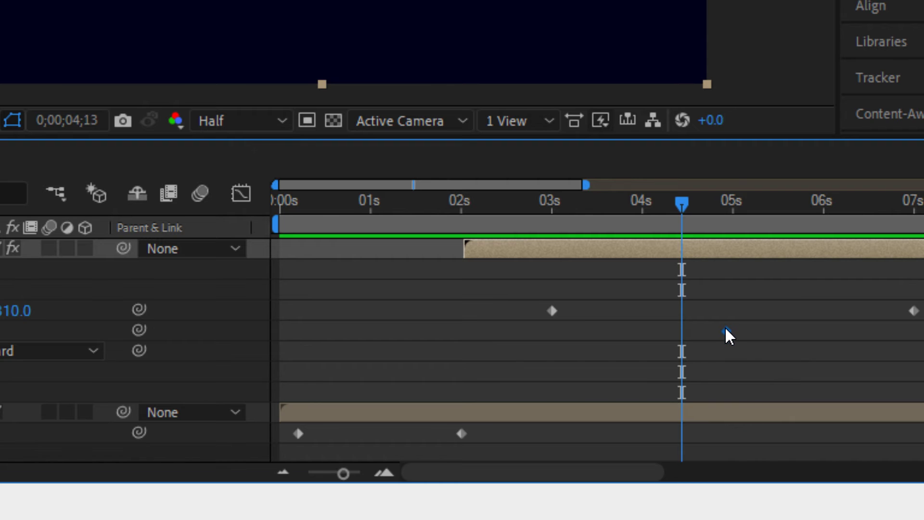
pyautogui.moveTo(727, 331)
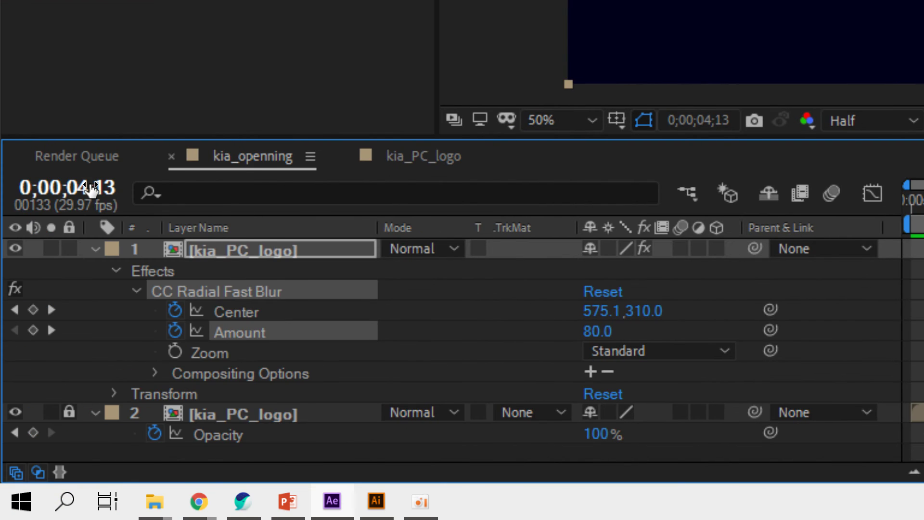
pyautogui.click(90, 185)
pyautogui.write('5.0')
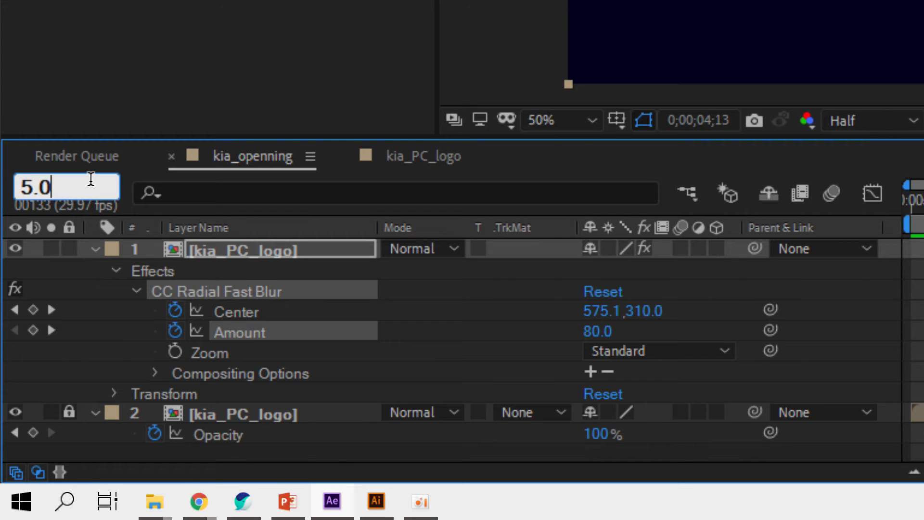
pyautogui.press('Return')
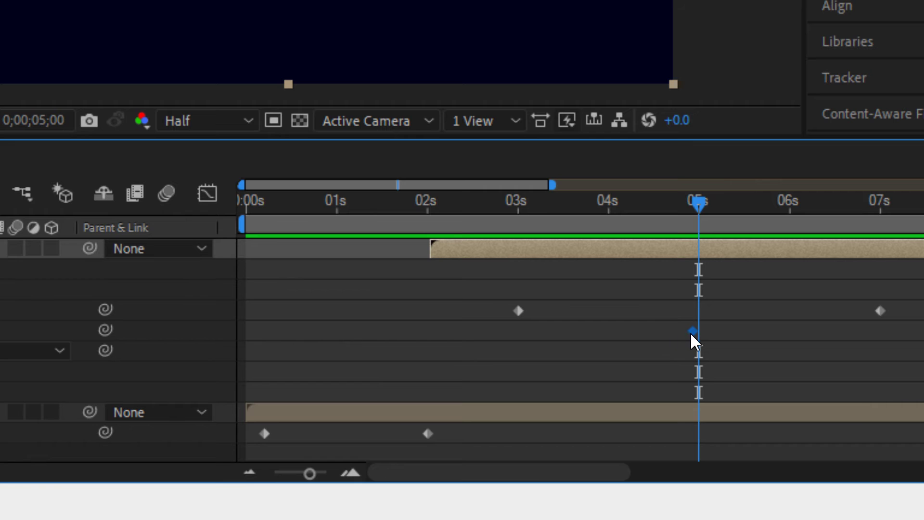
pyautogui.moveTo(693, 333); pyautogui.dragTo(698, 335)
pyautogui.moveTo(699, 202); pyautogui.dragTo(640, 210)
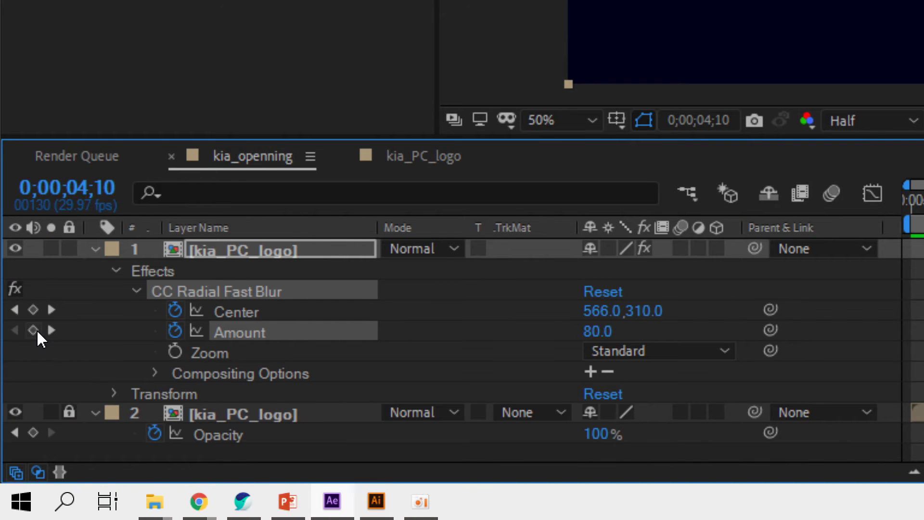
# Add Amount keyframes at 4;10 and 5;19, then select the 5-second keyframe.
pyautogui.click(33, 330)
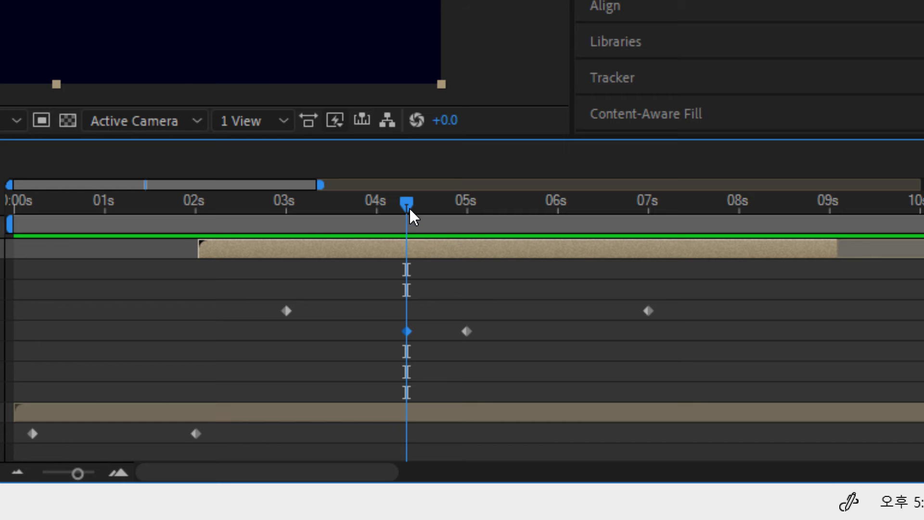
pyautogui.moveTo(410, 210); pyautogui.dragTo(529, 216)
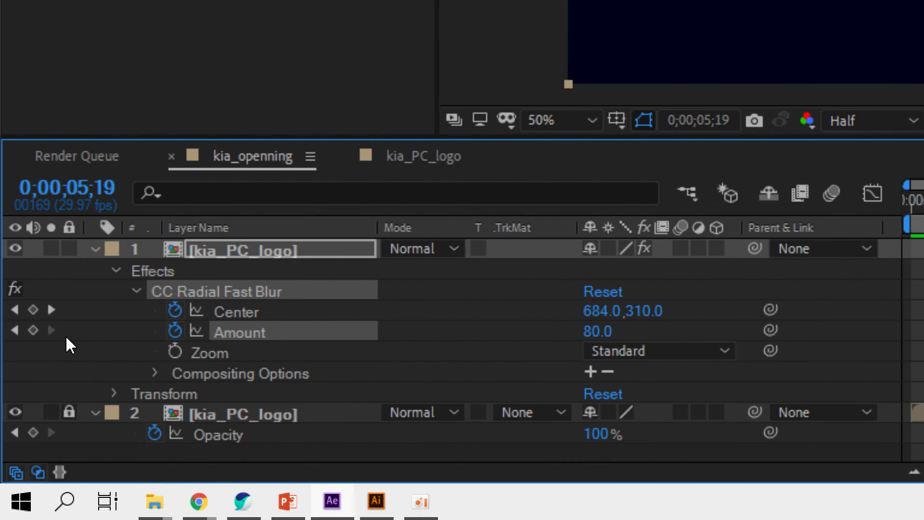
pyautogui.click(33, 330)
pyautogui.click(15, 330)
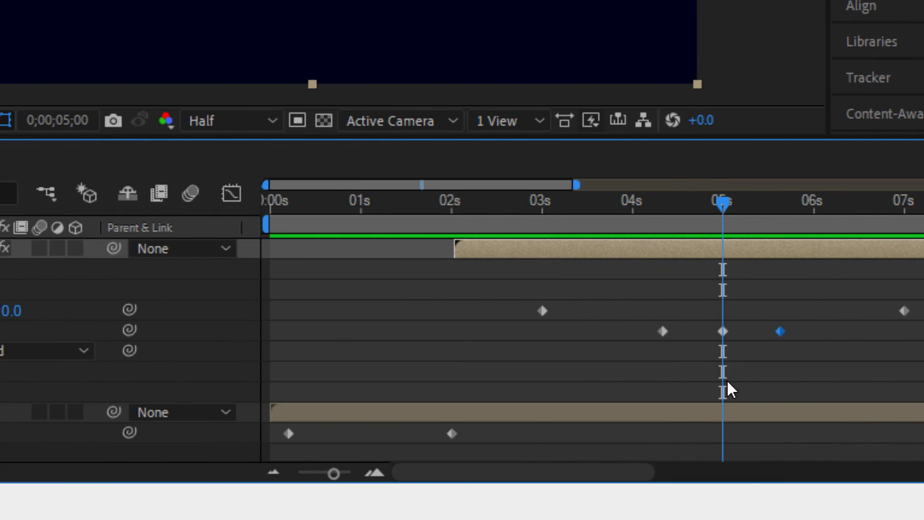
pyautogui.click(723, 333)
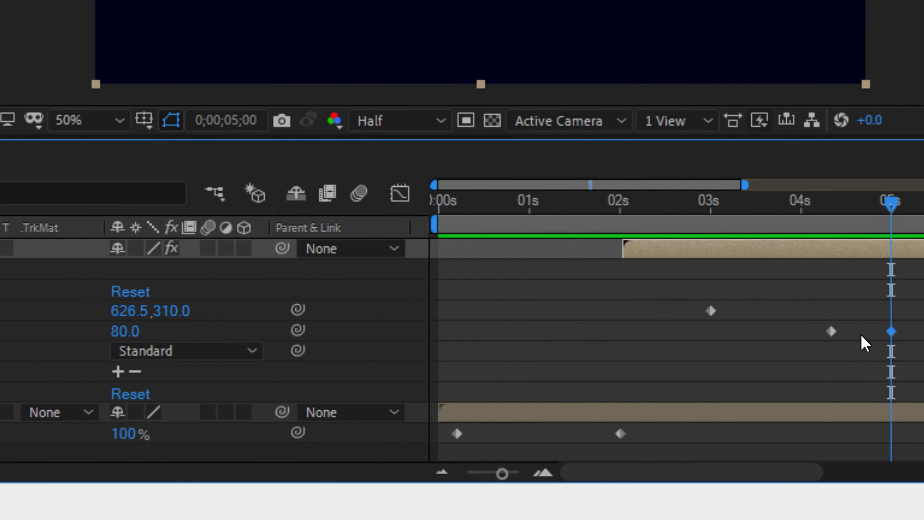
# Raise the blur Amount, entering 95 as its value.
pyautogui.moveTo(775, 336)
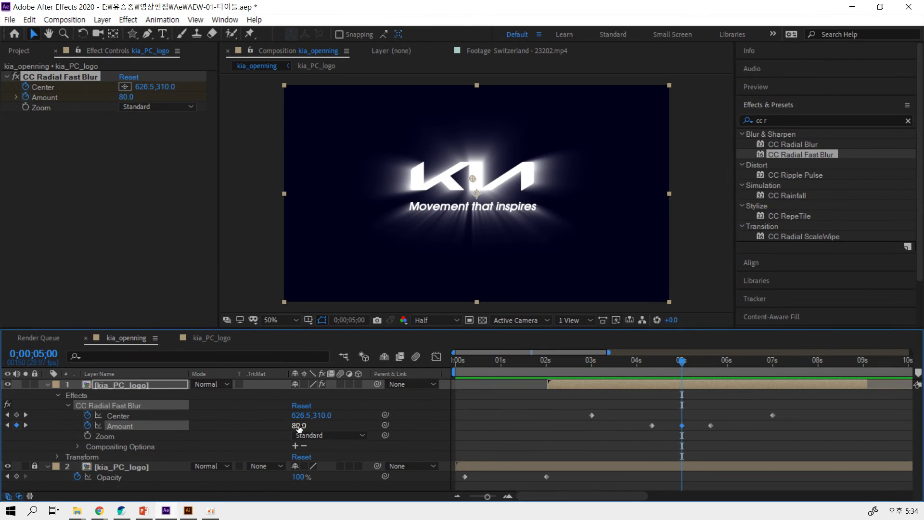
pyautogui.moveTo(298, 426); pyautogui.dragTo(304, 427)
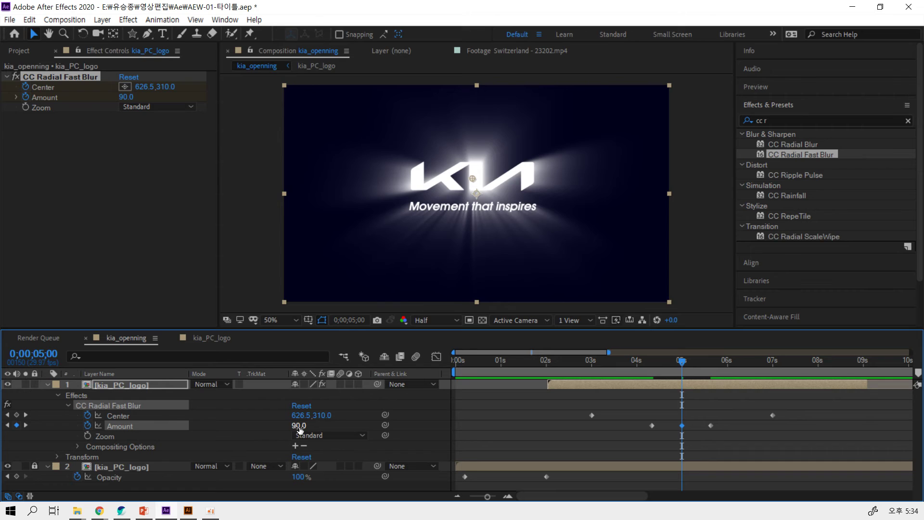
pyautogui.moveTo(300, 429); pyautogui.dragTo(337, 424)
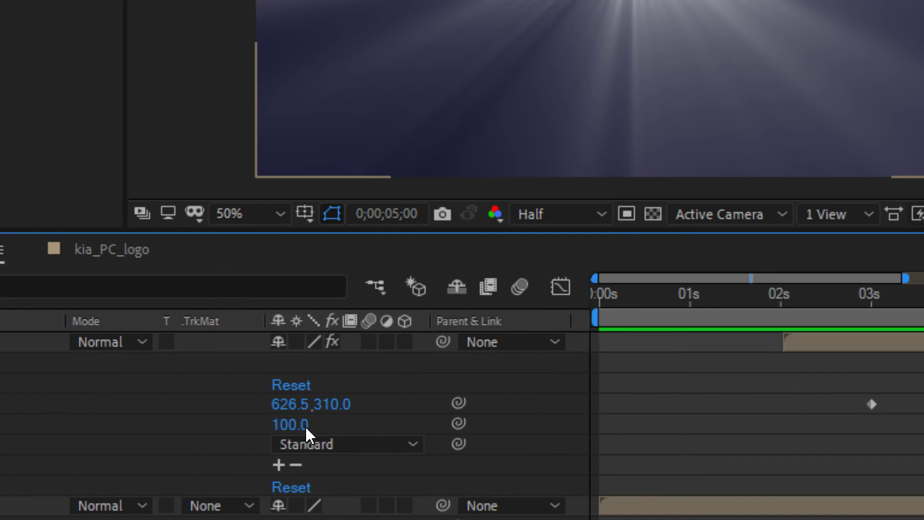
pyautogui.click(292, 426)
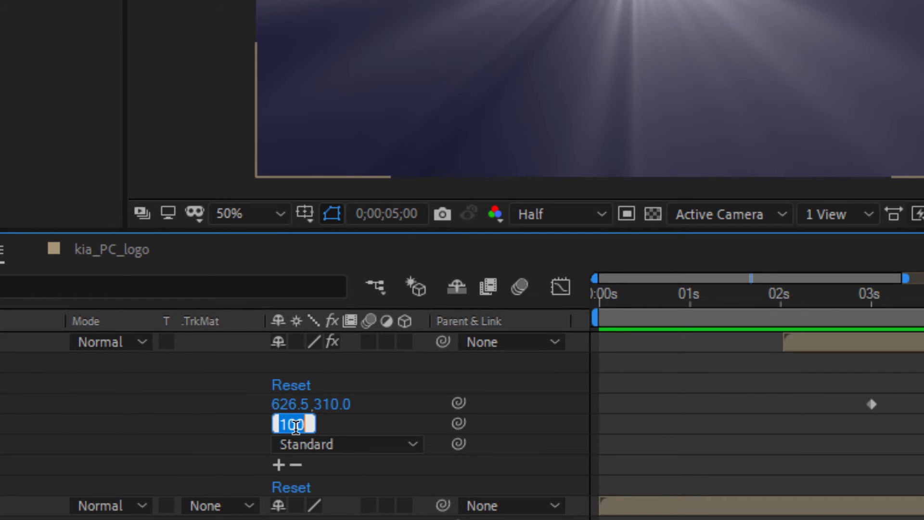
pyautogui.write('95')
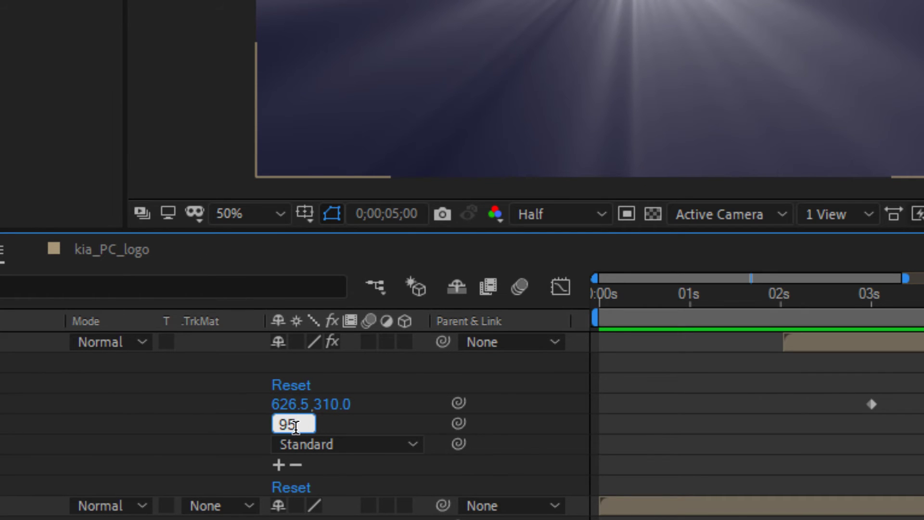
pyautogui.press('Return')
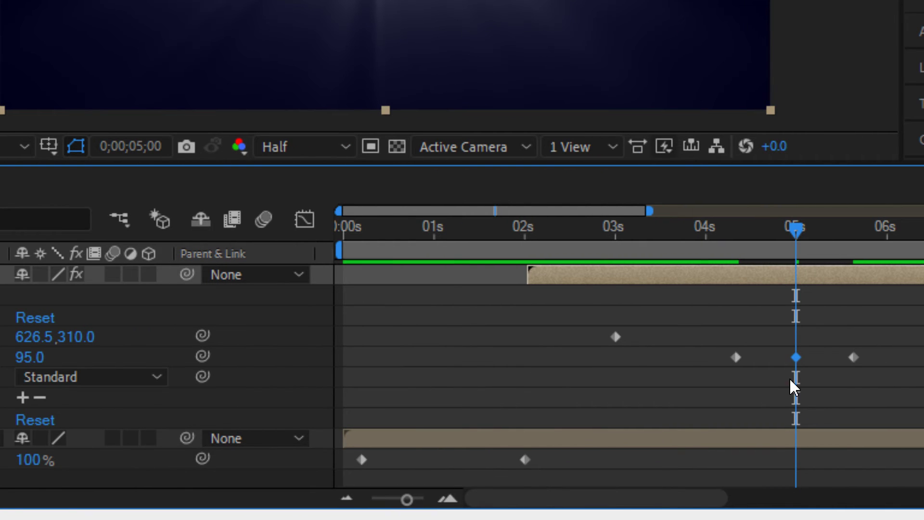
# Re-enter 95 for the 5-second Amount keyframe, then return to 3 seconds.
pyautogui.moveTo(796, 367)
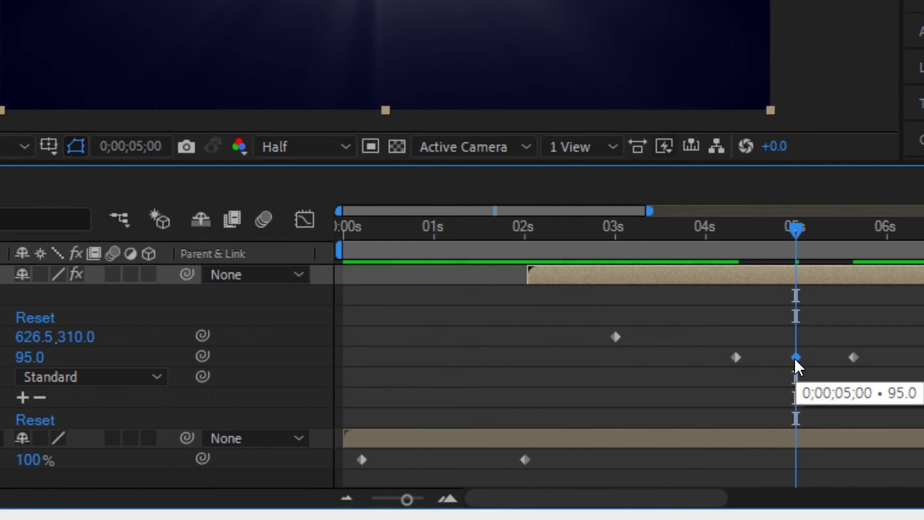
pyautogui.press('Delete')
pyautogui.write('80')
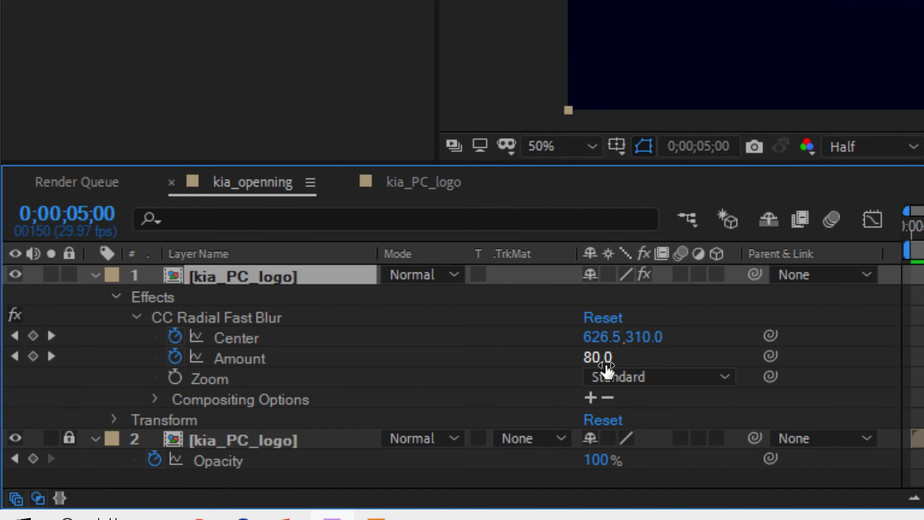
pyautogui.click(602, 360)
pyautogui.write('95')
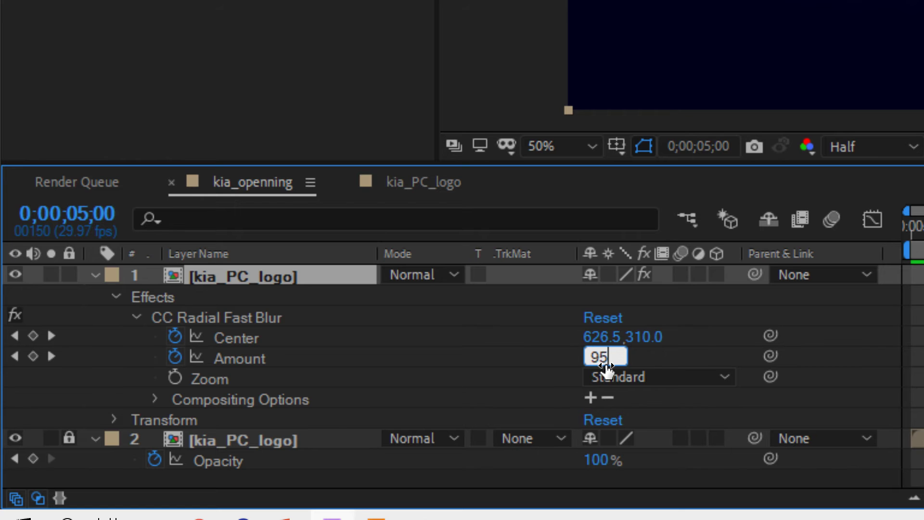
pyautogui.press('Return')
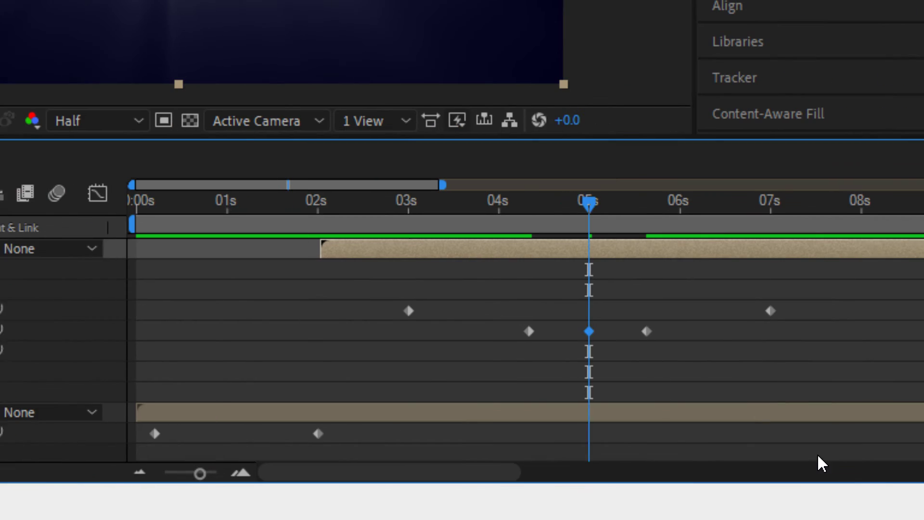
pyautogui.moveTo(579, 327)
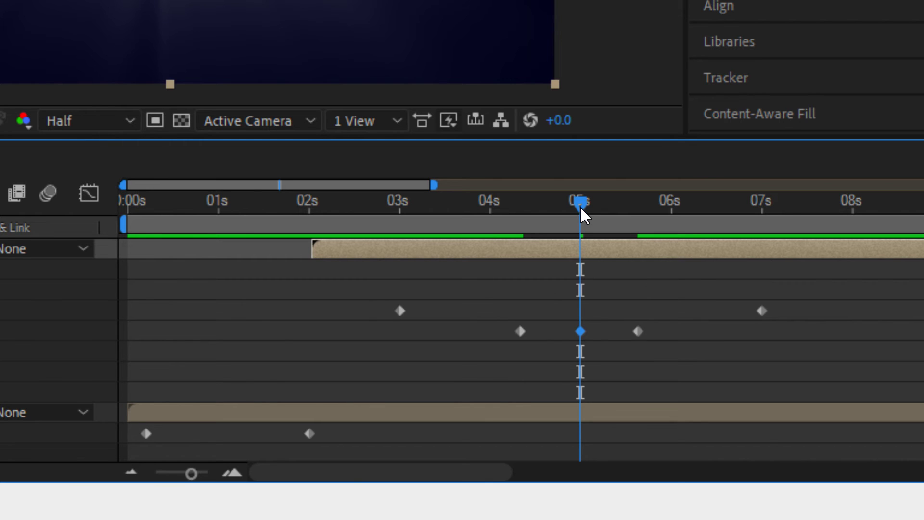
pyautogui.moveTo(581, 210); pyautogui.dragTo(379, 227)
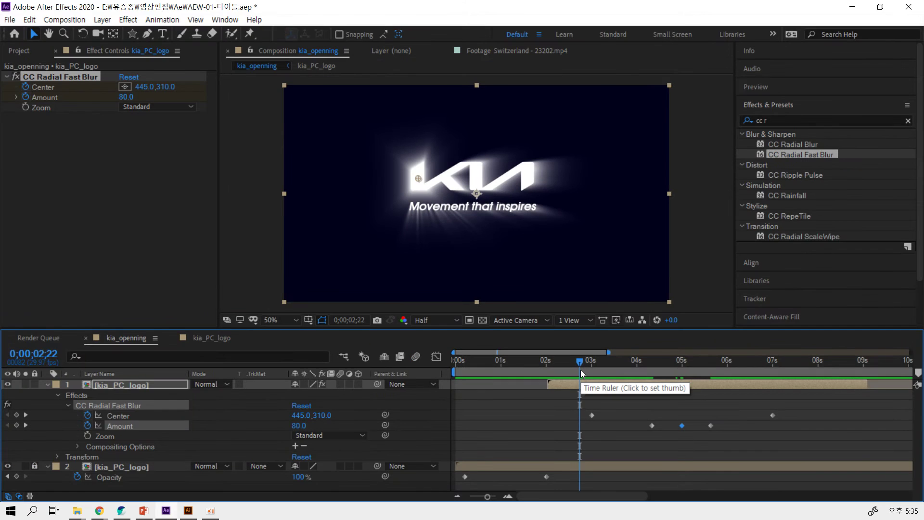
pyautogui.press('space')
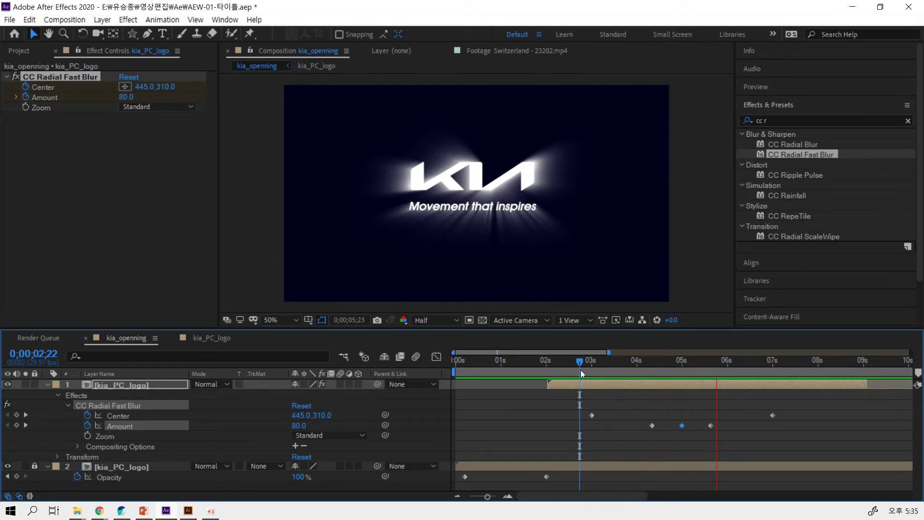
pyautogui.press('space')
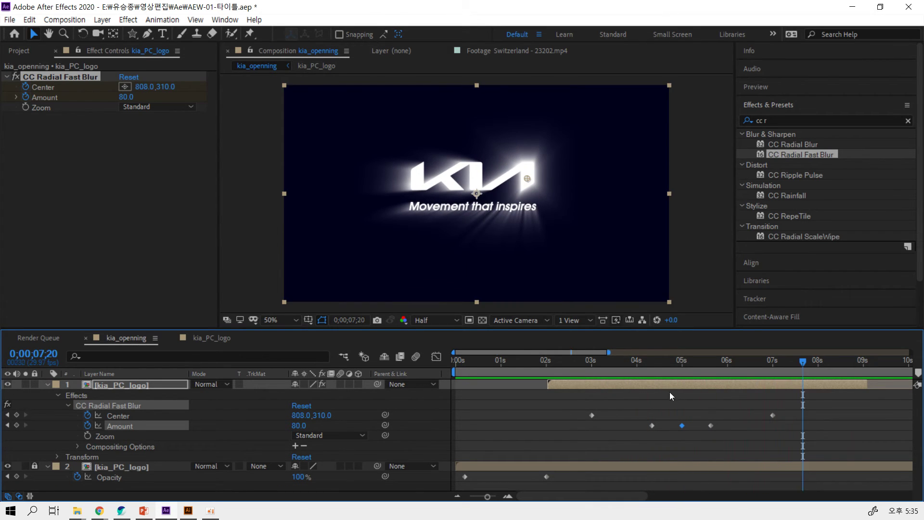
pyautogui.moveTo(783, 358)
pyautogui.mouseDown()
pyautogui.moveTo(672, 362)
pyautogui.moveTo(682, 365)
pyautogui.mouseUp()
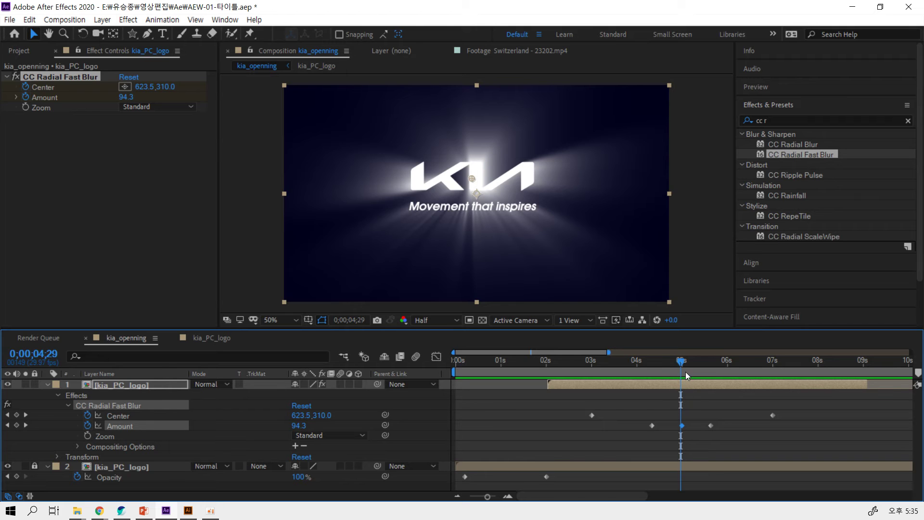
pyautogui.moveTo(685, 371); pyautogui.dragTo(550, 365)
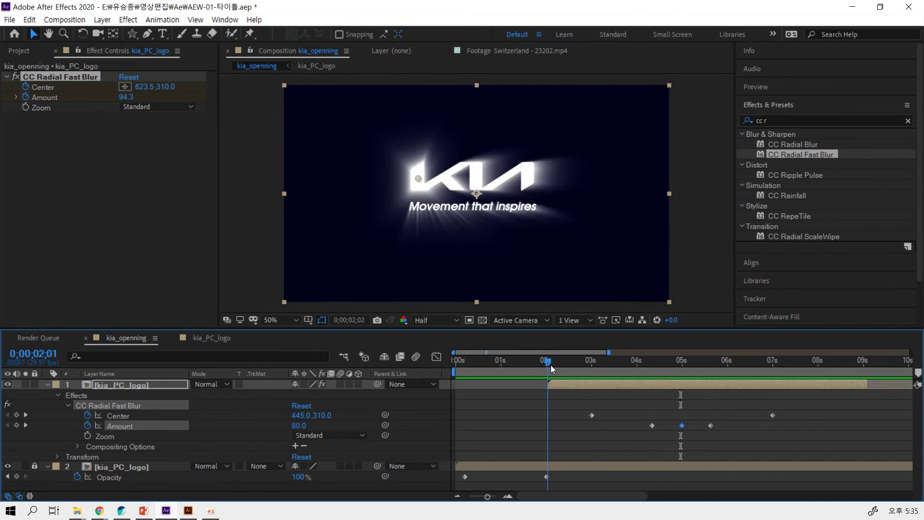
pyautogui.moveTo(551, 365); pyautogui.dragTo(781, 364)
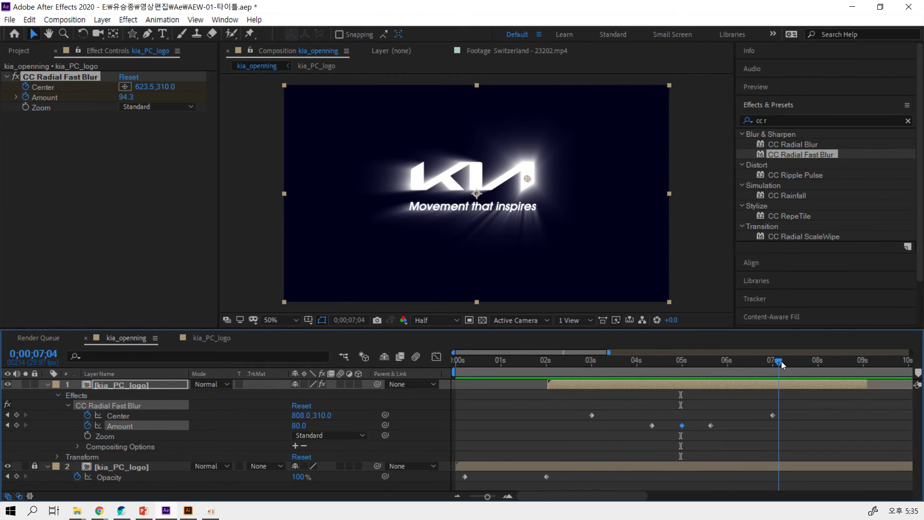
pyautogui.moveTo(780, 361); pyautogui.dragTo(685, 368)
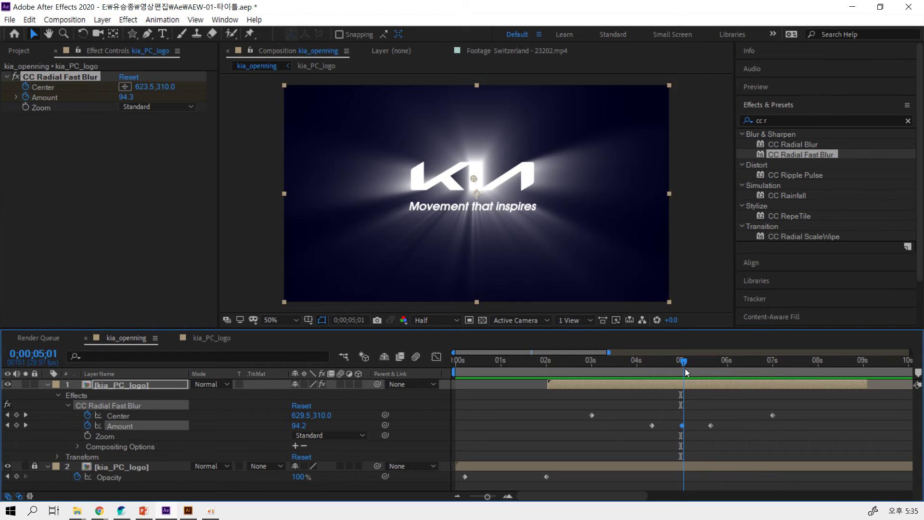
pyautogui.moveTo(685, 368)
pyautogui.mouseDown()
pyautogui.moveTo(636, 368)
pyautogui.moveTo(714, 362)
pyautogui.mouseUp()
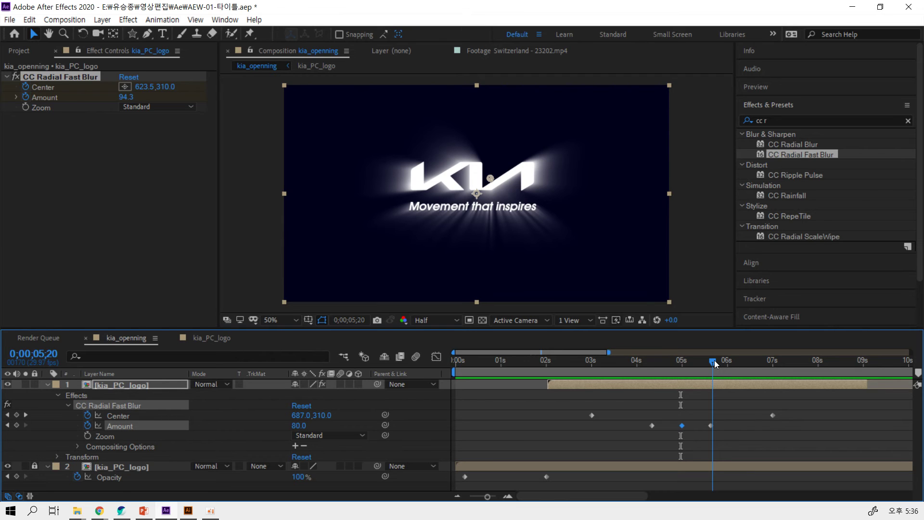
pyautogui.moveTo(713, 360)
pyautogui.mouseDown()
pyautogui.moveTo(622, 371)
pyautogui.moveTo(694, 377)
pyautogui.moveTo(684, 379)
pyautogui.mouseUp()
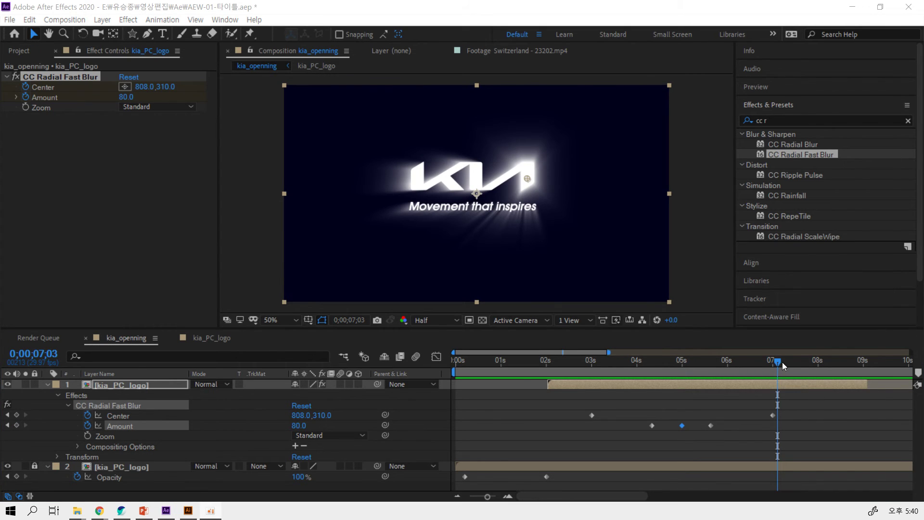
pyautogui.moveTo(778, 361)
pyautogui.mouseDown()
pyautogui.moveTo(489, 372)
pyautogui.moveTo(573, 366)
pyautogui.moveTo(538, 369)
pyautogui.moveTo(562, 369)
pyautogui.moveTo(563, 376)
pyautogui.mouseUp()
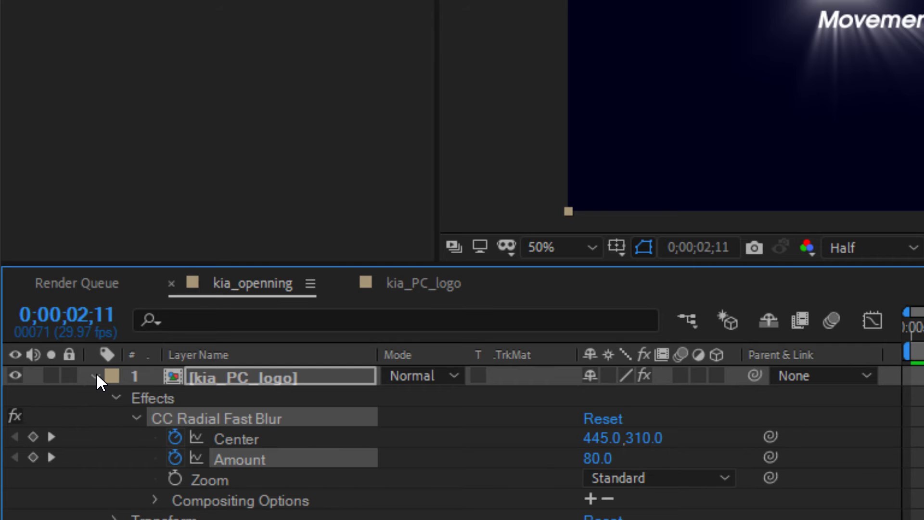
# Fold away the top kia_PC_logo layer's Effects group and reveal its Transform properties.
pyautogui.click(95, 376)
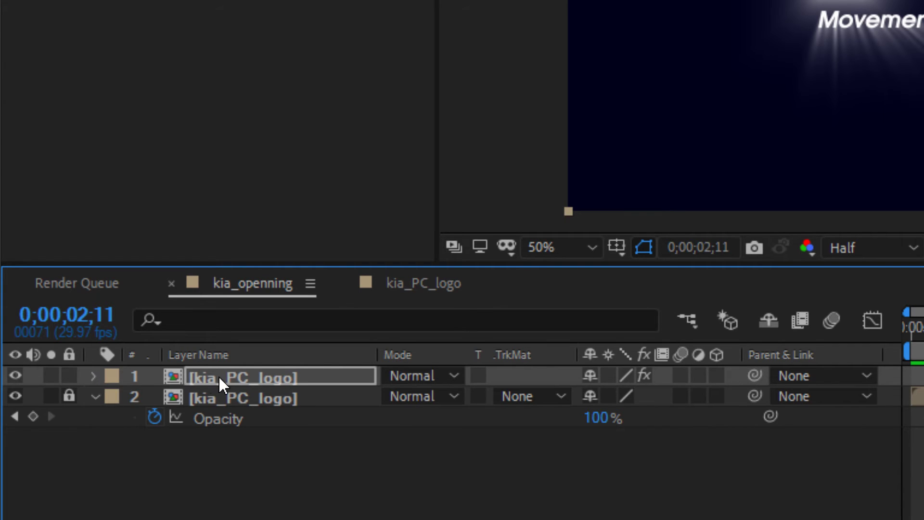
pyautogui.click(254, 379)
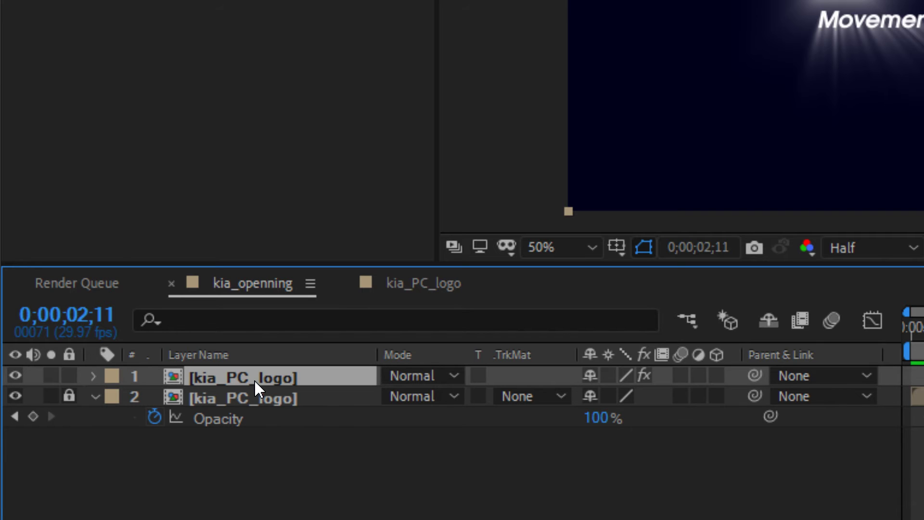
pyautogui.press('u')
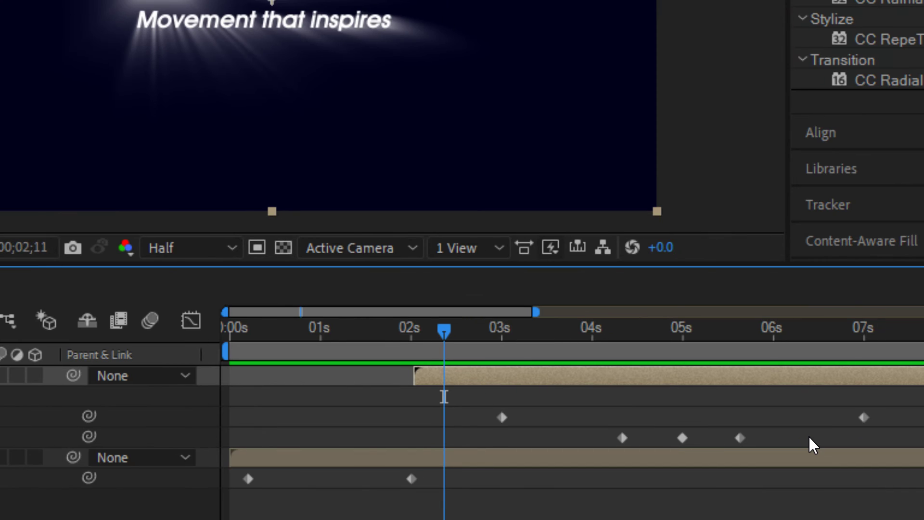
pyautogui.press('u')
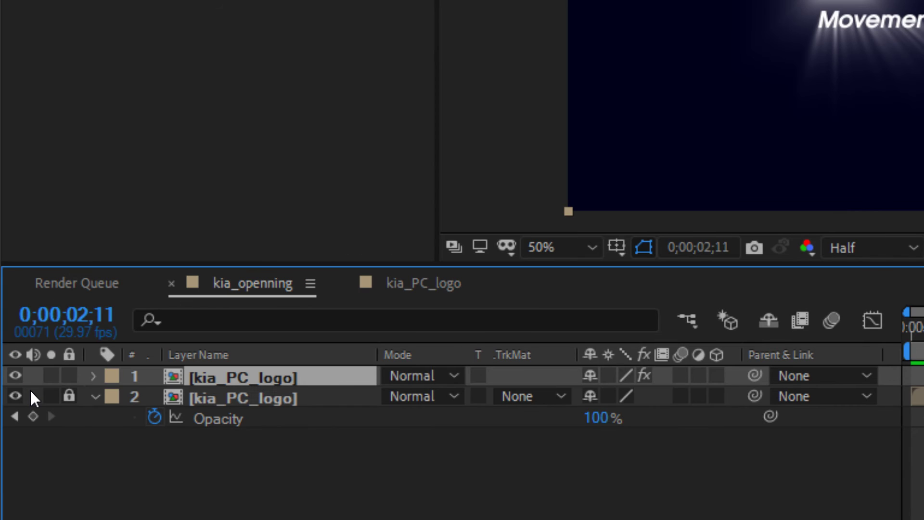
pyautogui.click(94, 376)
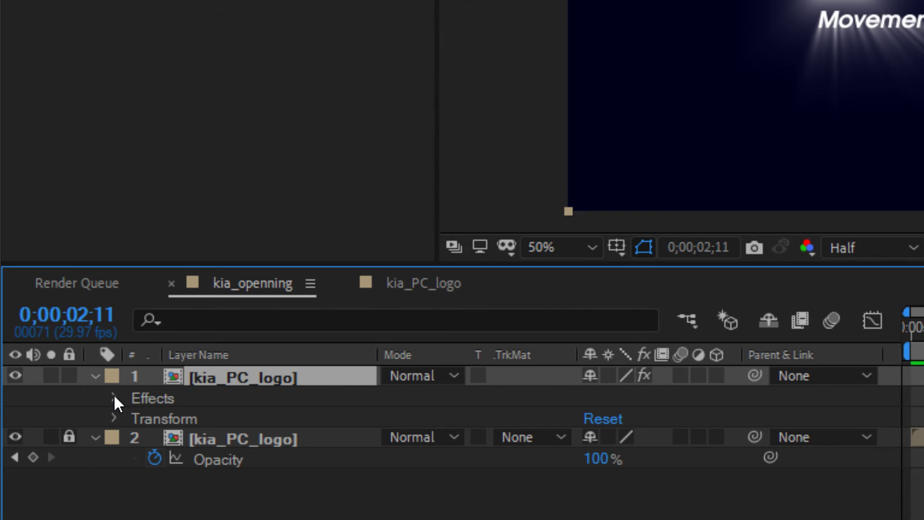
pyautogui.click(114, 397)
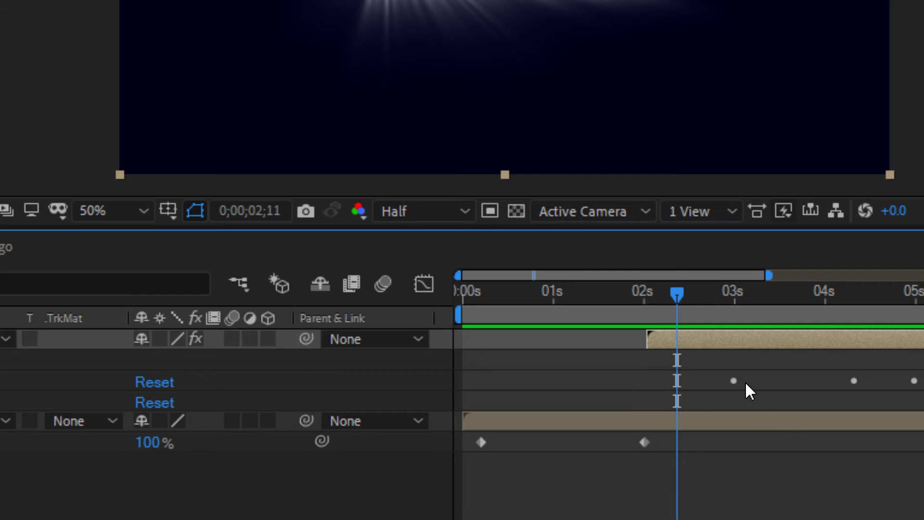
pyautogui.moveTo(678, 297)
pyautogui.mouseDown()
pyautogui.moveTo(718, 303)
pyautogui.moveTo(661, 300)
pyautogui.moveTo(716, 303)
pyautogui.moveTo(705, 302)
pyautogui.mouseUp()
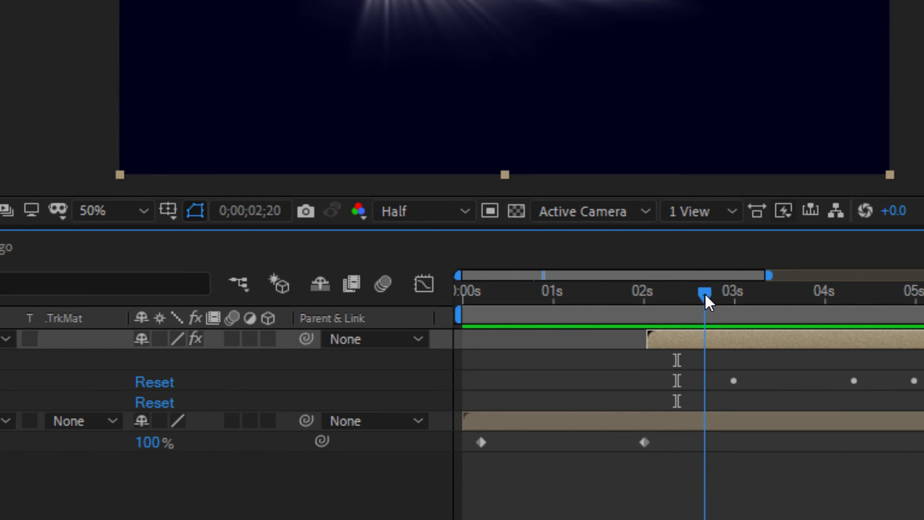
pyautogui.moveTo(705, 296); pyautogui.dragTo(710, 294)
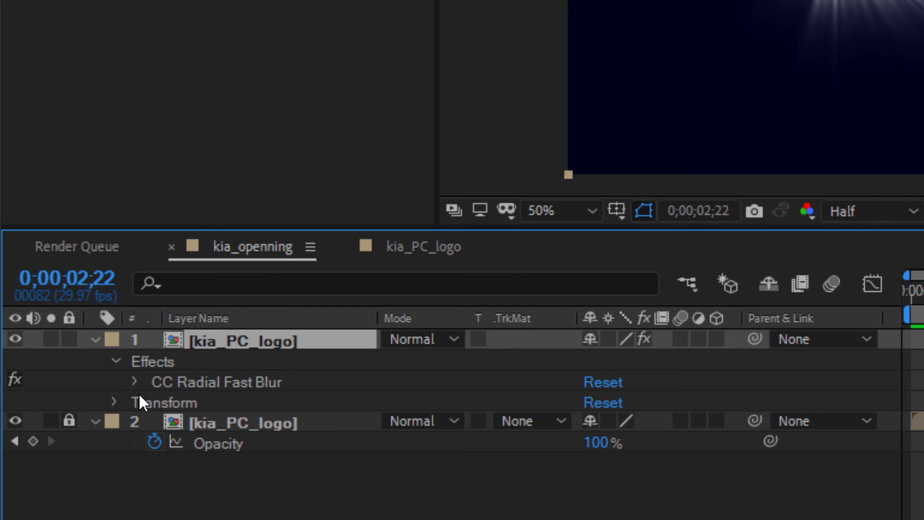
pyautogui.click(116, 362)
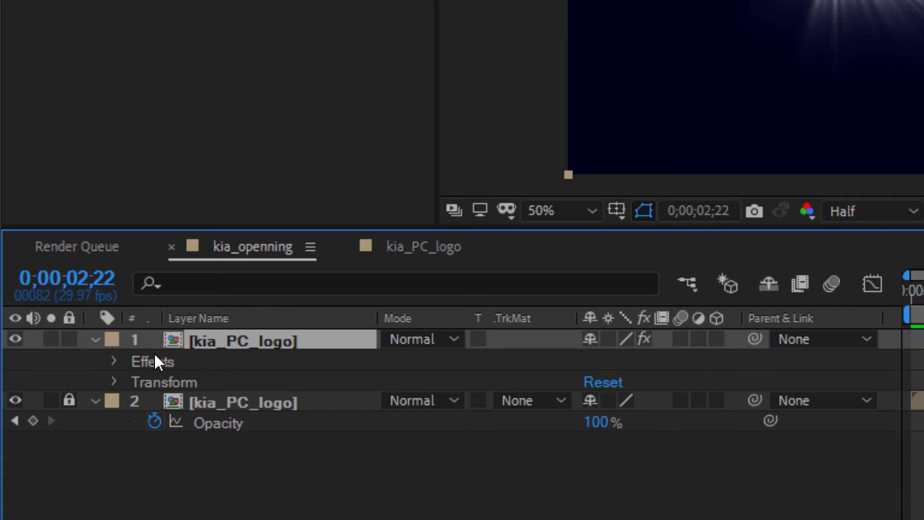
pyautogui.click(114, 381)
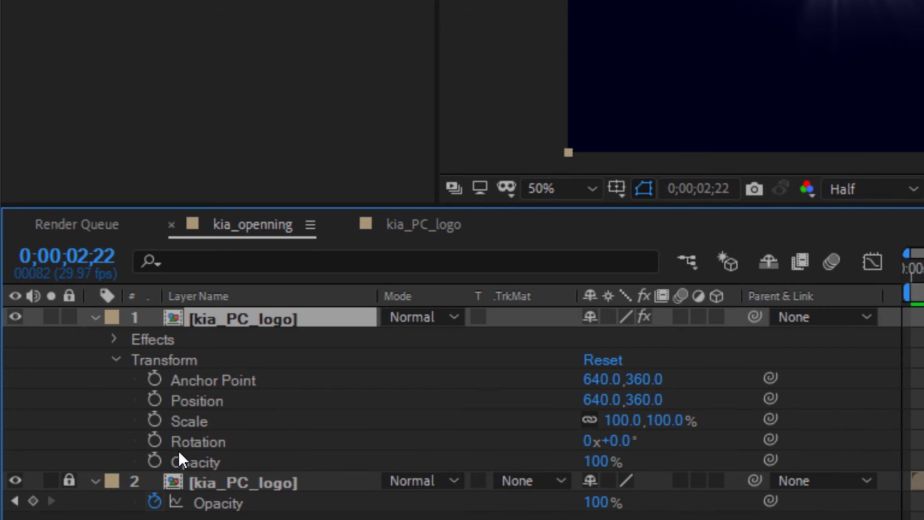
# Keyframe the top logo layer's Opacity from 0% at 0;00;02;03 to 100% at 0;00;02;22.
pyautogui.click(96, 316)
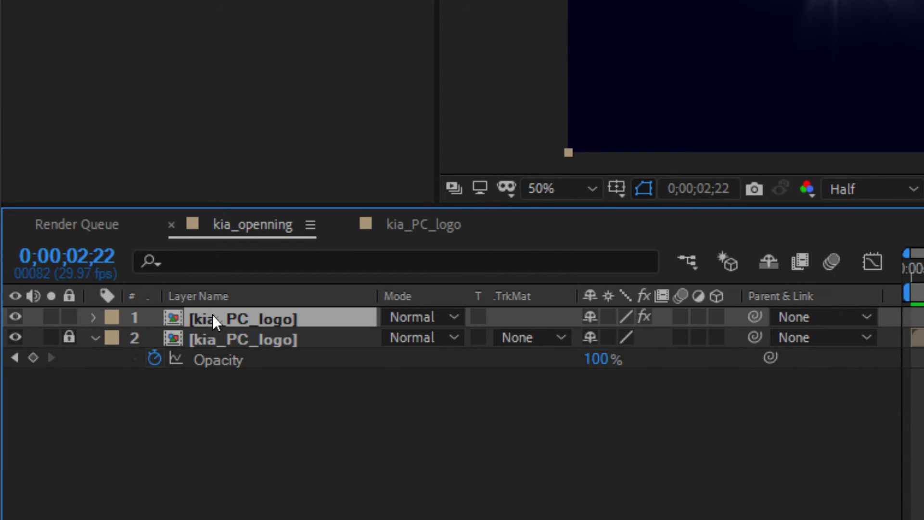
pyautogui.press('t')
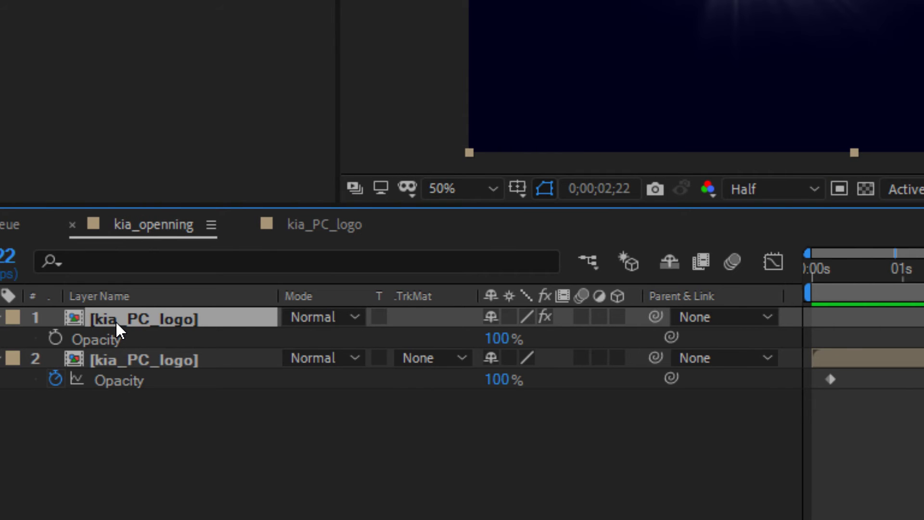
pyautogui.press('u')
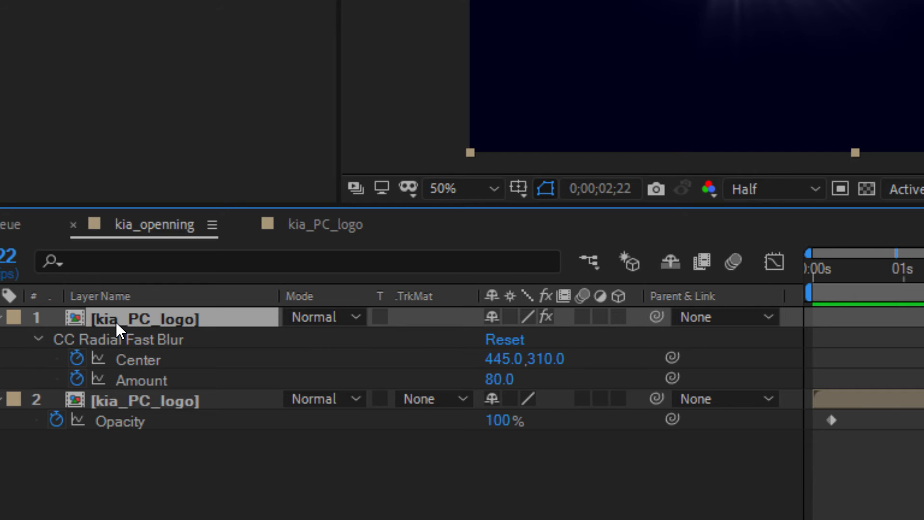
pyautogui.press('u')
pyautogui.press('t')
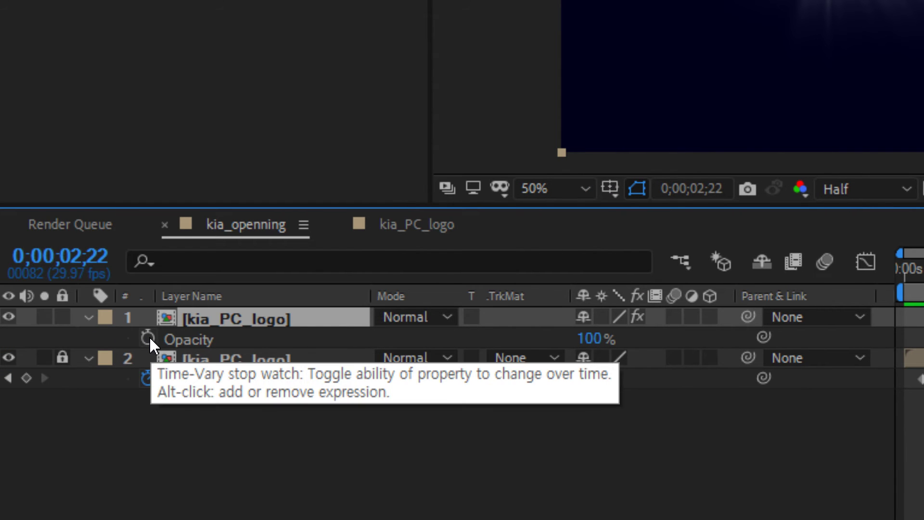
pyautogui.click(148, 337)
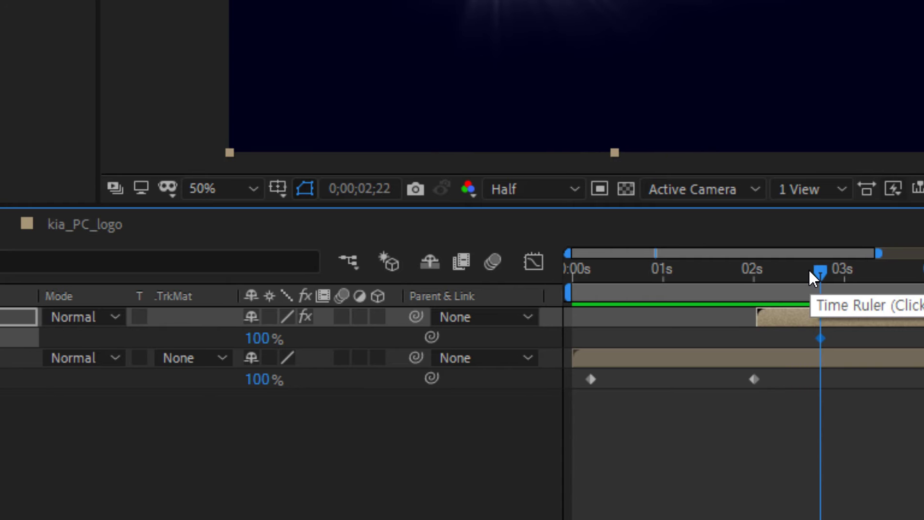
pyautogui.moveTo(818, 270); pyautogui.dragTo(758, 283)
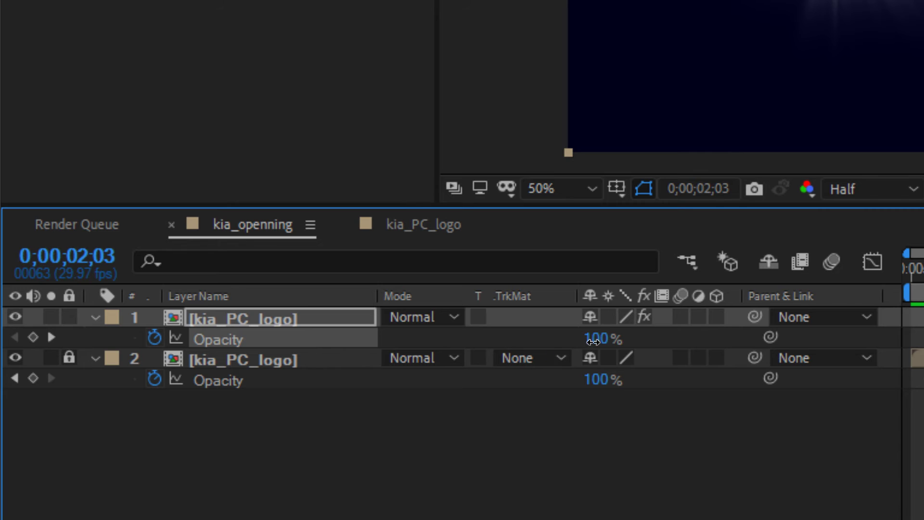
pyautogui.click(585, 337)
pyautogui.write('0')
pyautogui.press('Return')
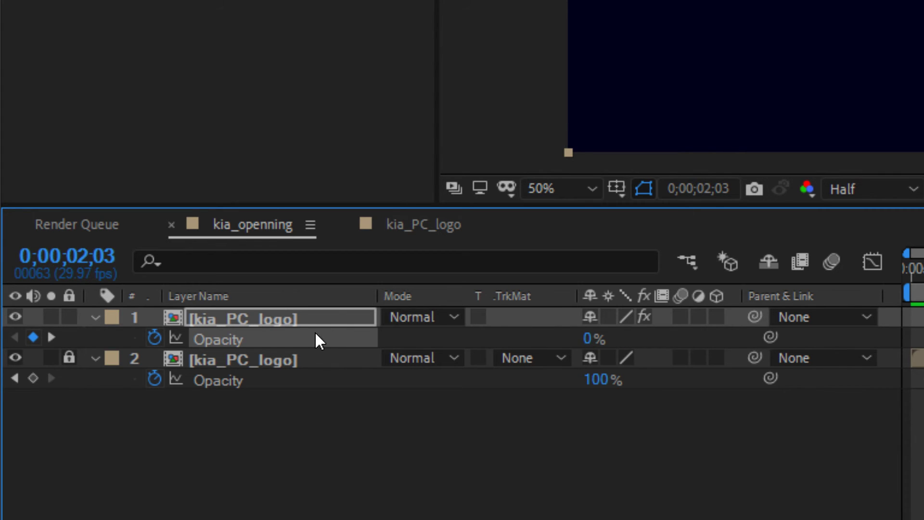
pyautogui.click(296, 320)
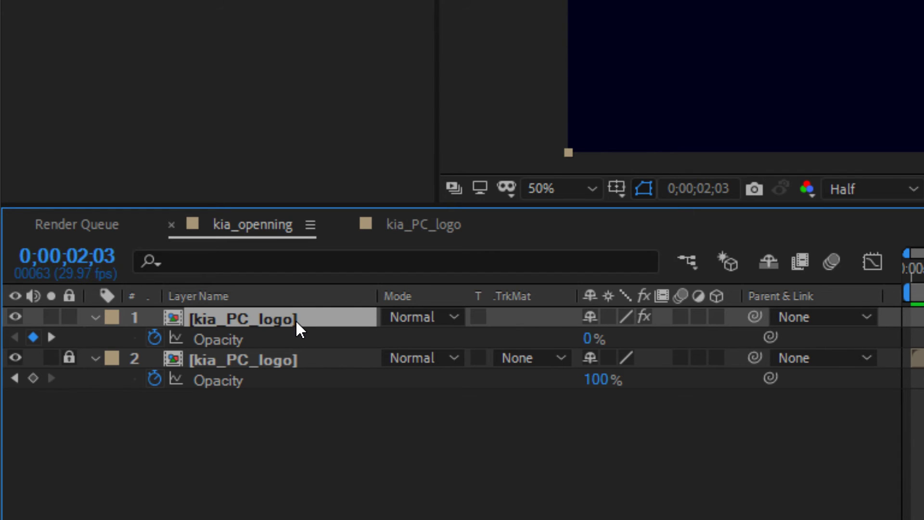
pyautogui.hotkey('shift', 'e')
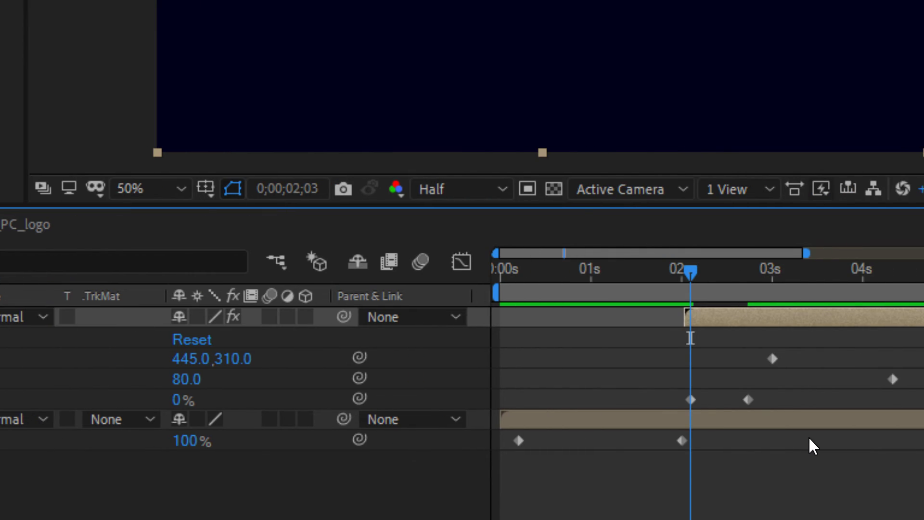
# Move layer 1's 100% Opacity keyframe to 0;00;02;28 and shift the 0% keyframe one frame later.
pyautogui.click(747, 401)
pyautogui.moveTo(747, 401); pyautogui.dragTo(760, 401)
pyautogui.click(690, 400)
pyautogui.moveTo(692, 402); pyautogui.dragTo(695, 402)
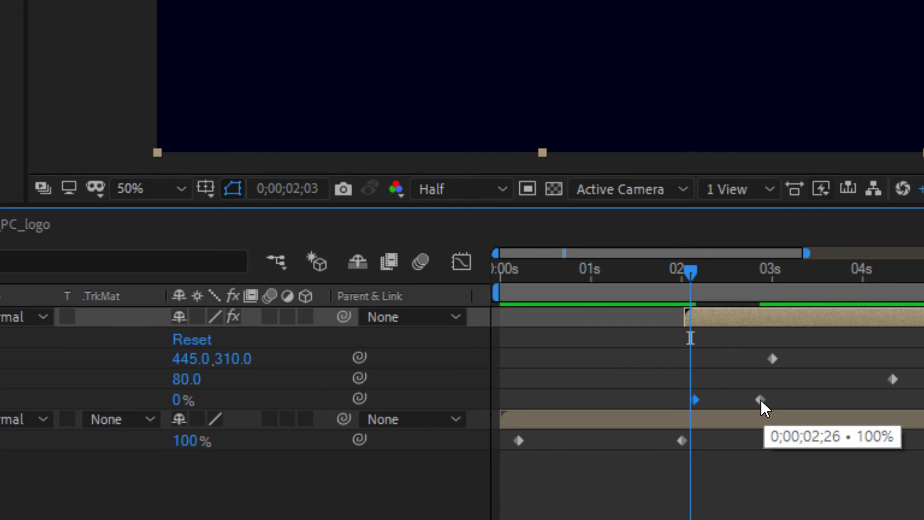
pyautogui.moveTo(760, 400); pyautogui.dragTo(765, 400)
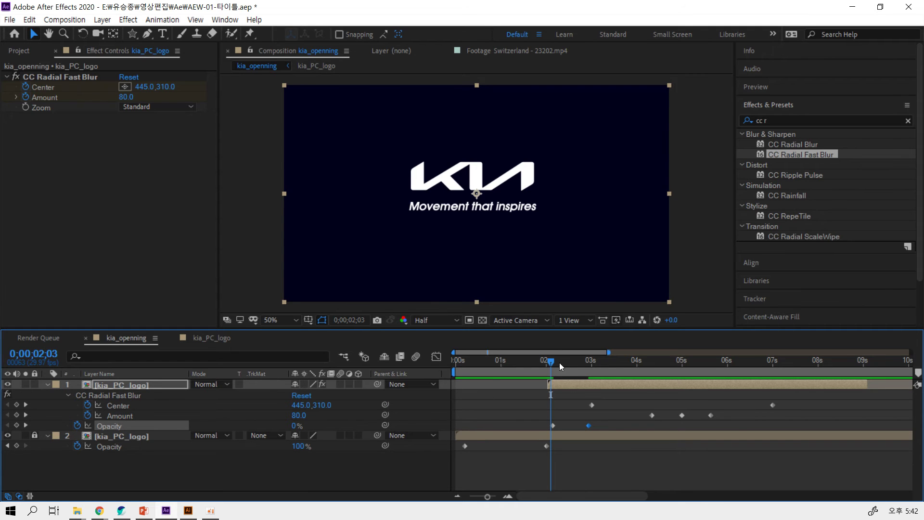
pyautogui.moveTo(557, 363); pyautogui.dragTo(529, 363)
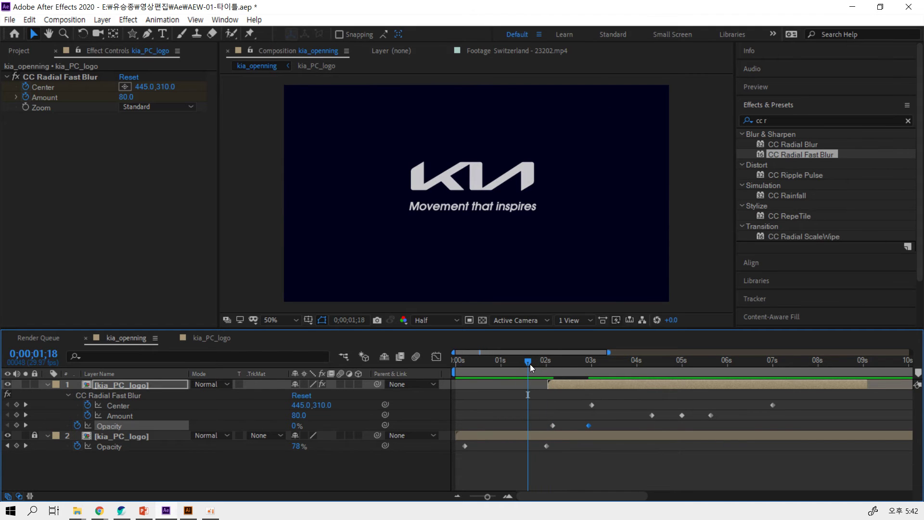
pyautogui.press('space')
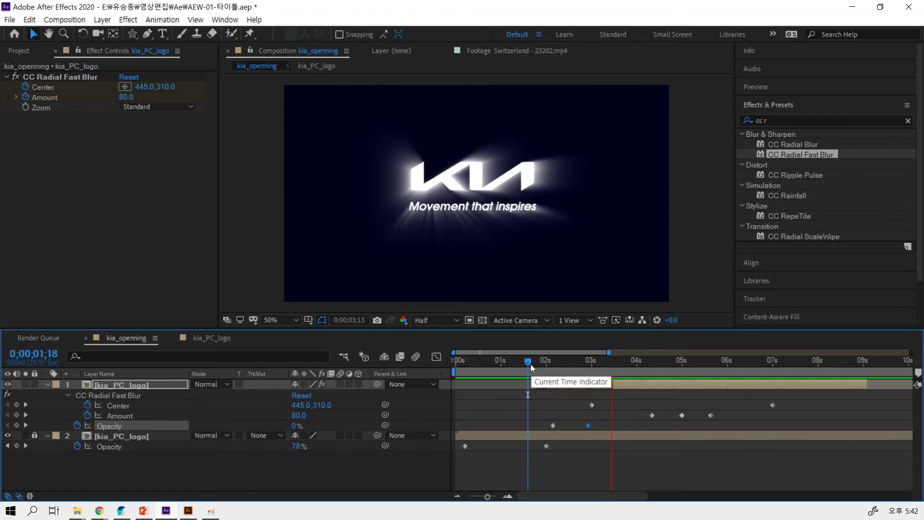
pyautogui.press('space')
pyautogui.click(527, 364)
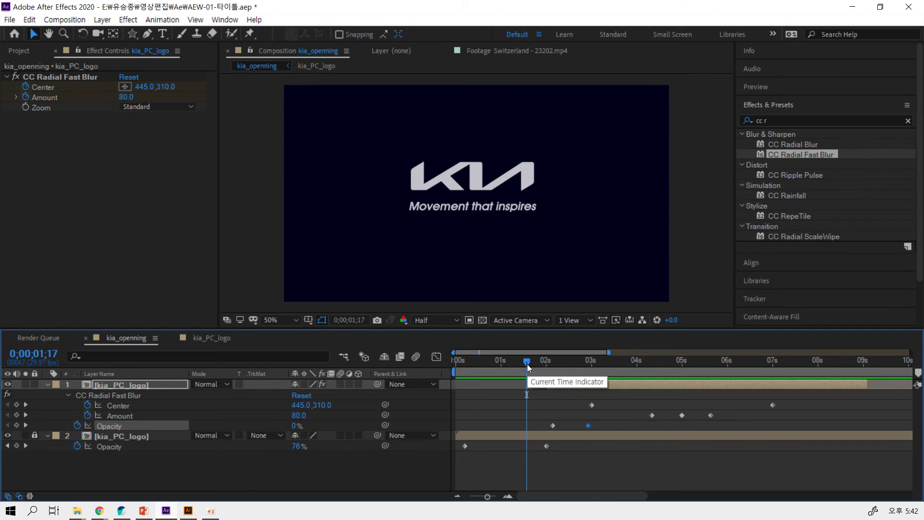
pyautogui.press('space')
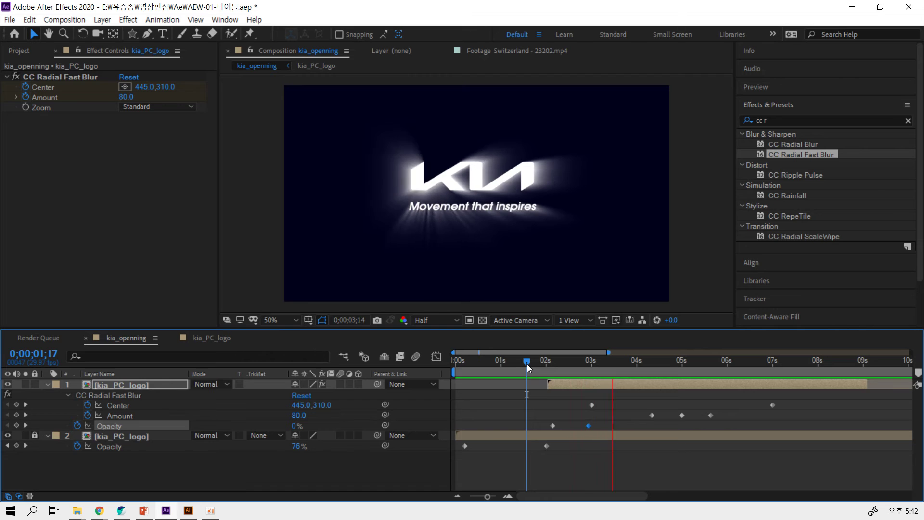
pyautogui.moveTo(527, 364); pyautogui.dragTo(520, 364)
pyautogui.press('space')
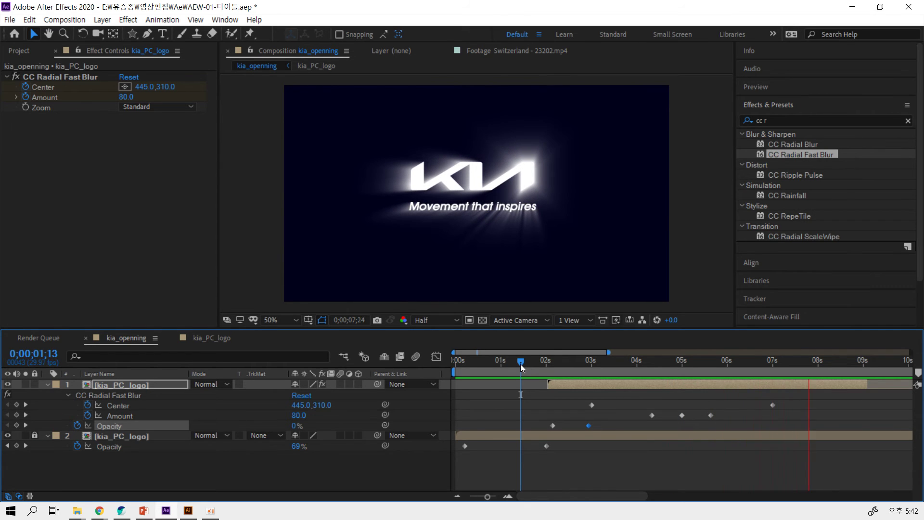
pyautogui.press('space')
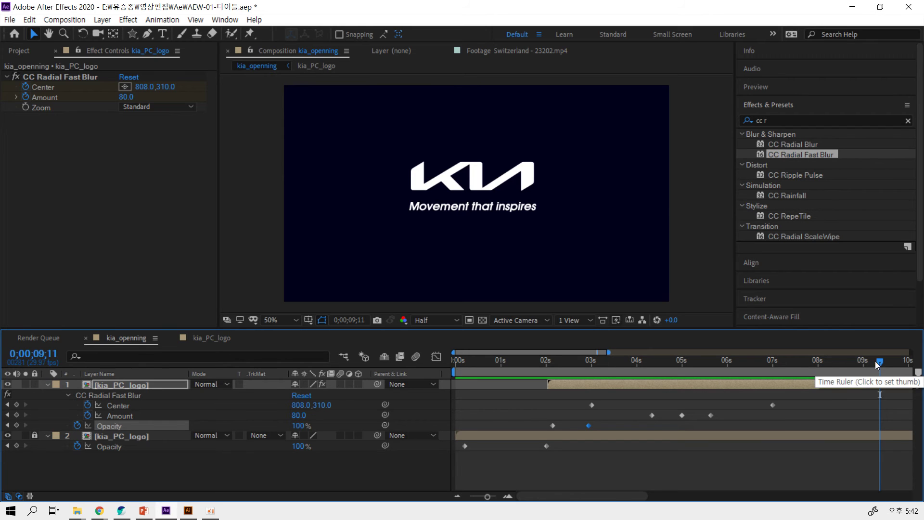
pyautogui.moveTo(871, 361)
pyautogui.mouseDown()
pyautogui.moveTo(763, 382)
pyautogui.moveTo(790, 378)
pyautogui.mouseUp()
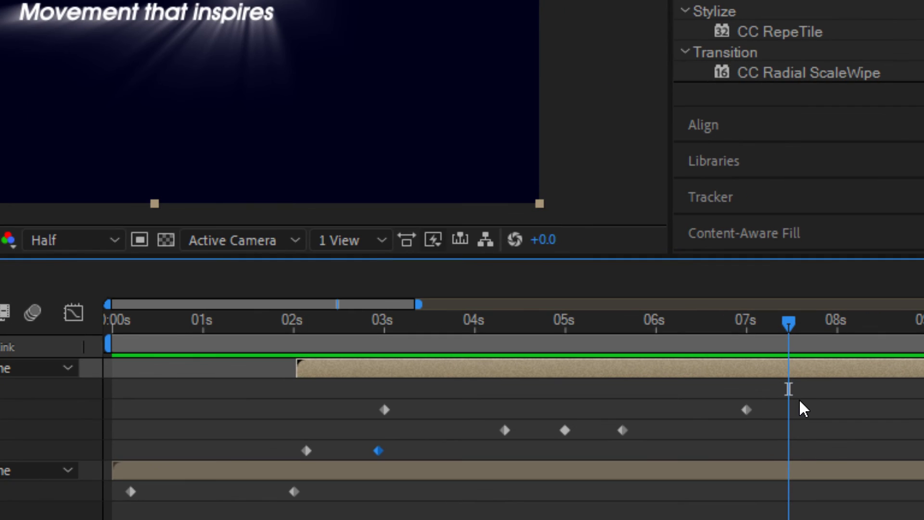
# Scrub the blurred logo around 7–8 seconds, then back to about 2.5 seconds.
pyautogui.moveTo(782, 327)
pyautogui.mouseDown()
pyautogui.moveTo(827, 312)
pyautogui.moveTo(799, 313)
pyautogui.mouseUp()
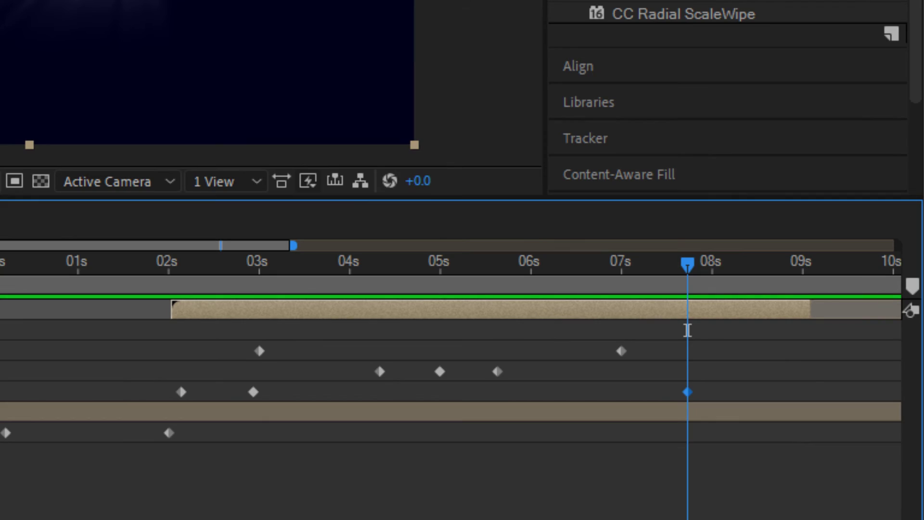
pyautogui.moveTo(688, 264); pyautogui.dragTo(343, 265)
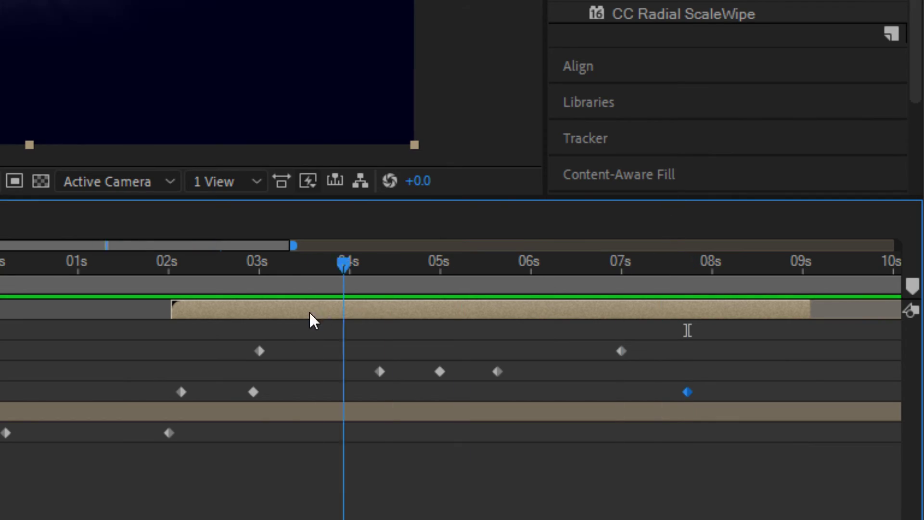
pyautogui.moveTo(310, 320)
pyautogui.mouseDown()
pyautogui.moveTo(217, 352)
pyautogui.moveTo(808, 337)
pyautogui.mouseUp()
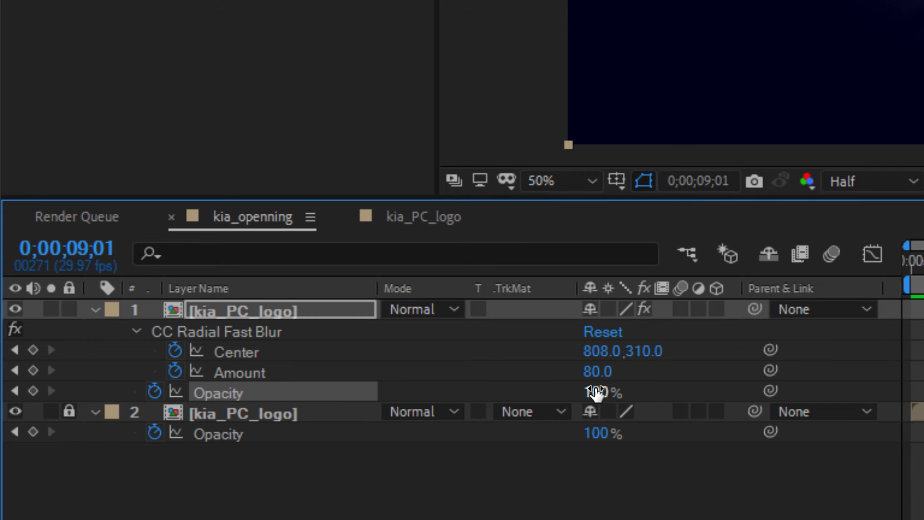
# Add a 0% Opacity keyframe on the blur layer near 9 seconds and preview the fade from about 4.7 seconds.
pyautogui.click(597, 392)
pyautogui.write('0')
pyautogui.press('Return')
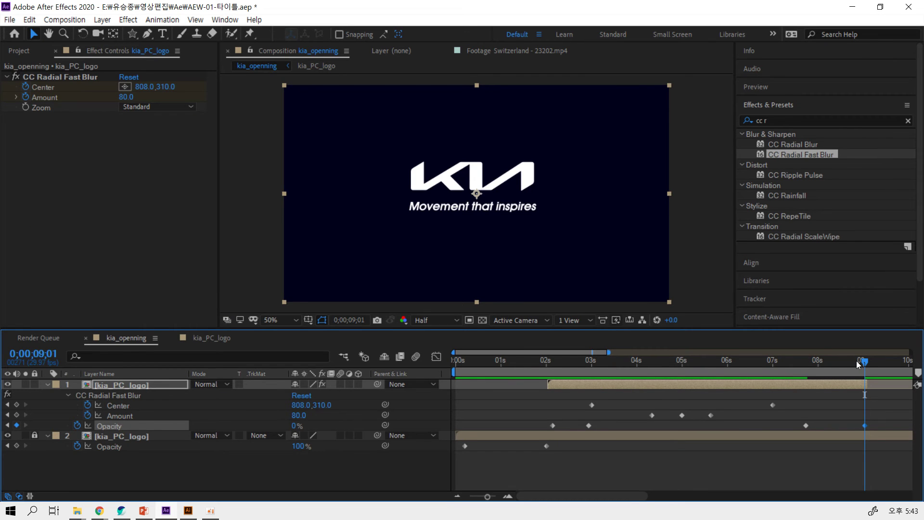
pyautogui.moveTo(857, 362); pyautogui.dragTo(671, 365)
pyautogui.press('space')
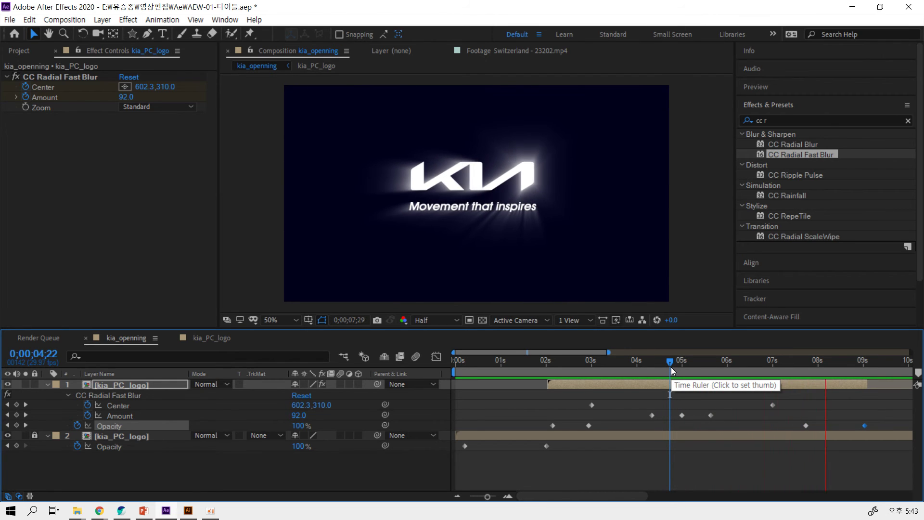
pyautogui.press('space')
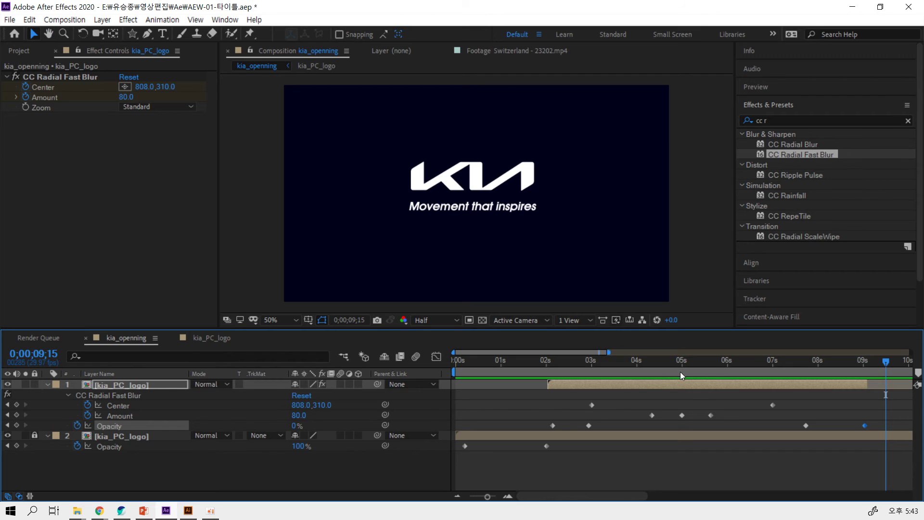
# Shift the last two Opacity keyframes slightly earlier, recheck the blur, and collapse the layer.
pyautogui.moveTo(804, 425); pyautogui.dragTo(775, 428)
pyautogui.moveTo(864, 425); pyautogui.dragTo(851, 426)
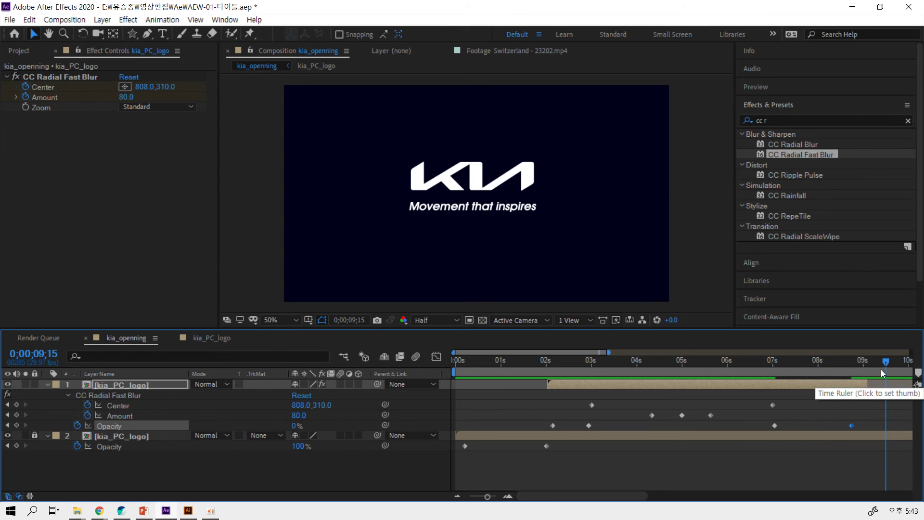
pyautogui.moveTo(882, 372); pyautogui.dragTo(730, 365)
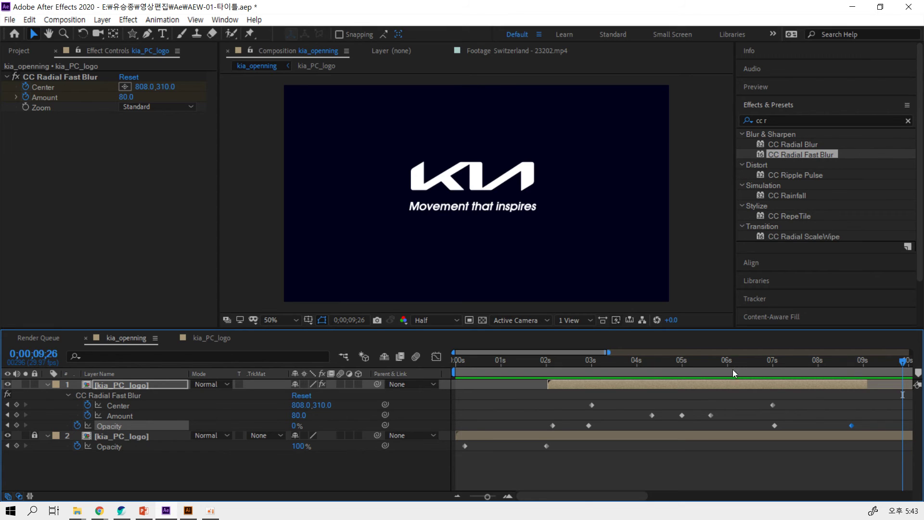
pyautogui.click(46, 385)
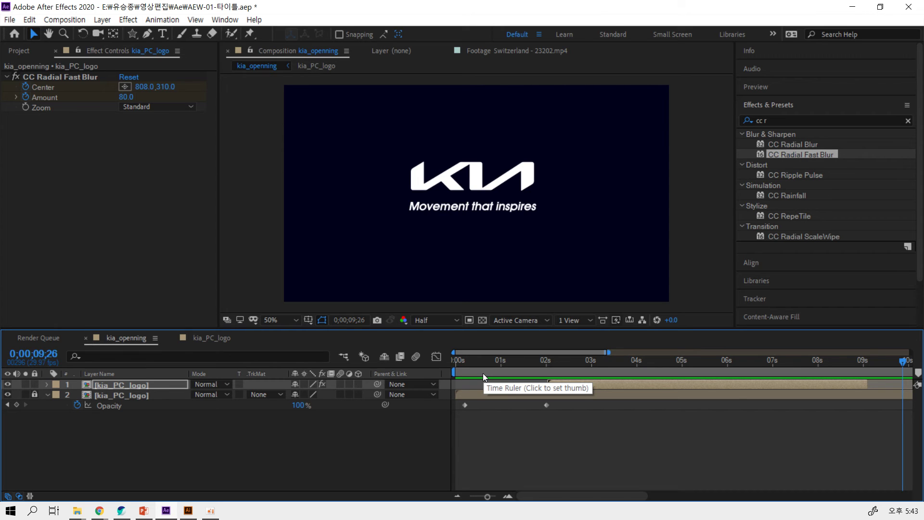
# Save the project, widen the timeline view to the full 30 seconds, and scrub back to the start.
pyautogui.hotkey('ctrl', 's')
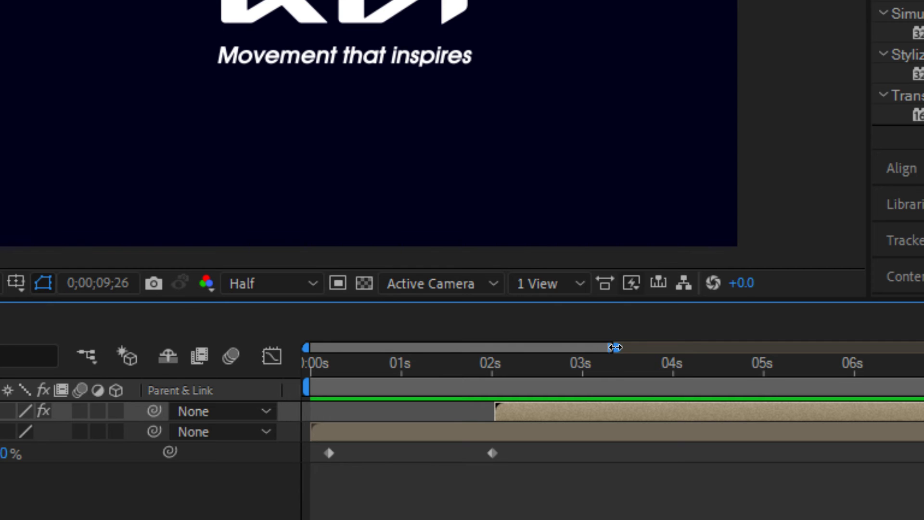
pyautogui.moveTo(615, 347); pyautogui.dragTo(808, 357)
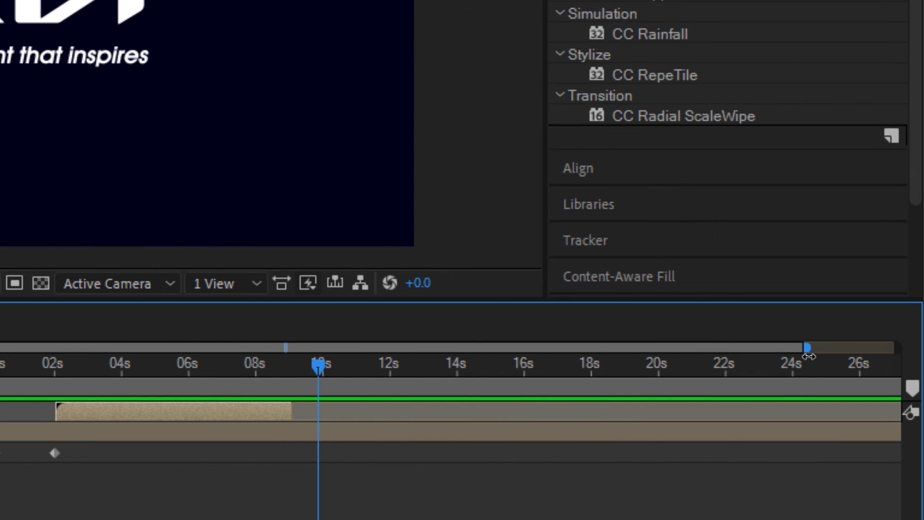
pyautogui.moveTo(808, 357); pyautogui.dragTo(902, 355)
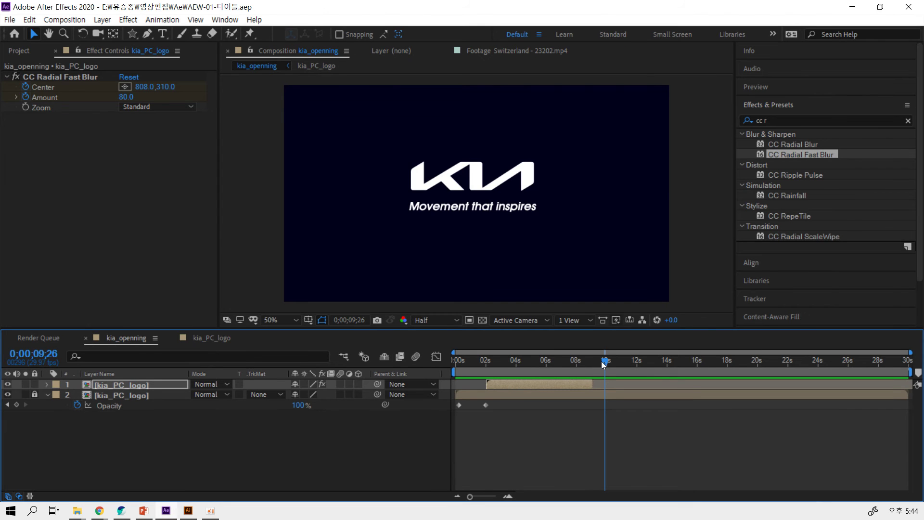
pyautogui.moveTo(602, 361)
pyautogui.mouseDown()
pyautogui.moveTo(558, 353)
pyautogui.moveTo(637, 354)
pyautogui.mouseUp()
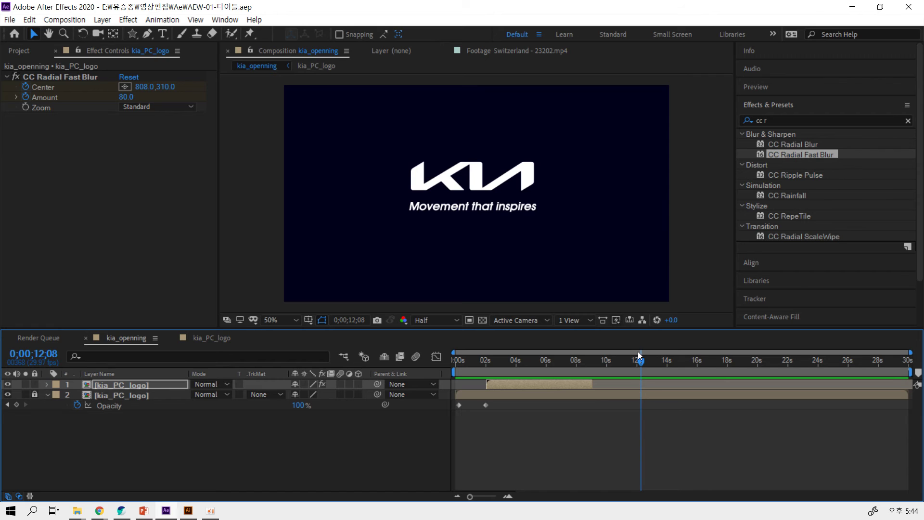
pyautogui.moveTo(638, 352); pyautogui.dragTo(636, 351)
pyautogui.moveTo(480, 355); pyautogui.dragTo(442, 356)
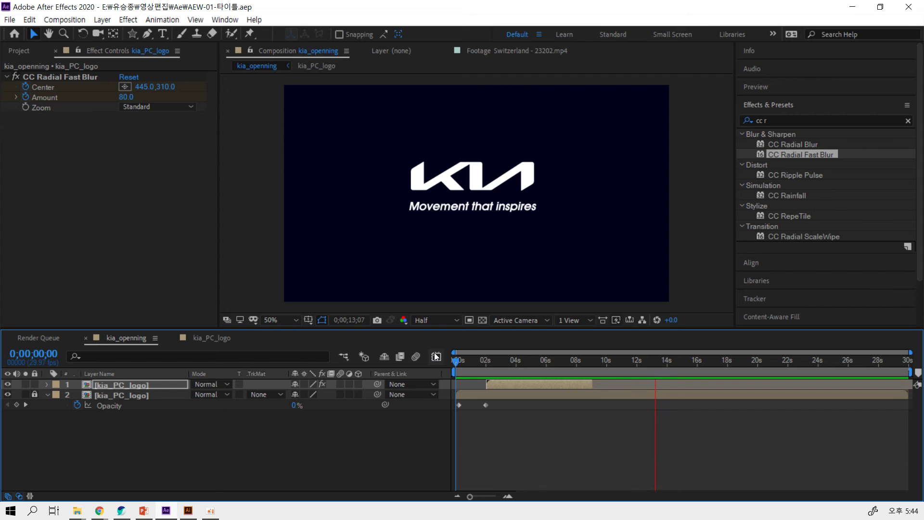
# Stop playback and set the current time to exactly 0;00;15;00.
pyautogui.press('space')
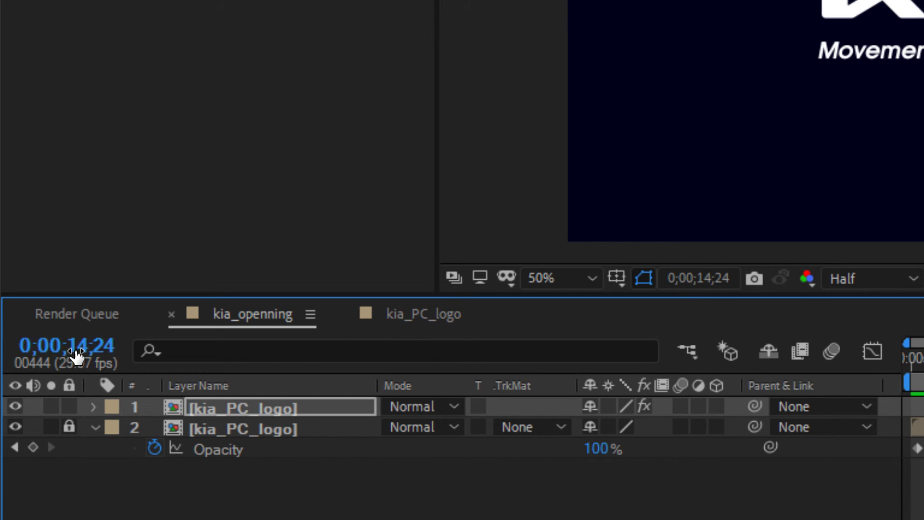
pyautogui.click(76, 348)
pyautogui.write('15.')
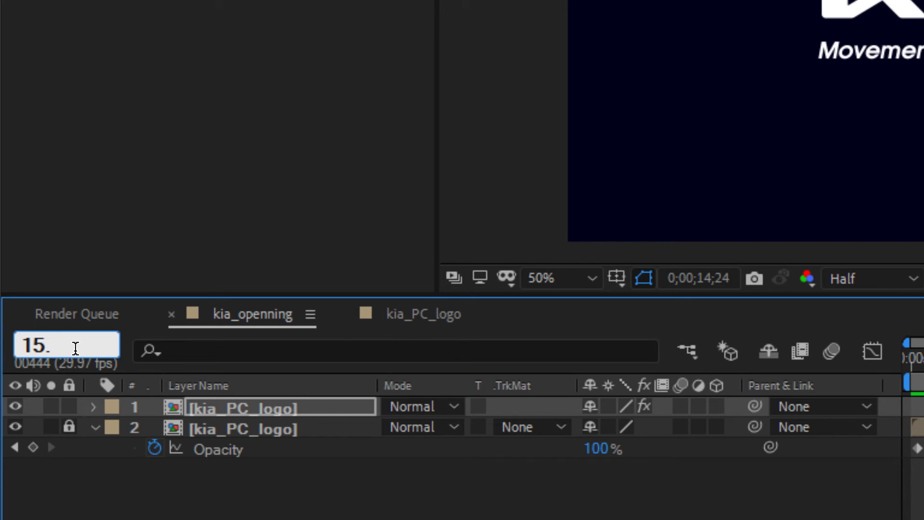
pyautogui.write('0')
pyautogui.press('Return')
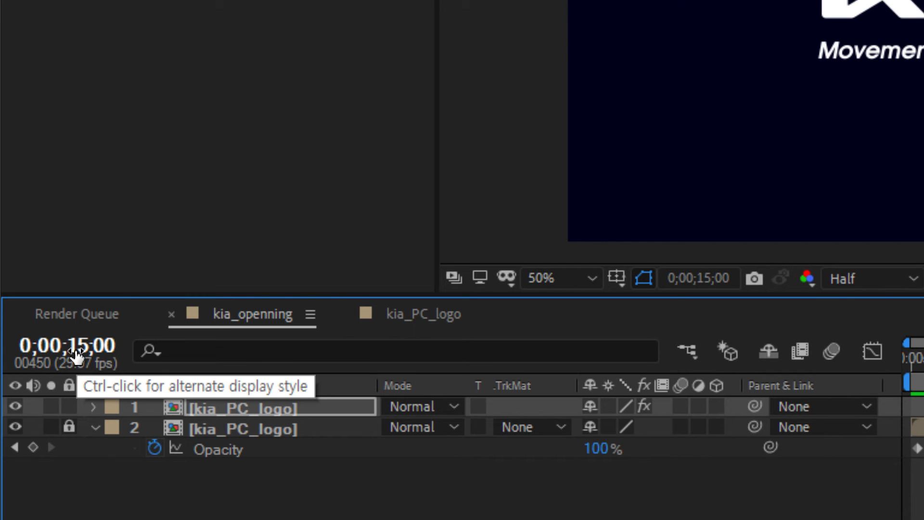
pyautogui.click(75, 346)
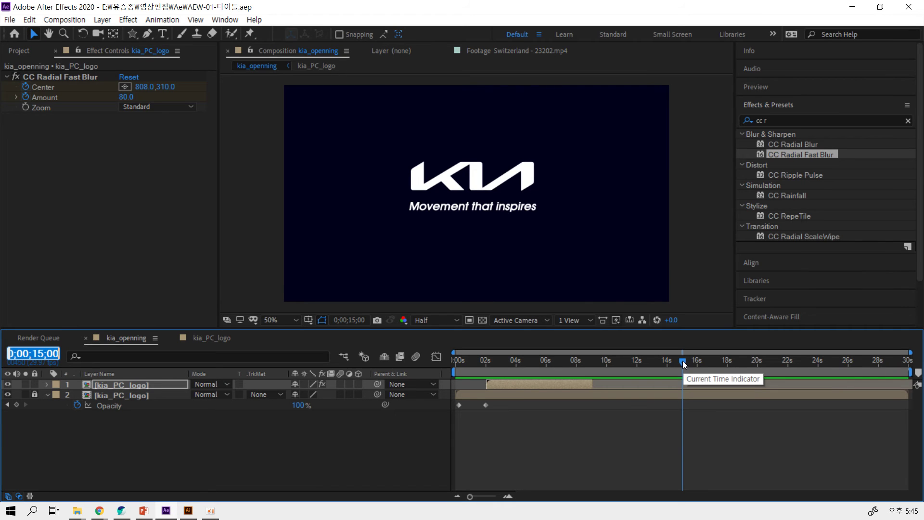
pyautogui.click(682, 360)
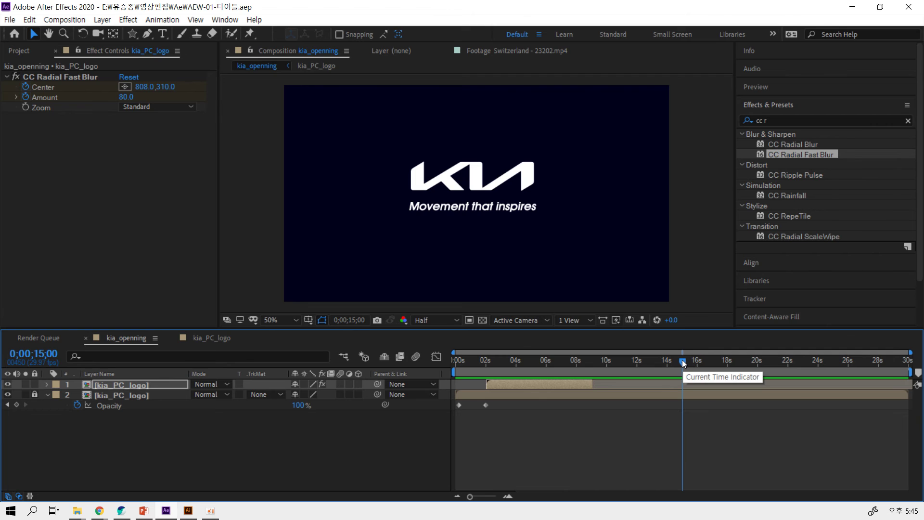
# Set the kia_openning composition Duration to 15.0 seconds in Composition Settings and preview it.
pyautogui.hotkey('ctrl', 'k')
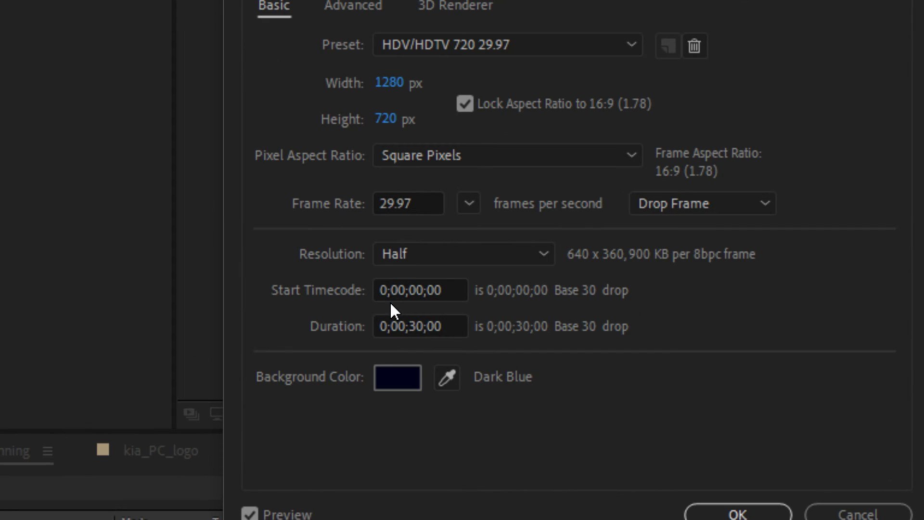
pyautogui.click(416, 326)
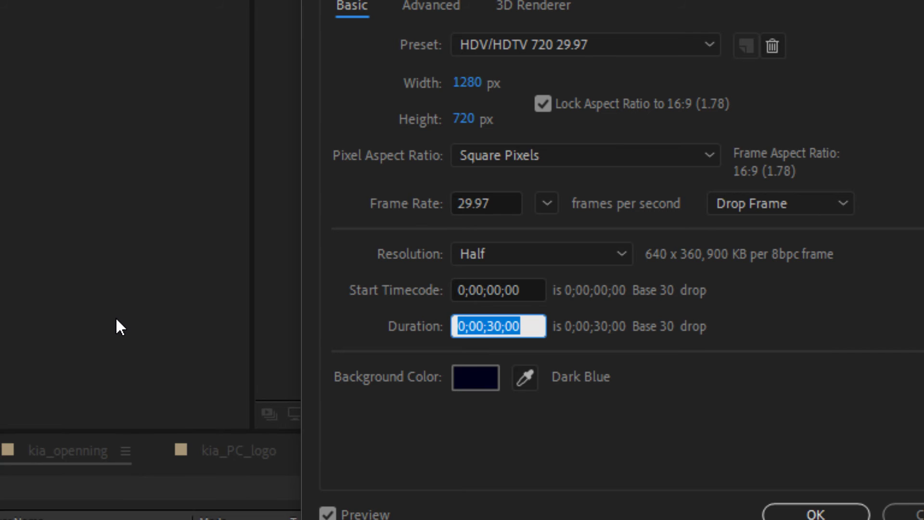
pyautogui.write('15.0')
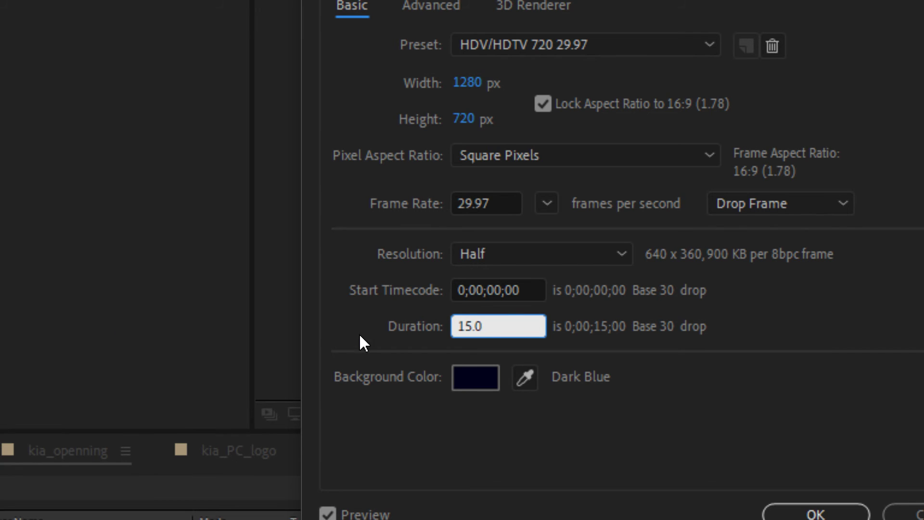
pyautogui.click(610, 437)
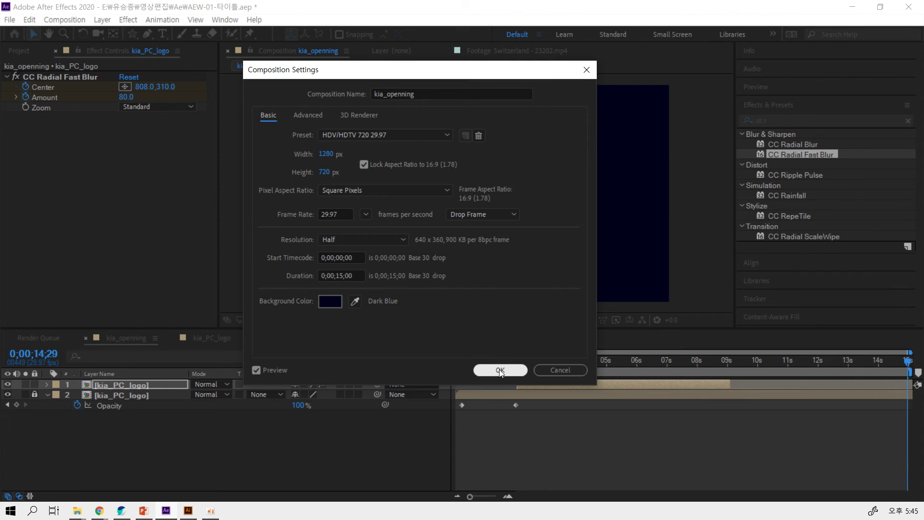
pyautogui.click(499, 370)
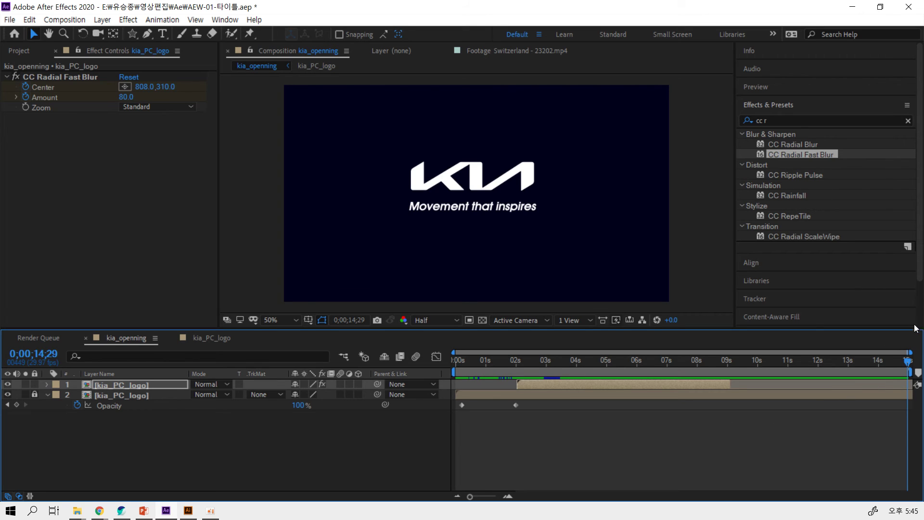
pyautogui.press('space')
pyautogui.press('space')
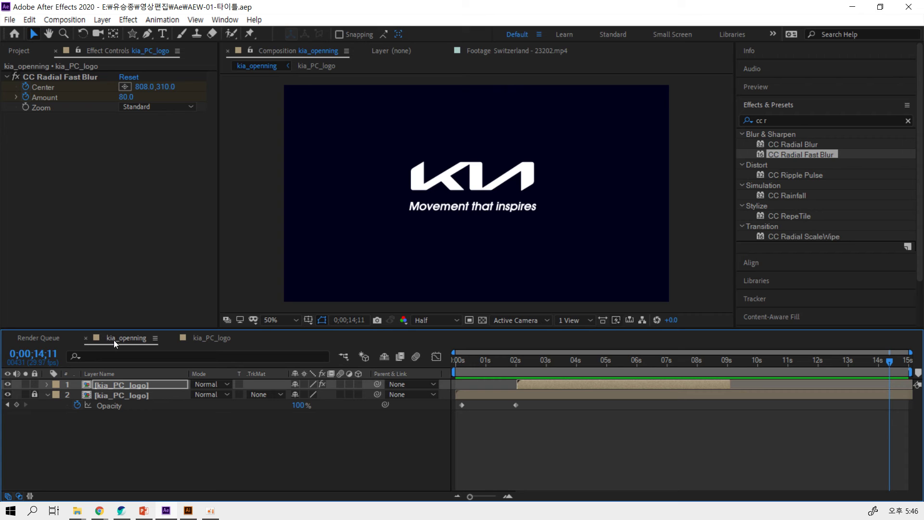
# Change the kia_openning background colour from dark blue to deep purple in Composition Settings.
pyautogui.hotkey('ctrl', 'k')
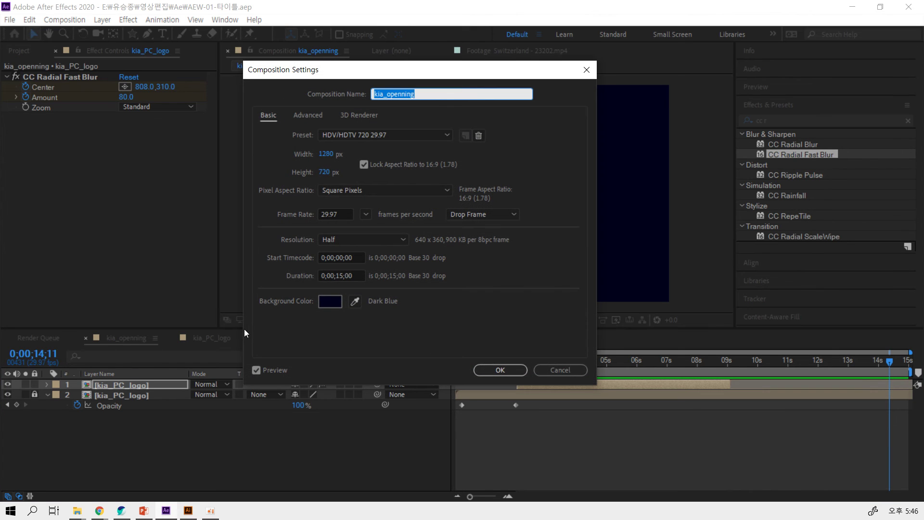
pyautogui.click(330, 301)
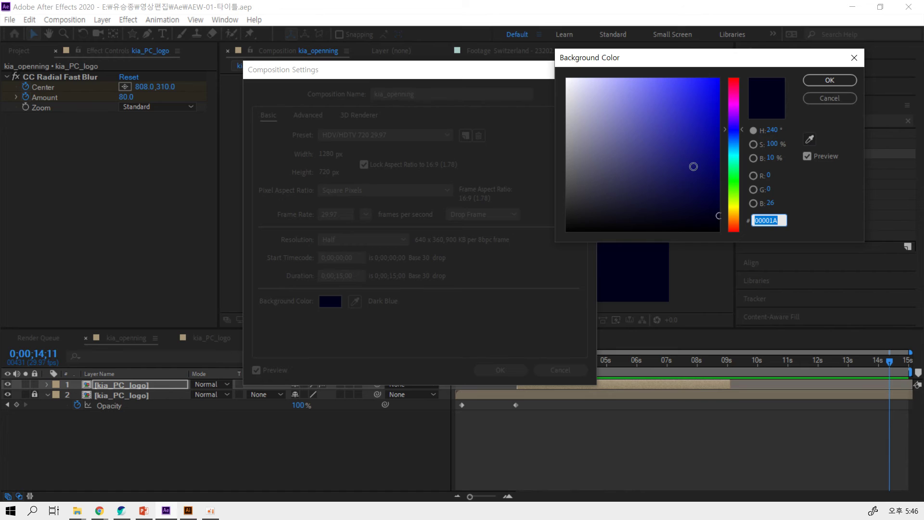
pyautogui.click(685, 176)
pyautogui.click(588, 95)
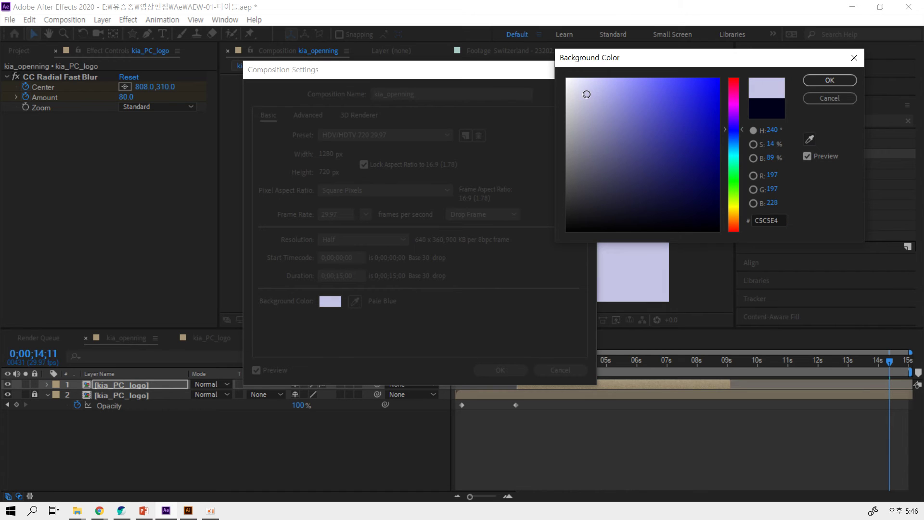
pyautogui.moveTo(601, 107)
pyautogui.mouseDown()
pyautogui.moveTo(709, 158)
pyautogui.moveTo(732, 110)
pyautogui.mouseUp()
pyautogui.moveTo(698, 145); pyautogui.dragTo(703, 172)
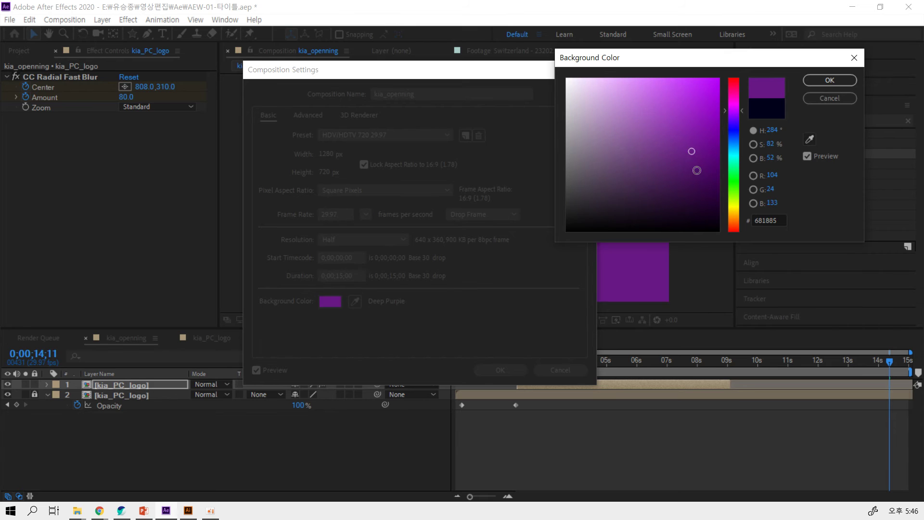
pyautogui.click(819, 81)
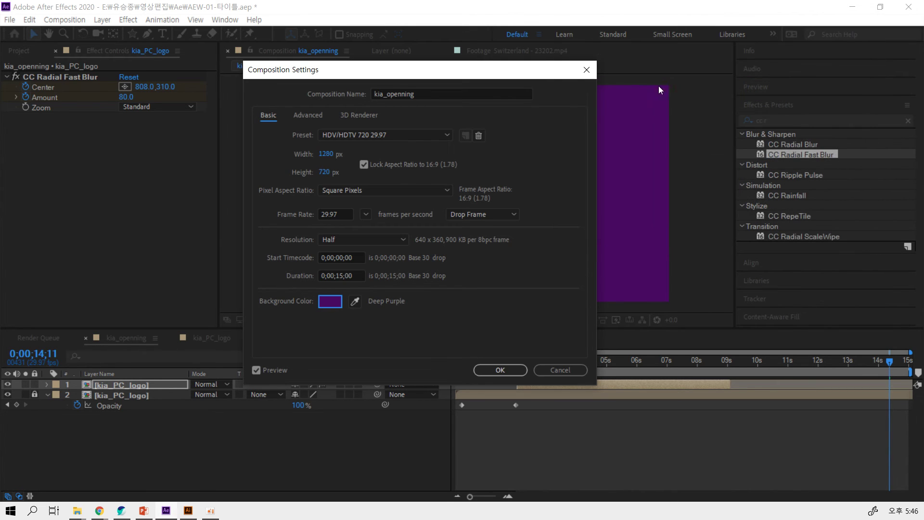
pyautogui.click(504, 370)
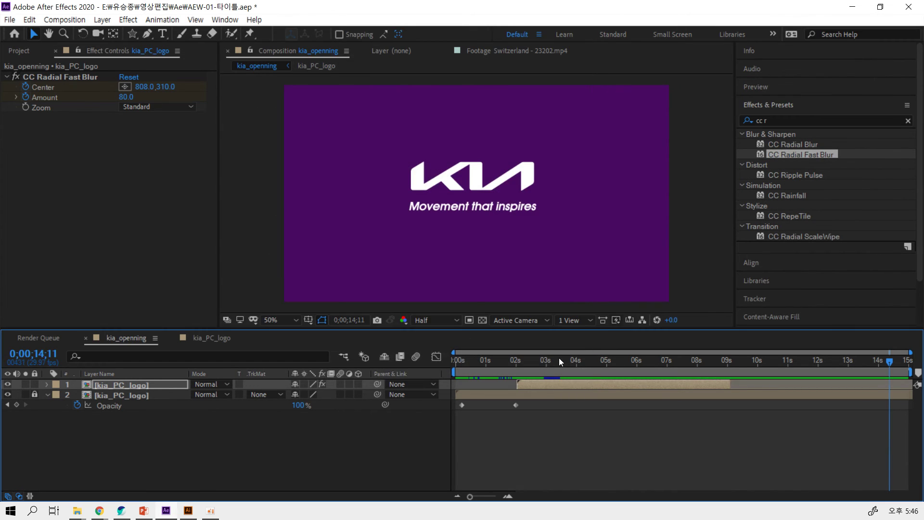
pyautogui.click(503, 360)
# Preview the logo glow animation from about 0;00;01;14 and save the project.
pyautogui.click(501, 361)
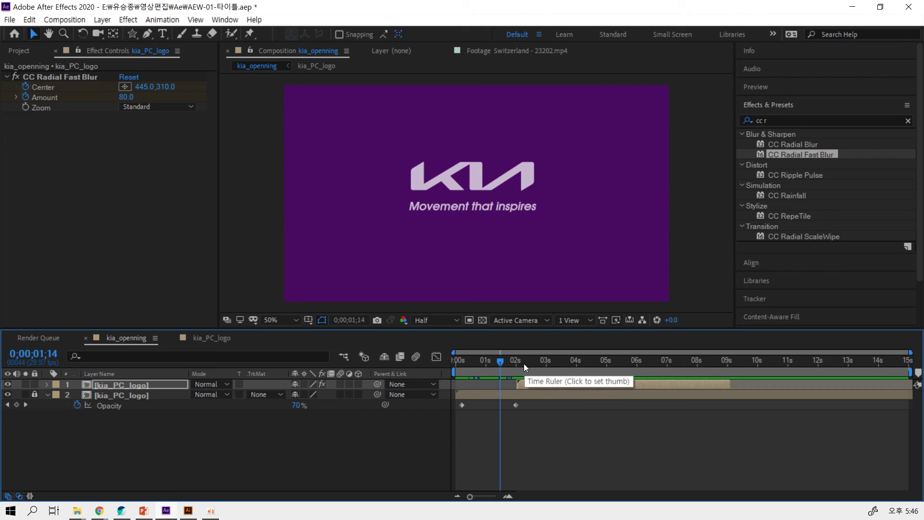
pyautogui.press('space')
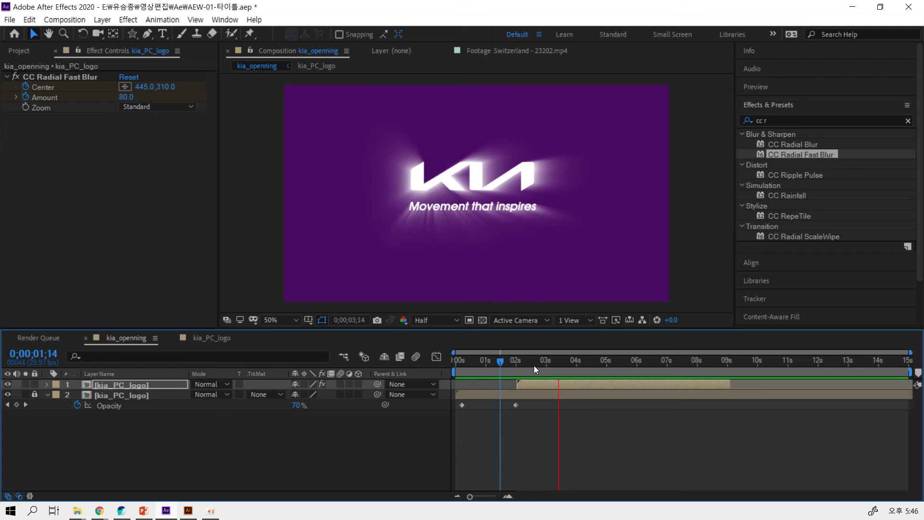
pyautogui.press('space')
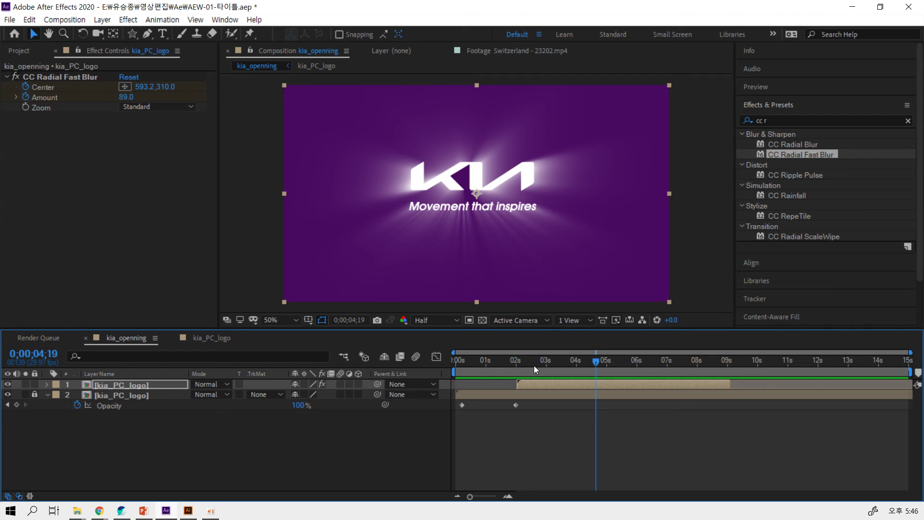
pyautogui.hotkey('ctrl', 's')
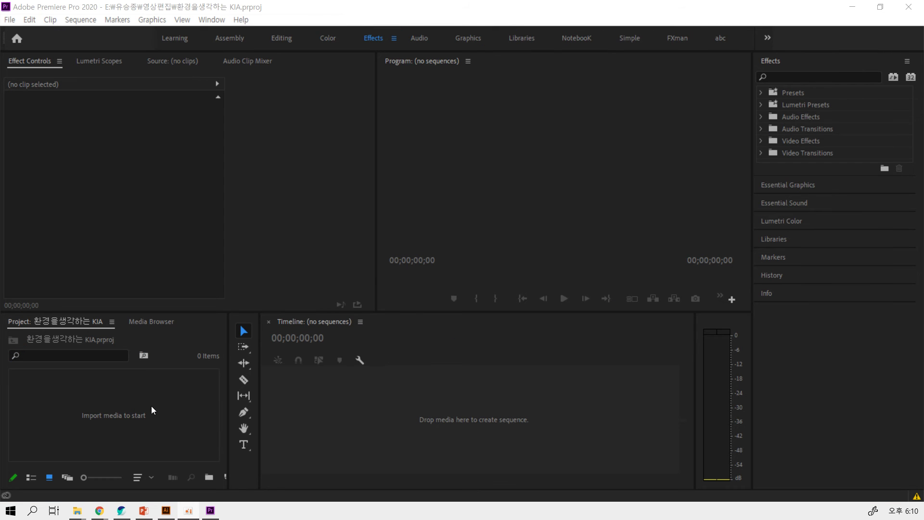
# Import the 환경과자동차 folder from S공유 into the Premiere Pro project.
pyautogui.click(147, 408)
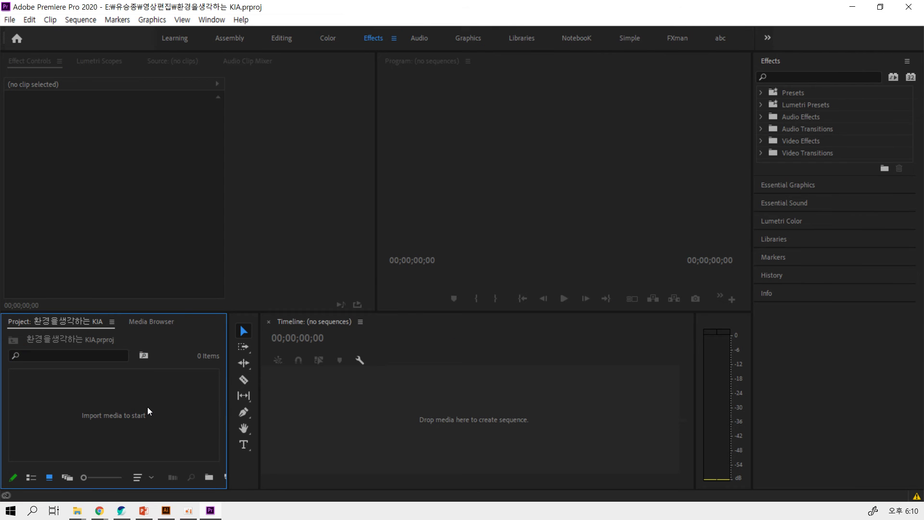
pyautogui.doubleClick(147, 408)
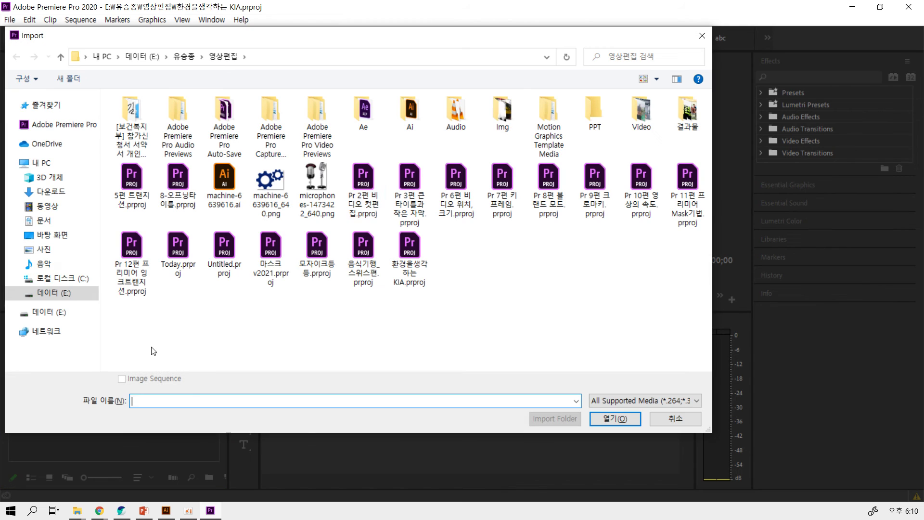
pyautogui.click(184, 56)
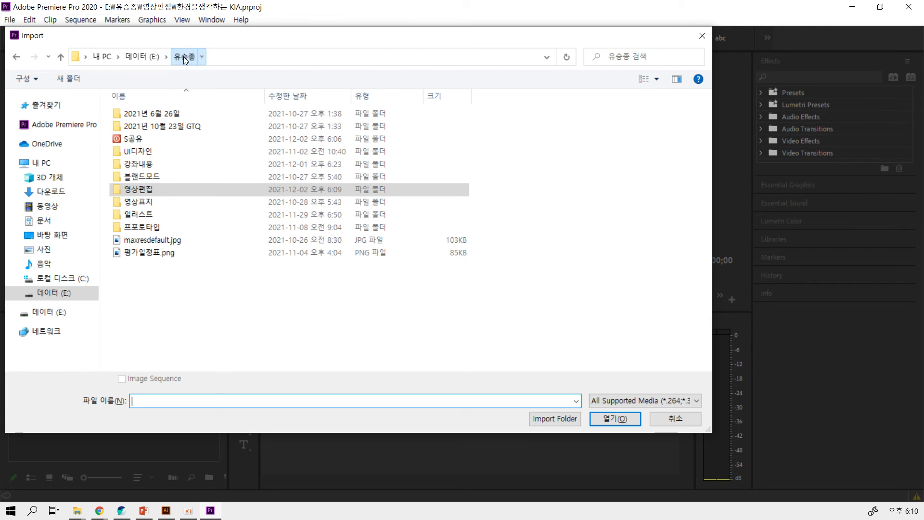
pyautogui.click(139, 140)
pyautogui.doubleClick(138, 140)
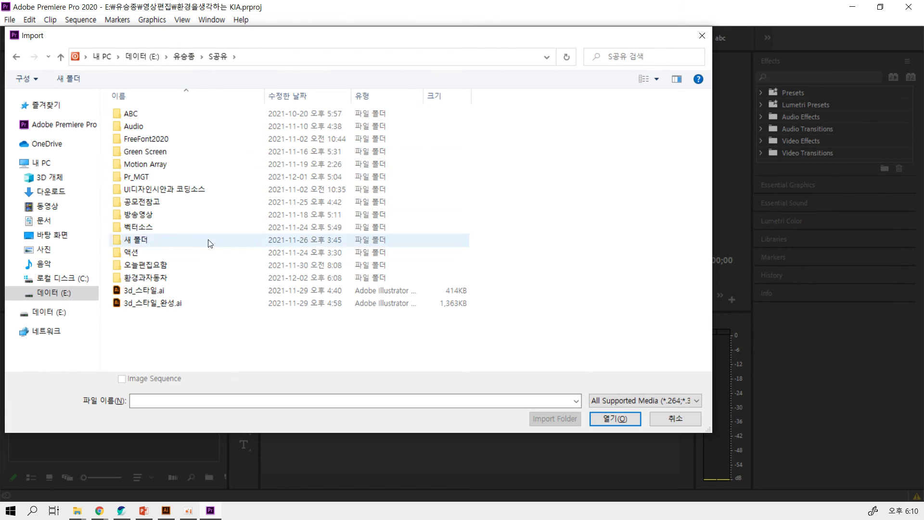
pyautogui.click(155, 278)
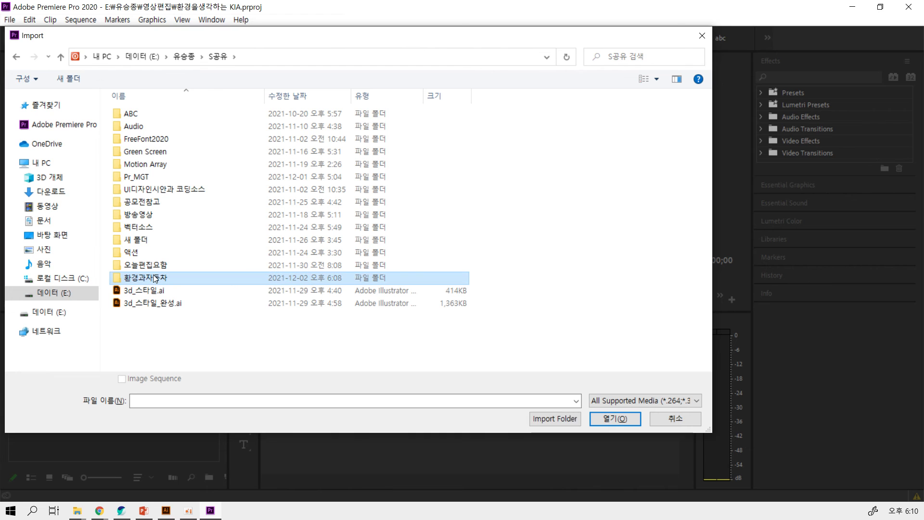
pyautogui.click(569, 416)
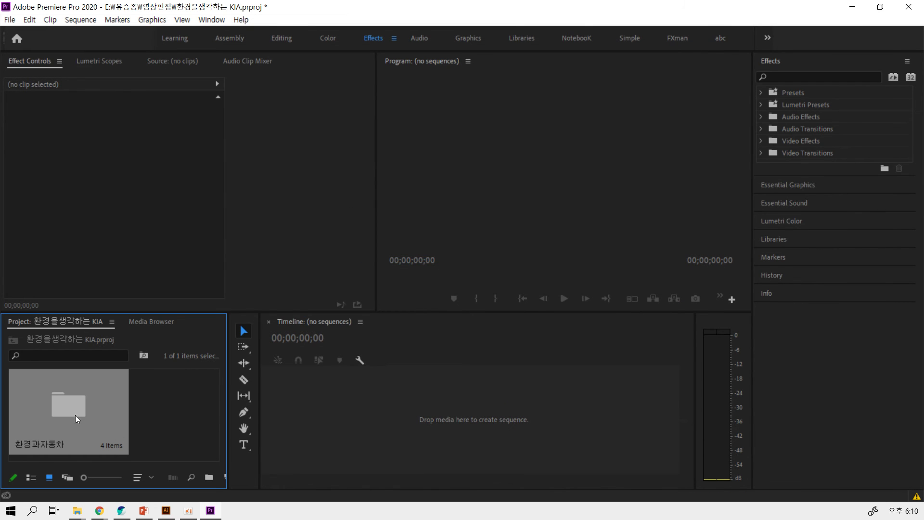
# Open the 환경과자동차 bin and enlarge the panel area showing its four clips.
pyautogui.doubleClick(69, 407)
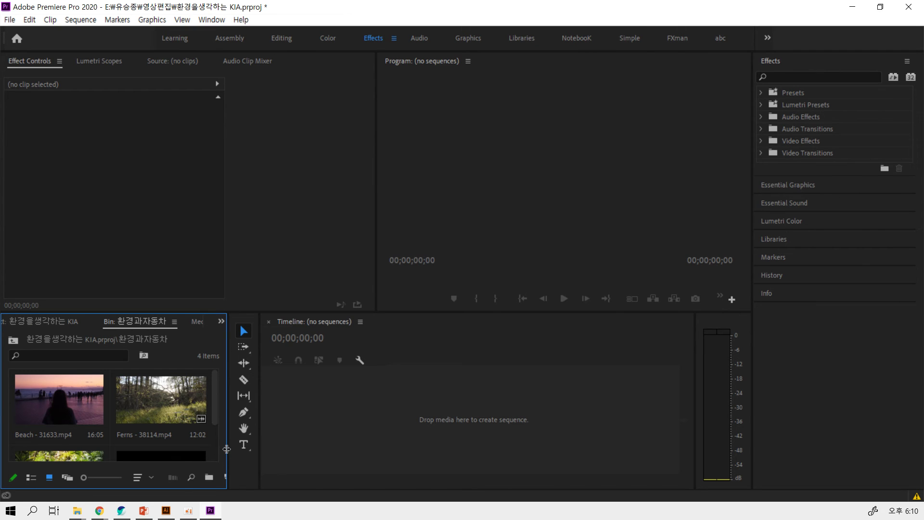
pyautogui.moveTo(228, 452); pyautogui.dragTo(243, 454)
pyautogui.moveTo(210, 312); pyautogui.dragTo(206, 262)
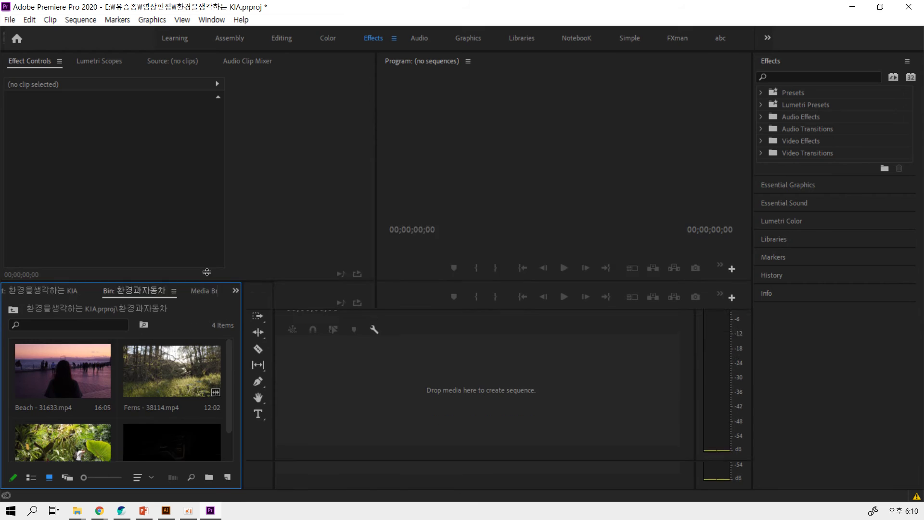
pyautogui.scroll(-1, 176, 433)
# Load The allnew Niro.mp4 in the Source monitor and play it twice to preview.
pyautogui.doubleClick(175, 422)
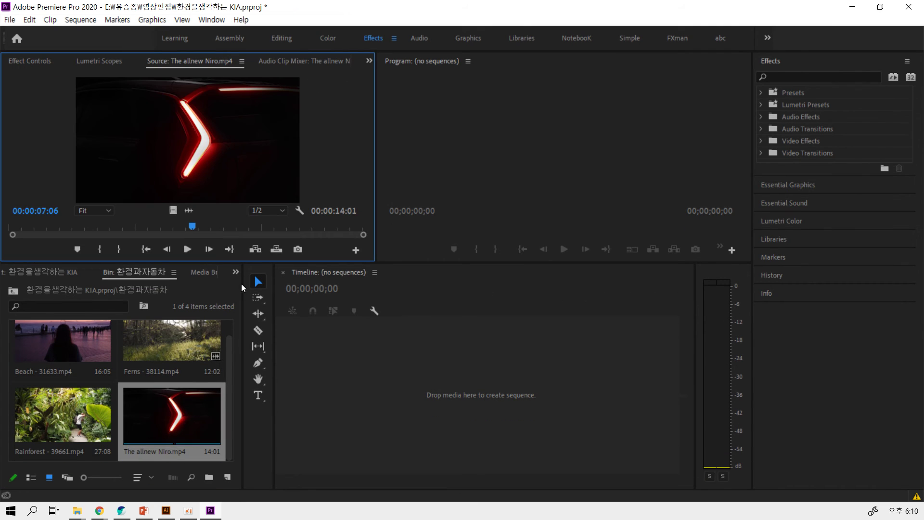
pyautogui.click(187, 249)
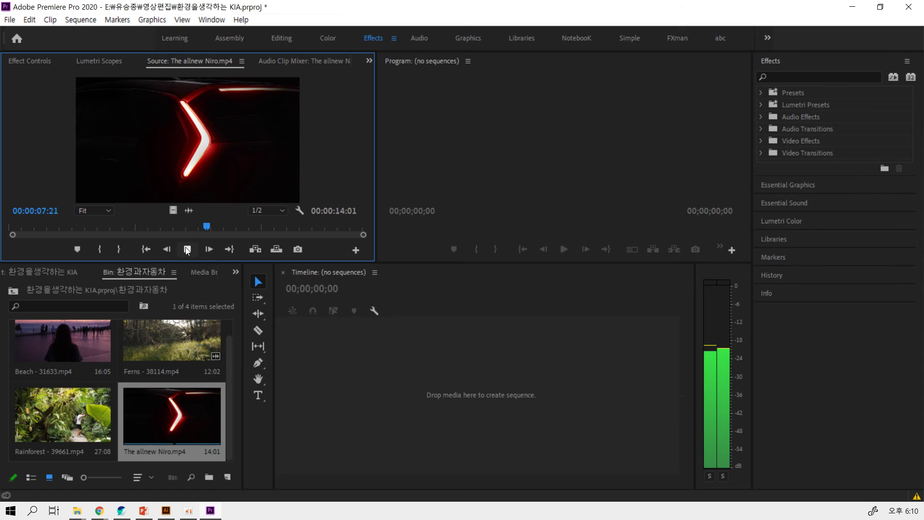
pyautogui.click(188, 249)
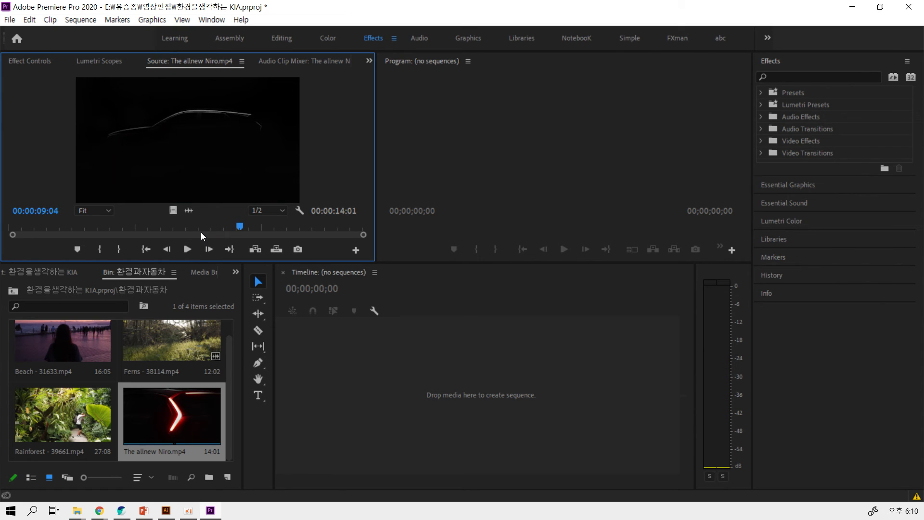
pyautogui.click(187, 248)
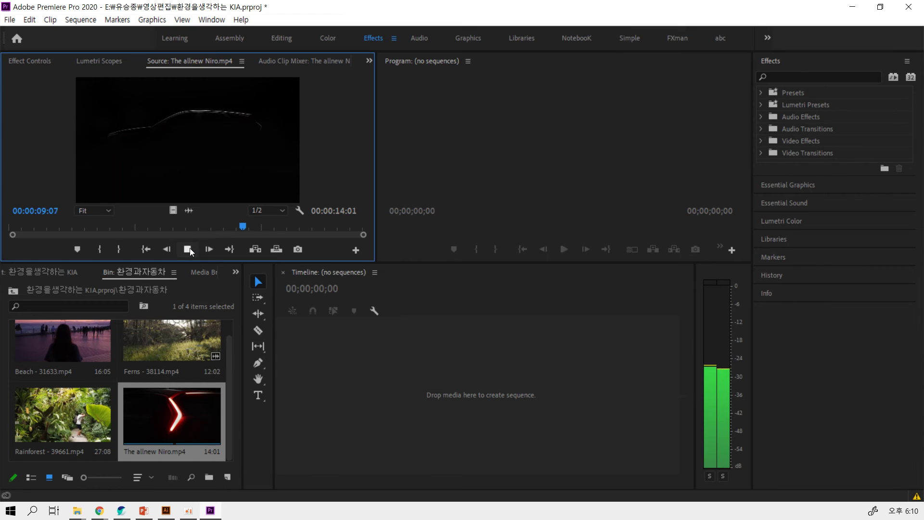
pyautogui.click(190, 248)
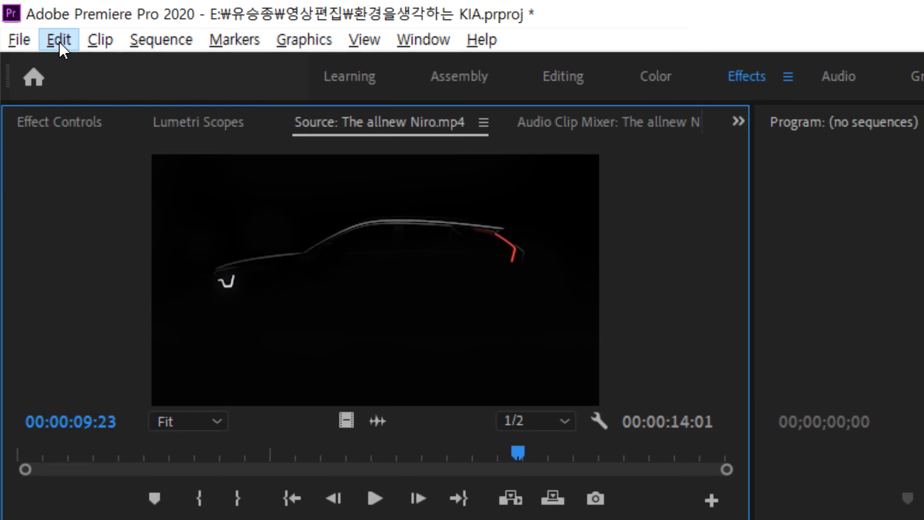
# Set Default Output to the 2- USB PnP Audio Device and play the Niro clip with sound.
pyautogui.click(60, 41)
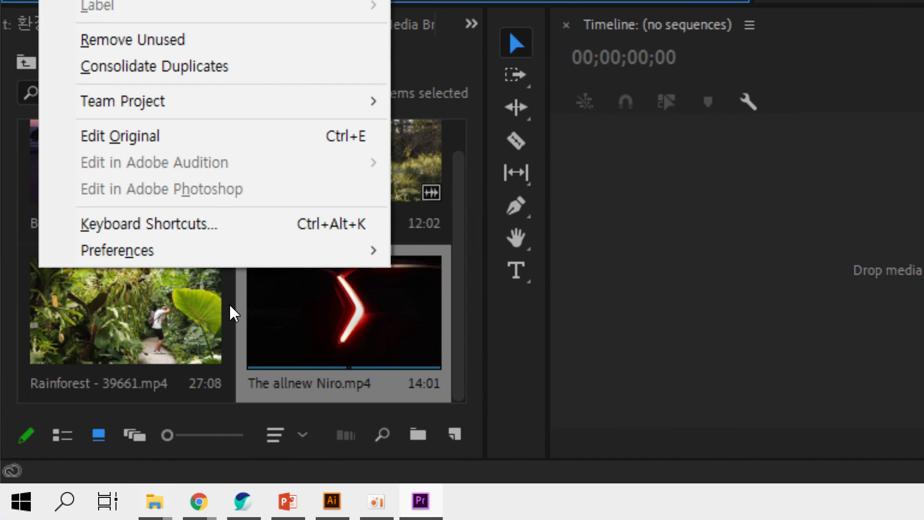
pyautogui.moveTo(151, 250)
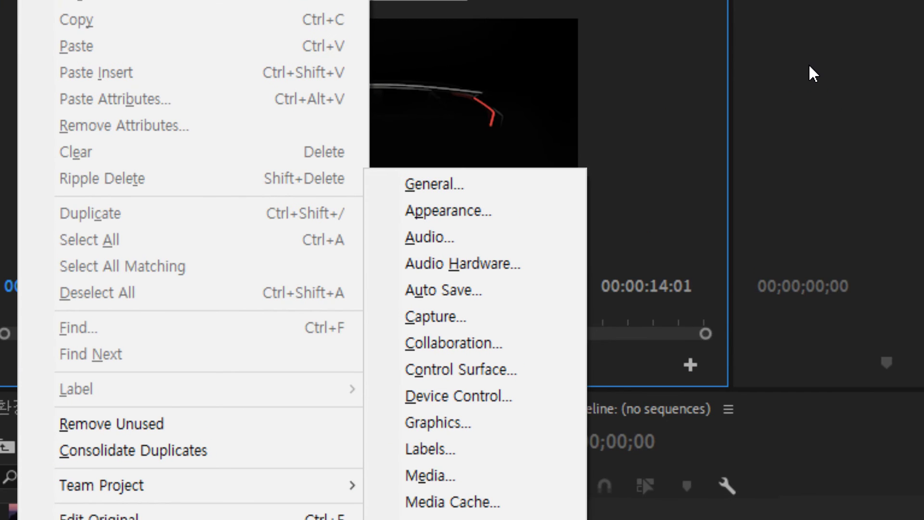
pyautogui.click(486, 270)
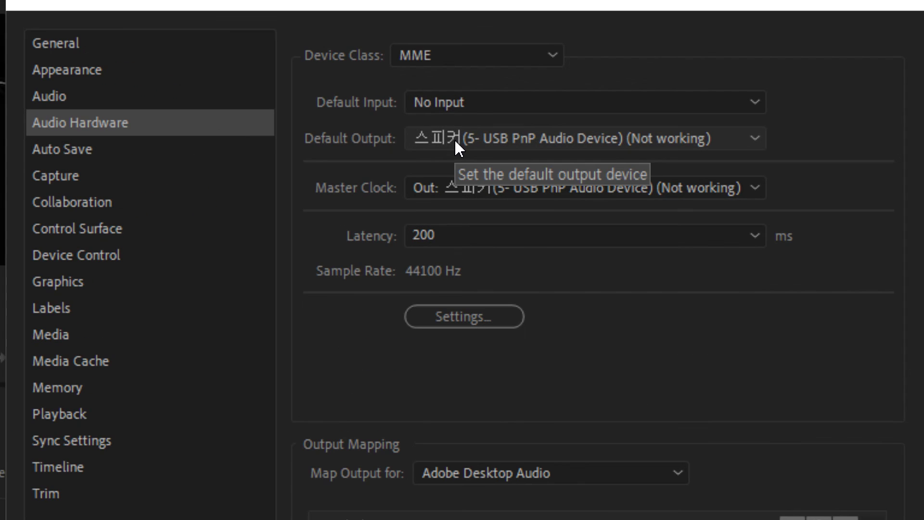
pyautogui.click(456, 144)
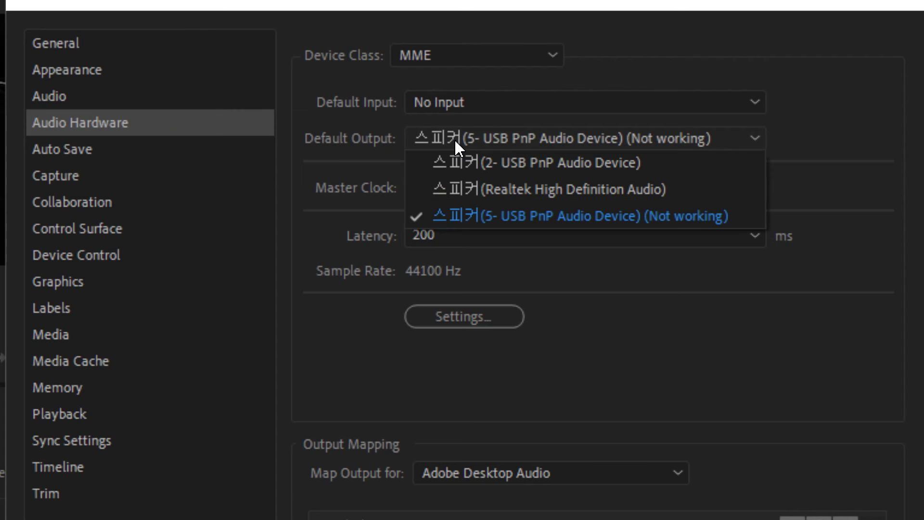
pyautogui.click(470, 162)
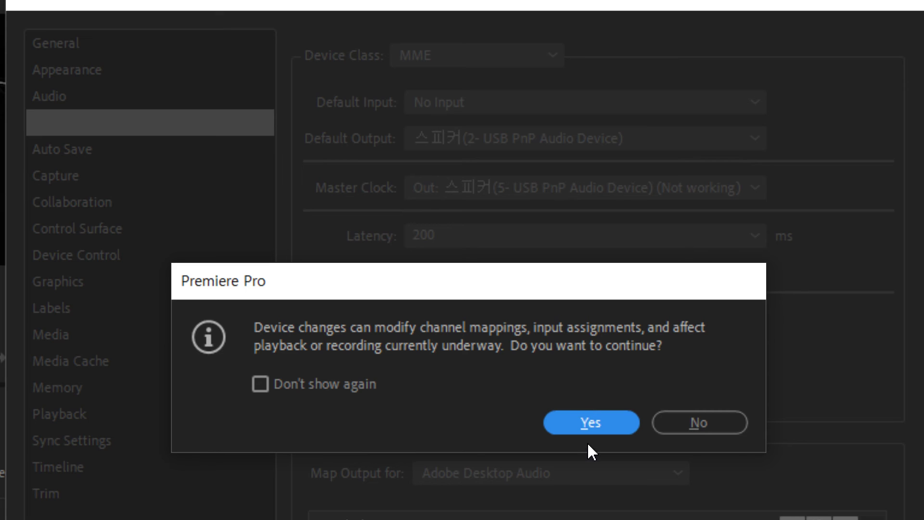
pyautogui.click(589, 428)
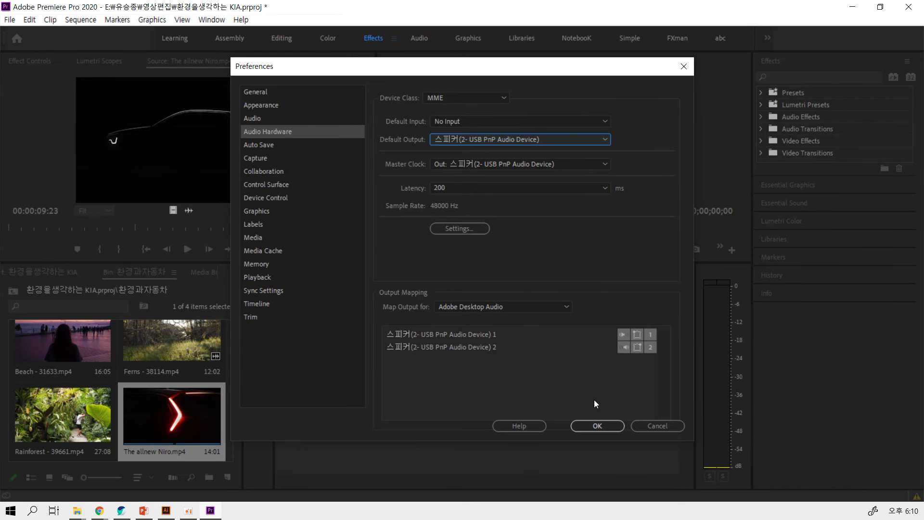
pyautogui.click(598, 424)
pyautogui.click(189, 250)
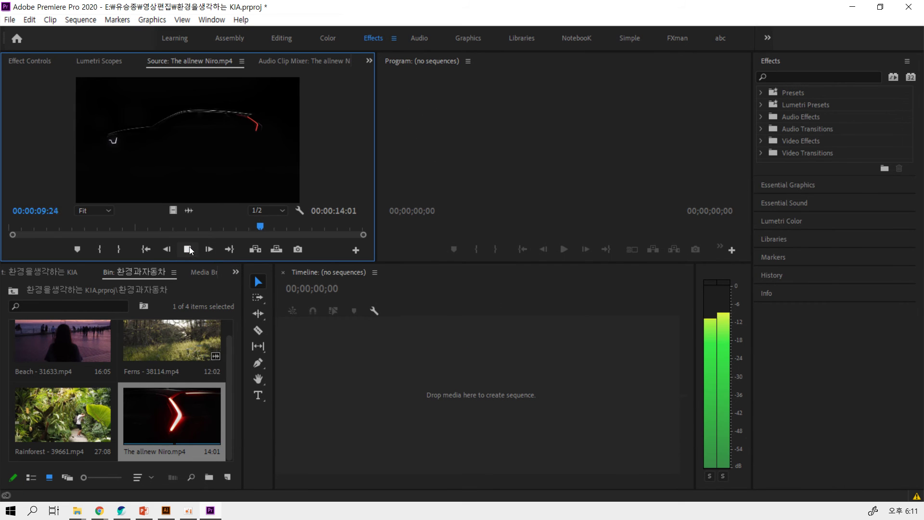
# Stop the Niro clip, delete the old Beach sequence and load Beach.mp4 in the Source monitor.
pyautogui.click(189, 249)
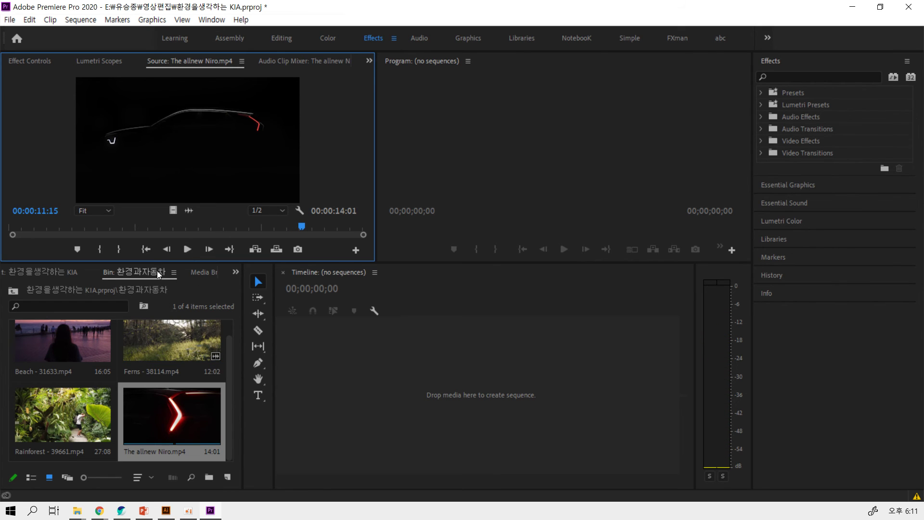
pyautogui.moveTo(155, 263); pyautogui.dragTo(155, 164)
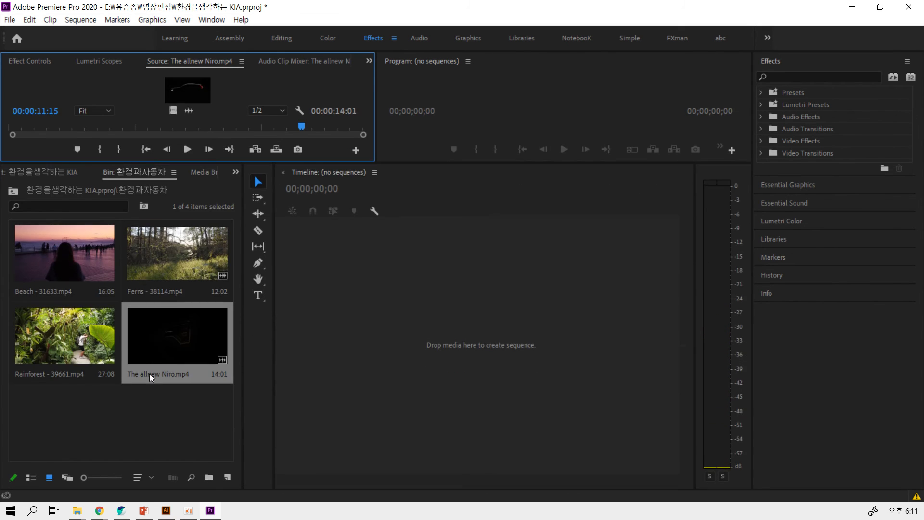
pyautogui.click(146, 423)
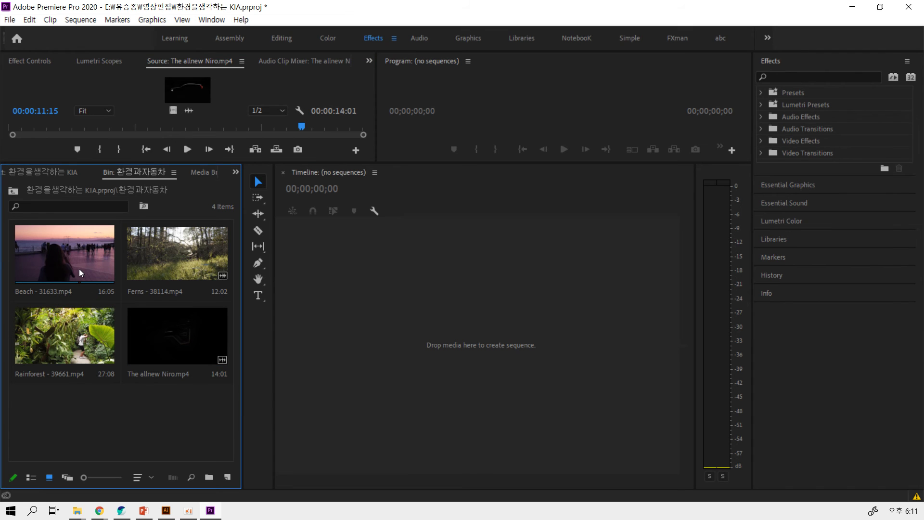
pyautogui.moveTo(78, 268)
pyautogui.mouseDown()
pyautogui.moveTo(330, 269)
pyautogui.moveTo(355, 283)
pyautogui.mouseUp()
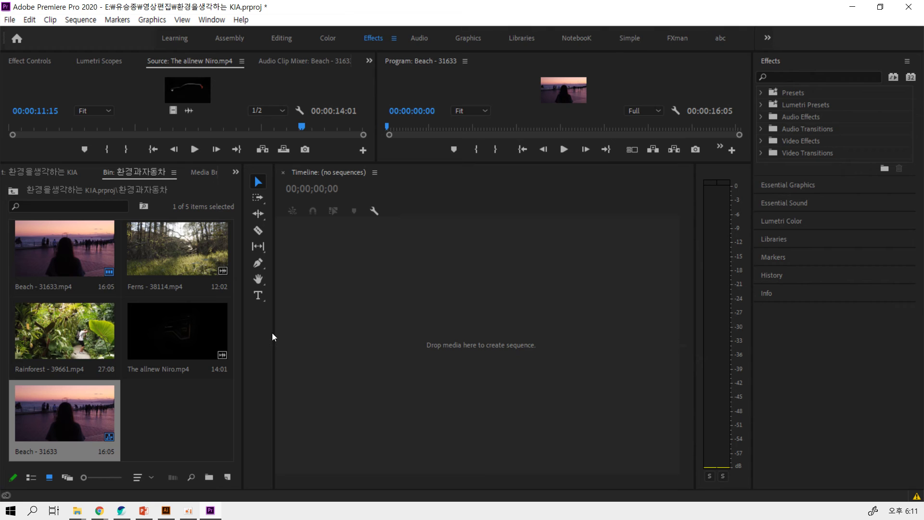
pyautogui.click(71, 423)
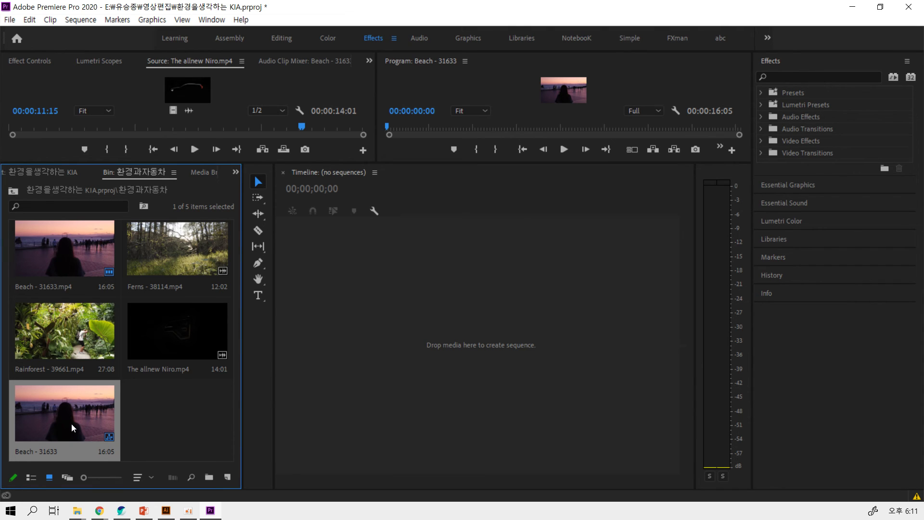
pyautogui.press('Delete')
pyautogui.doubleClick(70, 267)
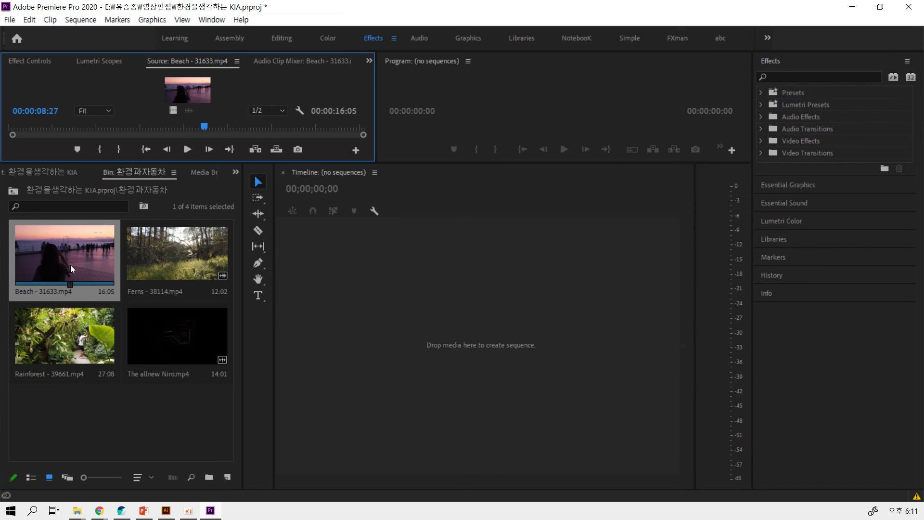
pyautogui.moveTo(271, 162); pyautogui.dragTo(272, 300)
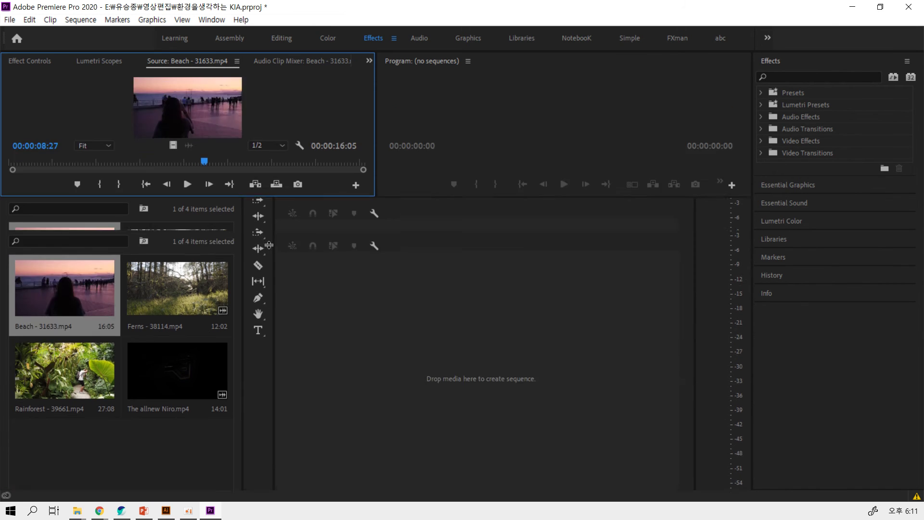
# Build a Beach - 31633 sequence from Beach.mp4 and add Rainforest and Ferns after it on V1.
pyautogui.moveTo(353, 411); pyautogui.dragTo(354, 411)
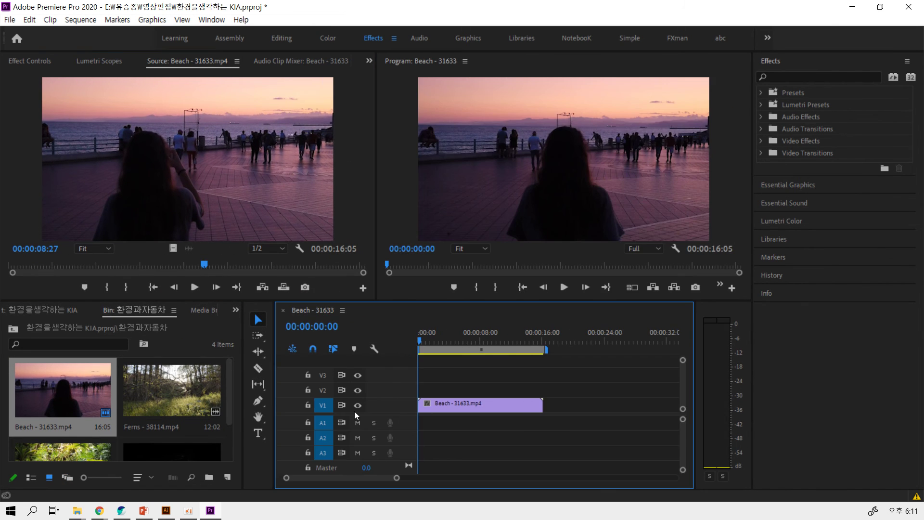
pyautogui.scroll(-2, 194, 407)
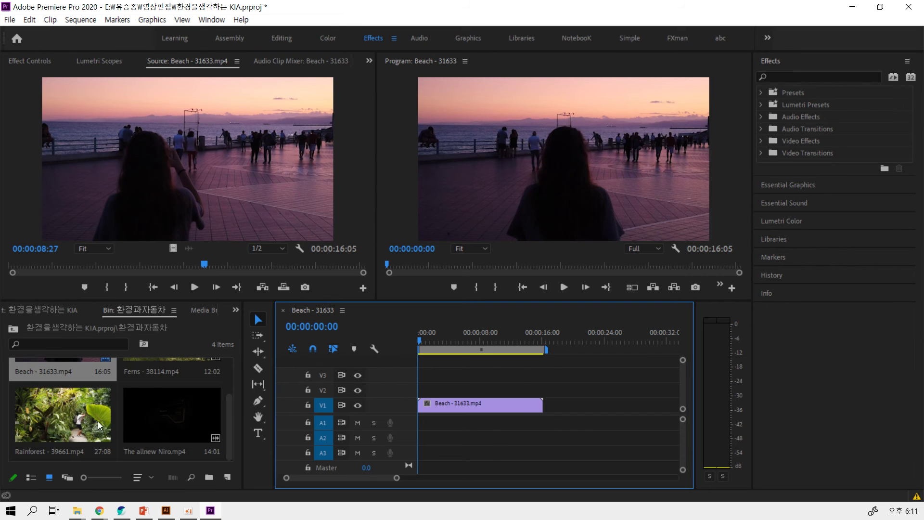
pyautogui.moveTo(63, 416); pyautogui.dragTo(549, 405)
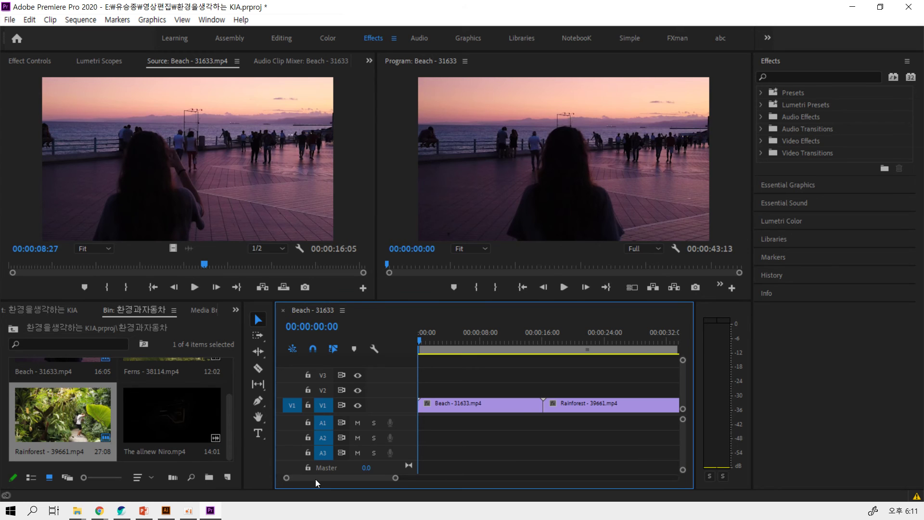
pyautogui.moveTo(317, 478); pyautogui.dragTo(333, 480)
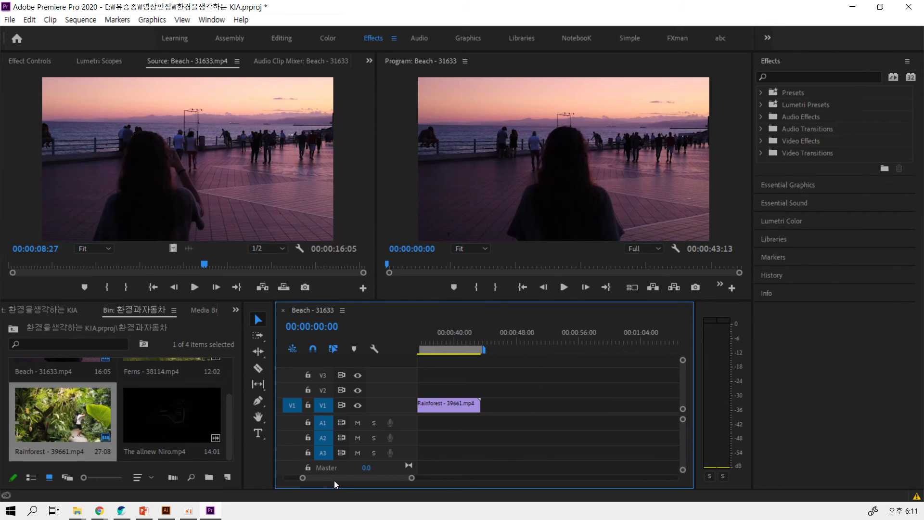
pyautogui.scroll(2, 135, 430)
pyautogui.moveTo(149, 417)
pyautogui.mouseDown()
pyautogui.moveTo(383, 403)
pyautogui.moveTo(496, 409)
pyautogui.moveTo(485, 408)
pyautogui.mouseUp()
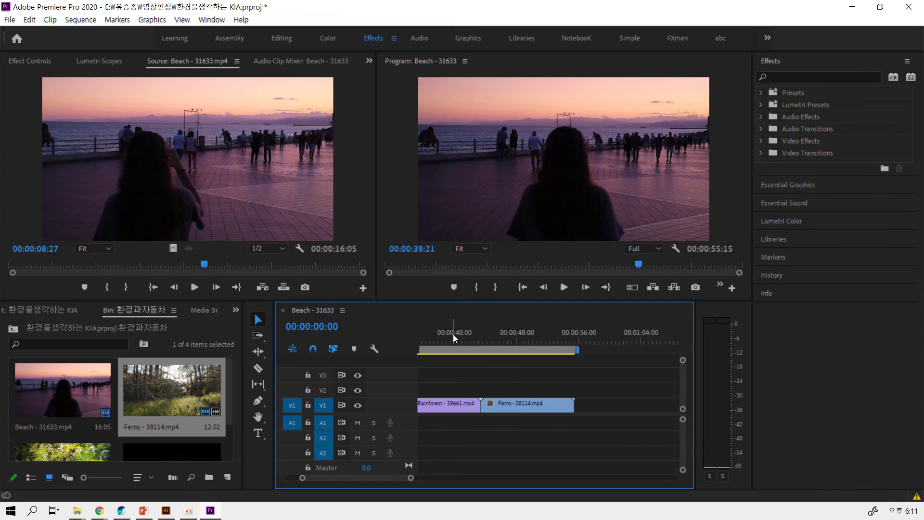
pyautogui.moveTo(452, 334)
pyautogui.mouseDown()
pyautogui.moveTo(699, 345)
pyautogui.moveTo(520, 346)
pyautogui.mouseUp()
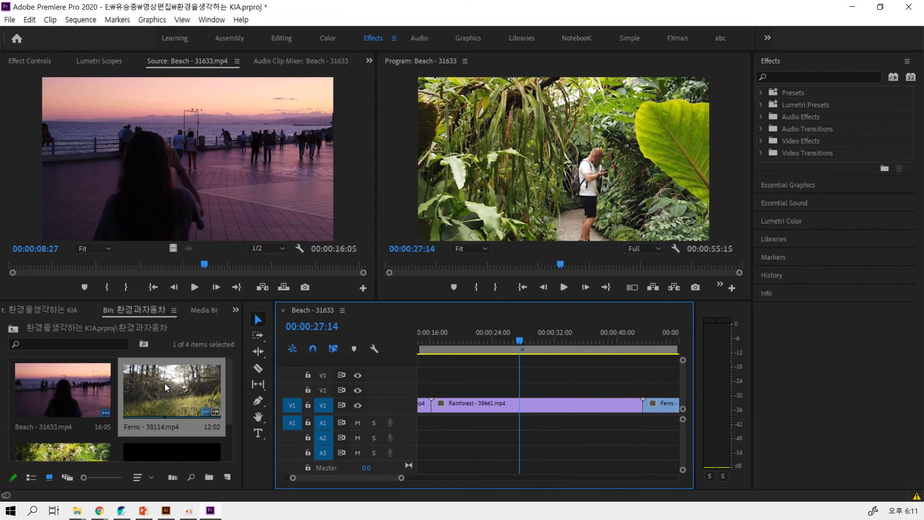
# Import the kia_openning composition from 영상편집 > Ae > AEW-01-타이틀.aep into the 환경과자동차 bin.
pyautogui.click(11, 331)
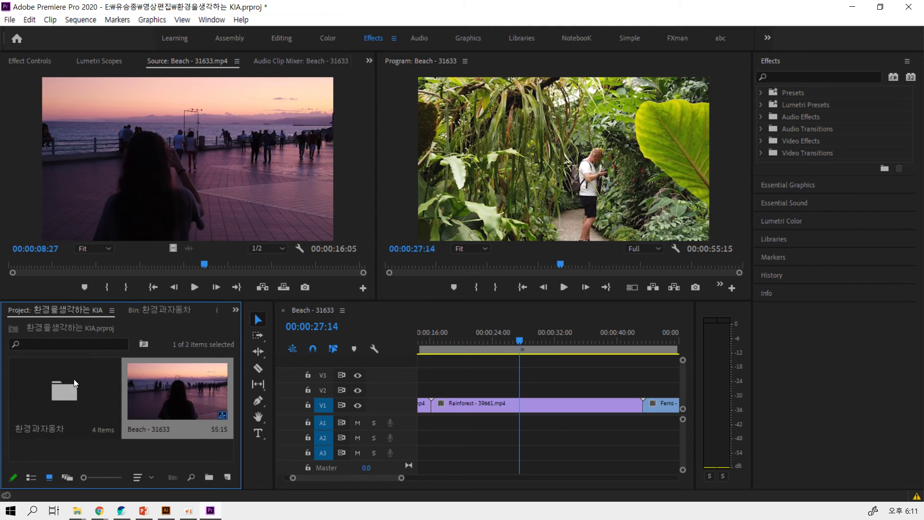
pyautogui.click(66, 389)
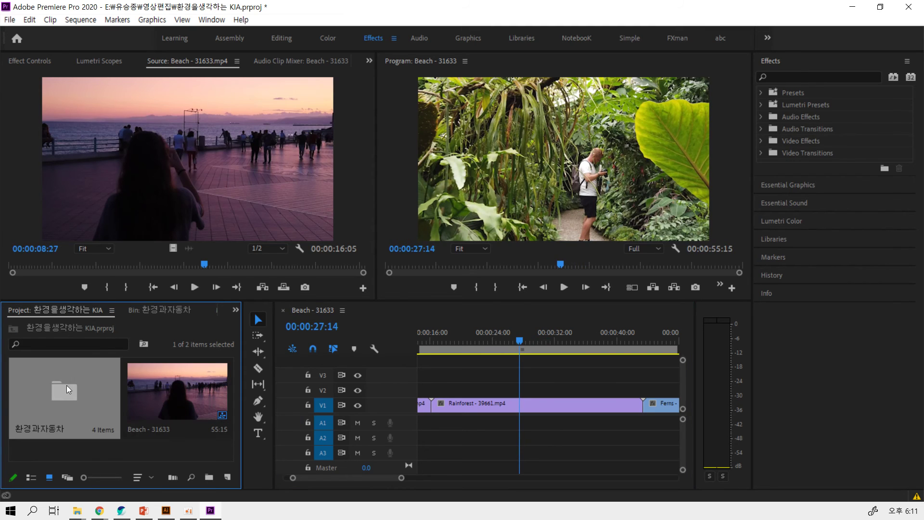
pyautogui.hotkey('ctrl', 'i')
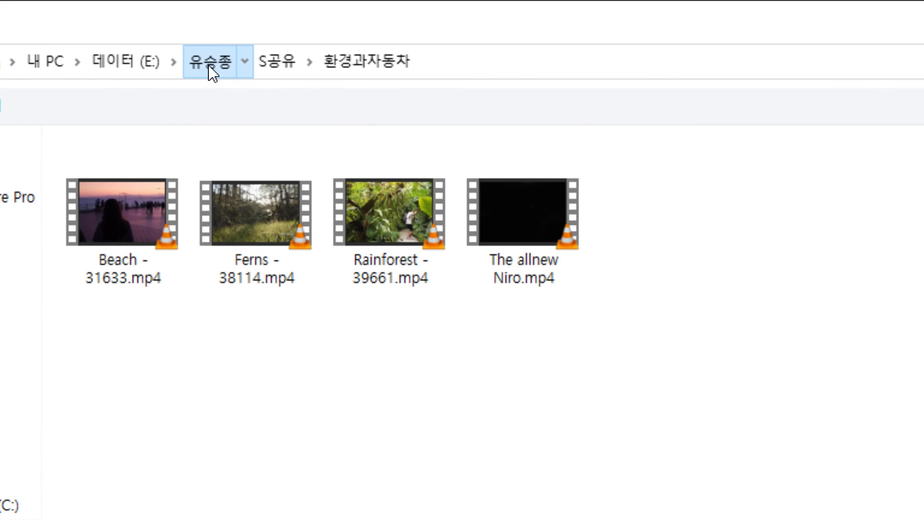
pyautogui.click(184, 58)
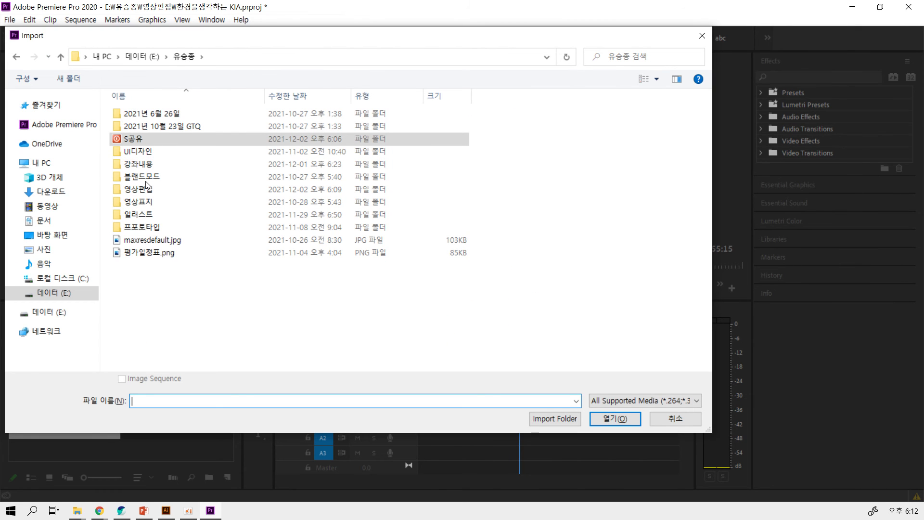
pyautogui.doubleClick(142, 193)
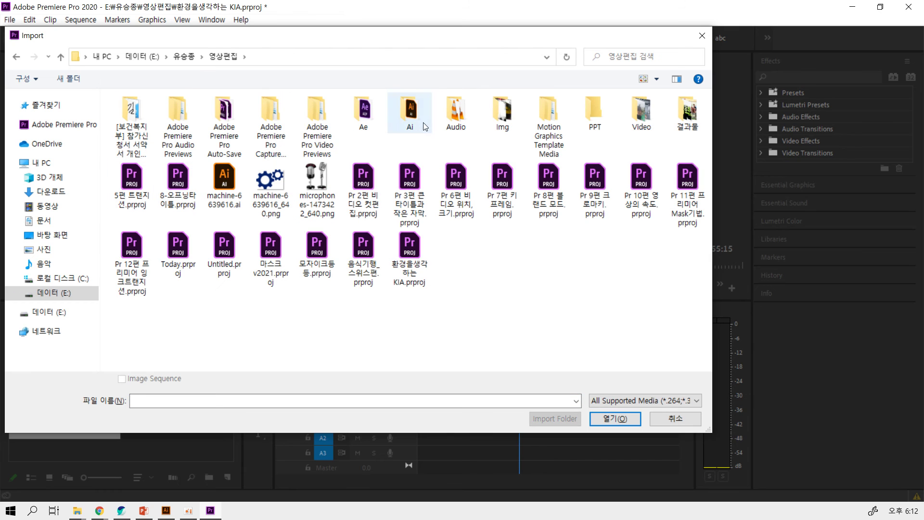
pyautogui.doubleClick(363, 113)
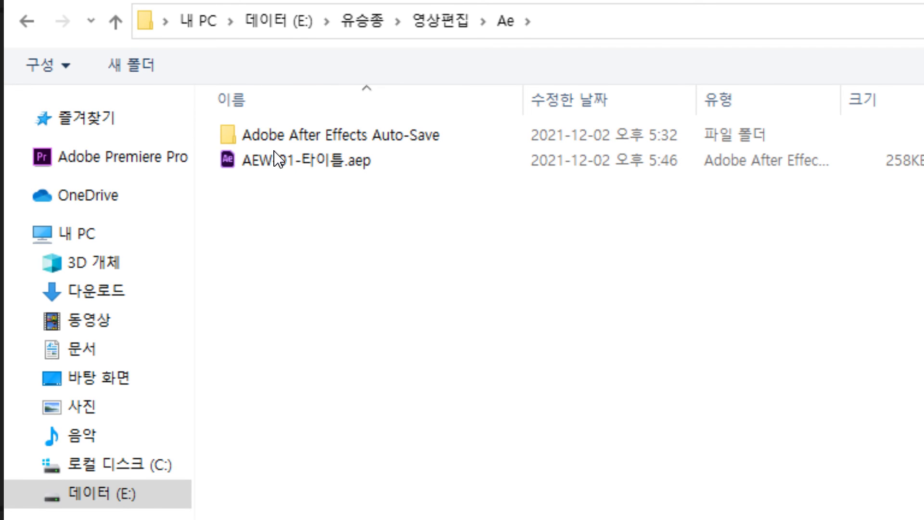
pyautogui.click(278, 161)
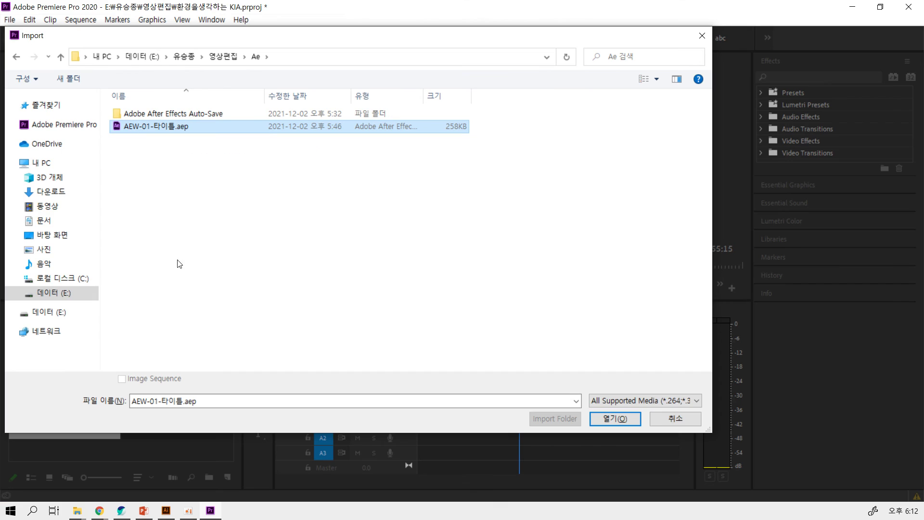
pyautogui.click(598, 422)
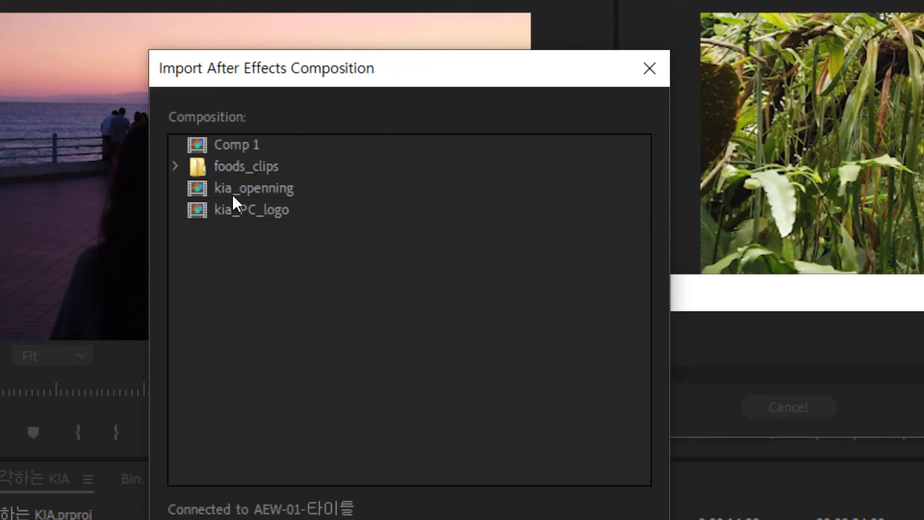
pyautogui.click(244, 188)
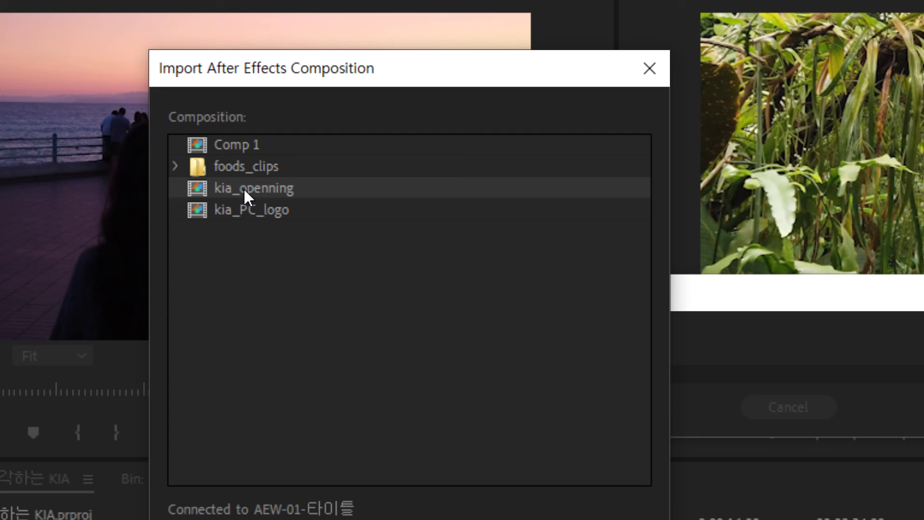
pyautogui.doubleClick(244, 187)
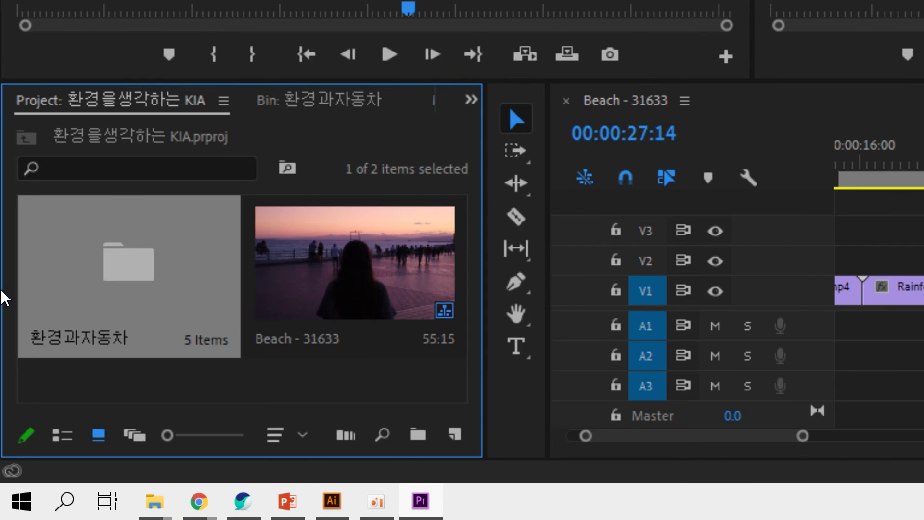
# List the 환경과자동차 bin with a wider Name column and preview kia_openning's KIA logo.
pyautogui.doubleClick(147, 288)
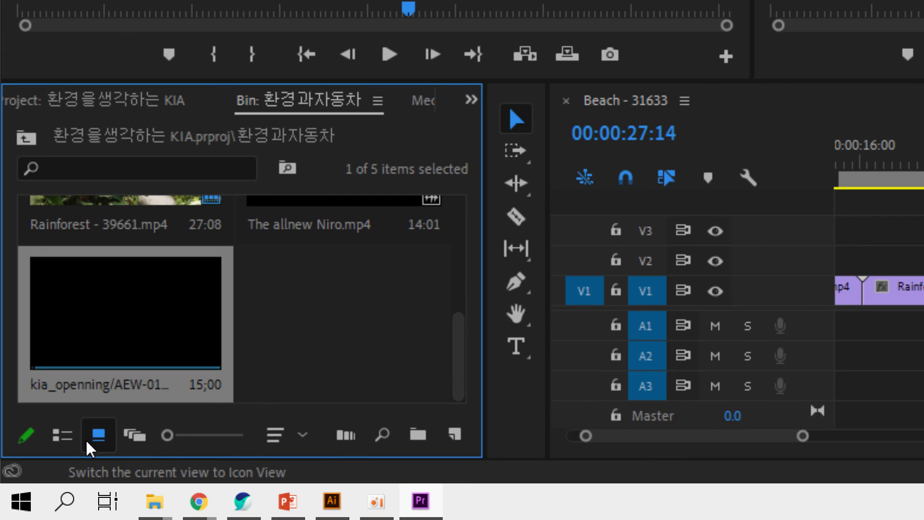
pyautogui.click(63, 436)
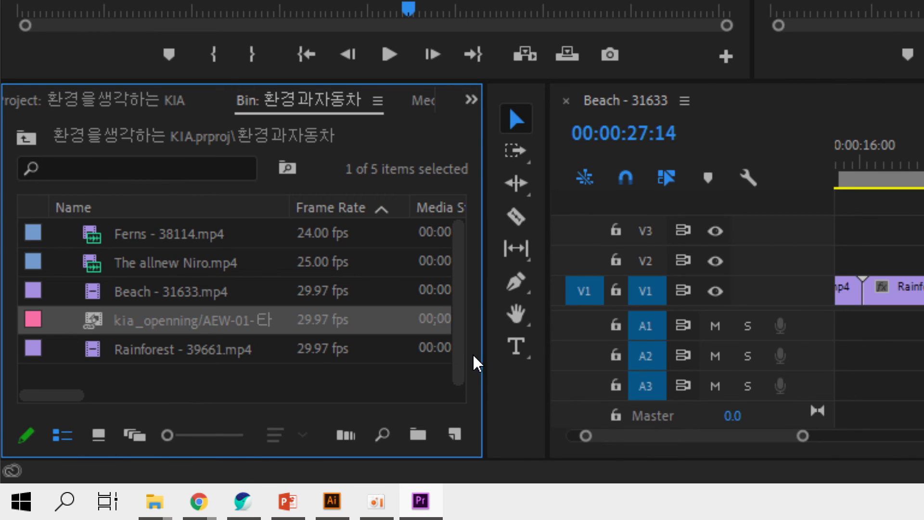
pyautogui.moveTo(485, 361); pyautogui.dragTo(683, 361)
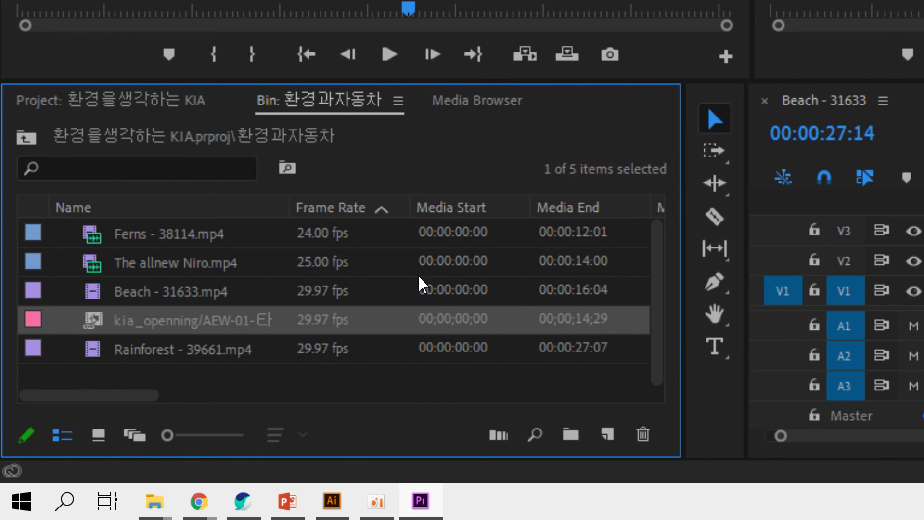
pyautogui.moveTo(291, 212); pyautogui.dragTo(466, 214)
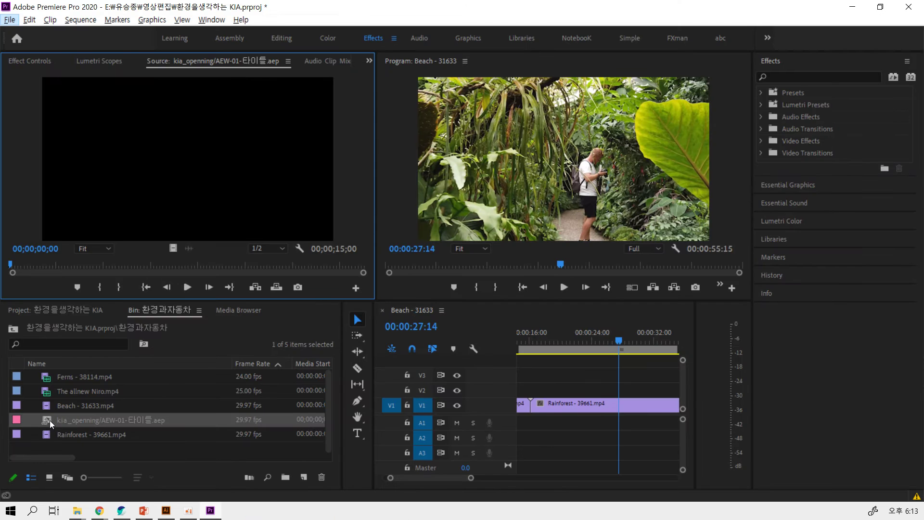
pyautogui.click(187, 287)
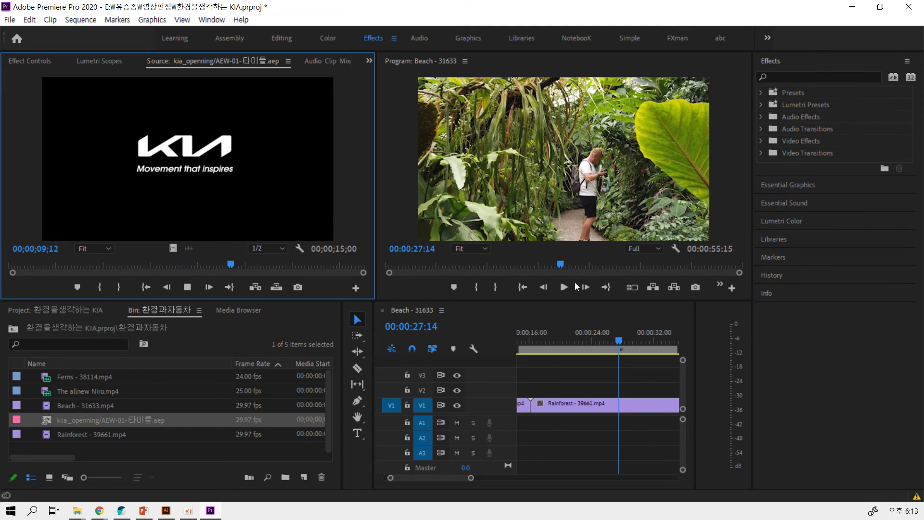
pyautogui.moveTo(614, 337)
pyautogui.mouseDown()
pyautogui.moveTo(554, 341)
pyautogui.moveTo(653, 337)
pyautogui.moveTo(640, 339)
pyautogui.mouseUp()
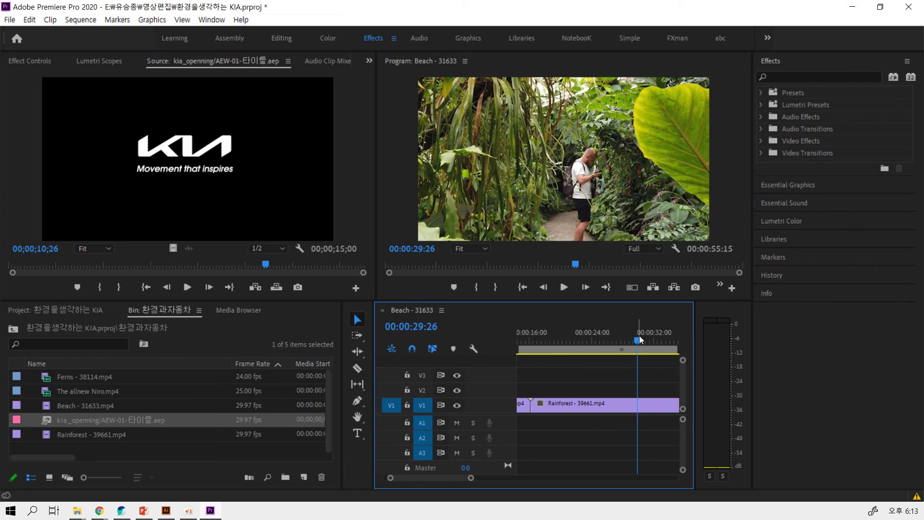
pyautogui.moveTo(640, 339)
pyautogui.mouseDown()
pyautogui.moveTo(575, 352)
pyautogui.moveTo(642, 348)
pyautogui.mouseUp()
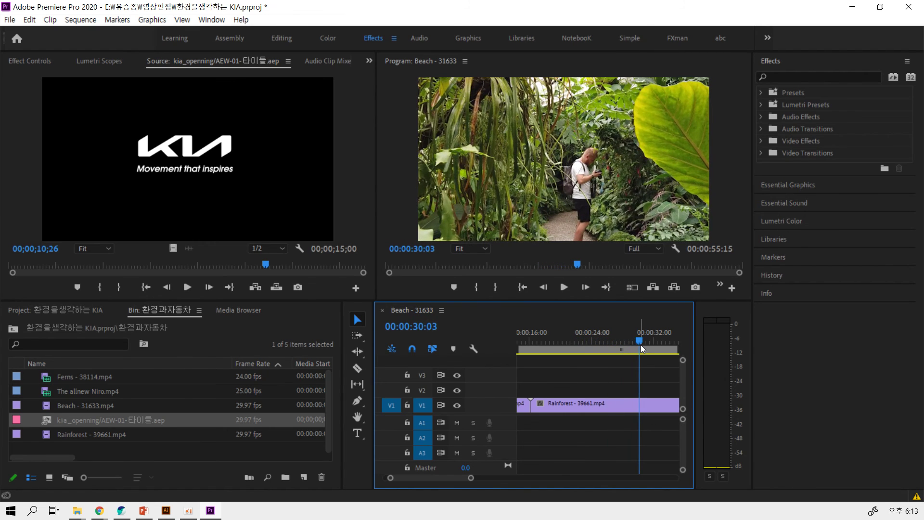
pyautogui.press('-')
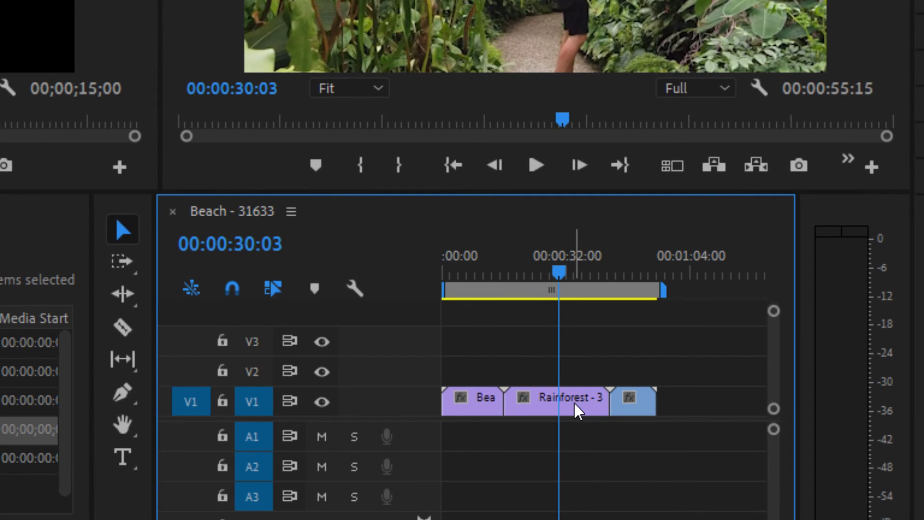
pyautogui.click(577, 410)
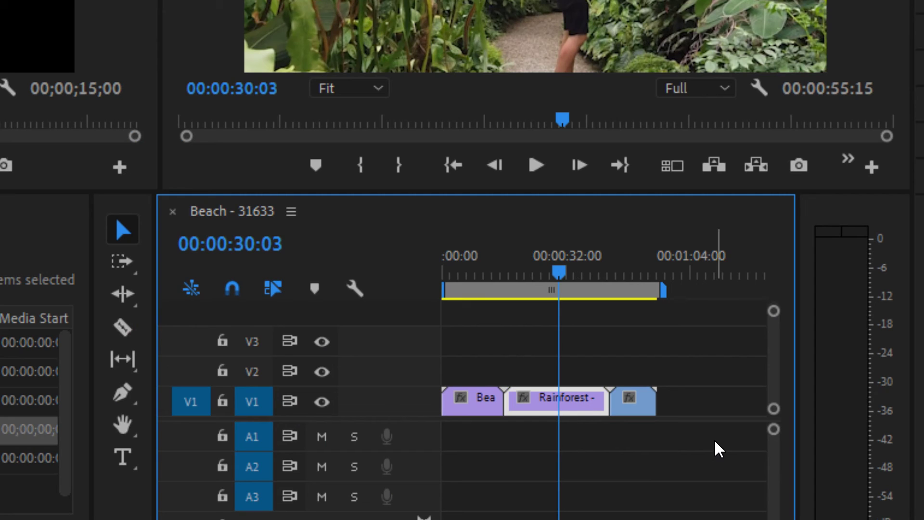
pyautogui.hotkey('ctrl', 'k')
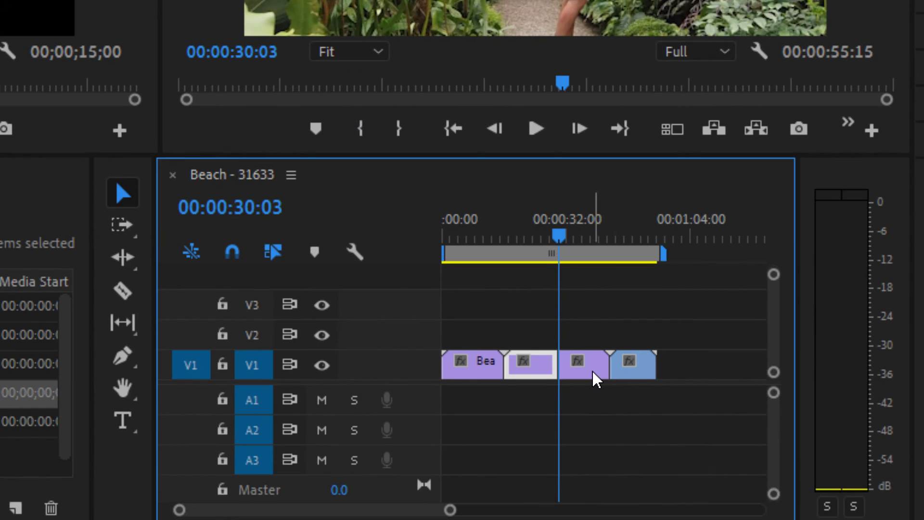
pyautogui.click(593, 372)
pyautogui.press('Delete')
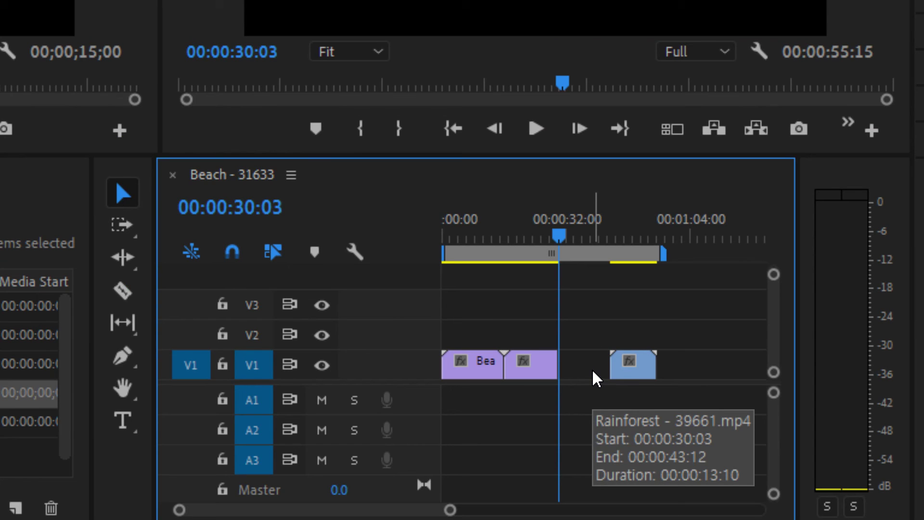
pyautogui.rightClick(596, 379)
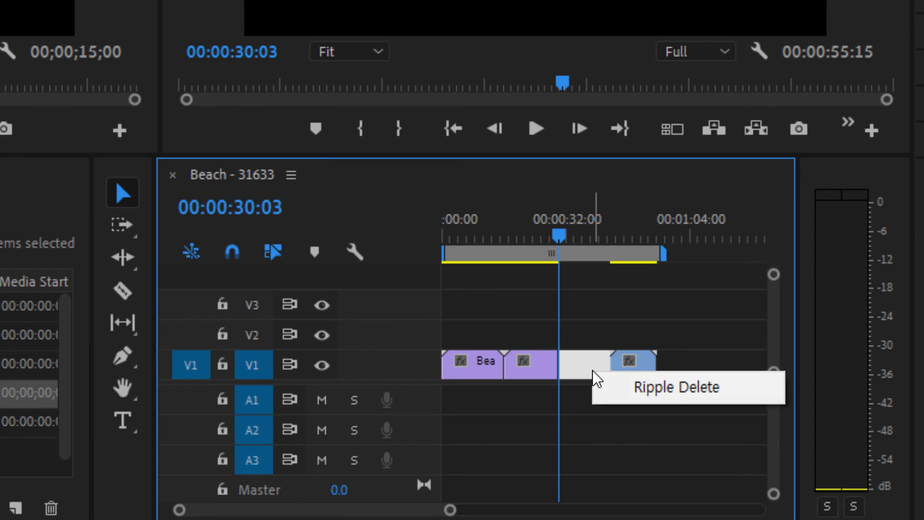
pyautogui.click(634, 387)
pyautogui.hotkey('ctrl', 'z')
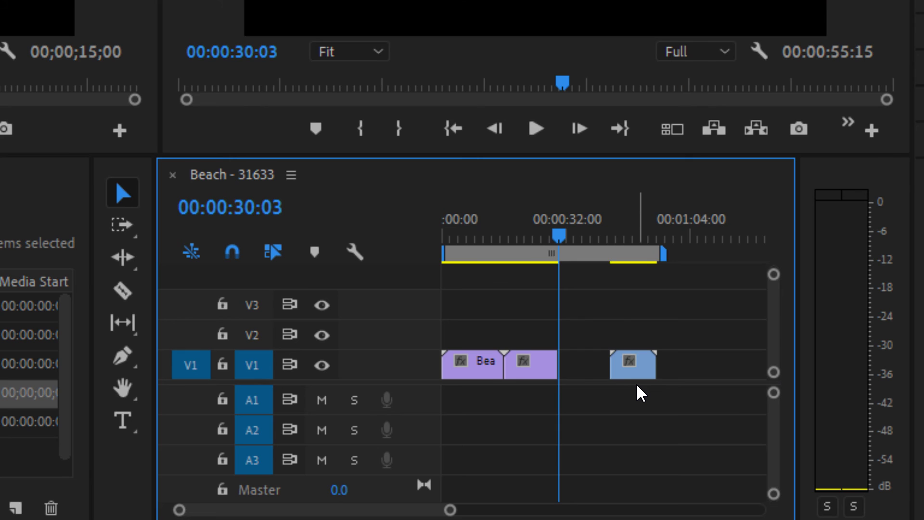
pyautogui.hotkey('ctrl', 'z')
pyautogui.hotkey('ctrl', 'z')
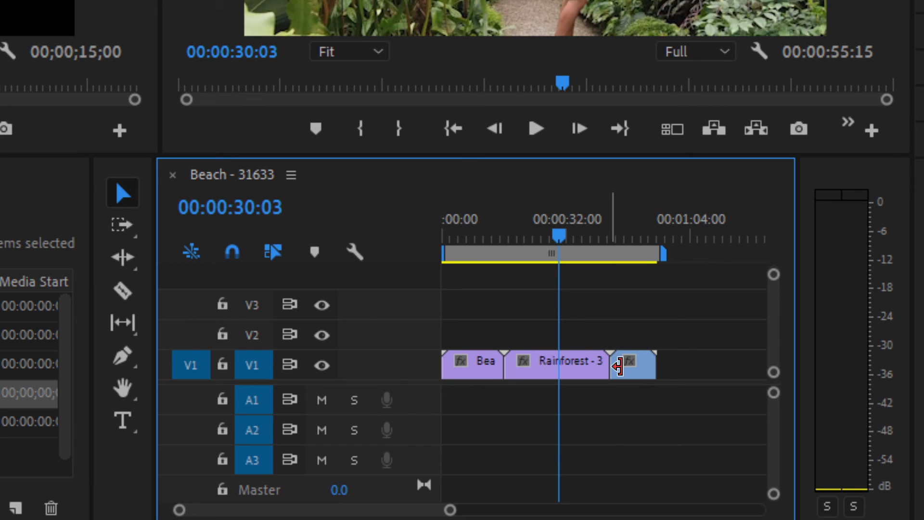
pyautogui.click(596, 372)
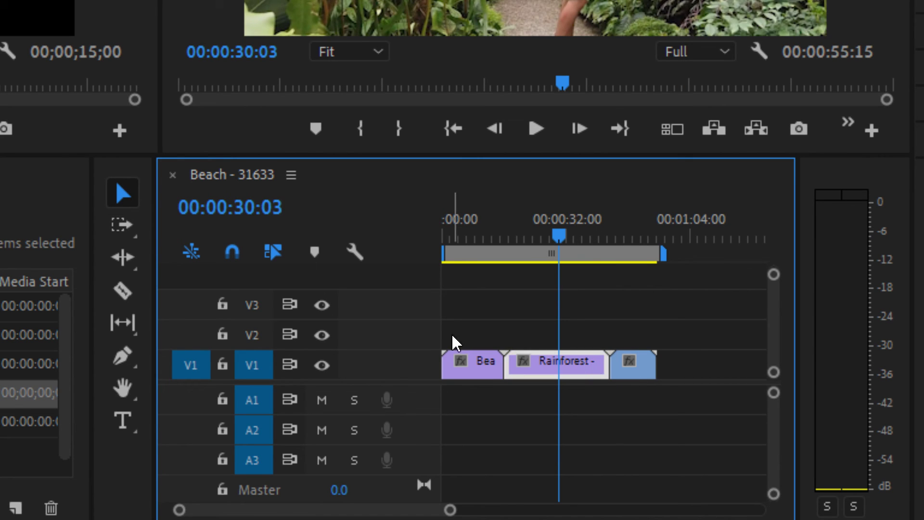
# Ripple-trim Rainforest to end at 00:00:30:03, pulling Ferns up so the sequence runs 00:00:42:05.
pyautogui.click(128, 257)
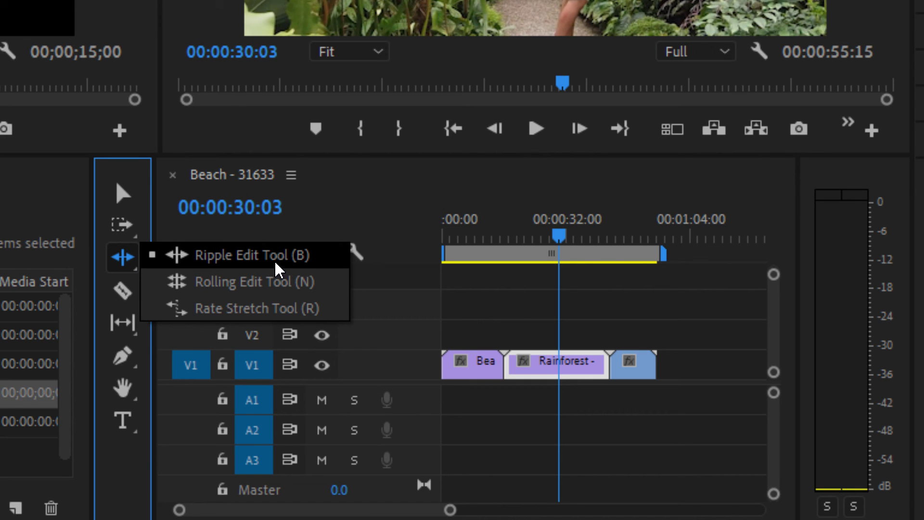
pyautogui.click(275, 263)
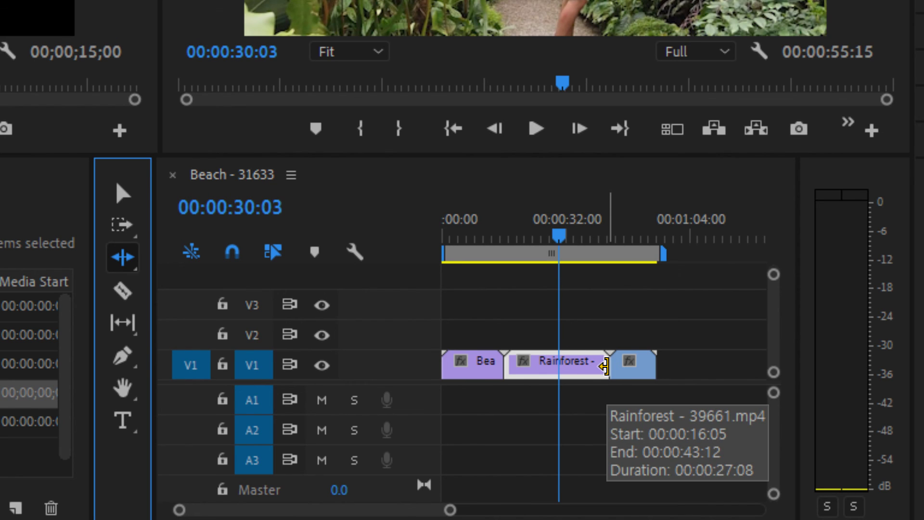
pyautogui.moveTo(603, 367); pyautogui.dragTo(555, 367)
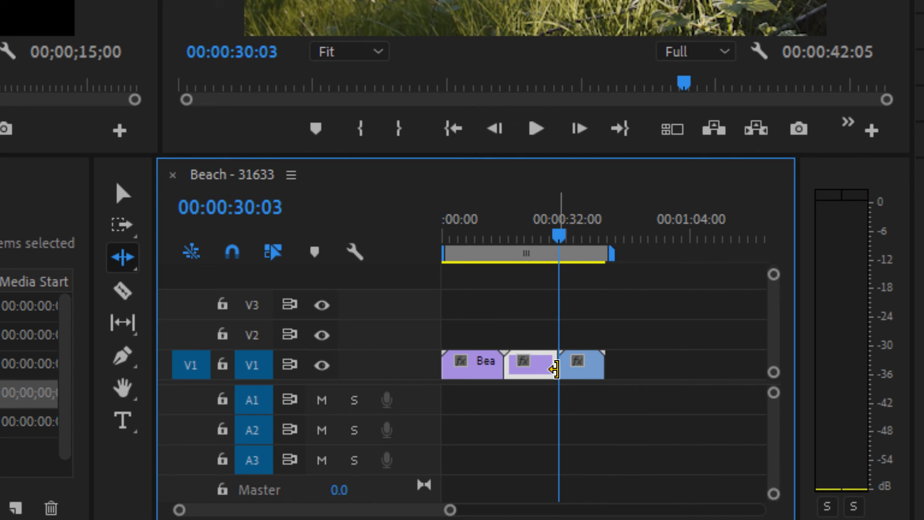
pyautogui.moveTo(556, 367); pyautogui.dragTo(583, 364)
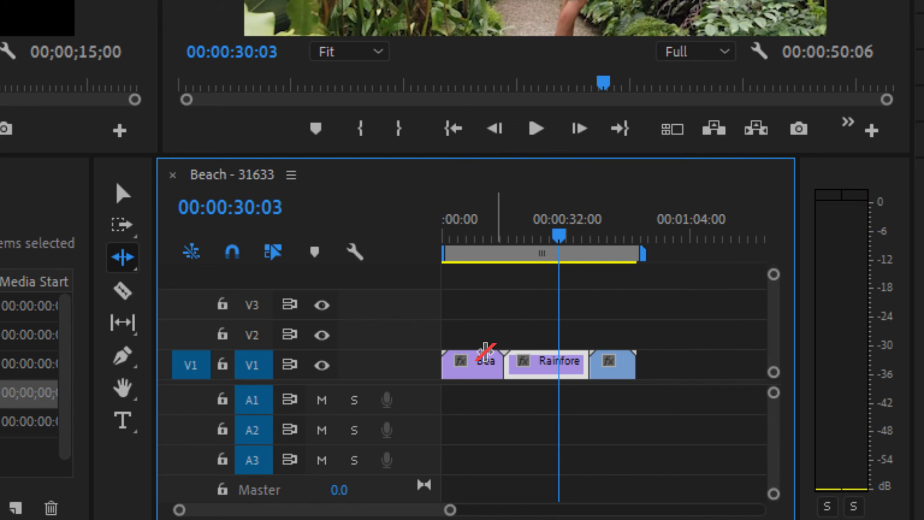
pyautogui.moveTo(584, 362); pyautogui.dragTo(559, 363)
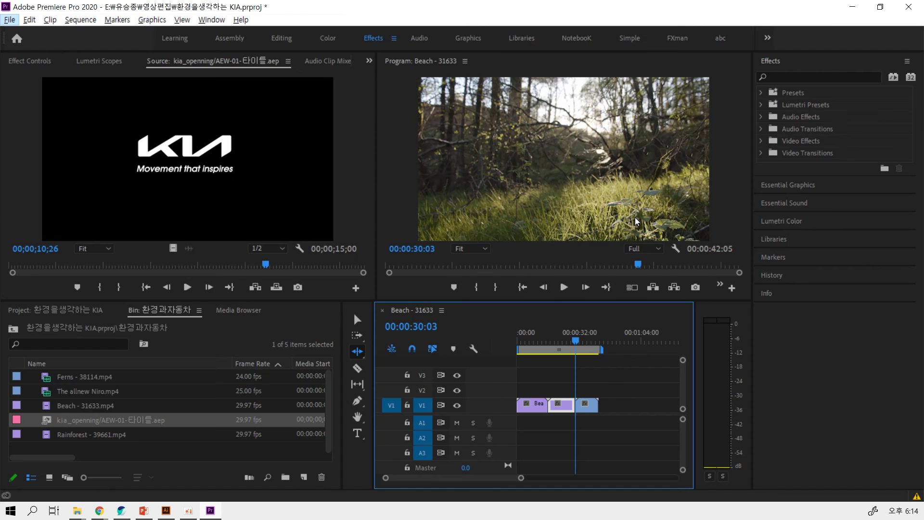
# Place a Cross Dissolve on the cut between Rainforest and Ferns.
pyautogui.moveTo(575, 341); pyautogui.dragTo(585, 342)
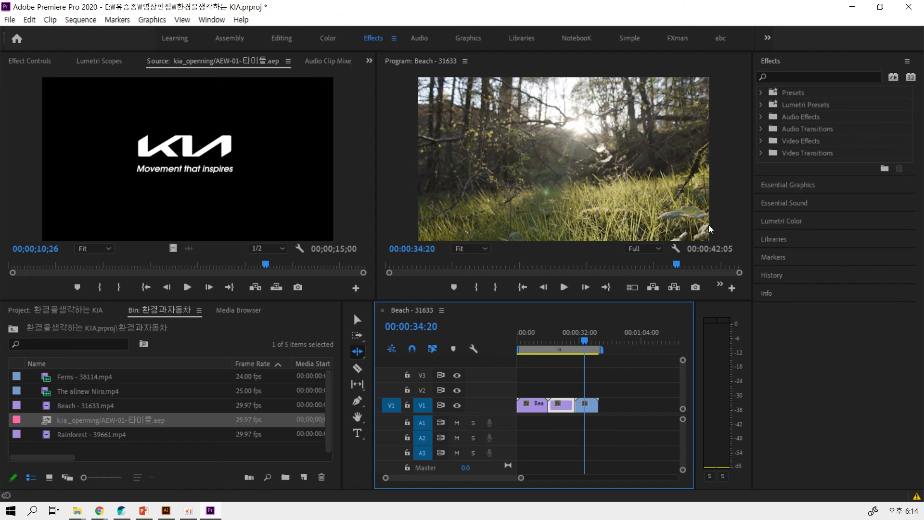
pyautogui.click(761, 153)
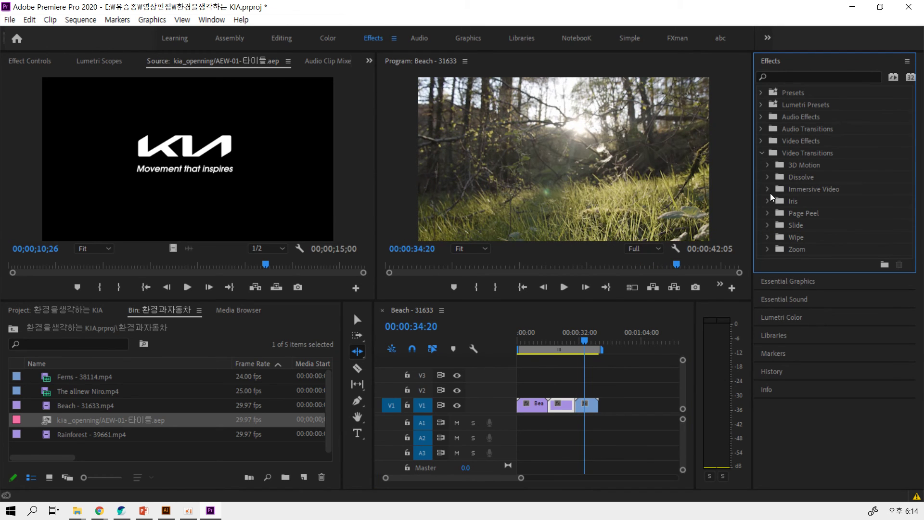
pyautogui.click(767, 177)
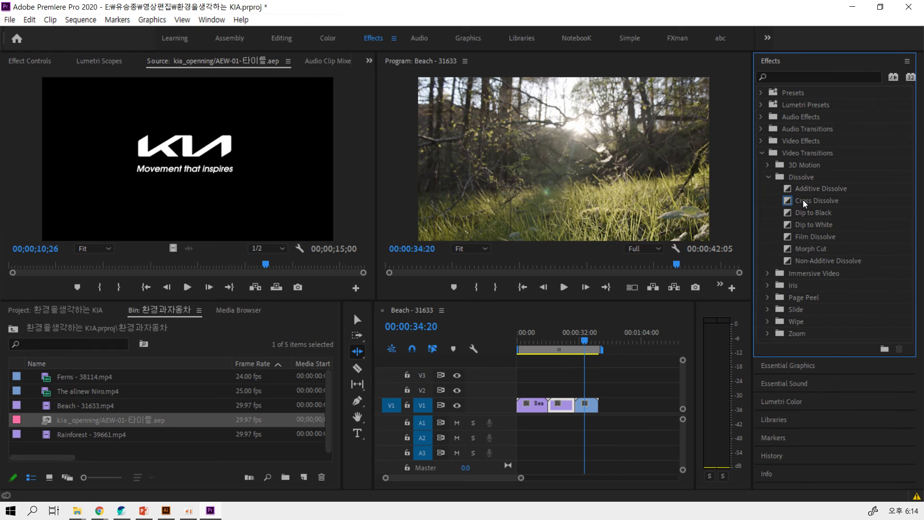
pyautogui.moveTo(804, 204)
pyautogui.mouseDown()
pyautogui.moveTo(583, 406)
pyautogui.moveTo(573, 405)
pyautogui.mouseUp()
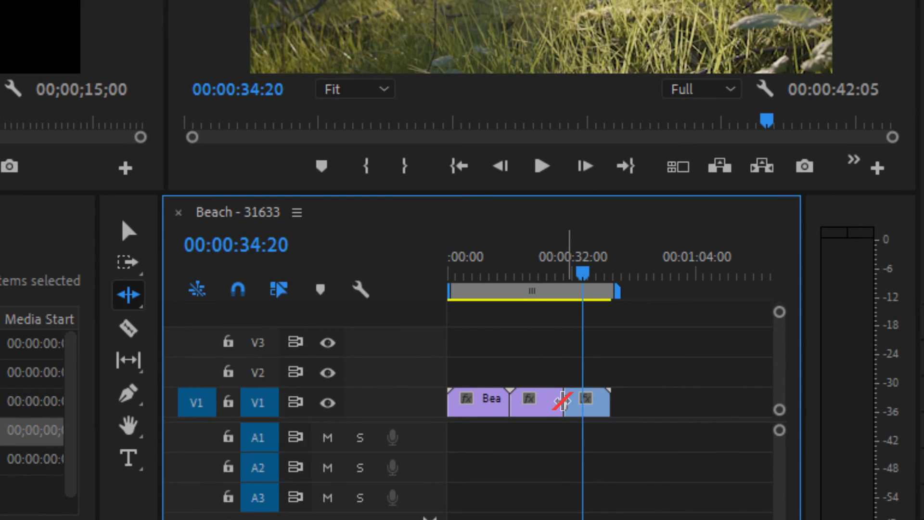
pyautogui.moveTo(563, 401); pyautogui.dragTo(584, 385)
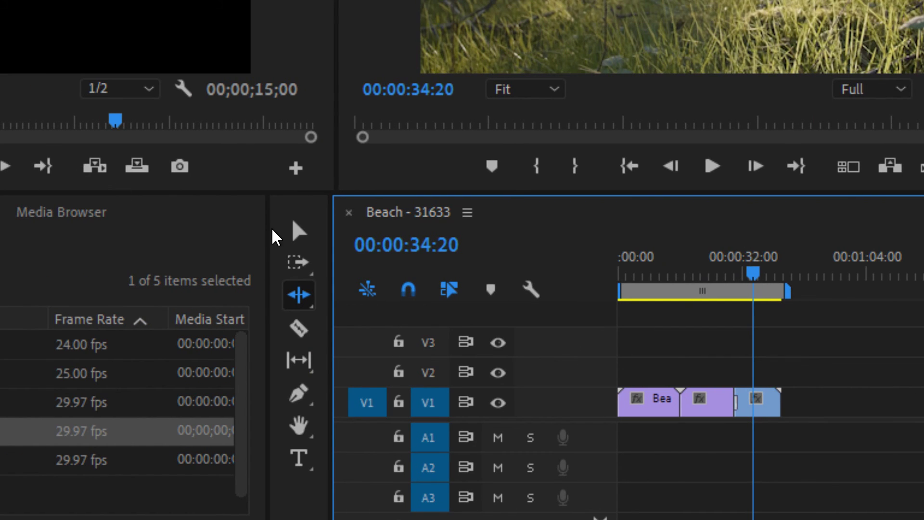
# Shift the Cross Dissolve in Effect Controls so it starts before the cut.
pyautogui.click(298, 231)
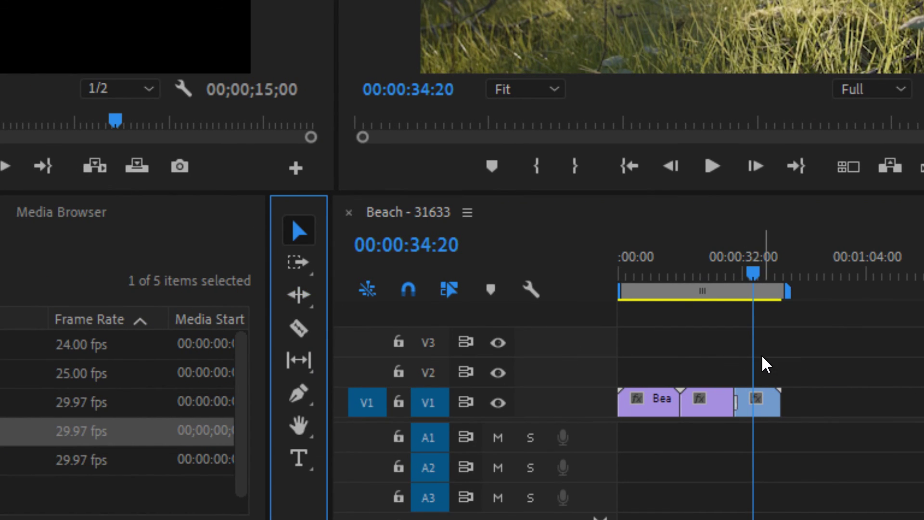
pyautogui.click(757, 409)
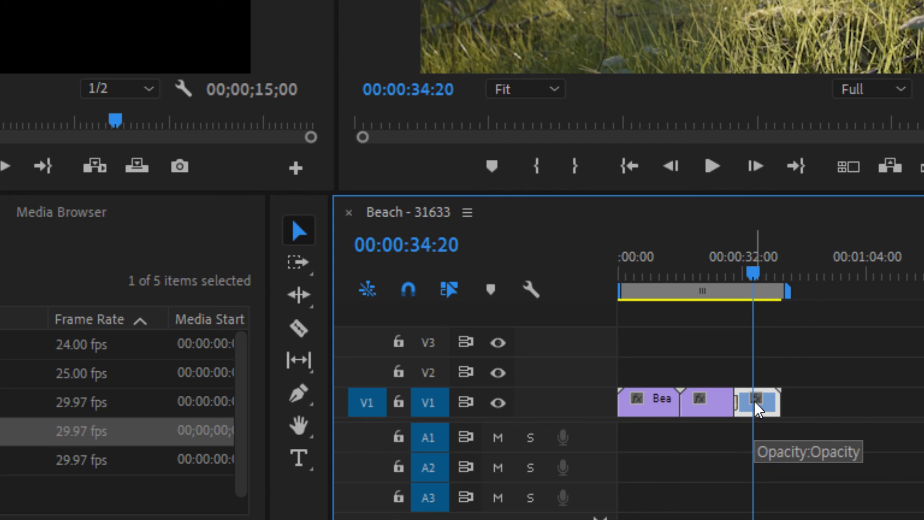
pyautogui.press('Up')
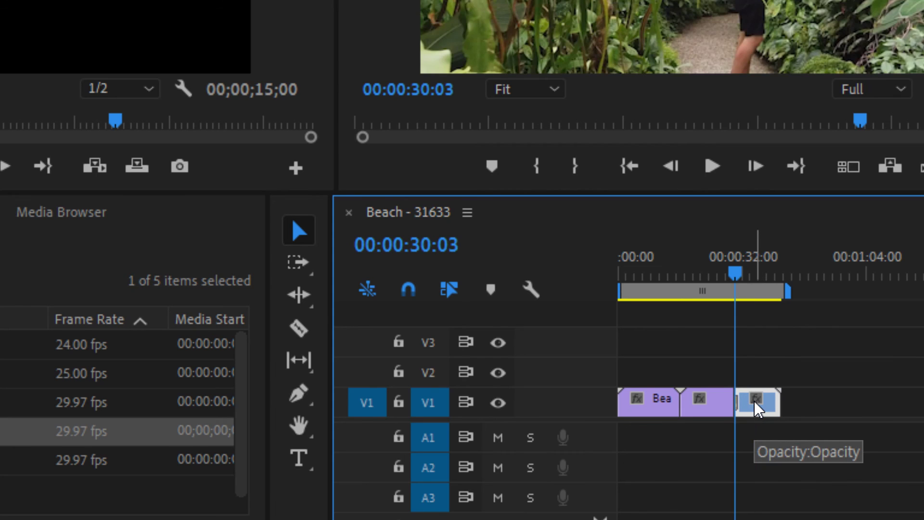
pyautogui.press('=')
pyautogui.press('=')
pyautogui.press('=')
pyautogui.hotkey('ctrl', 'd')
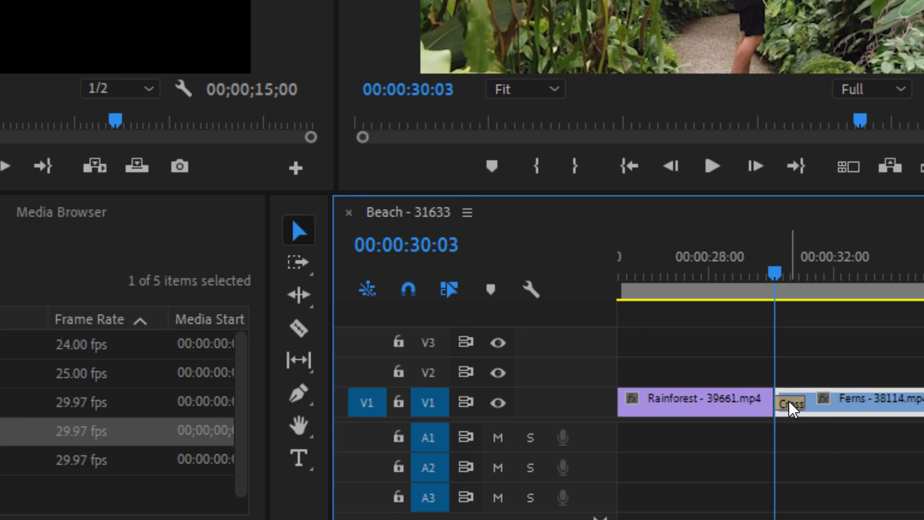
pyautogui.click(791, 407)
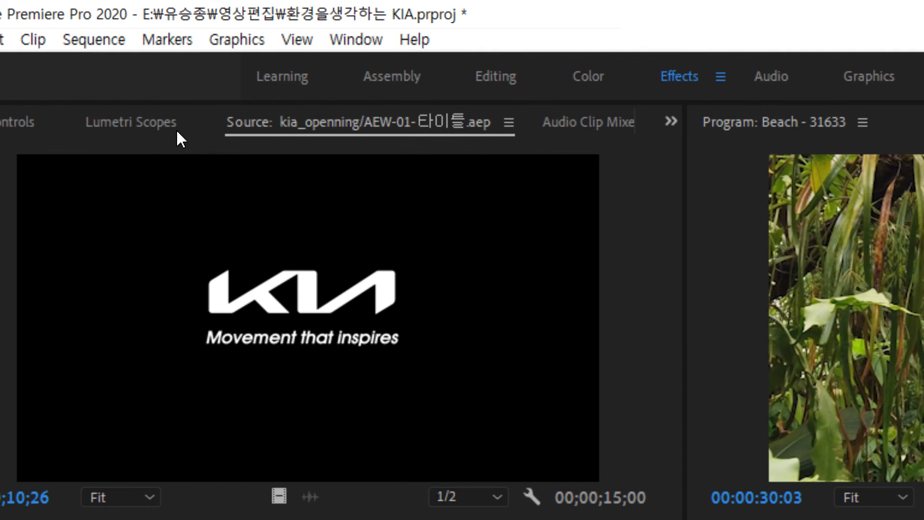
pyautogui.click(55, 121)
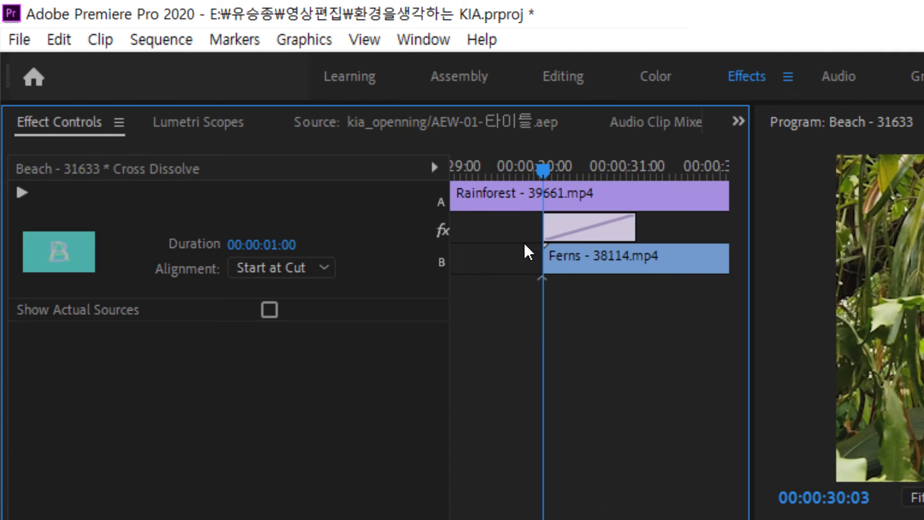
pyautogui.moveTo(571, 220); pyautogui.dragTo(526, 220)
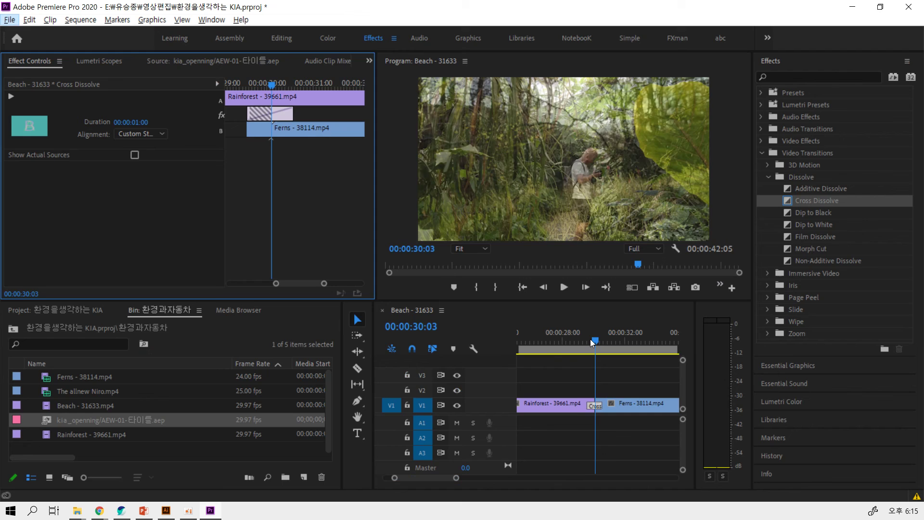
# Play back the Rainforest-to-Ferns dissolve and move to the sequence end.
pyautogui.moveTo(592, 342); pyautogui.dragTo(591, 340)
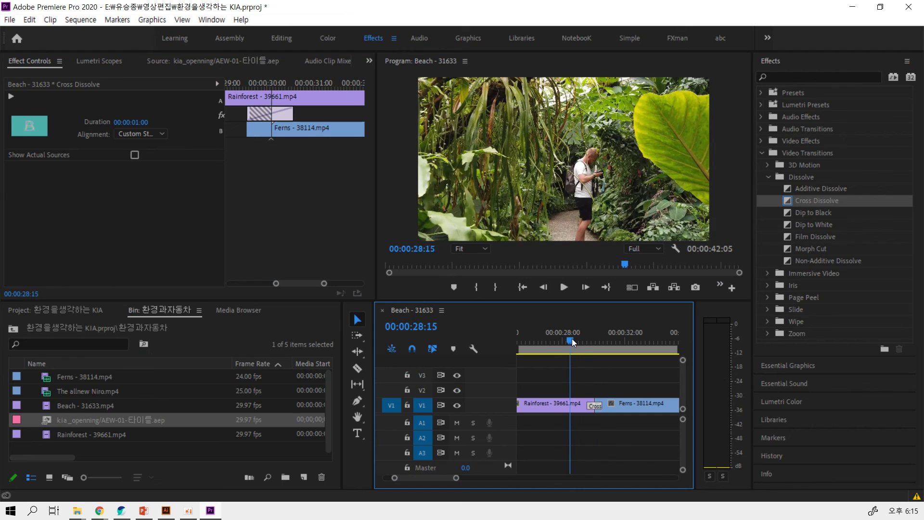
pyautogui.press('space')
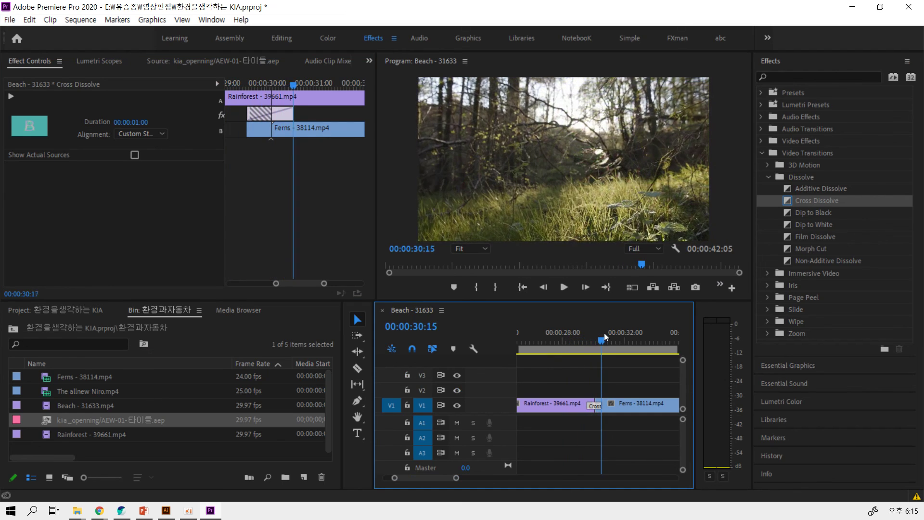
pyautogui.press('space')
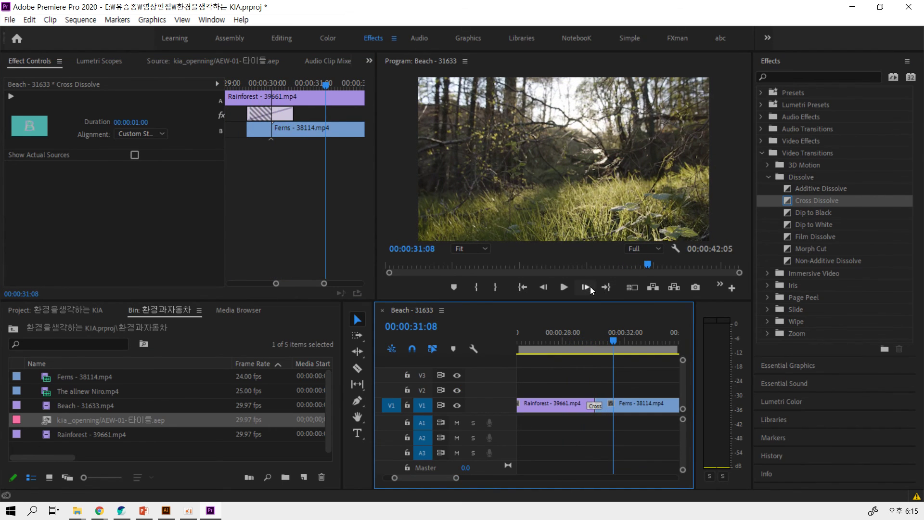
pyautogui.click(605, 287)
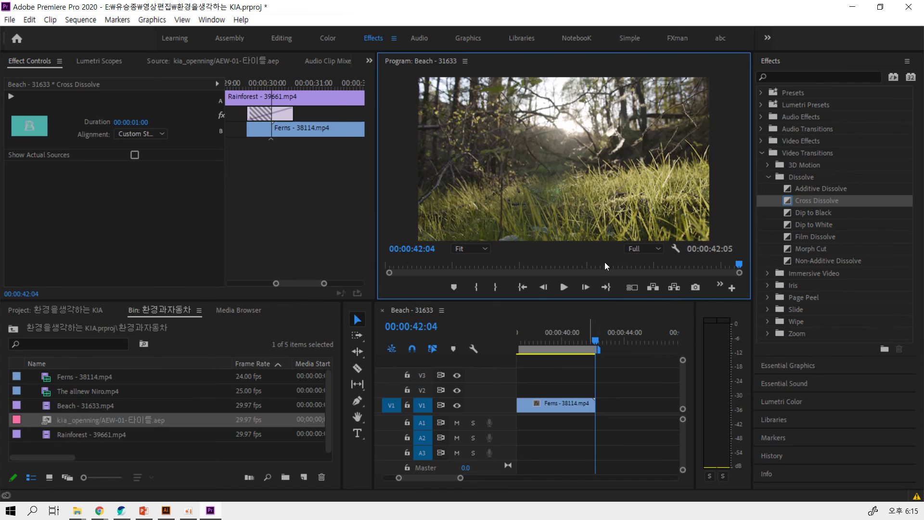
pyautogui.moveTo(805, 202); pyautogui.dragTo(652, 303)
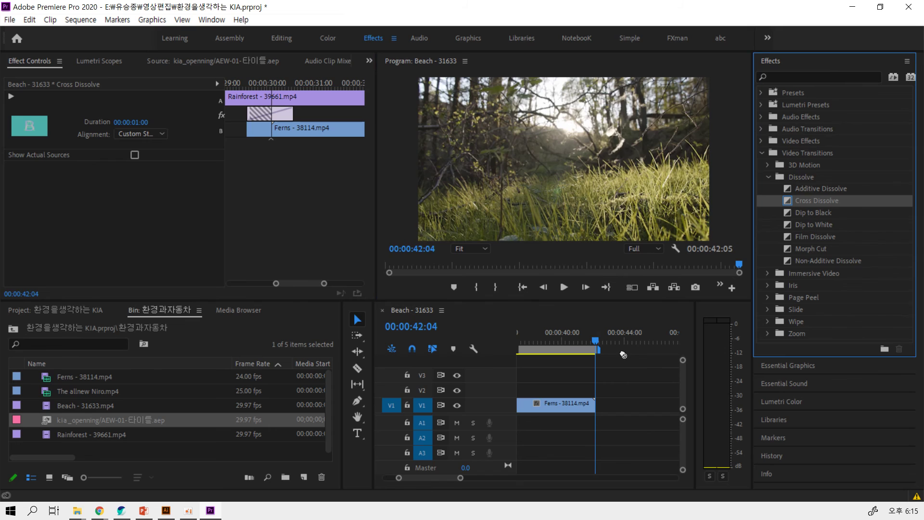
# Add a Cross Dissolve to the end of the Ferns clip to fade the sequence out.
pyautogui.moveTo(623, 354); pyautogui.dragTo(590, 390)
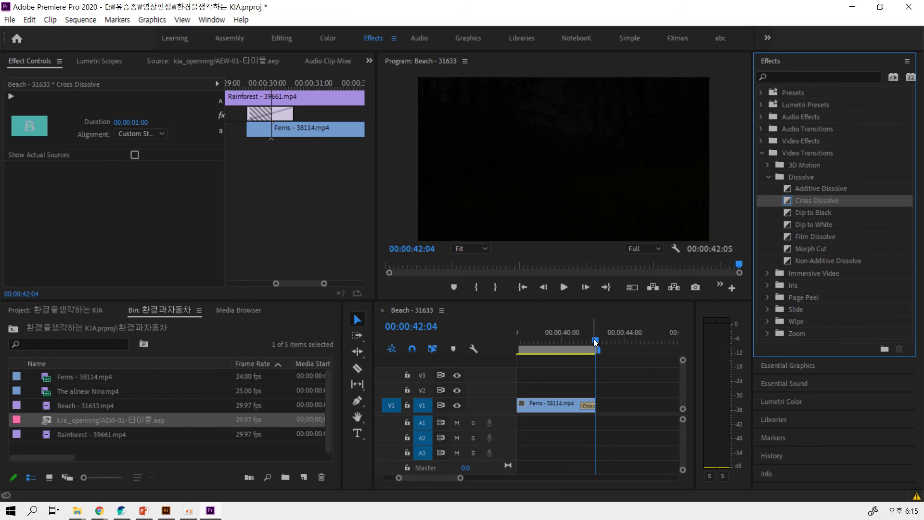
pyautogui.click(587, 341)
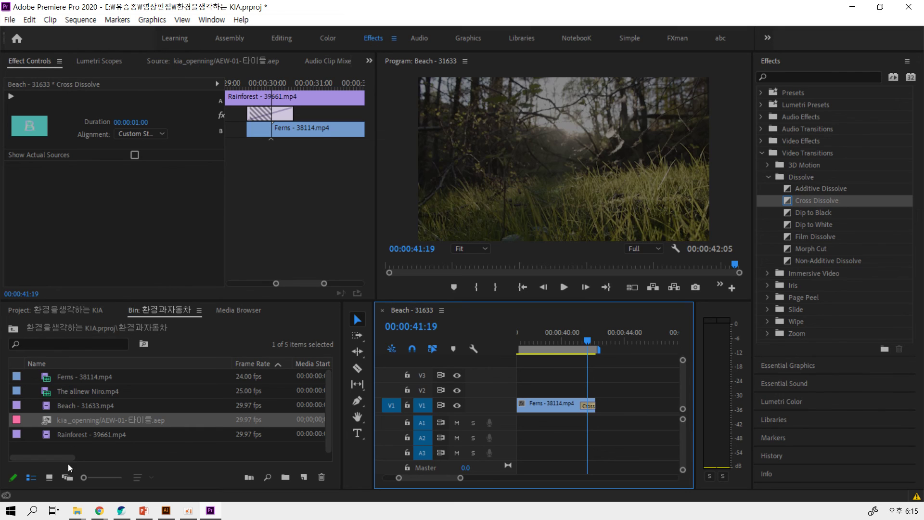
# Mark the kia_openning title out at 10;14 length and place it on V2 over Ferns.
pyautogui.click(49, 476)
pyautogui.scroll(-2, 135, 425)
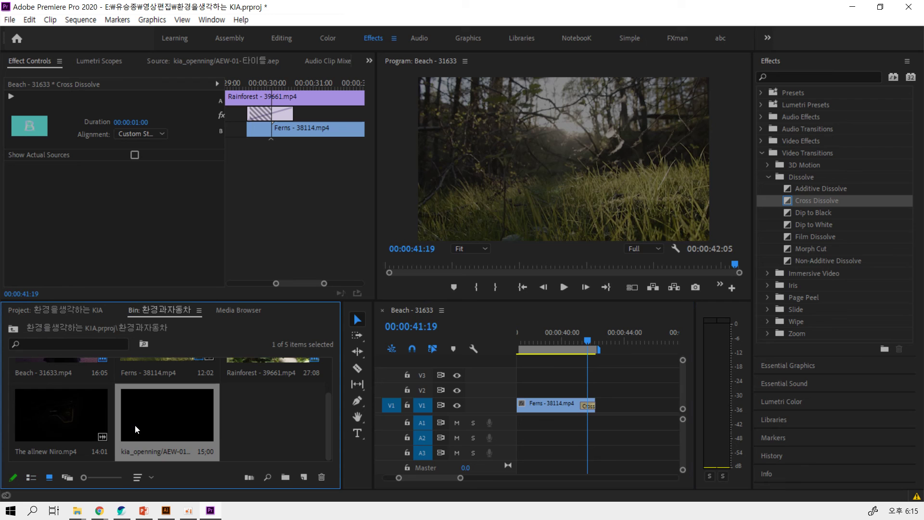
pyautogui.doubleClick(160, 414)
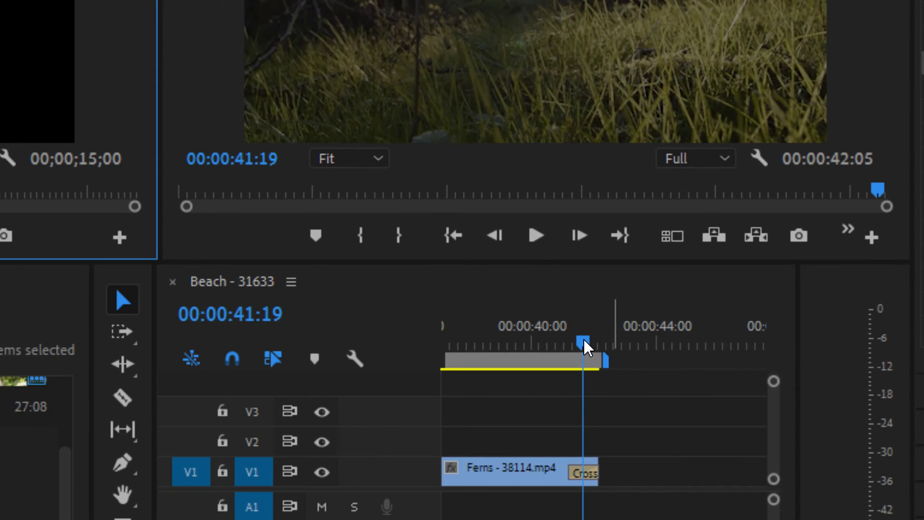
pyautogui.moveTo(584, 340); pyautogui.dragTo(552, 351)
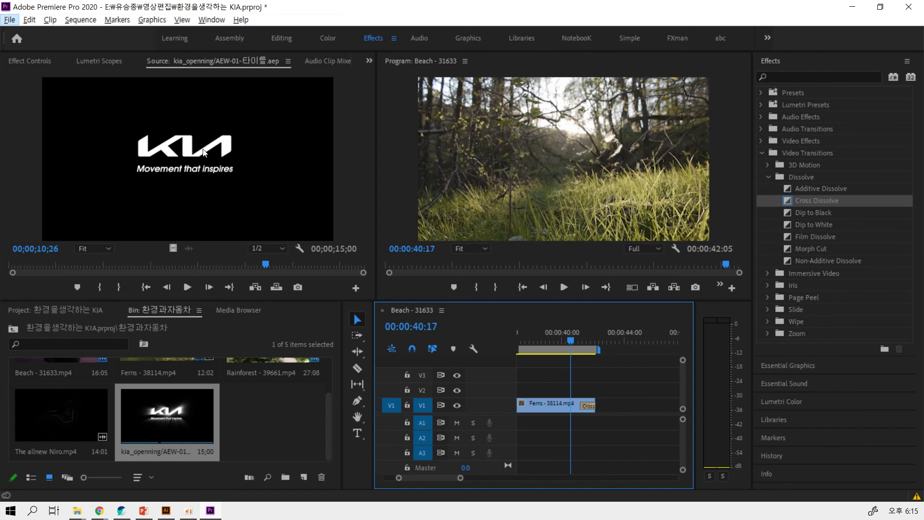
pyautogui.moveTo(268, 266)
pyautogui.mouseDown()
pyautogui.moveTo(215, 275)
pyautogui.moveTo(257, 271)
pyautogui.mouseUp()
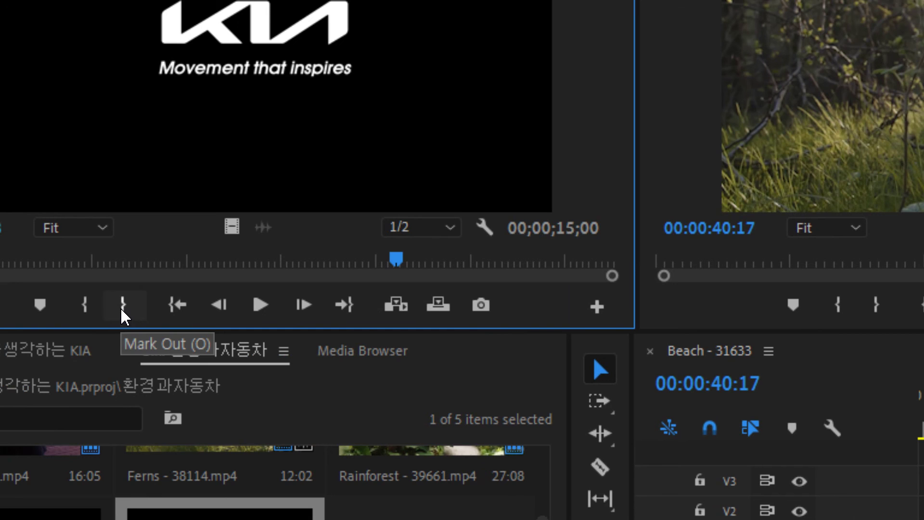
pyautogui.click(124, 304)
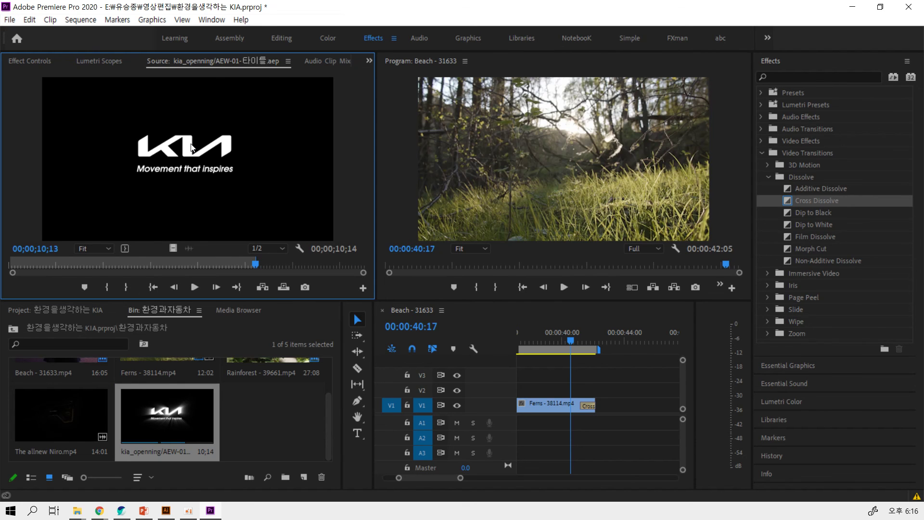
pyautogui.moveTo(191, 148)
pyautogui.mouseDown()
pyautogui.moveTo(540, 390)
pyautogui.moveTo(529, 388)
pyautogui.mouseUp()
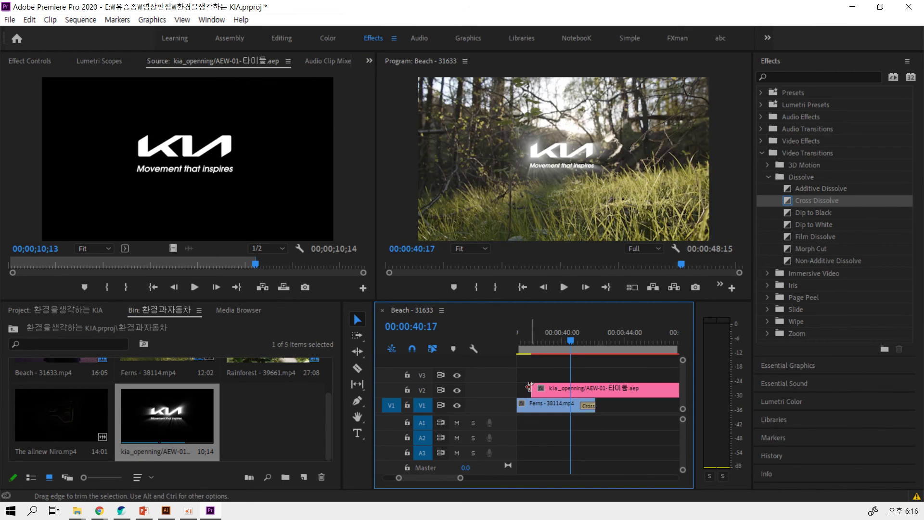
# Move the kia_openning clip on V2 about six seconds earlier over the Ferns clip.
pyautogui.press('-')
pyautogui.press('-')
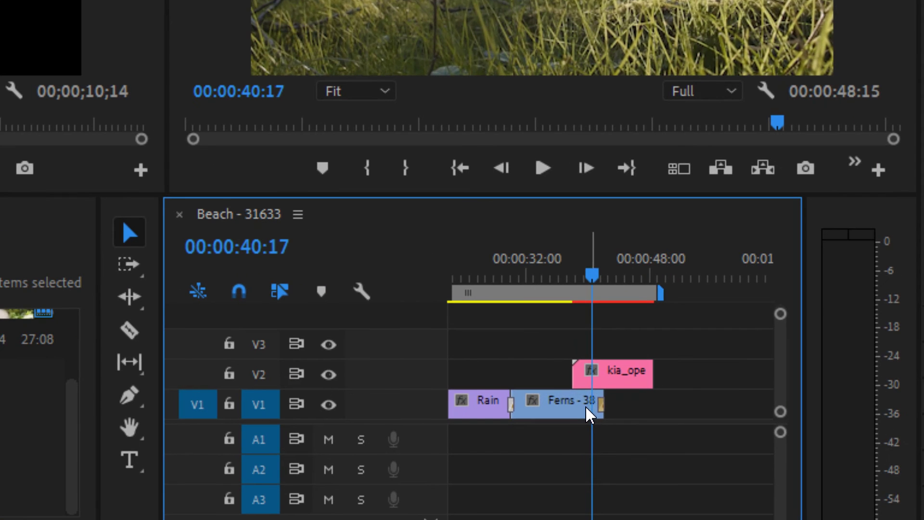
pyautogui.click(586, 409)
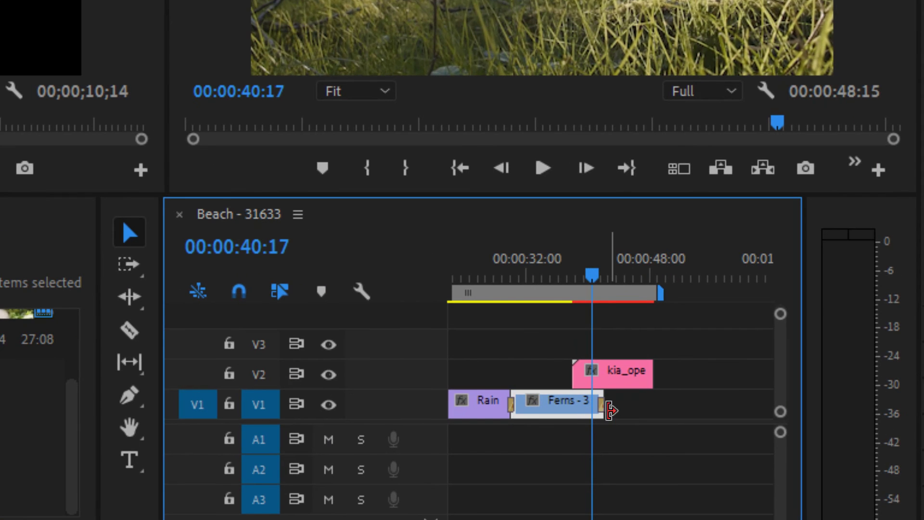
pyautogui.moveTo(608, 410); pyautogui.dragTo(631, 415)
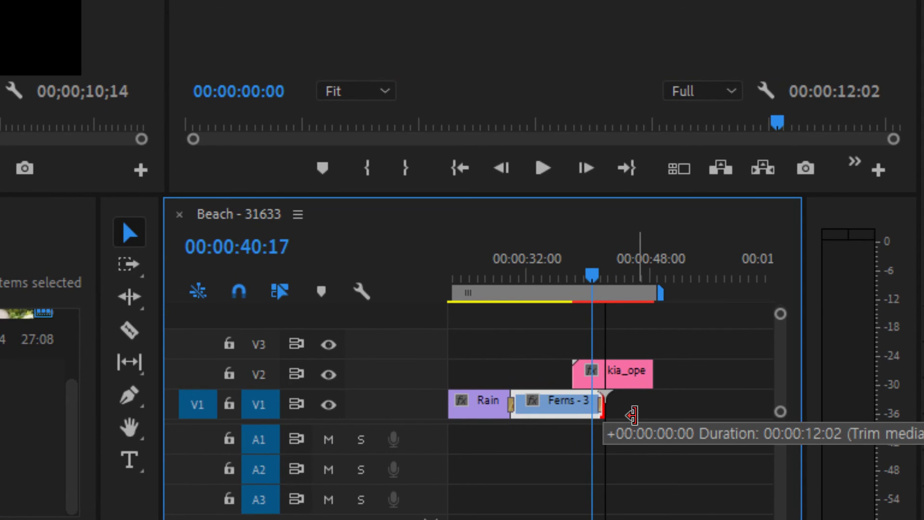
pyautogui.click(506, 408)
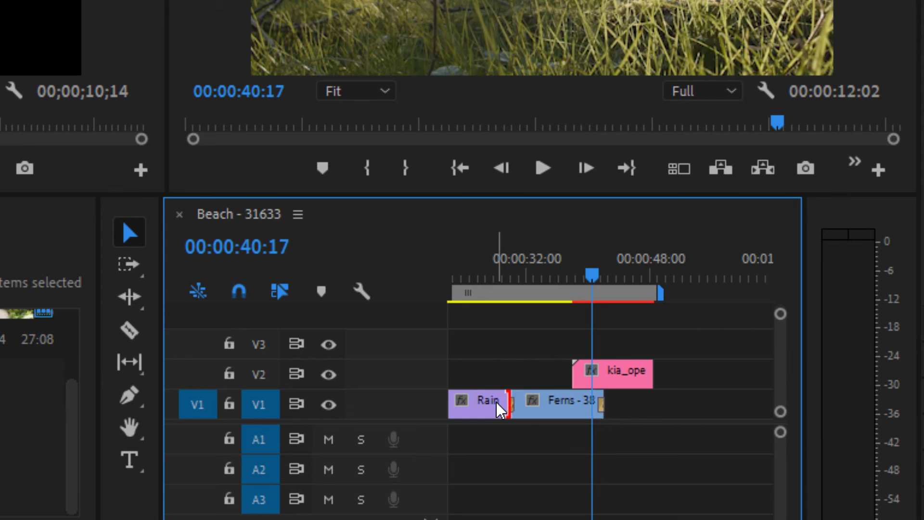
pyautogui.moveTo(610, 377); pyautogui.dragTo(569, 380)
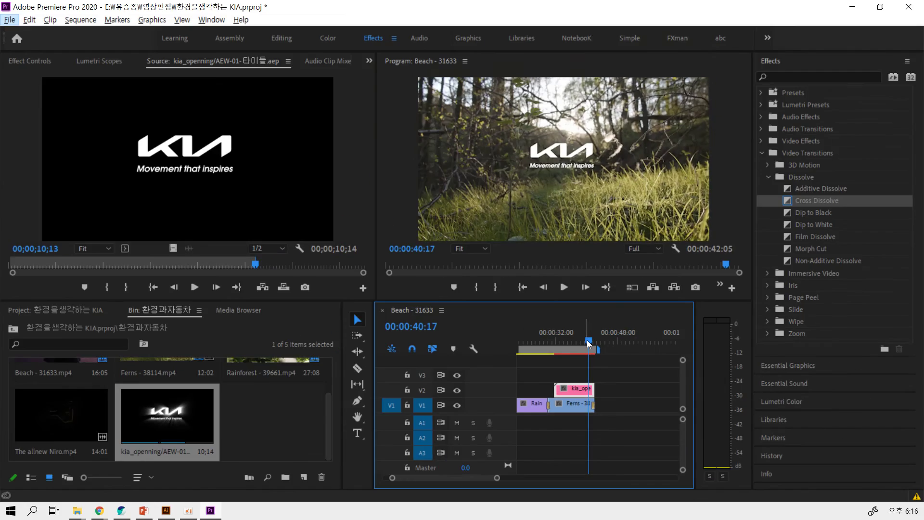
# Confirm the KIA clip now starts at 00:00:31:21 using the playhead and Effect Controls.
pyautogui.moveTo(588, 343); pyautogui.dragTo(567, 347)
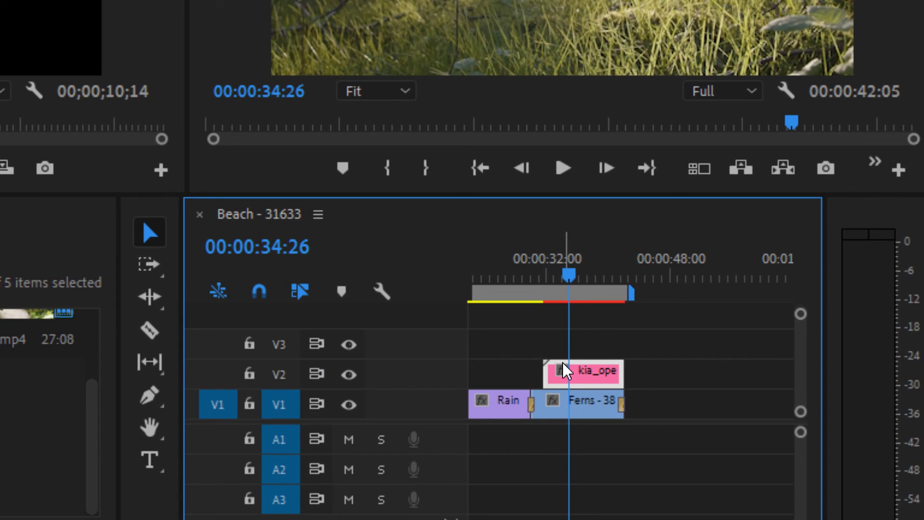
pyautogui.moveTo(569, 278); pyautogui.dragTo(545, 279)
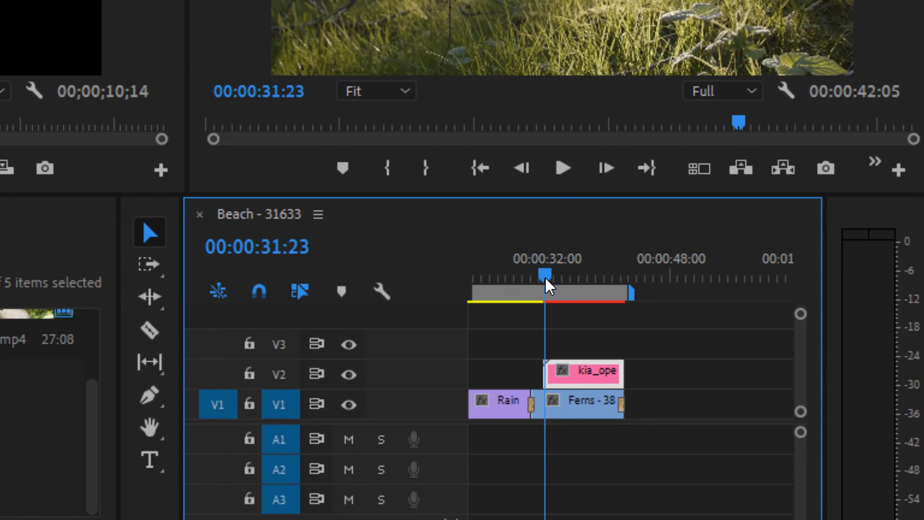
pyautogui.click(564, 412)
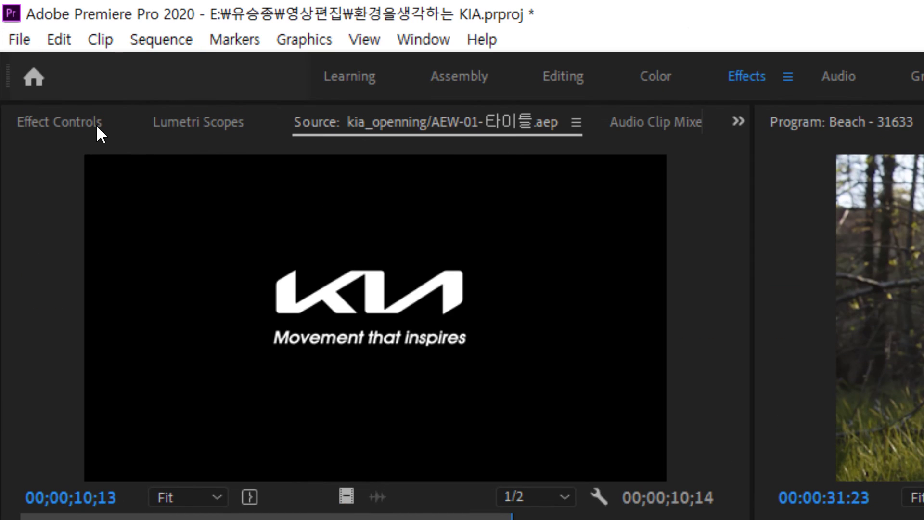
pyautogui.click(77, 123)
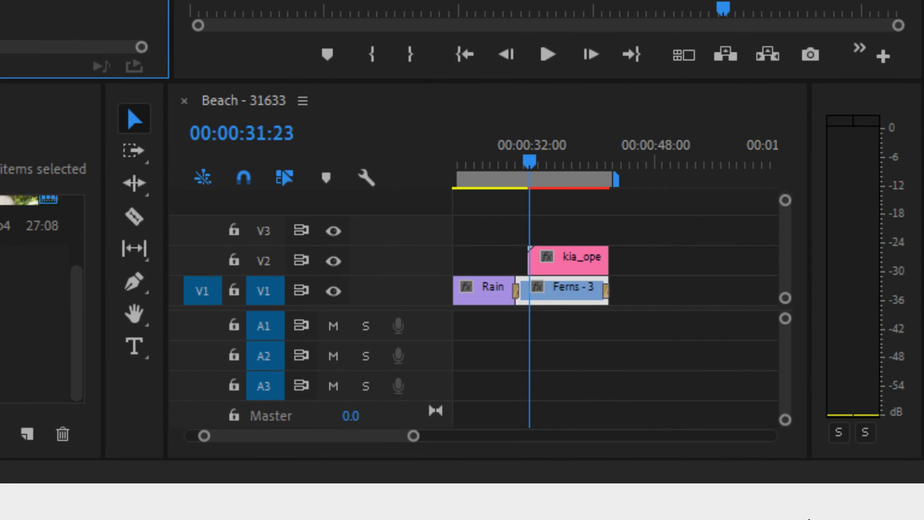
pyautogui.click(567, 265)
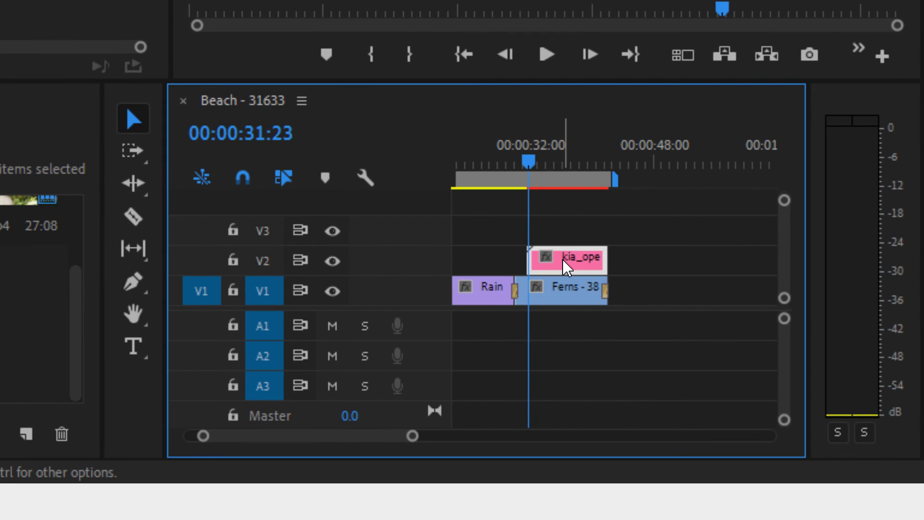
pyautogui.moveTo(540, 176); pyautogui.dragTo(545, 201)
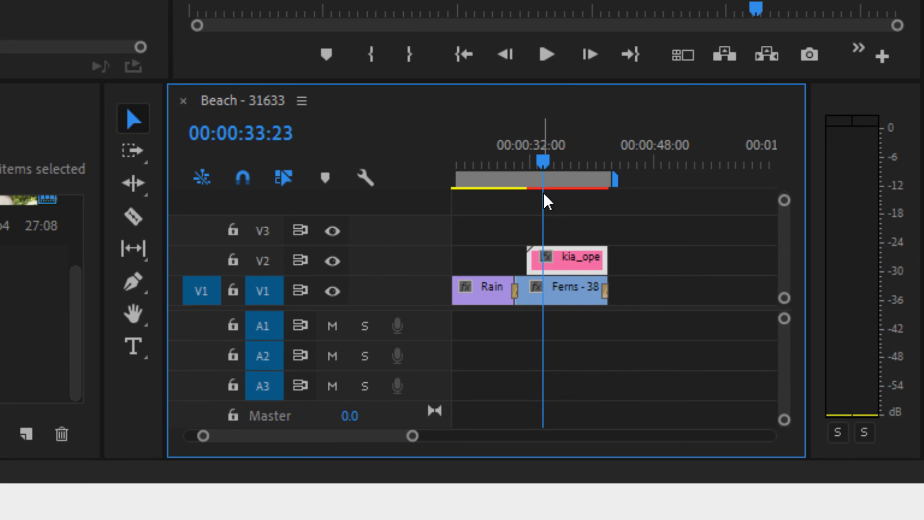
pyautogui.press('=')
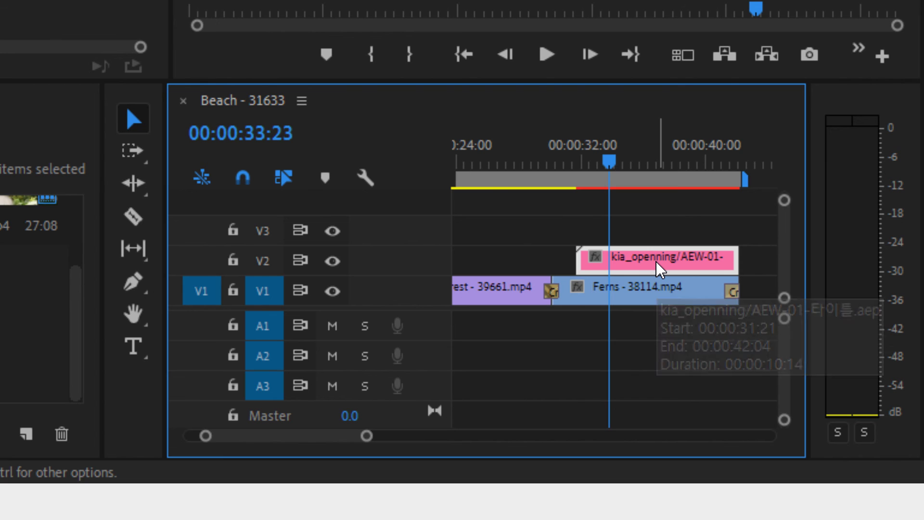
pyautogui.press('Up')
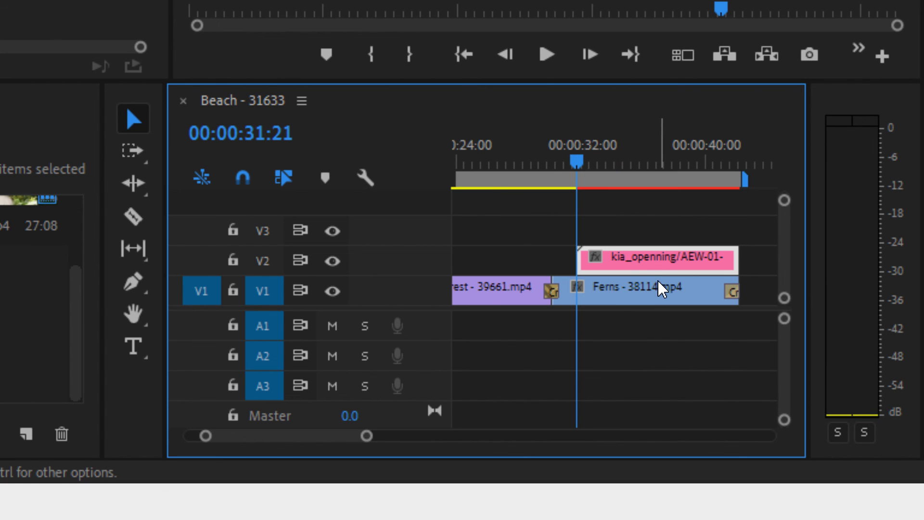
# Keyframe Ferns' opacity from 100% at 00:00:31:21 to 70% at 00:00:34:22, then preview it.
pyautogui.click(660, 285)
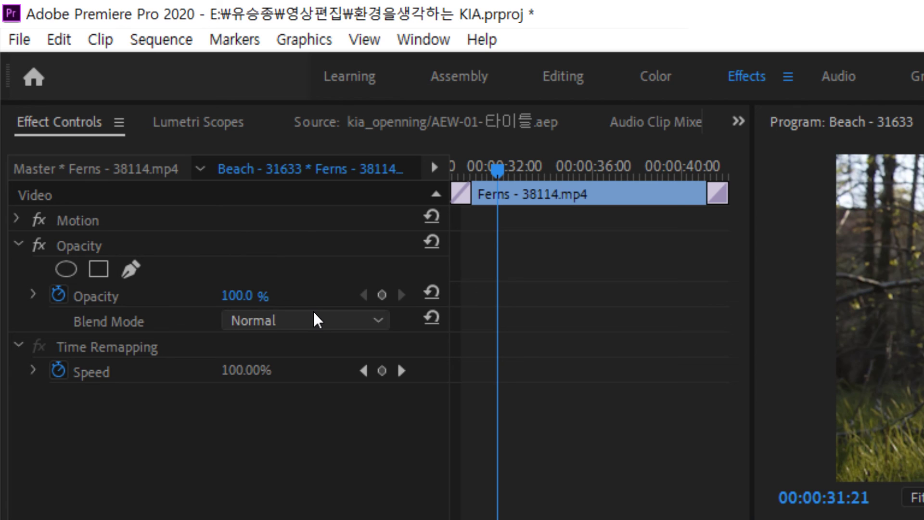
pyautogui.click(382, 295)
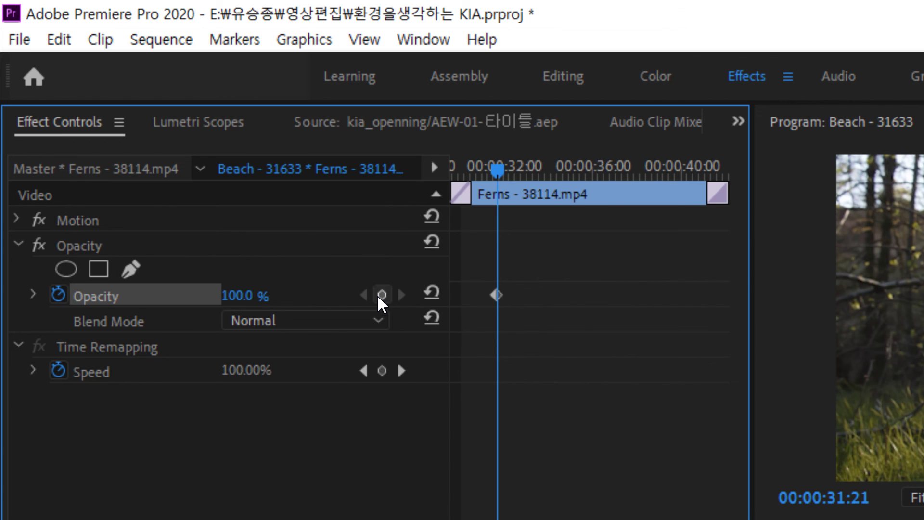
pyautogui.moveTo(503, 168); pyautogui.dragTo(572, 178)
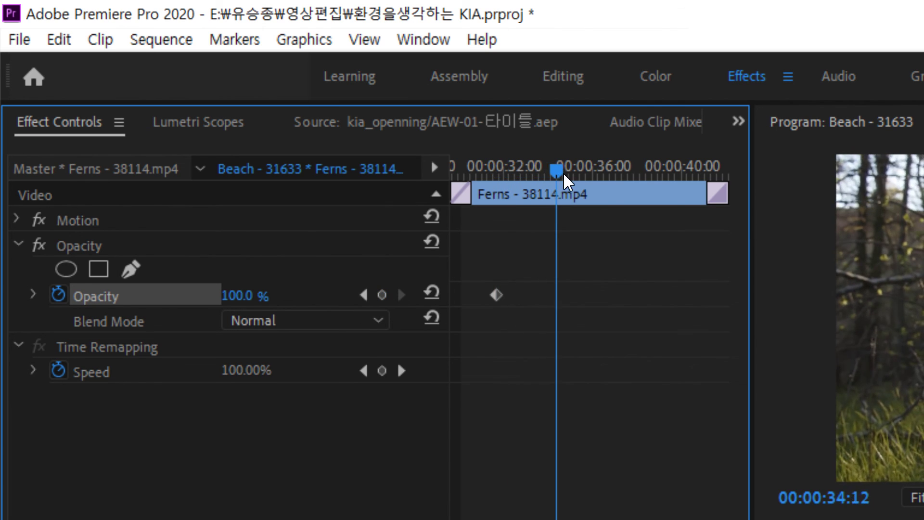
pyautogui.click(253, 292)
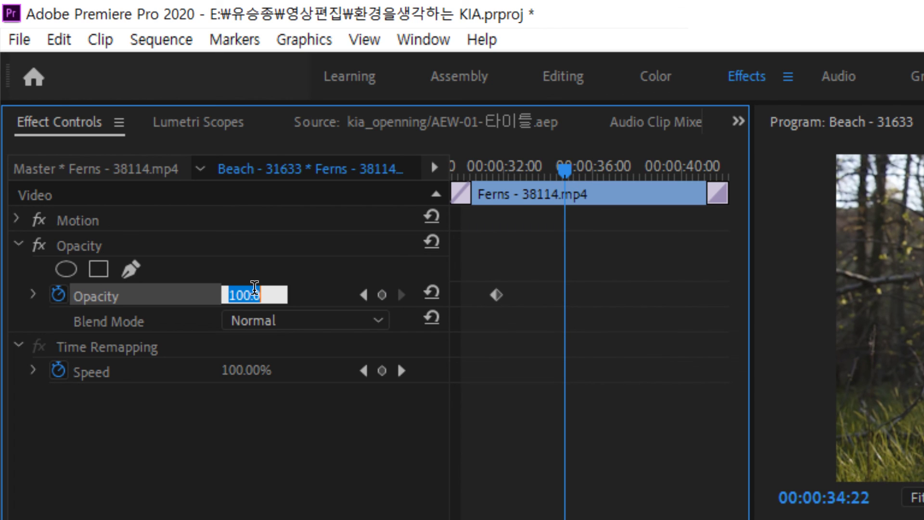
pyautogui.write('70')
pyautogui.press('Return')
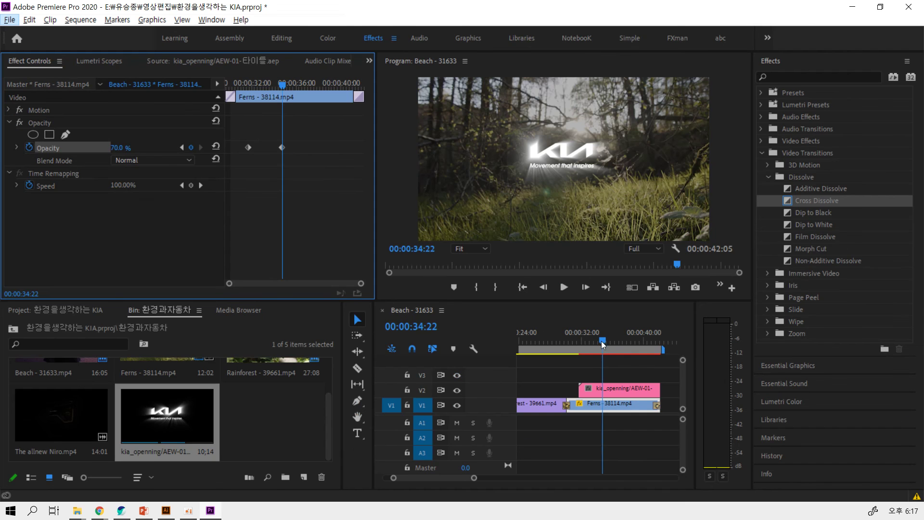
pyautogui.moveTo(601, 343); pyautogui.dragTo(552, 347)
pyautogui.press('space')
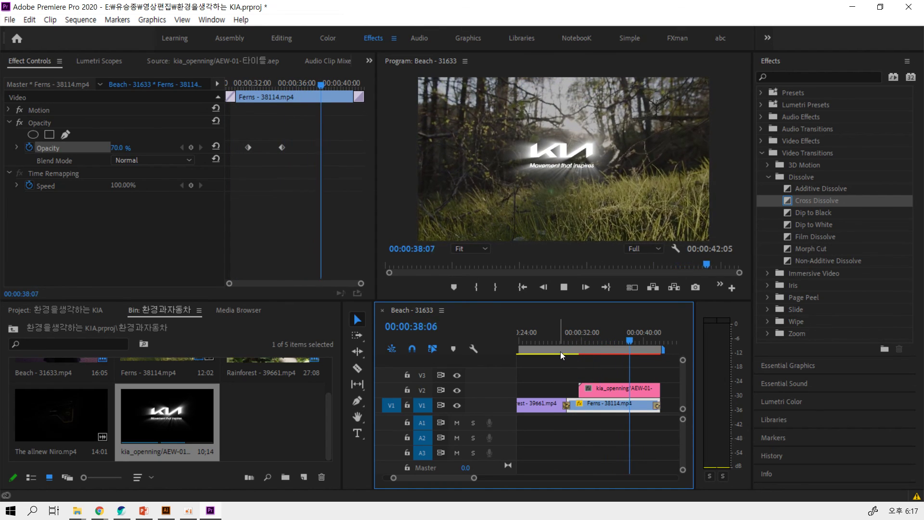
# Stop playback, select the KIA clip on V2, and open the Beach - 31633 sequence's options.
pyautogui.press('space')
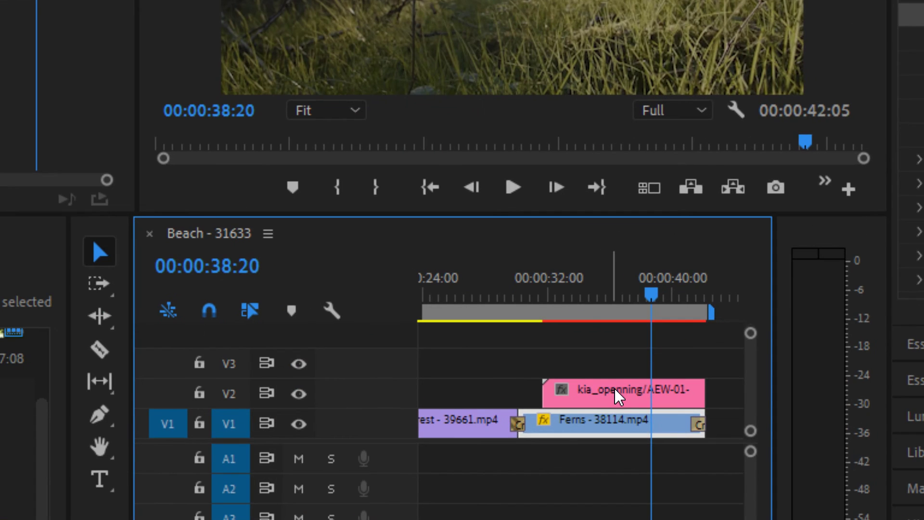
pyautogui.click(613, 391)
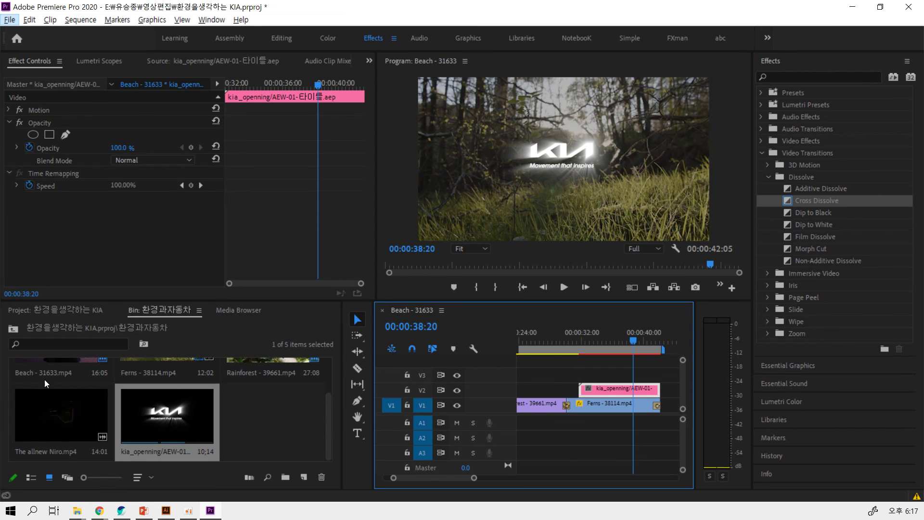
pyautogui.click(13, 328)
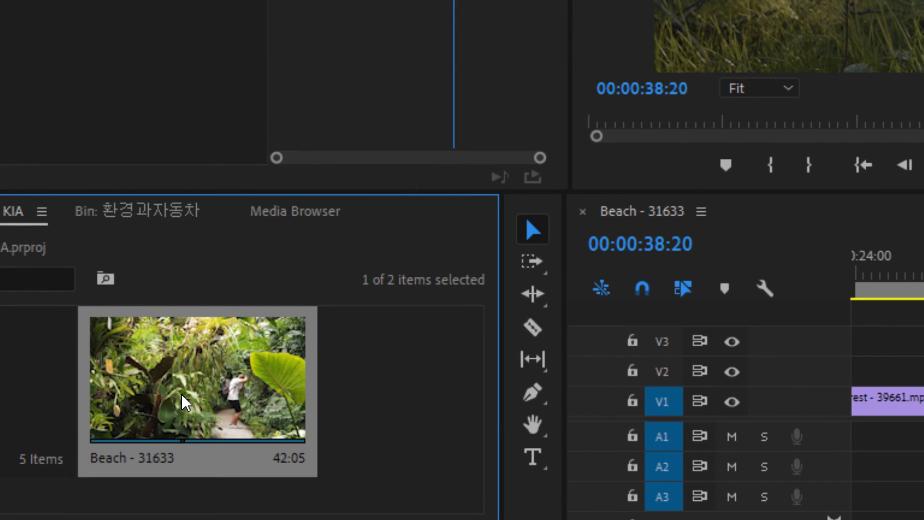
pyautogui.rightClick(183, 406)
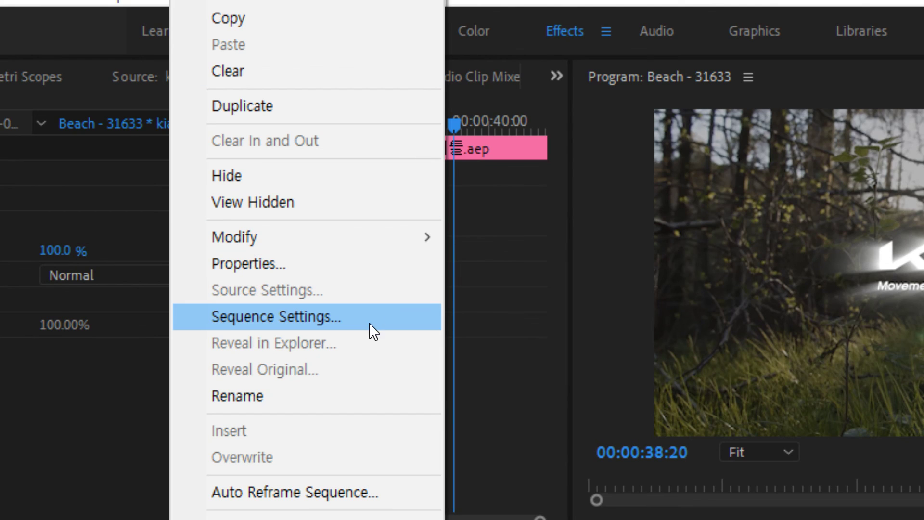
# Check the Beach - 31633 sequence settings unchanged, then set the kia_openning clip to frame size.
pyautogui.click(330, 318)
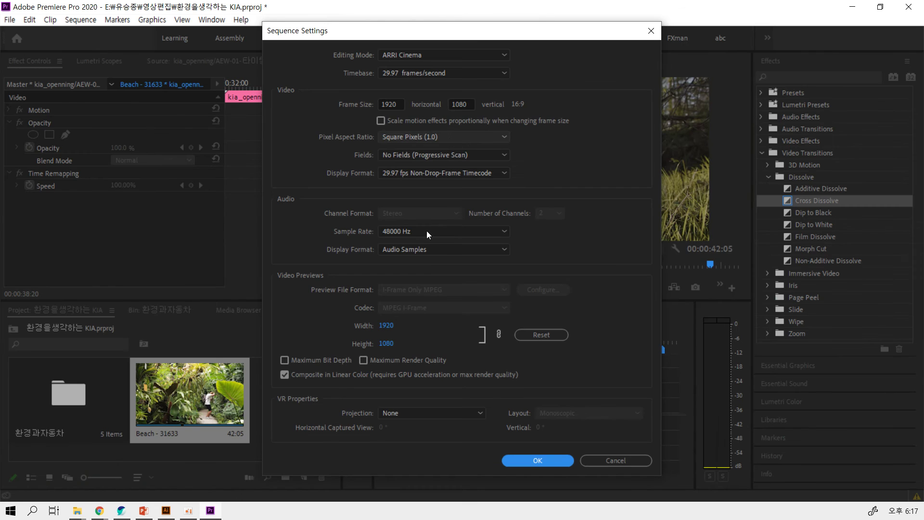
pyautogui.click(613, 463)
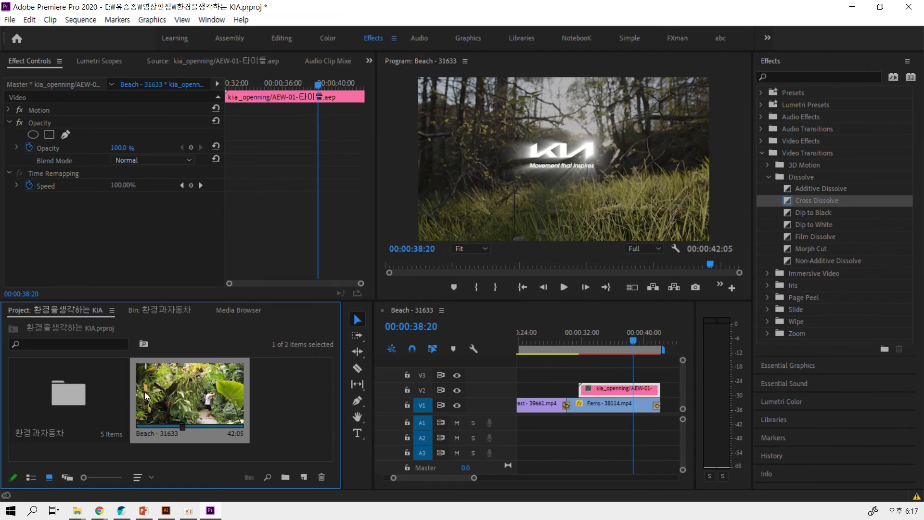
pyautogui.click(67, 393)
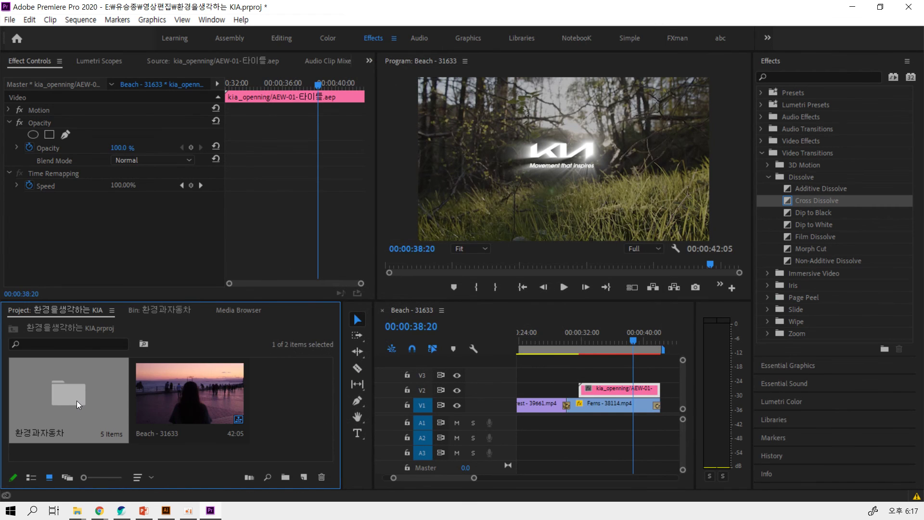
pyautogui.doubleClick(71, 399)
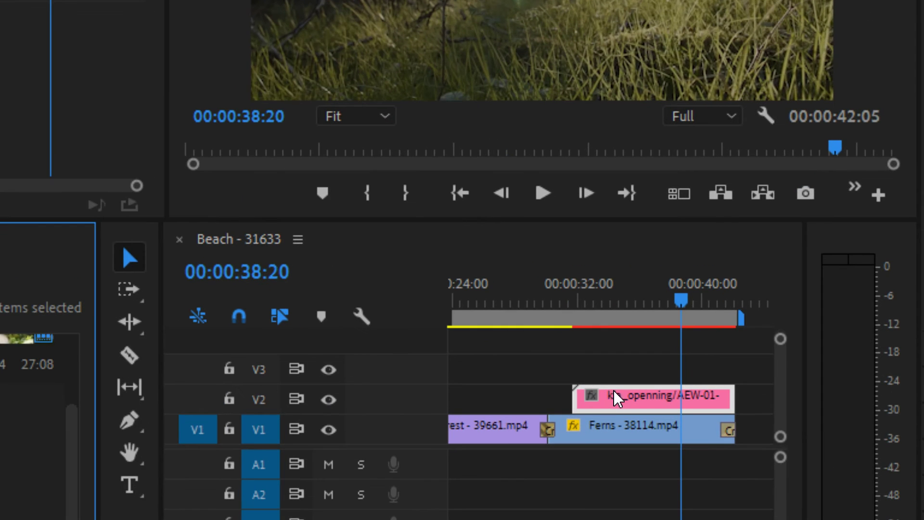
pyautogui.rightClick(636, 406)
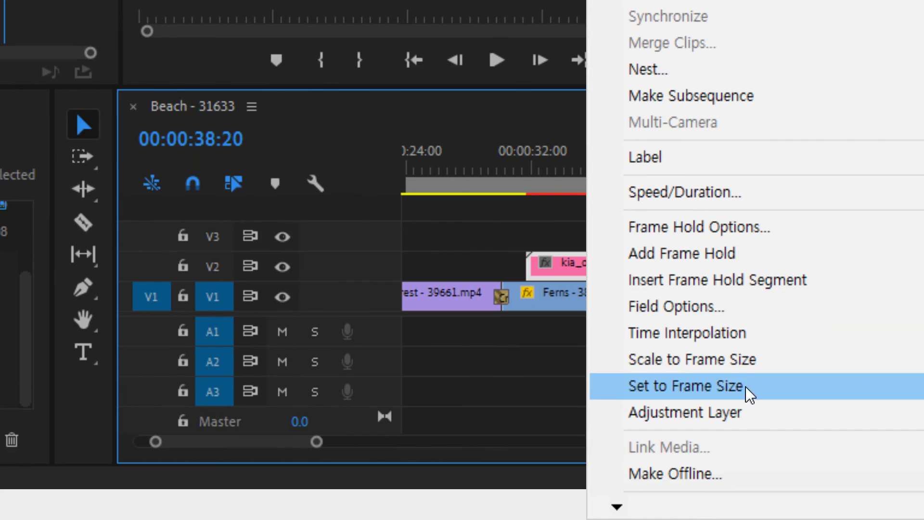
pyautogui.click(738, 359)
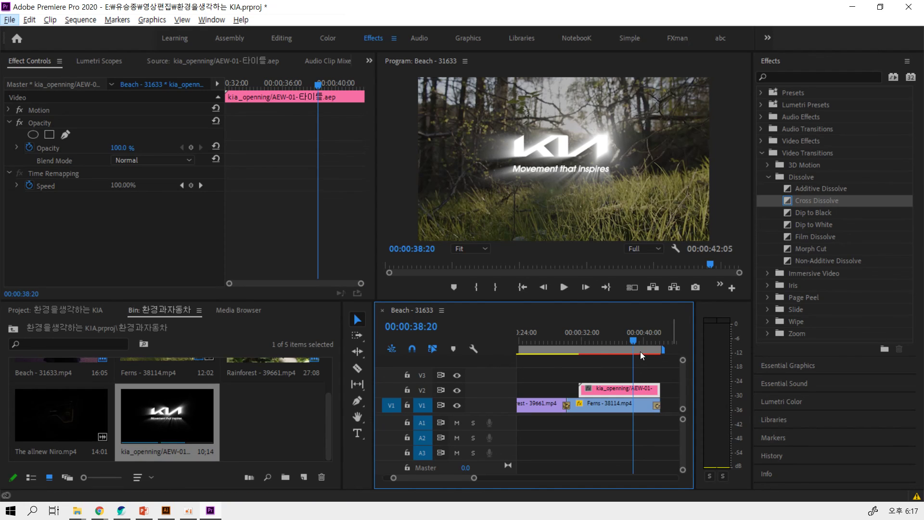
# Shift the Ferns clip's two opacity keyframes slightly earlier and preview the change.
pyautogui.click(559, 345)
pyautogui.moveTo(559, 345); pyautogui.dragTo(573, 345)
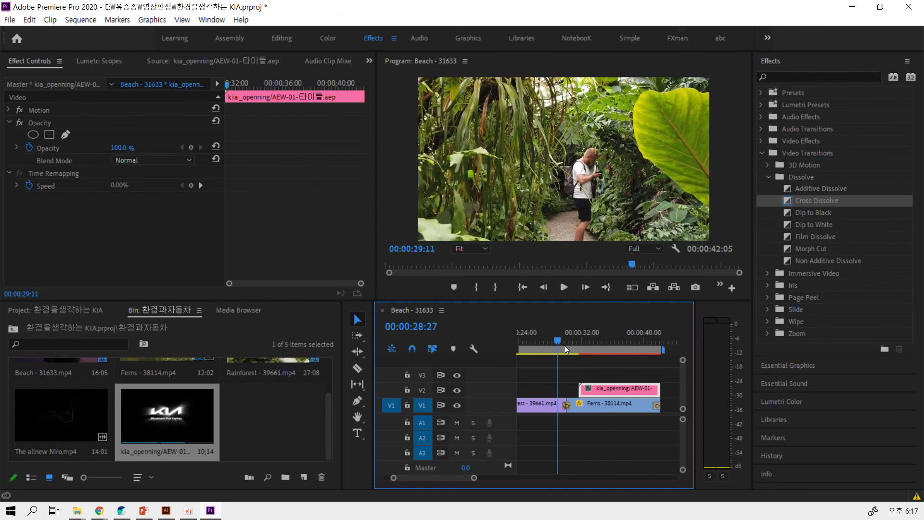
pyautogui.click(593, 402)
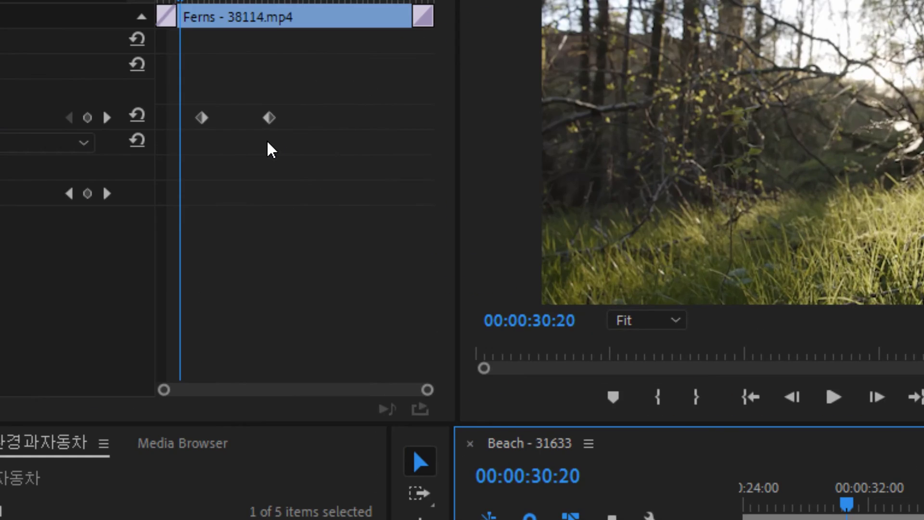
pyautogui.moveTo(284, 124)
pyautogui.mouseDown()
pyautogui.moveTo(198, 111)
pyautogui.moveTo(201, 124)
pyautogui.moveTo(180, 121)
pyautogui.moveTo(179, 132)
pyautogui.mouseUp()
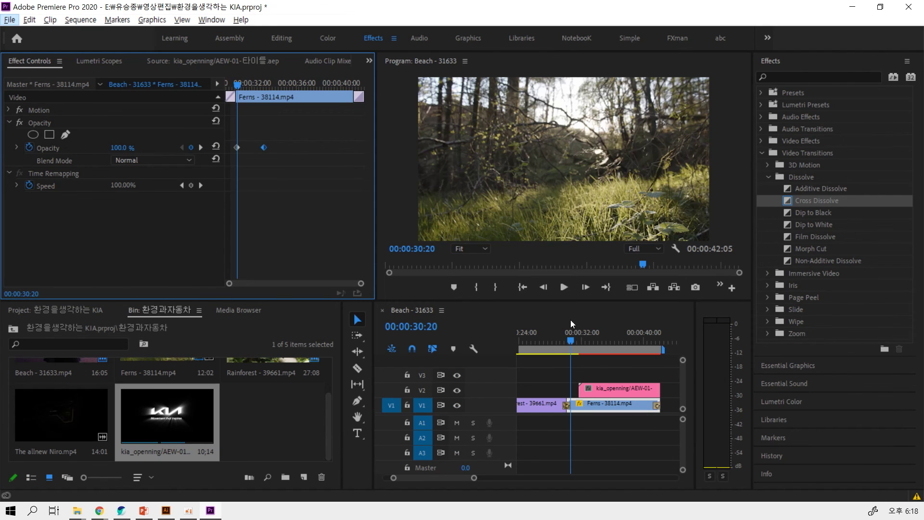
pyautogui.click(573, 337)
pyautogui.press('space')
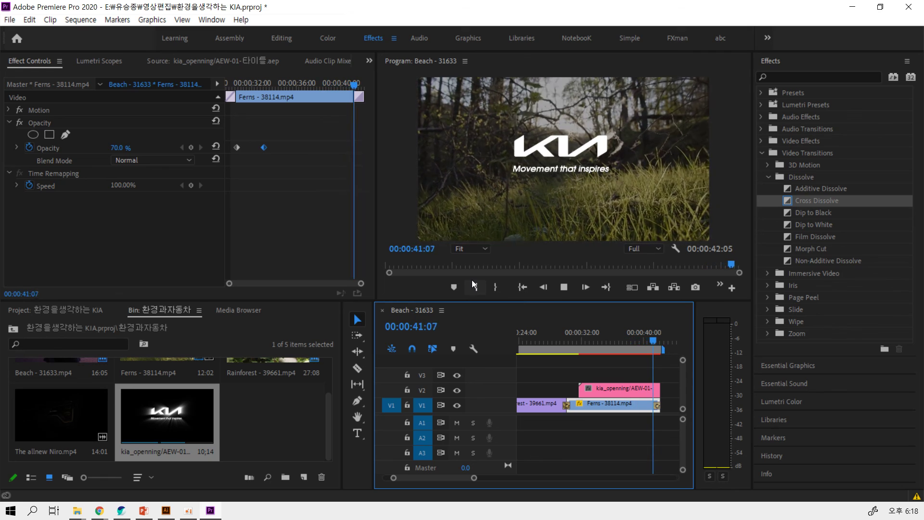
pyautogui.press('space')
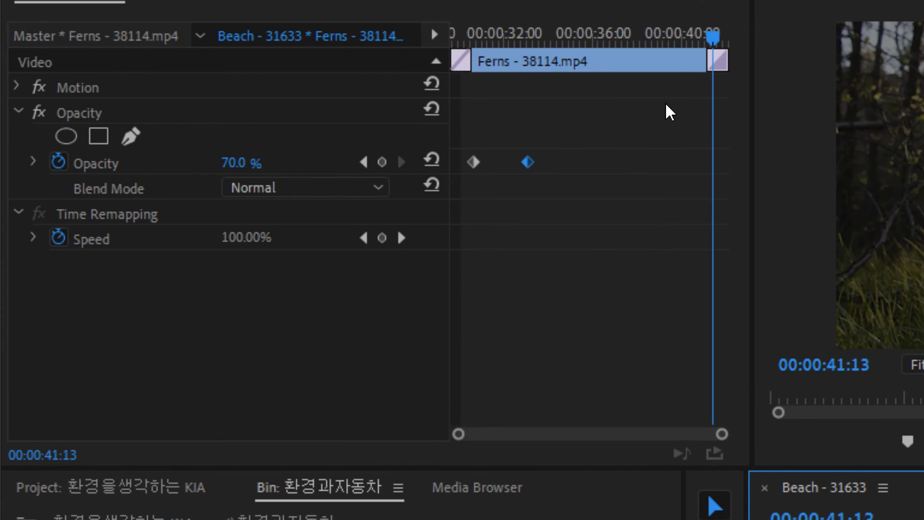
# Delete all of the Ferns clip's opacity keyframes, leaving it at a constant 100% opacity.
pyautogui.moveTo(712, 35); pyautogui.dragTo(469, 79)
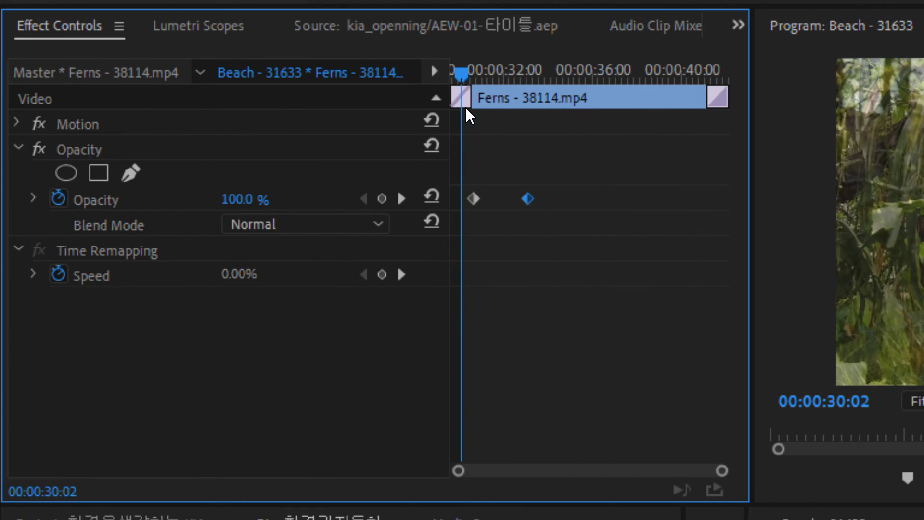
pyautogui.click(65, 194)
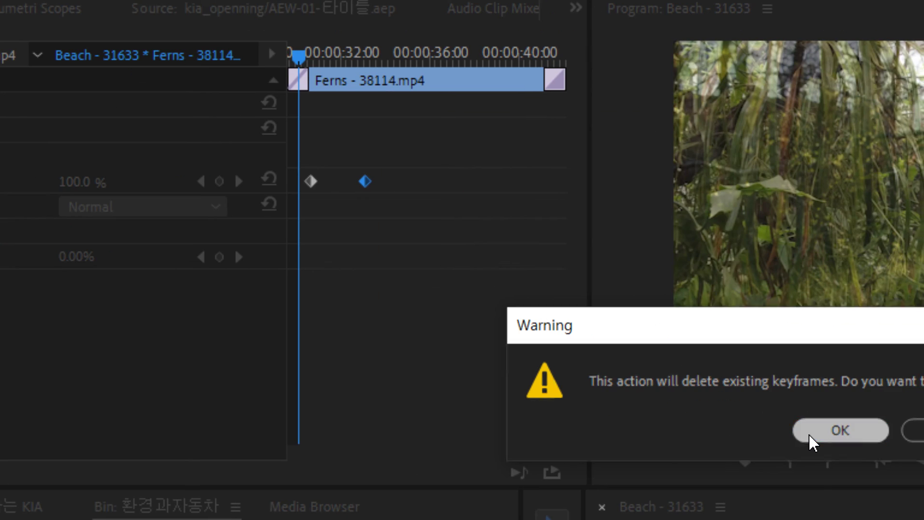
pyautogui.click(810, 436)
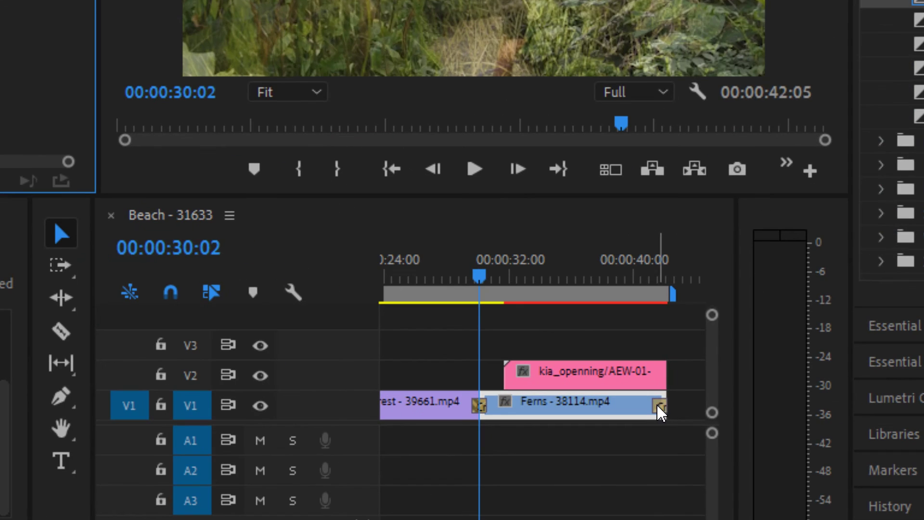
pyautogui.click(657, 407)
# Stretch the Ferns closing Cross Dissolve to 00:00:09:13 and play it back from about 28:11.
pyautogui.click(659, 407)
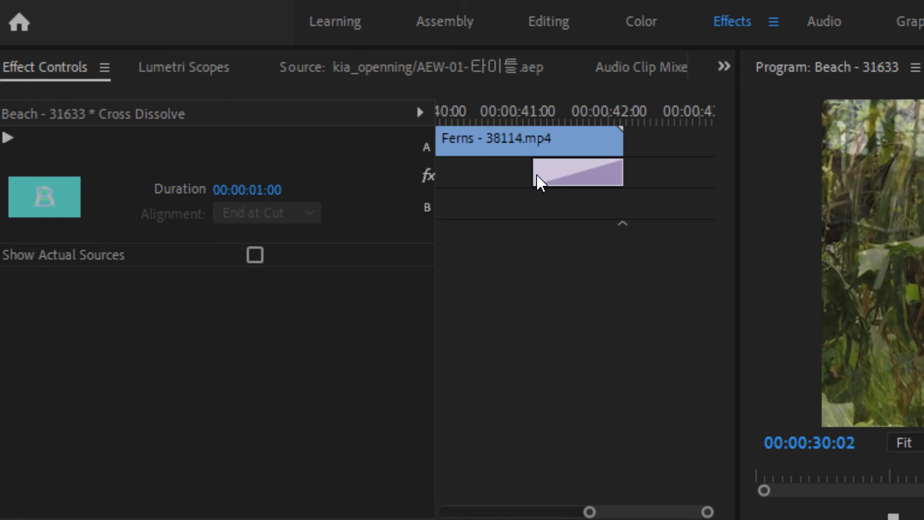
pyautogui.moveTo(533, 173); pyautogui.dragTo(432, 179)
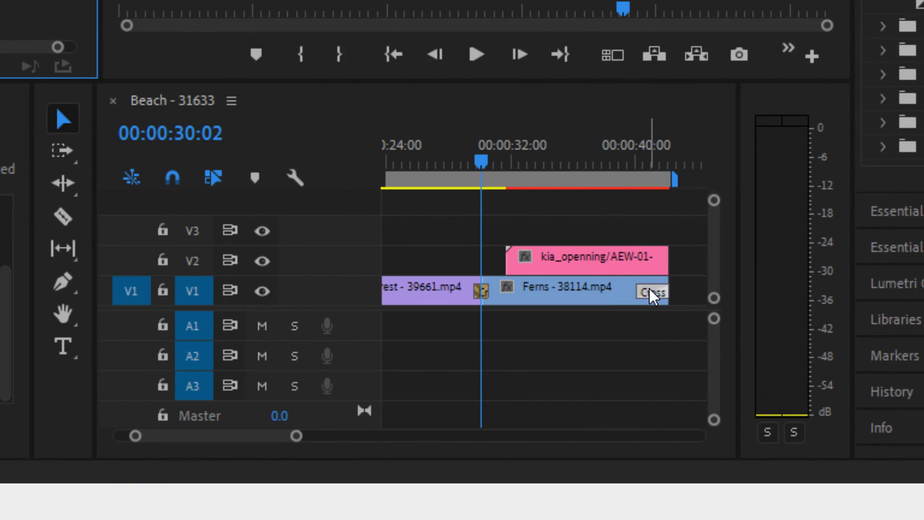
pyautogui.click(644, 293)
pyautogui.moveTo(640, 292); pyautogui.dragTo(526, 294)
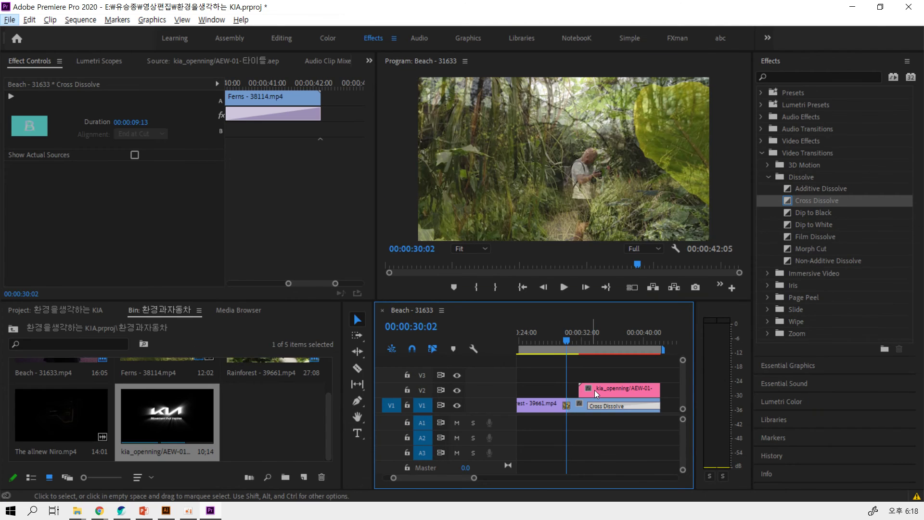
pyautogui.moveTo(570, 339); pyautogui.dragTo(555, 340)
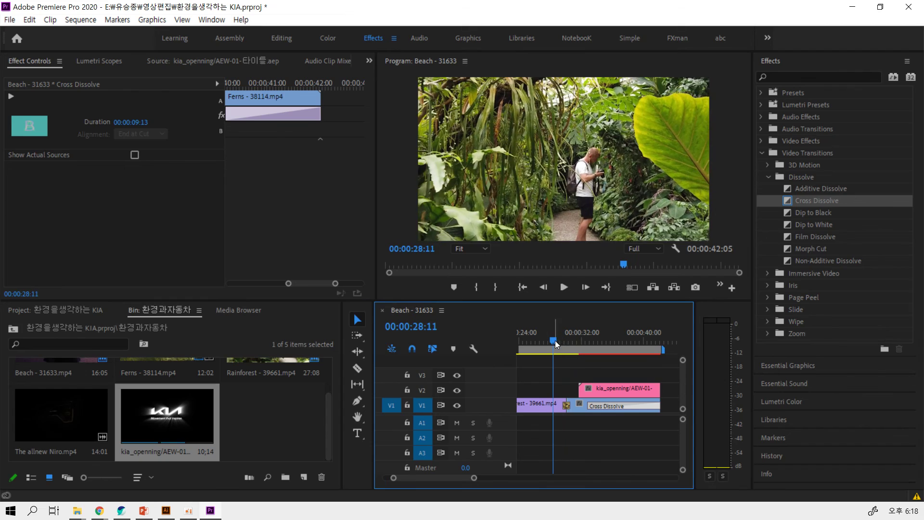
pyautogui.press('space')
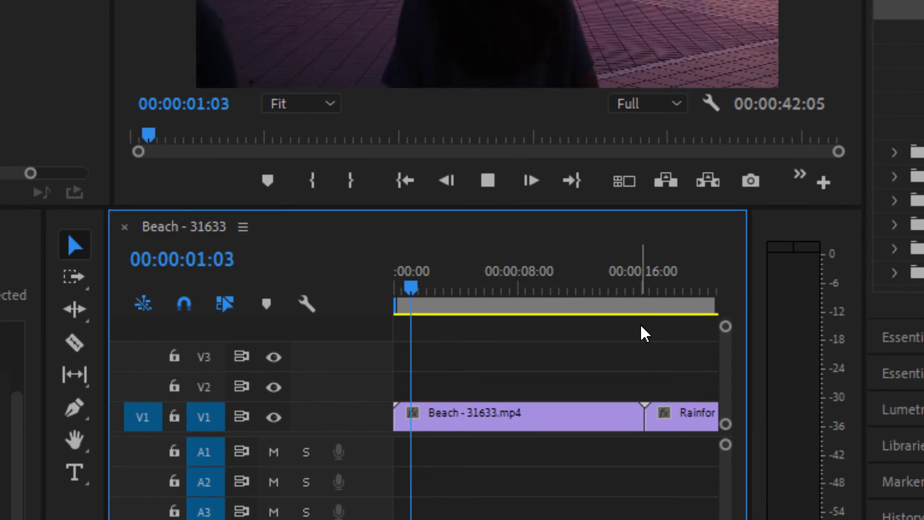
# Speed the kia_openning clip on V2 up to 150%, shortening it to 00:00:06:29.
pyautogui.click(573, 183)
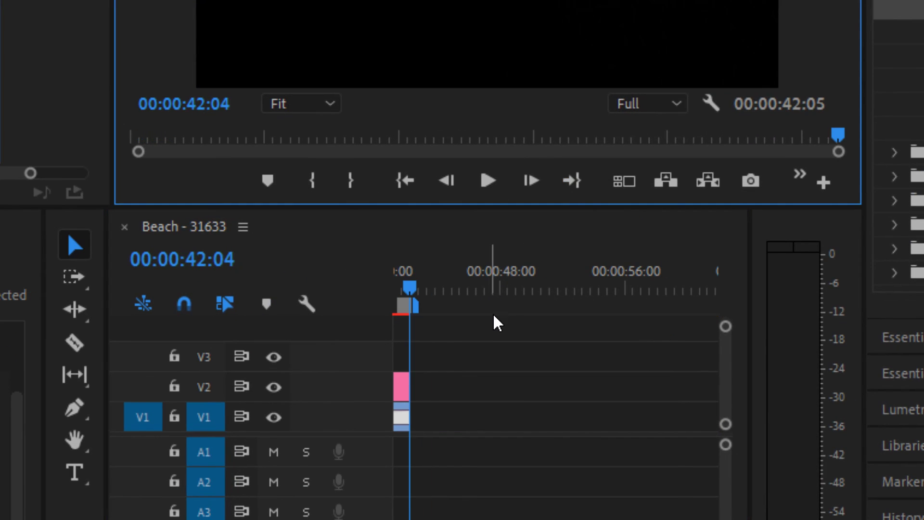
pyautogui.press('Right')
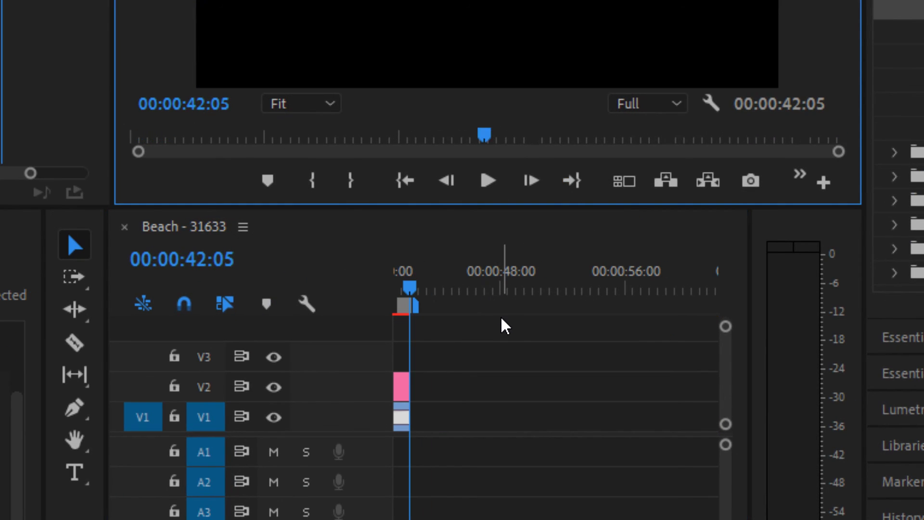
pyautogui.click(496, 325)
pyautogui.press('-')
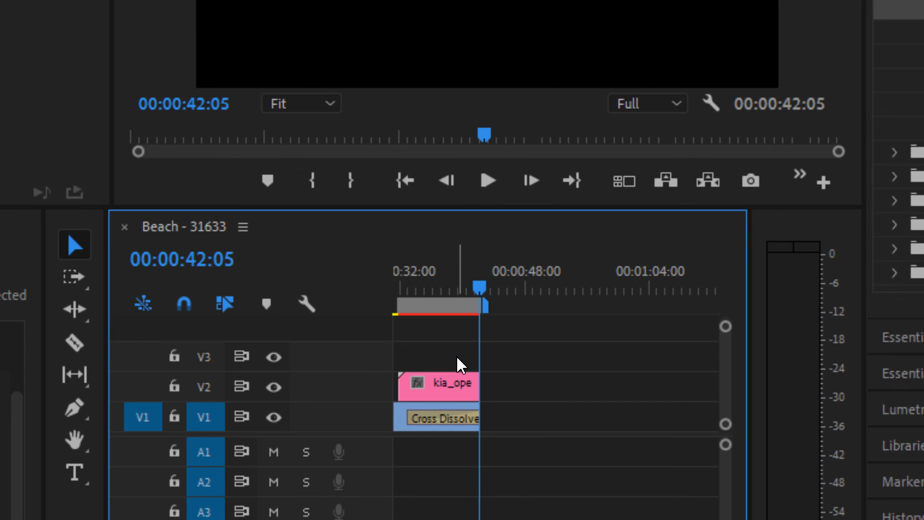
pyautogui.click(450, 391)
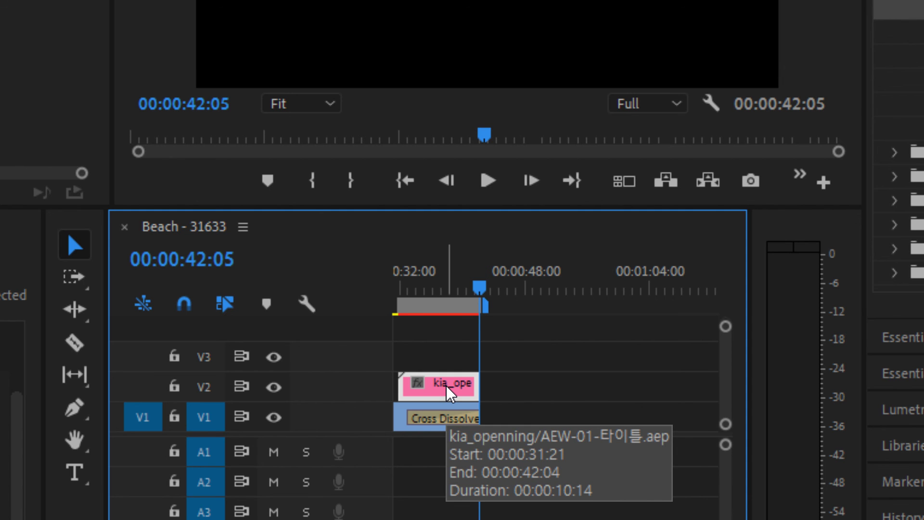
pyautogui.hotkey('ctrl', 'r')
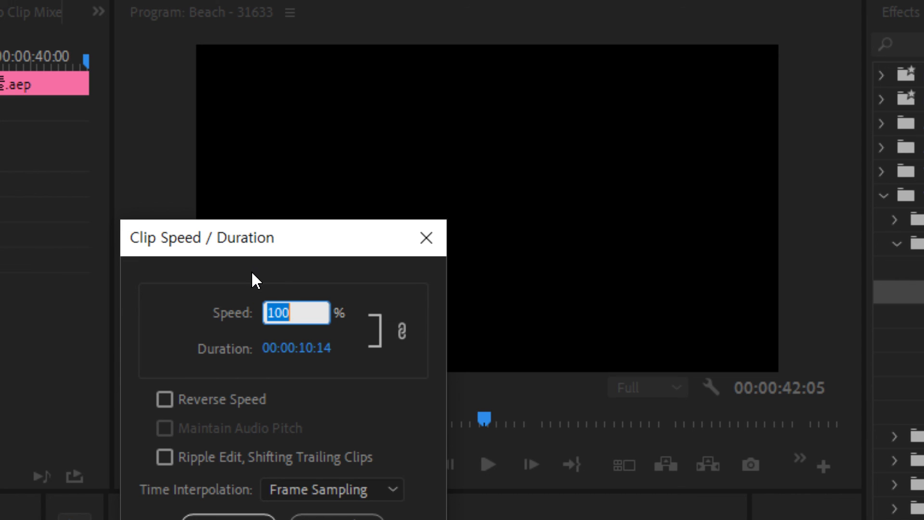
pyautogui.write('150')
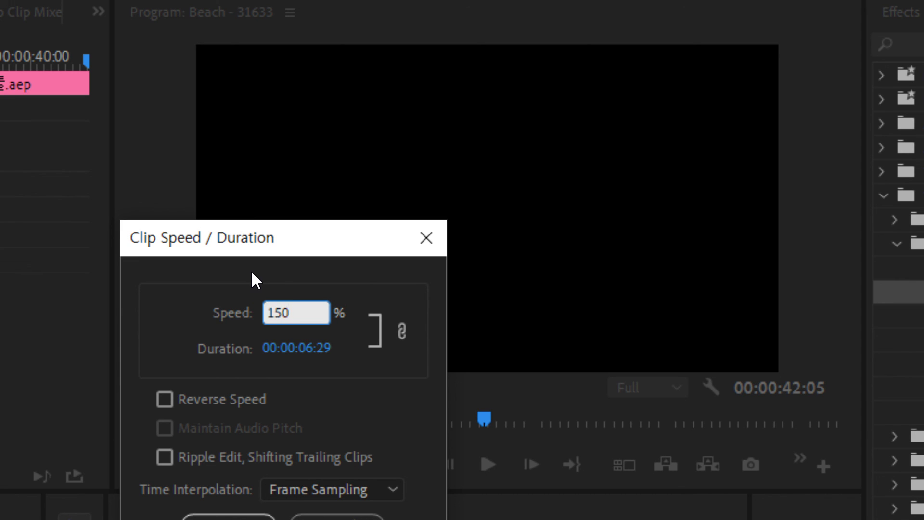
pyautogui.press('Return')
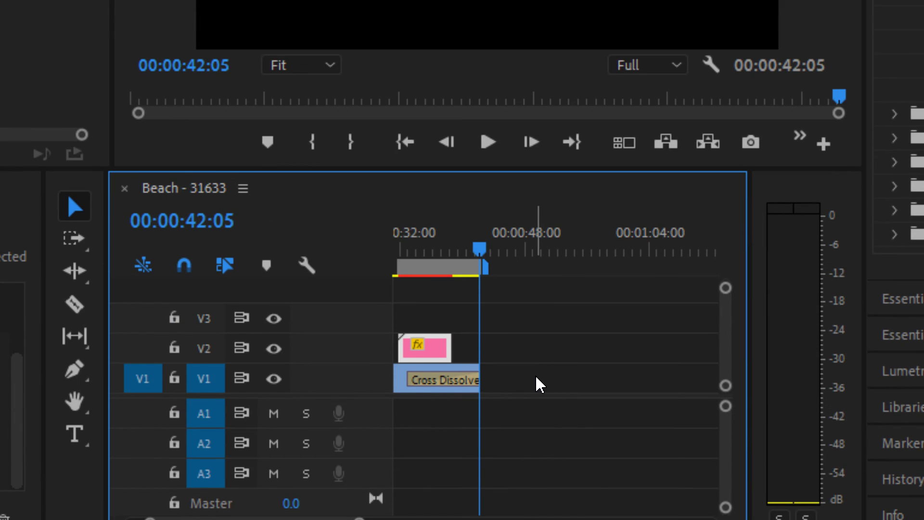
# Shorten the Ferns Cross Dissolve to 00:00:05:12 and render the sequence previews from 21:24.
pyautogui.moveTo(417, 379); pyautogui.dragTo(452, 387)
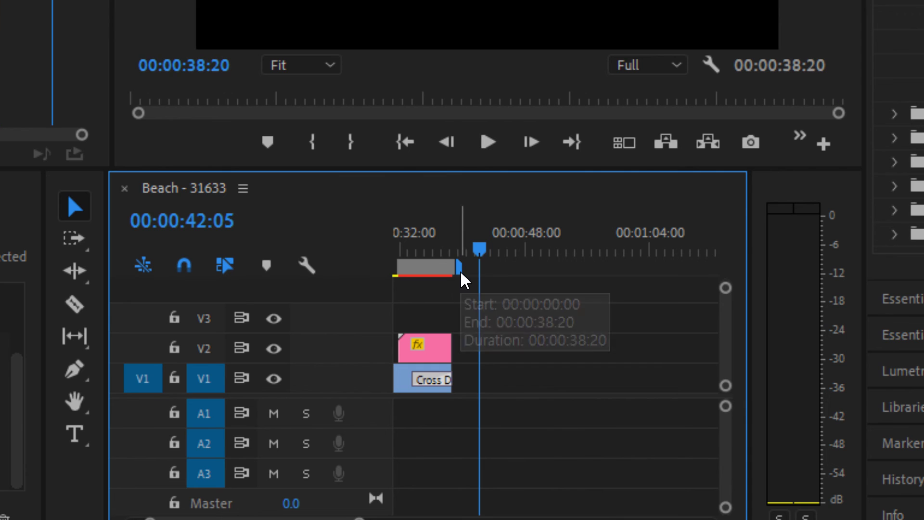
pyautogui.moveTo(479, 252)
pyautogui.mouseDown()
pyautogui.moveTo(353, 252)
pyautogui.moveTo(629, 248)
pyautogui.moveTo(607, 255)
pyautogui.mouseUp()
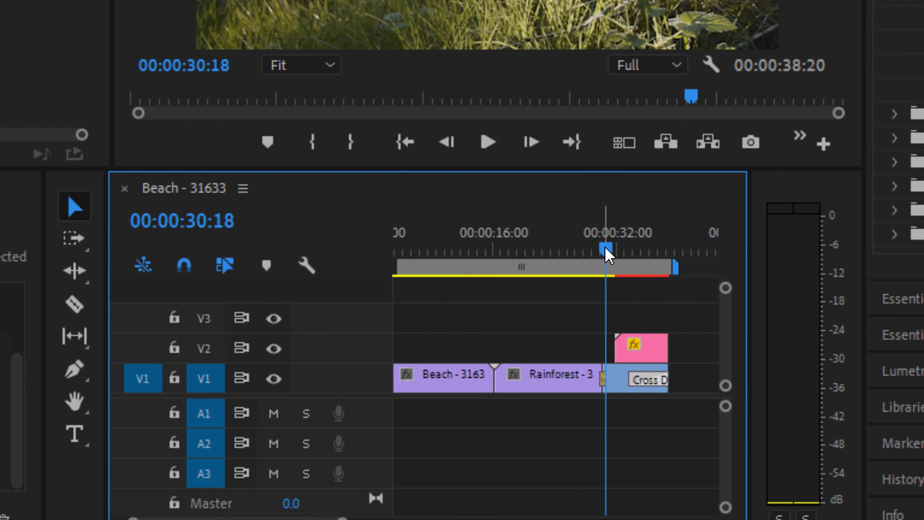
pyautogui.hotkey('alt', 'f')
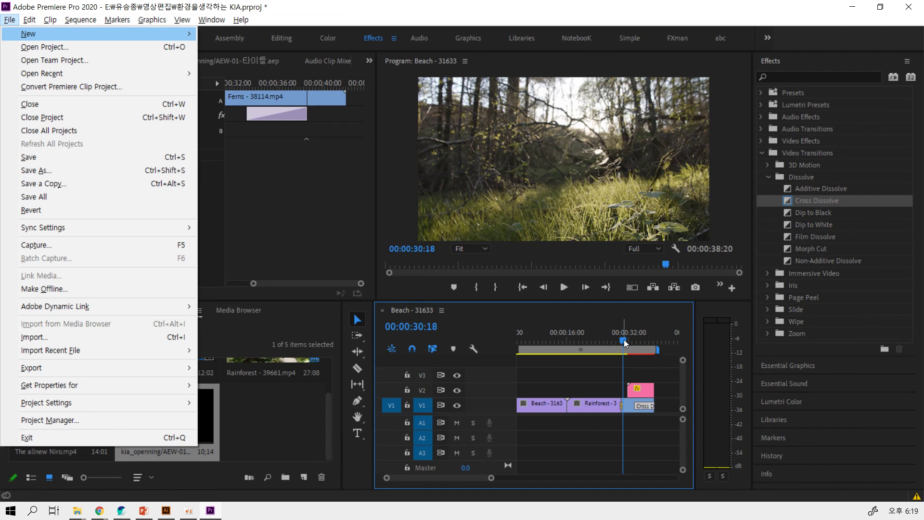
pyautogui.moveTo(605, 339); pyautogui.dragTo(590, 319)
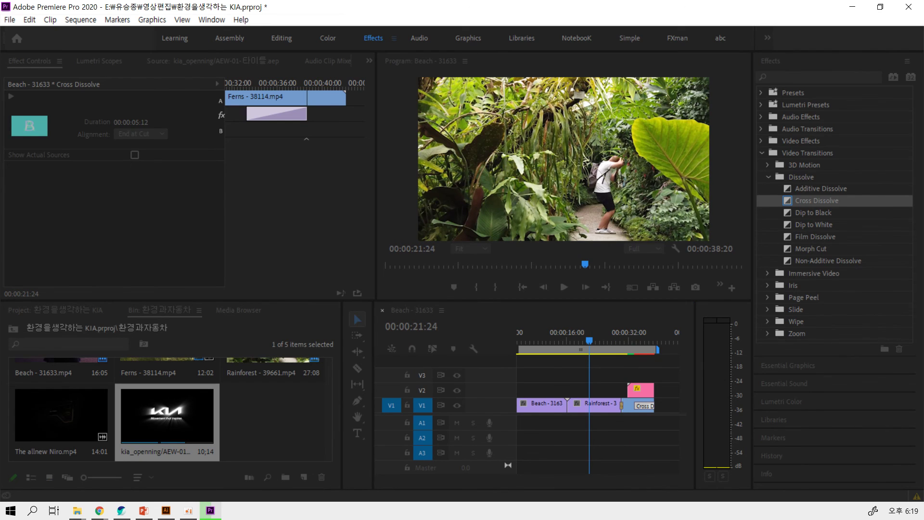
pyautogui.press('Return')
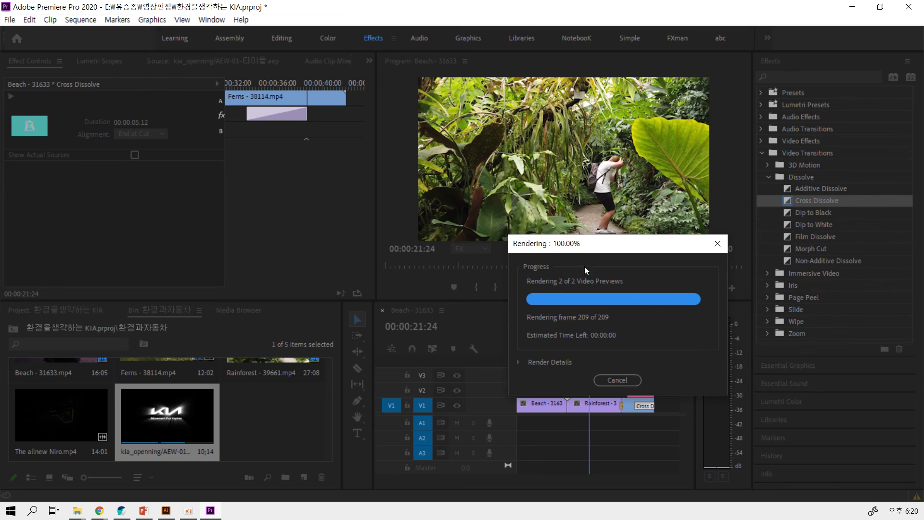
# Play the rendered sequence from 27:02 and extend the KIA opening clip to its full length.
pyautogui.click(623, 332)
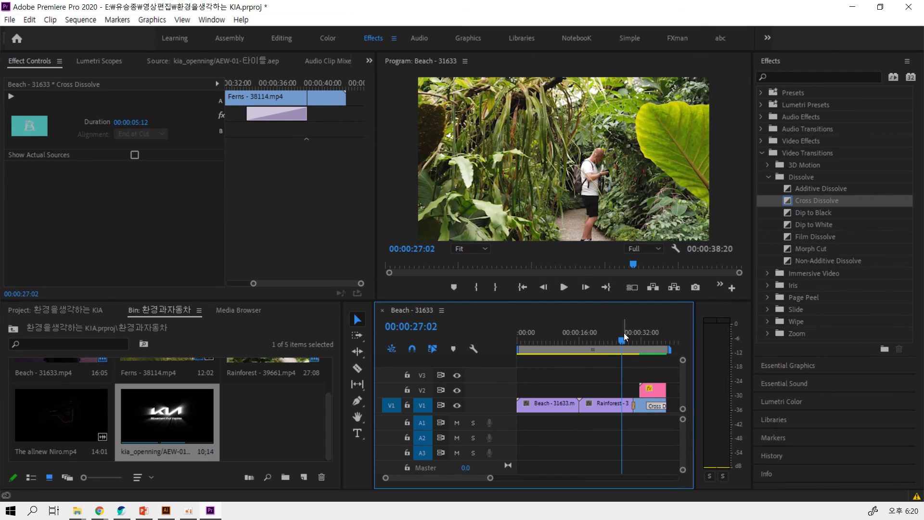
pyautogui.press('space')
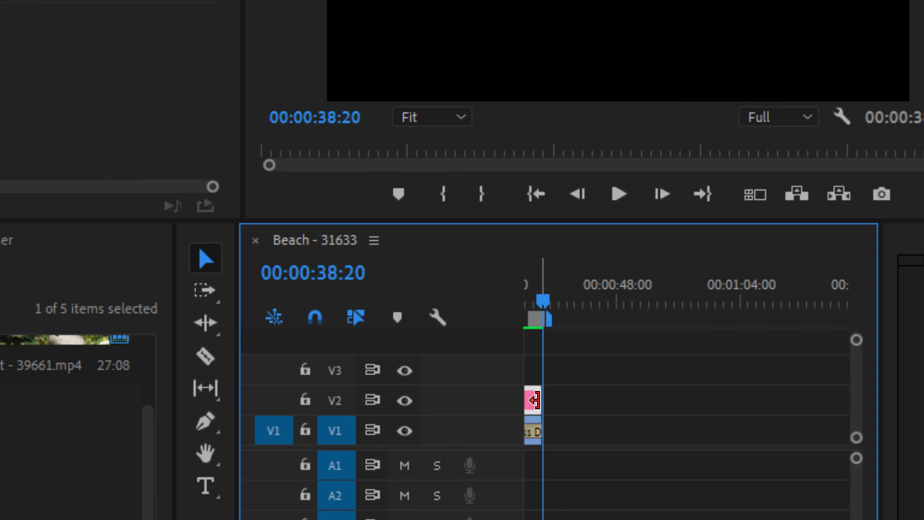
pyautogui.moveTo(541, 400); pyautogui.dragTo(577, 400)
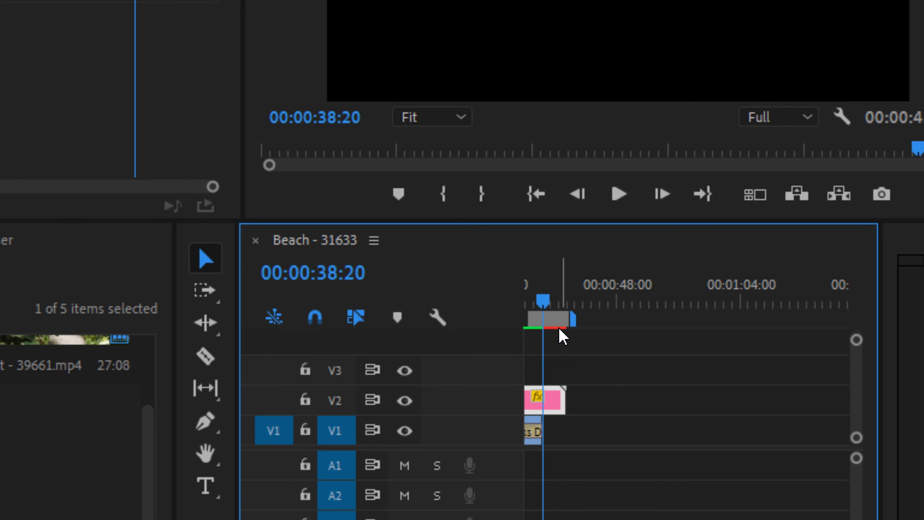
# Play back the sequence ending from 36:16 with the Kia logo over the fading Ferns footage.
pyautogui.moveTo(544, 303); pyautogui.dragTo(529, 308)
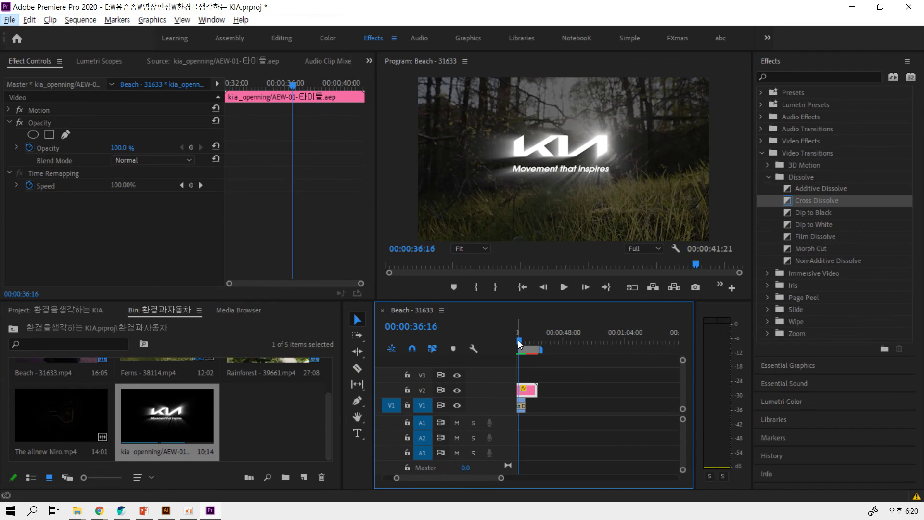
pyautogui.hotkey('alt', 'space')
pyautogui.press('Escape')
pyautogui.click(563, 287)
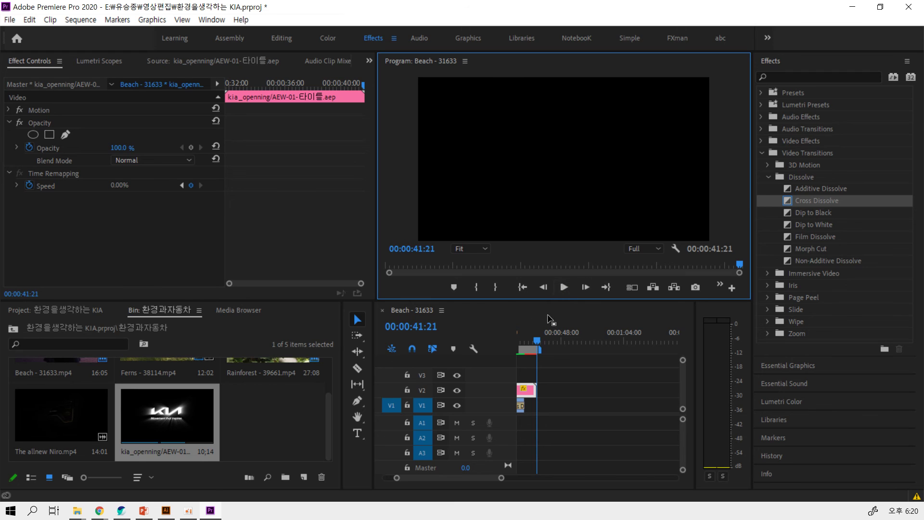
pyautogui.moveTo(537, 340)
pyautogui.mouseDown()
pyautogui.moveTo(513, 345)
pyautogui.moveTo(524, 346)
pyautogui.mouseUp()
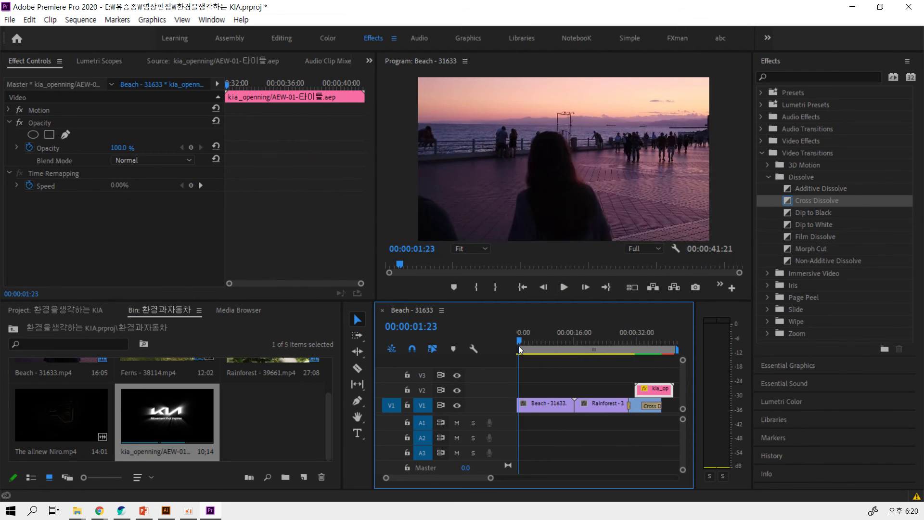